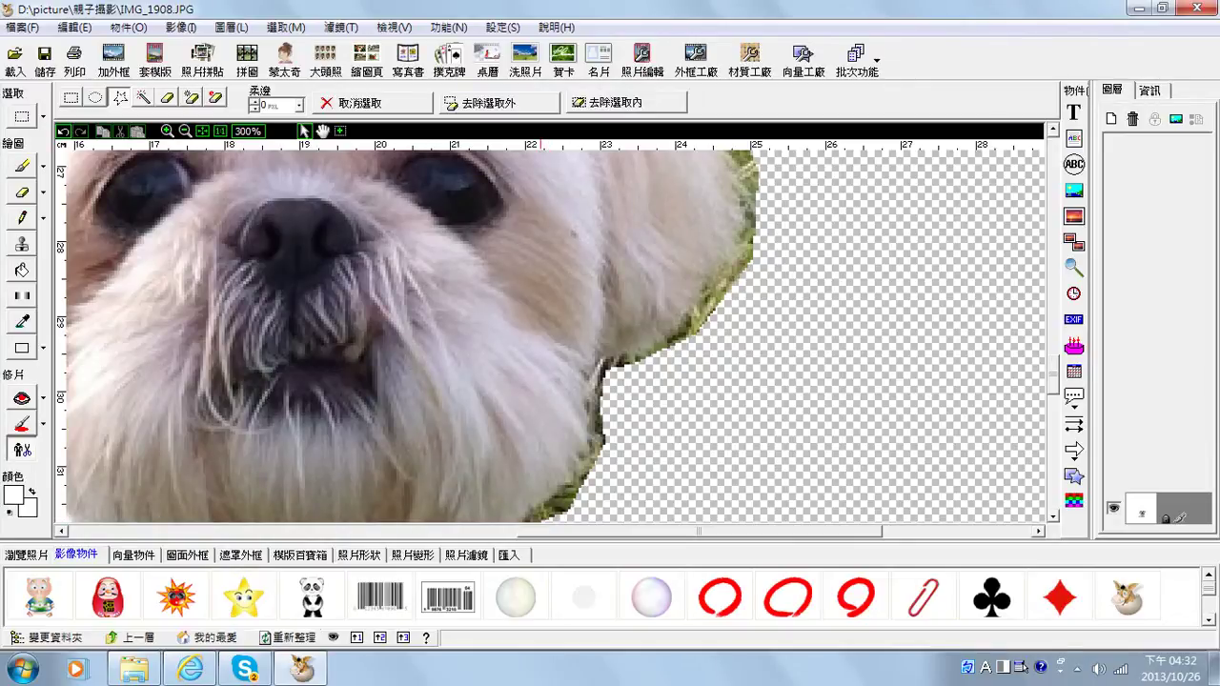
Outline the leftover grass fringe along the dog's ear and jaw with a polygonal selection, and discard that selection
left_click(604, 445)
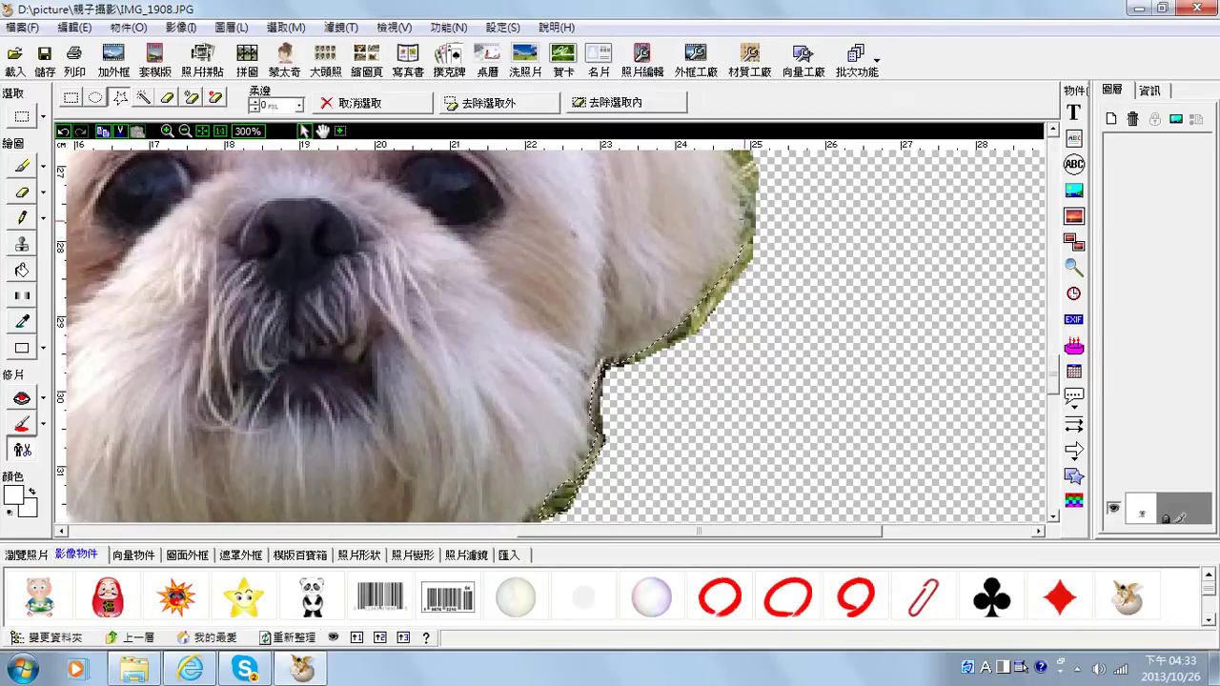
double_click(739, 198)
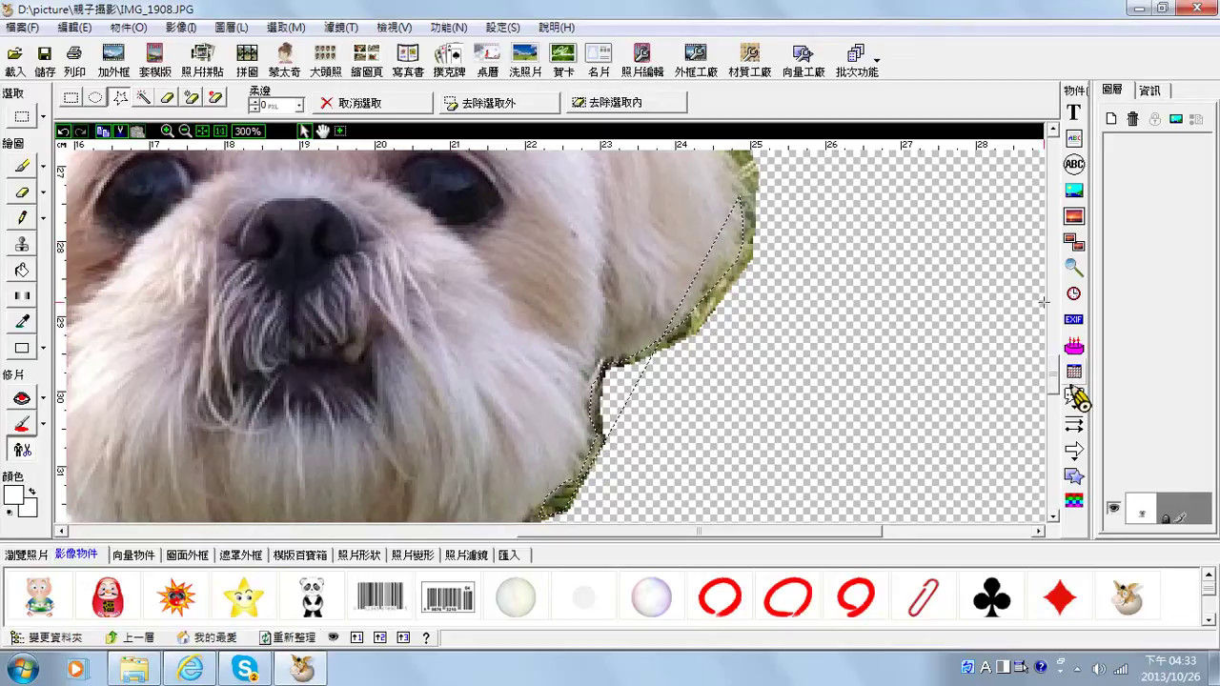
scroll(1058, 367, "up", 3)
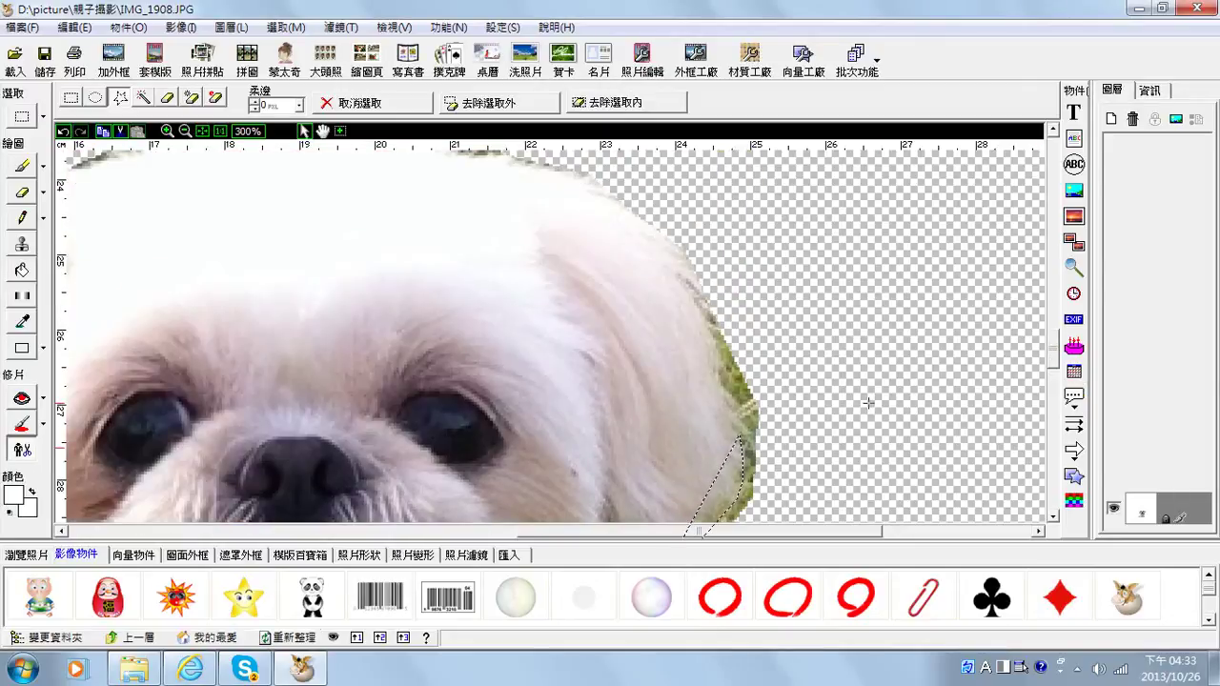
left_click(400, 108)
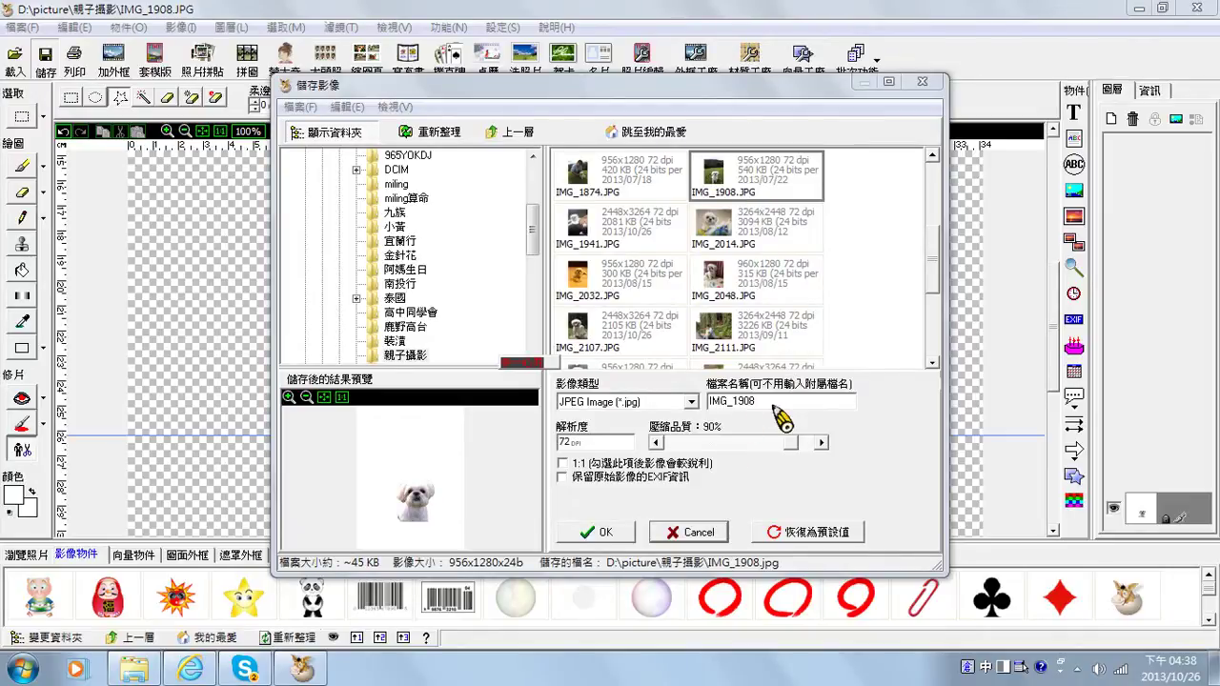
Save the cut-out dog picture as a JPEG image named 去背米伶
double_click(774, 407)
key("BackSpace")
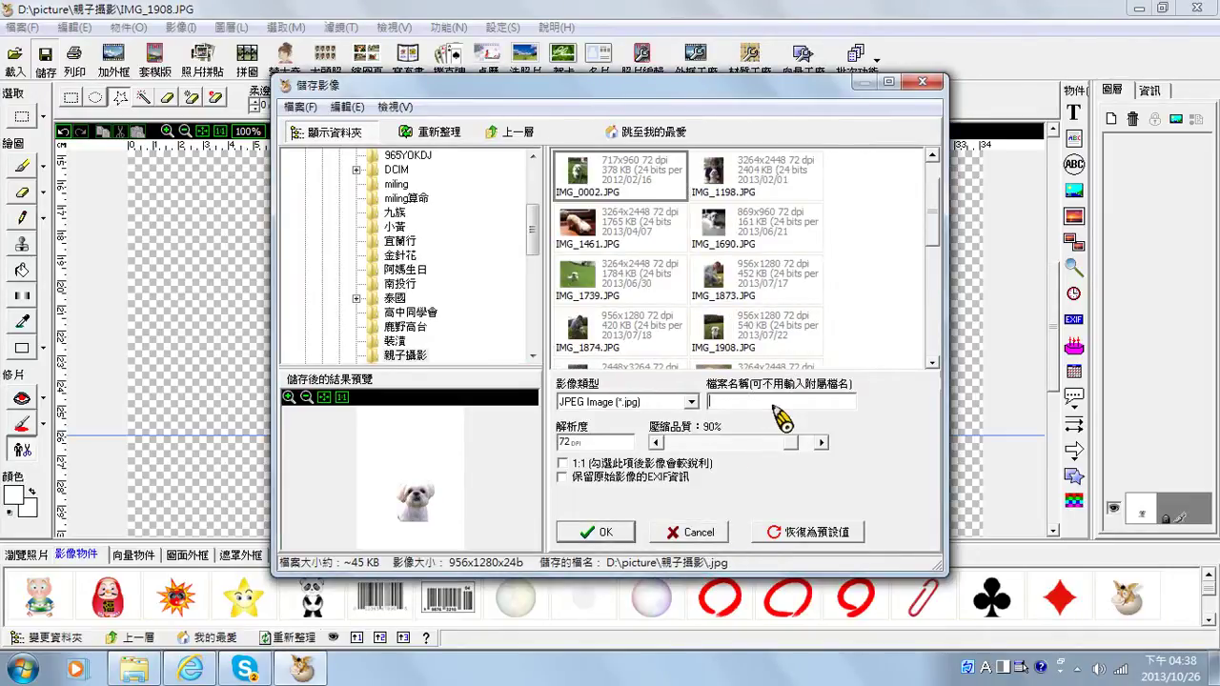
type("gi")
key("BackSpace")
key("BackSpace")
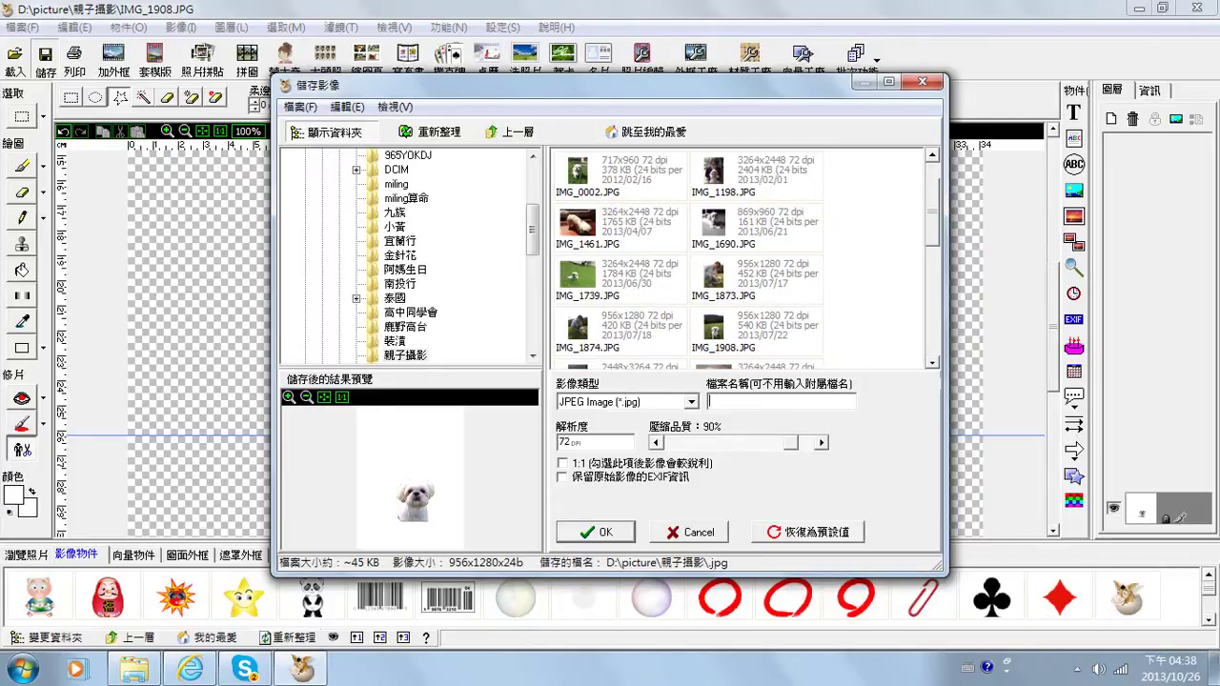
key("ctrl+space")
type("去")
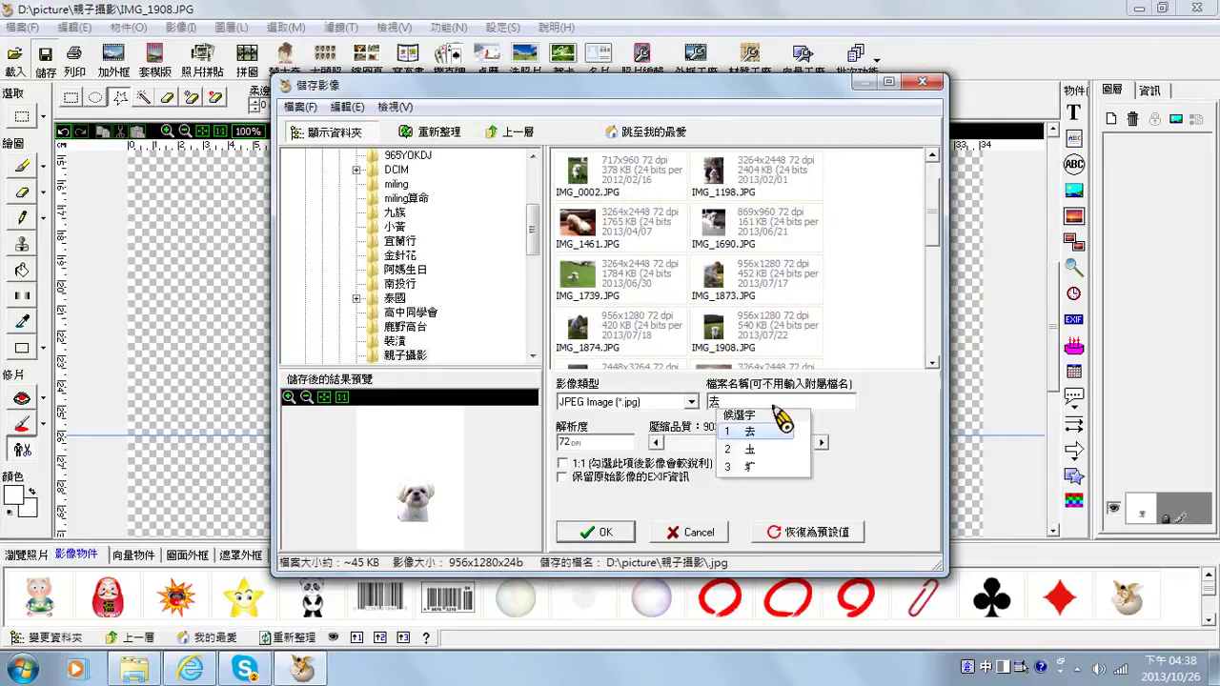
type("背米佫")
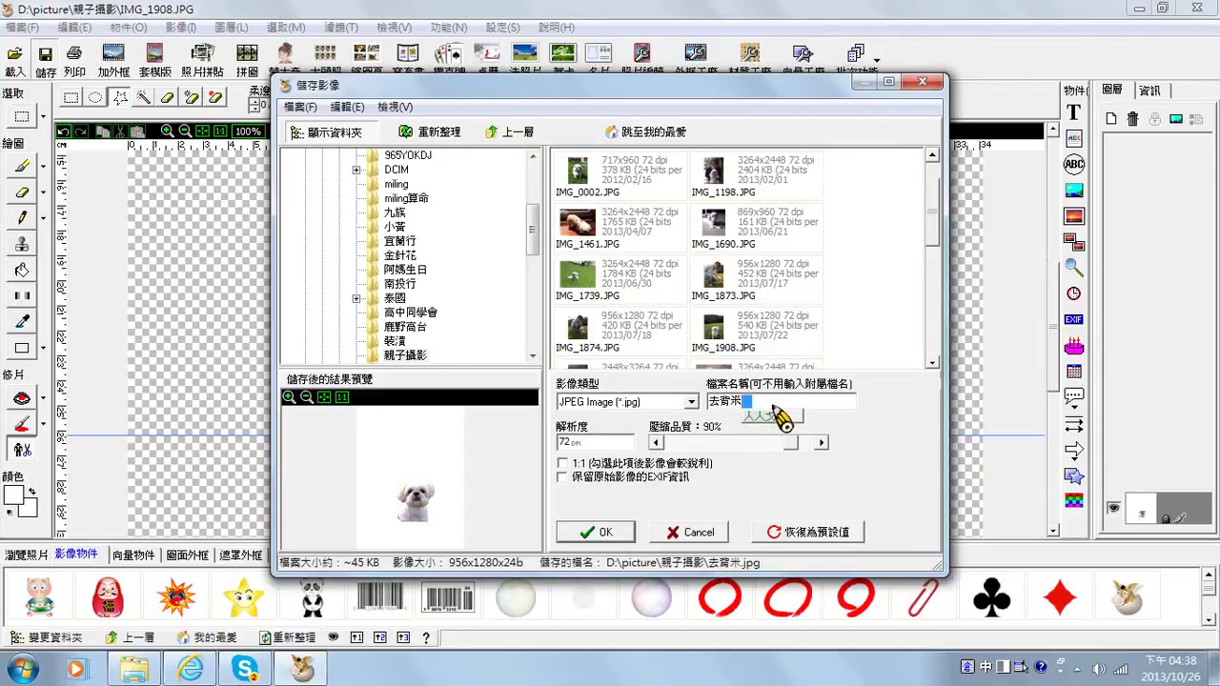
left_click(610, 532)
left_click(670, 389)
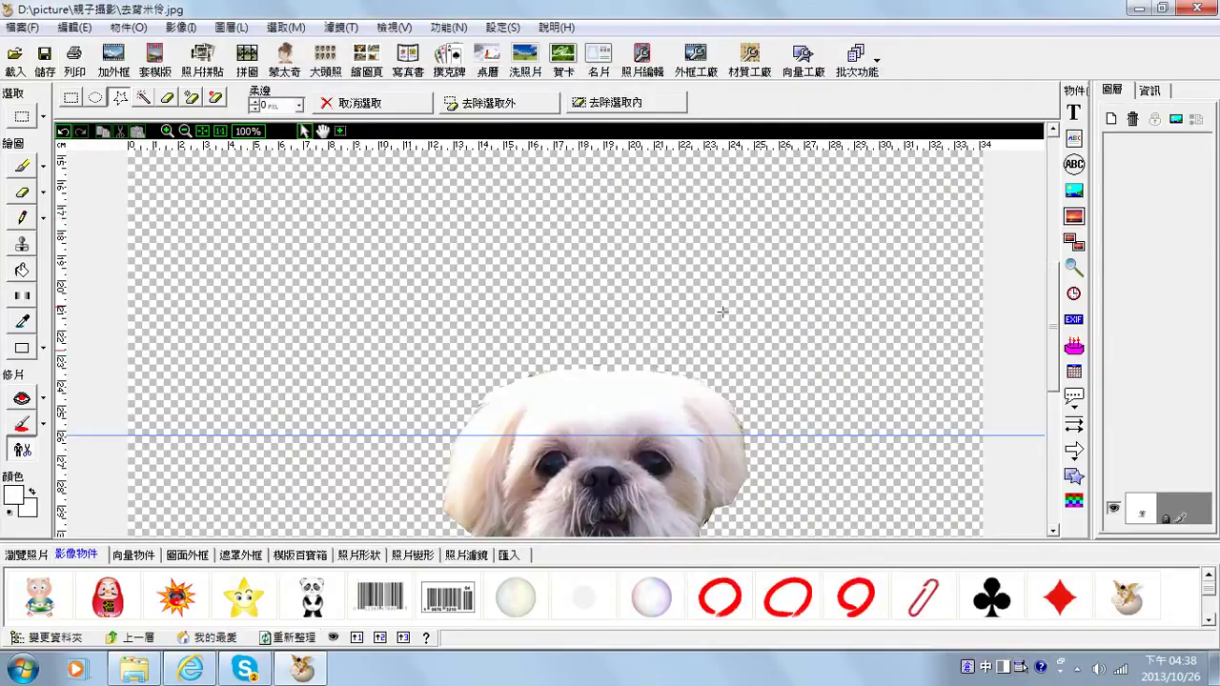
Load the orange flower field photo DSC_0400.JPG as the background image
left_click_drag(1053, 328, 1055, 390)
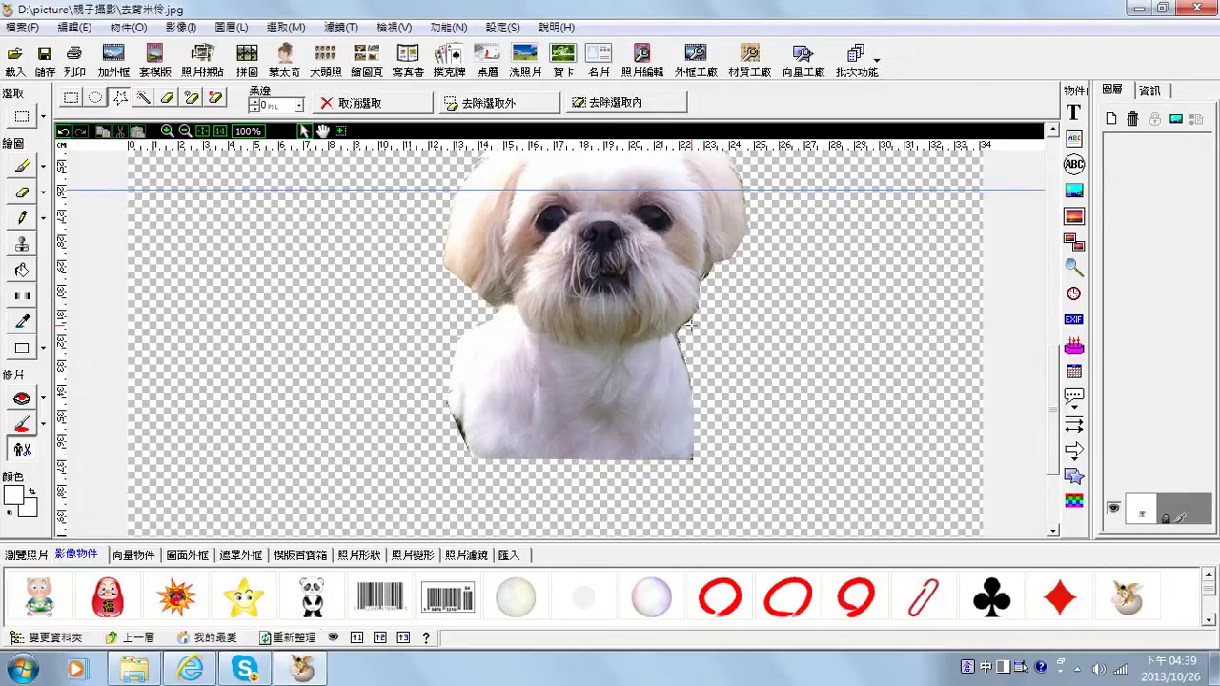
left_click_drag(1059, 379, 1057, 349)
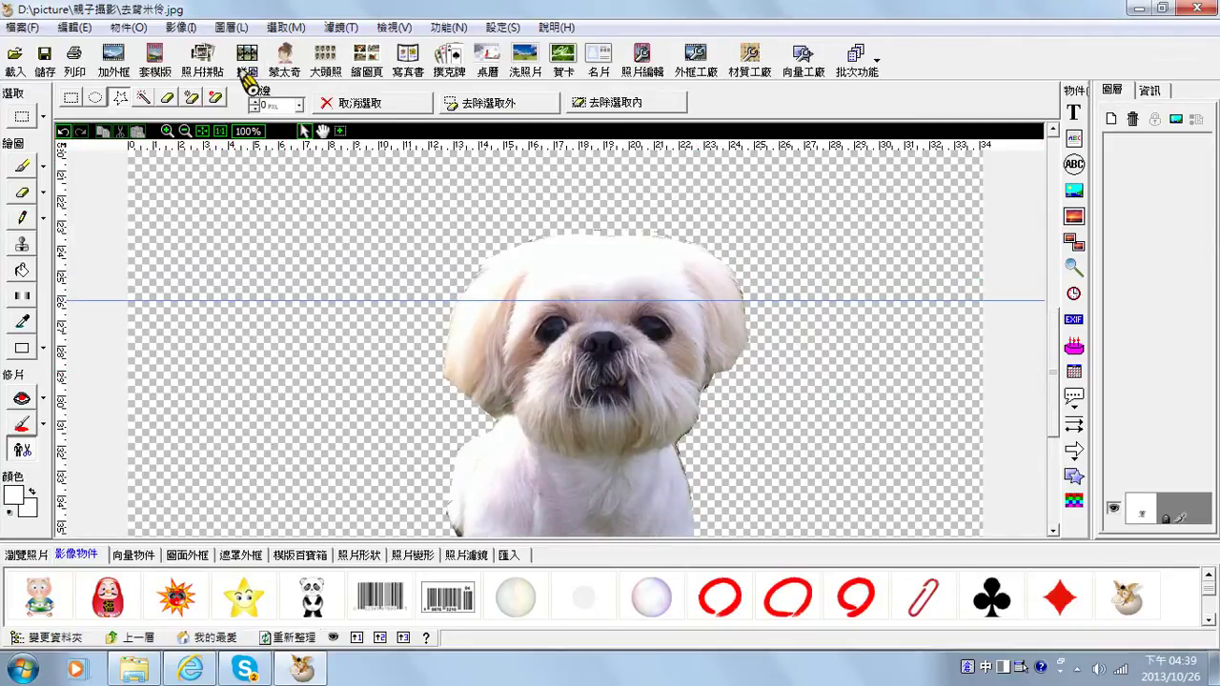
left_click(14, 57)
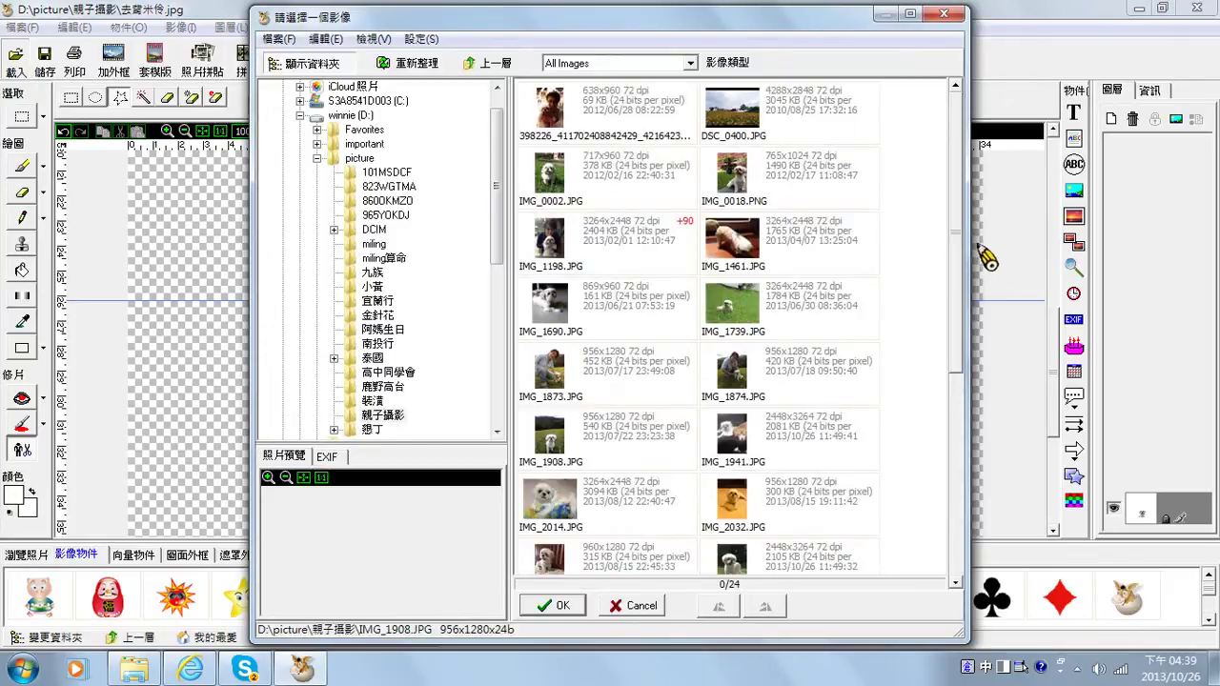
left_click(759, 119)
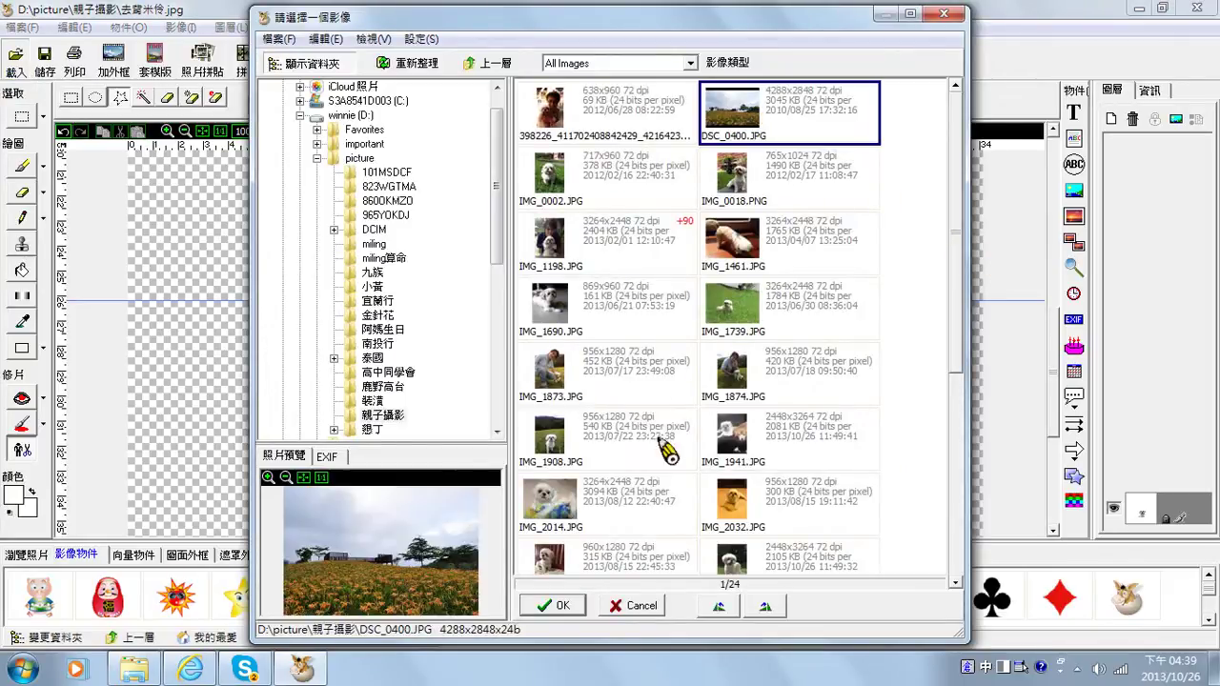
left_click(575, 610)
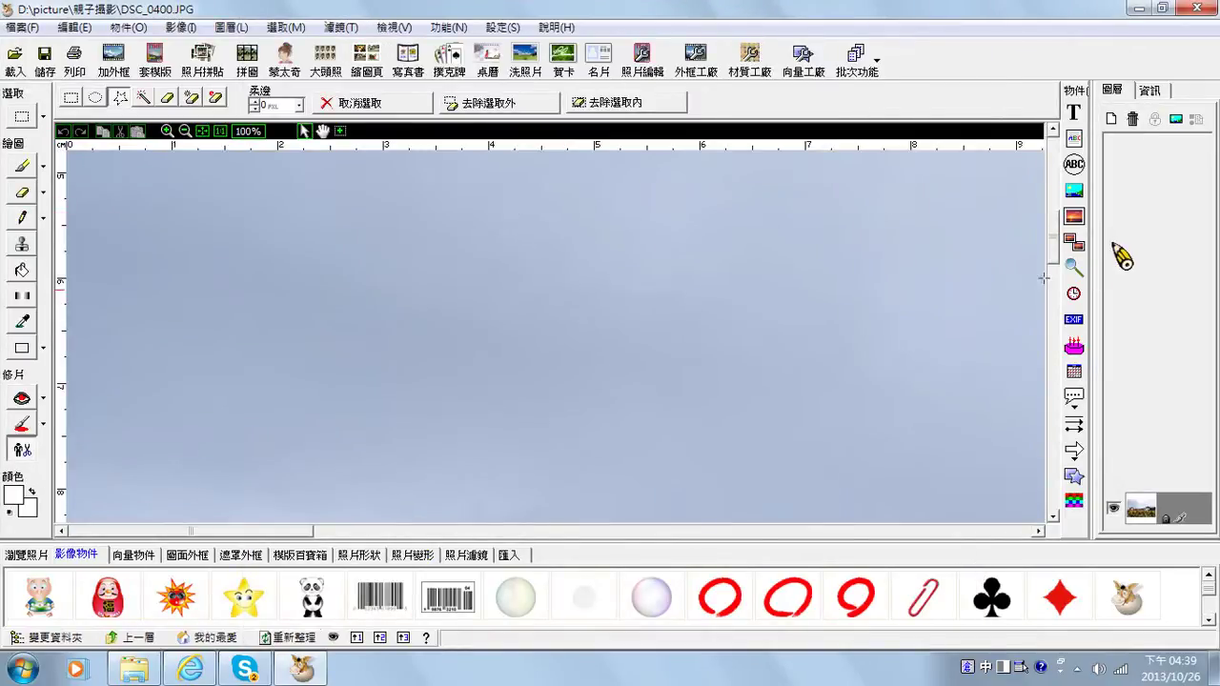
left_click_drag(1054, 259, 1054, 376)
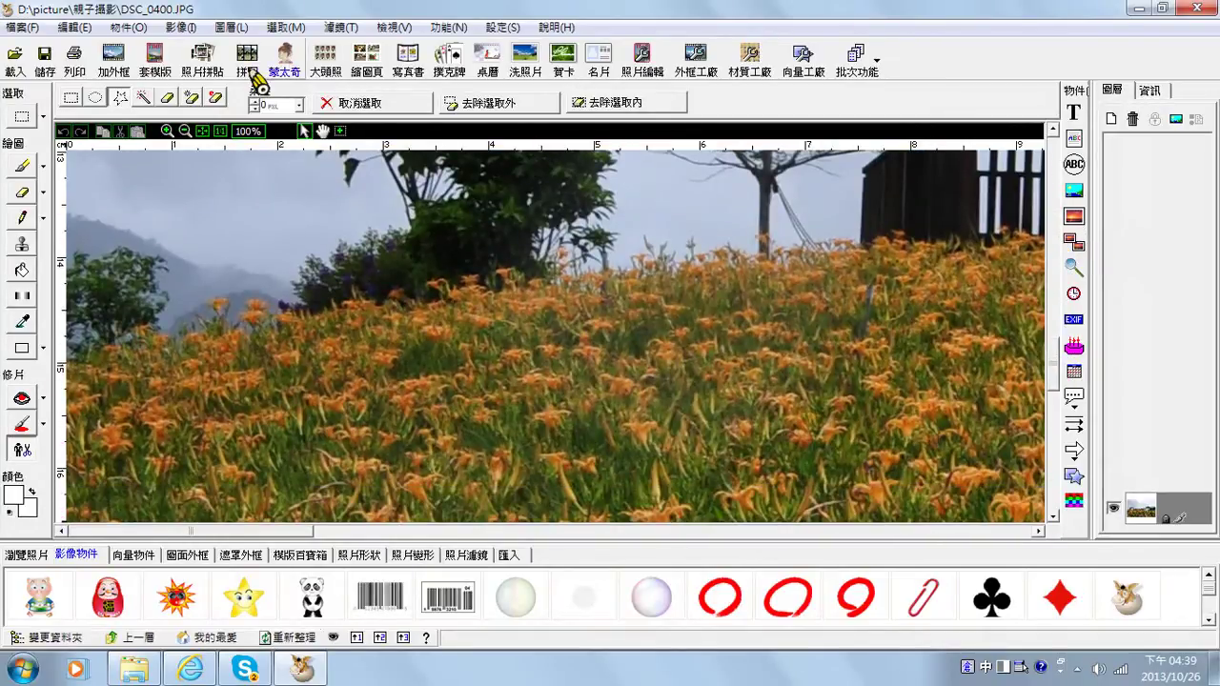
left_click(186, 131)
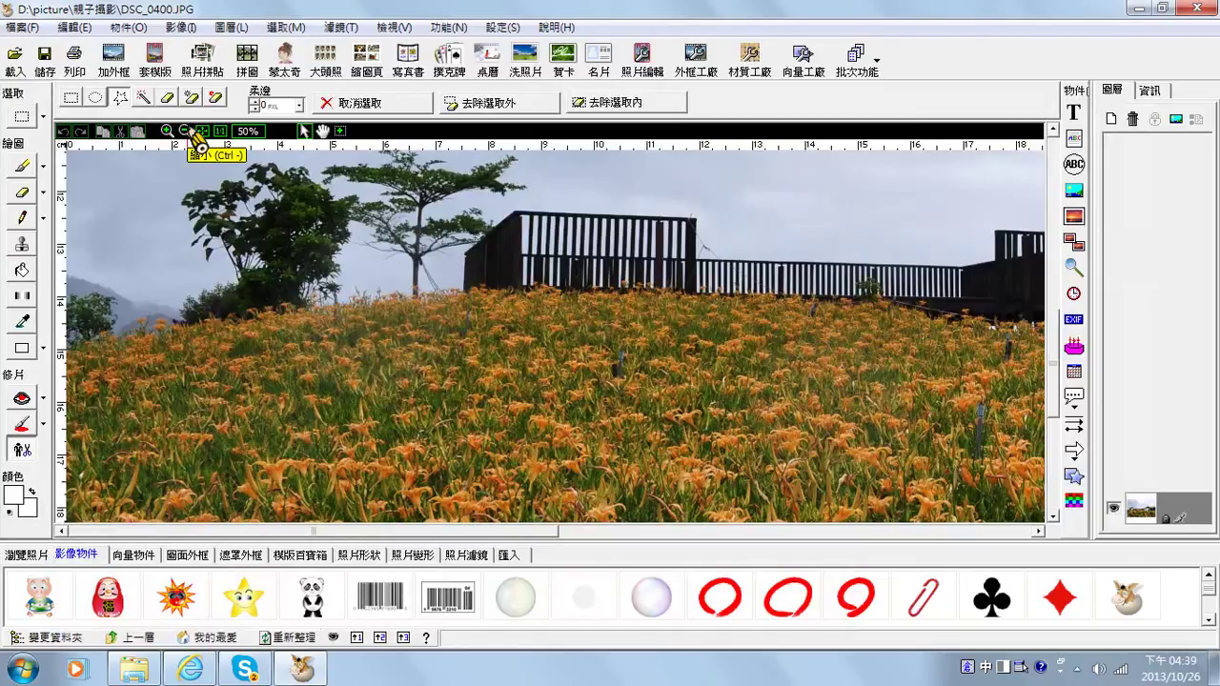
left_click(186, 131)
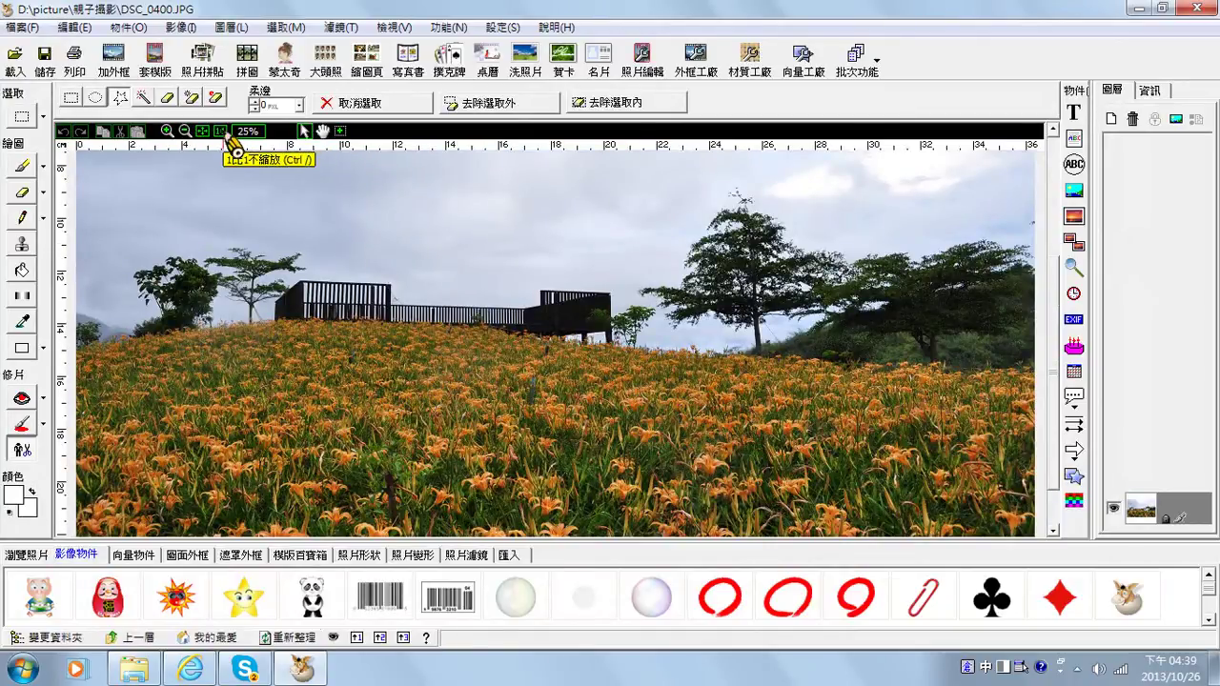
left_click(225, 133)
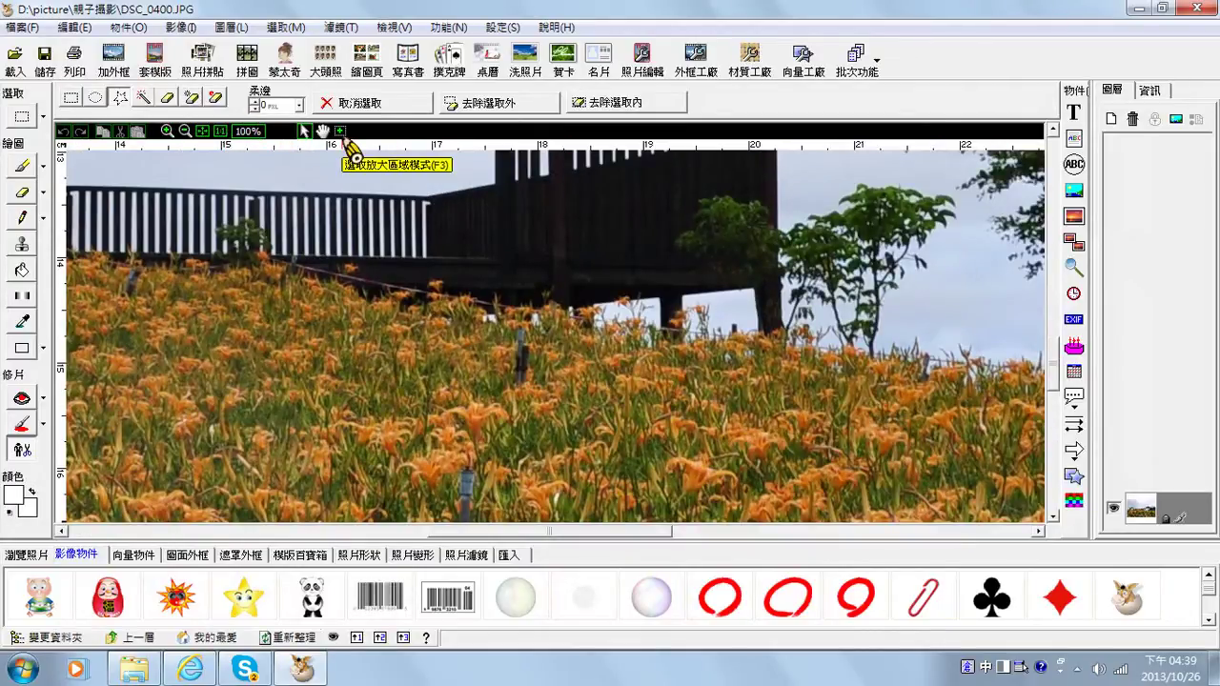
left_click(188, 133)
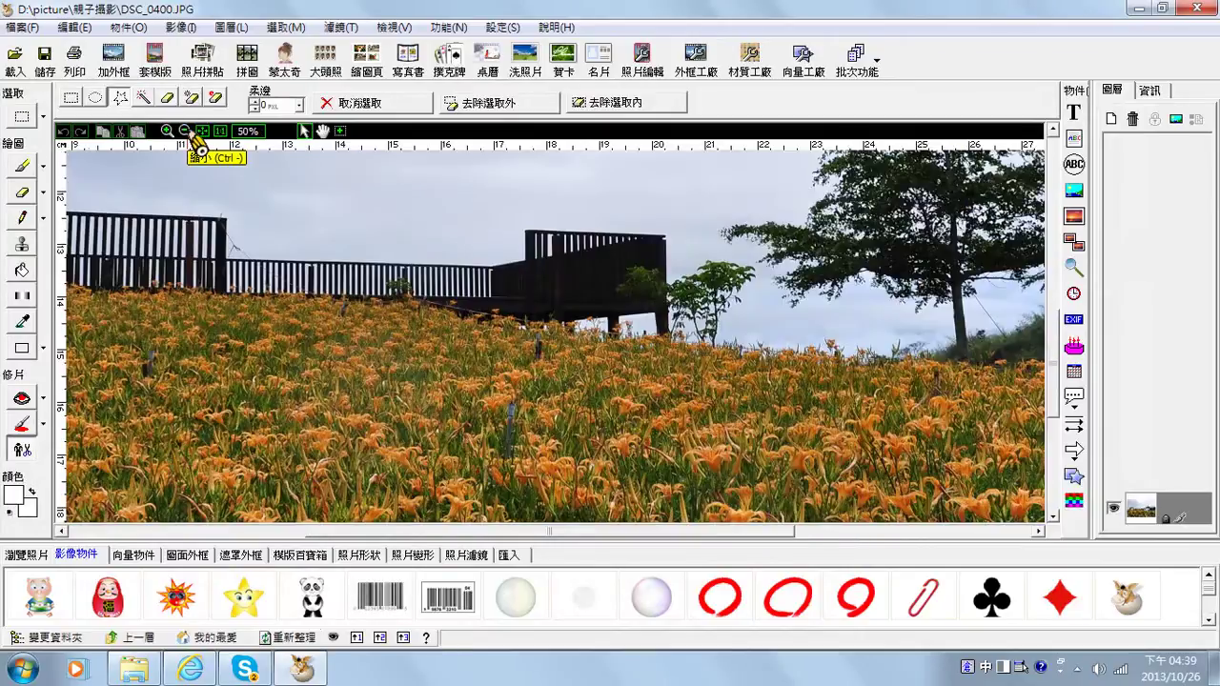
left_click(188, 134)
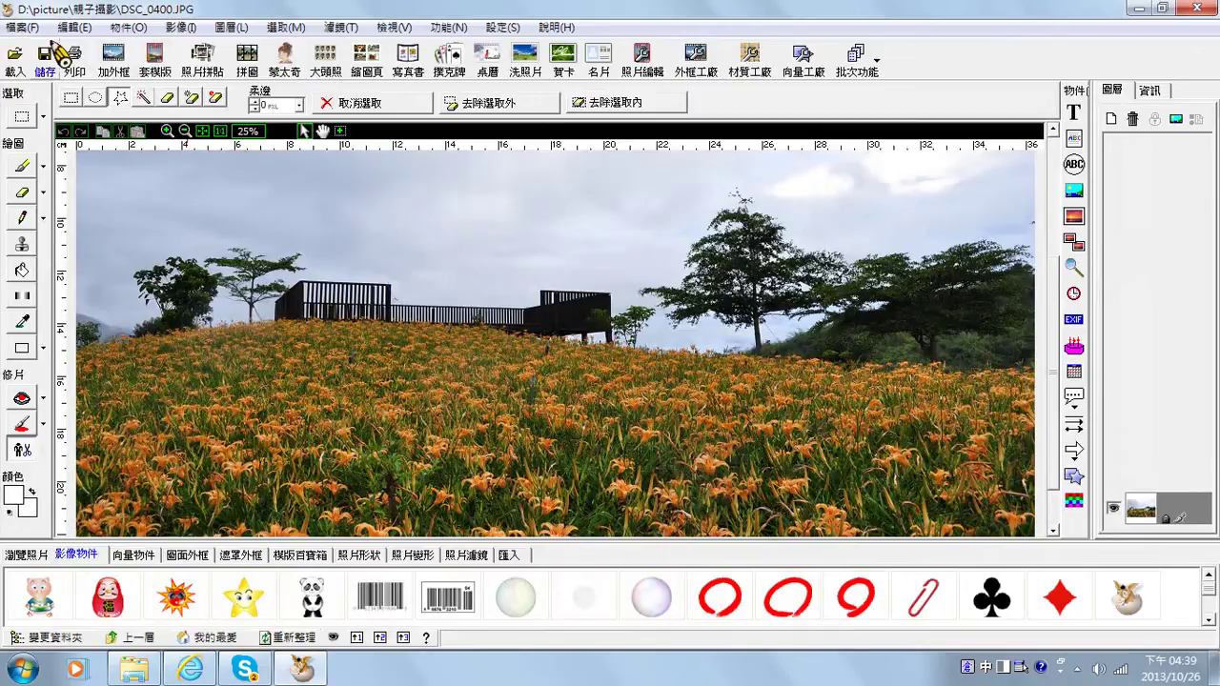
left_click(31, 64)
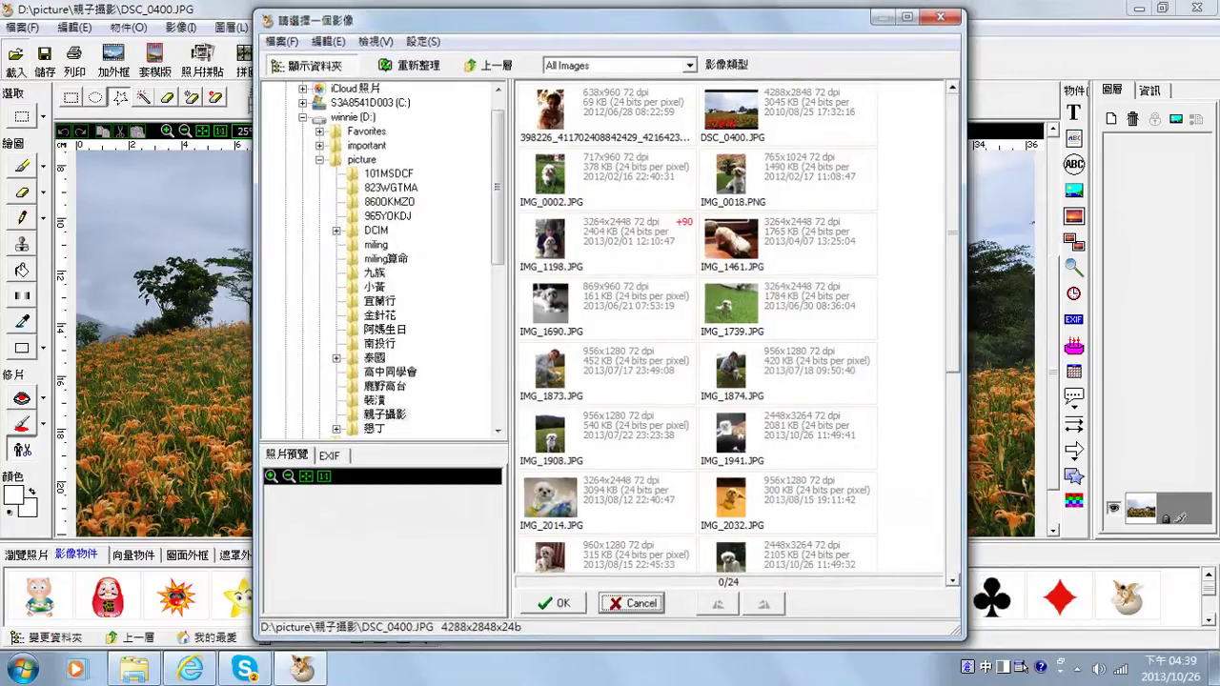
left_click(639, 605)
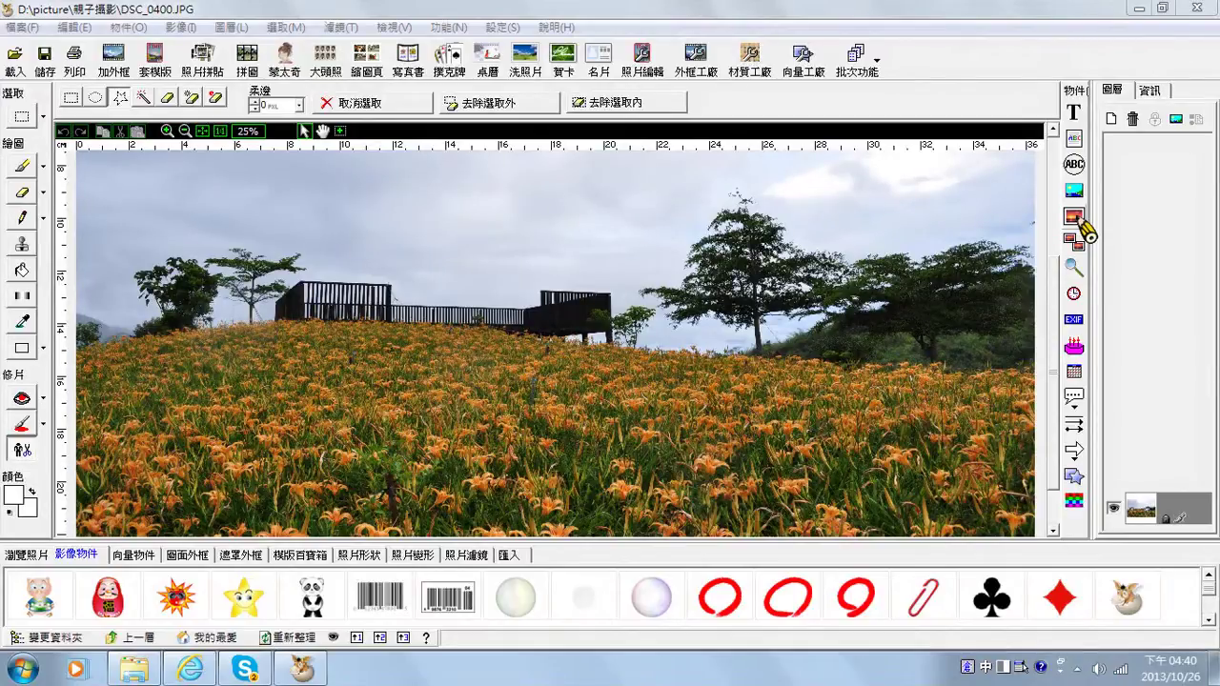
left_click(23, 556)
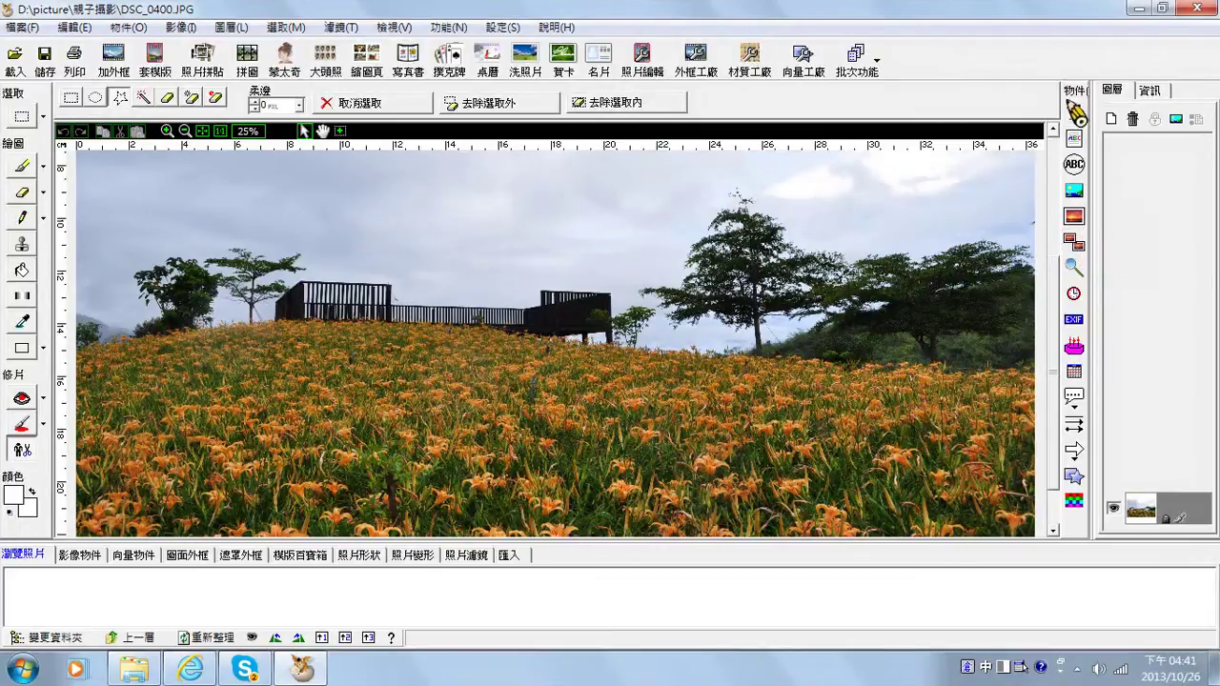
Insert 去背米伶.jpg as a photo object on the flower field and move it toward the middle of the picture
left_click(1075, 219)
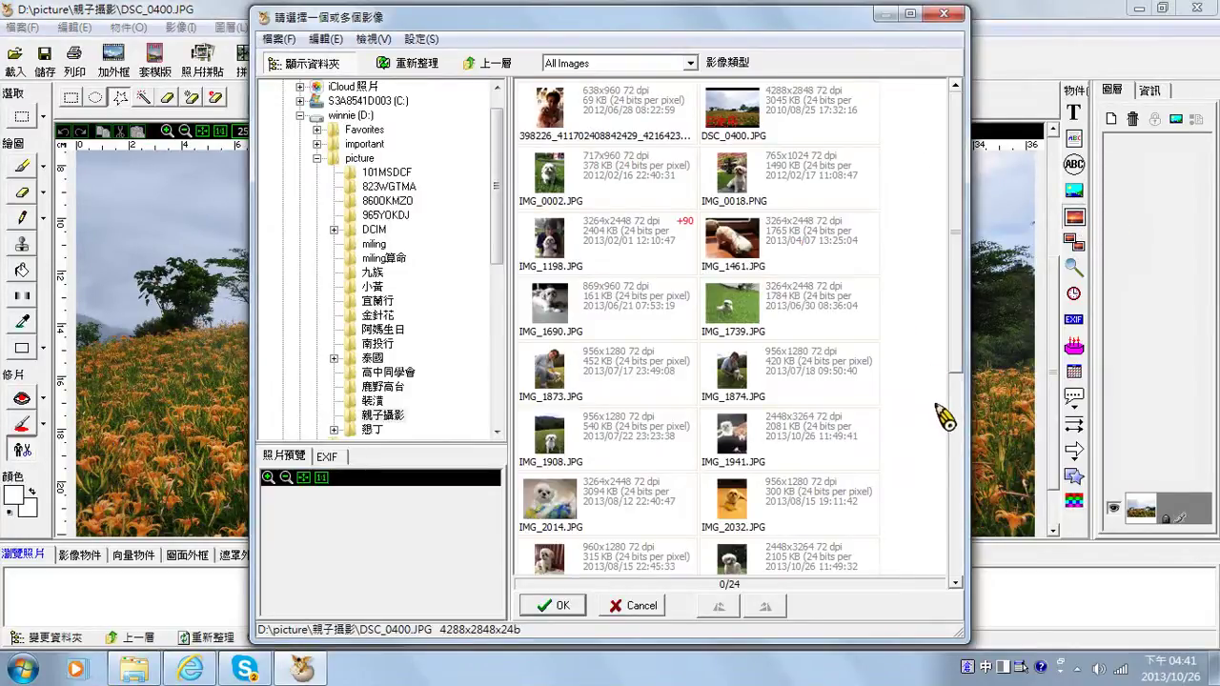
scroll(961, 477, "down", 1)
scroll(960, 496, "down", 4)
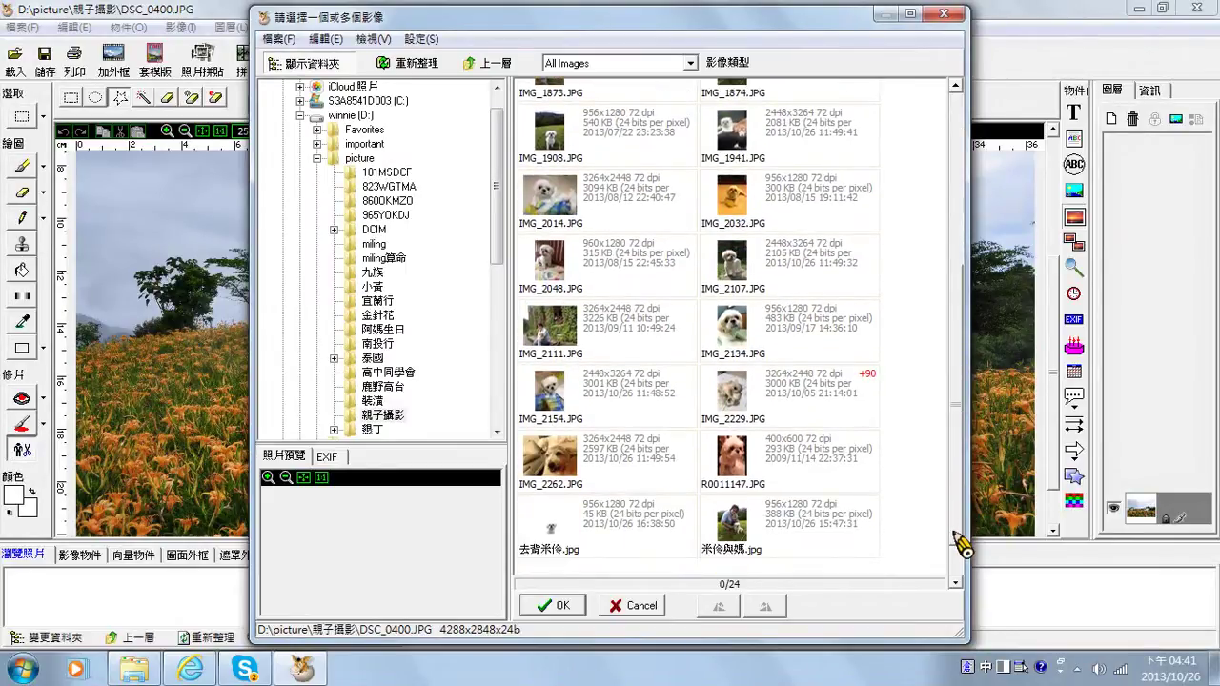
left_click(579, 526)
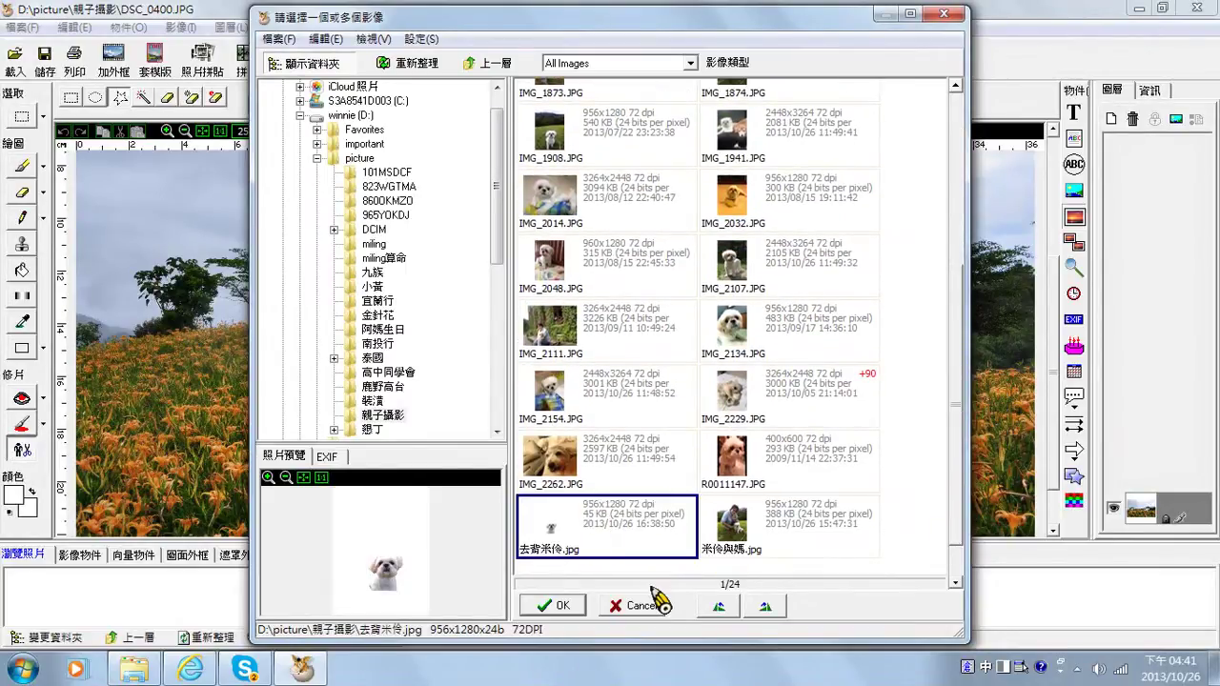
left_click(571, 609)
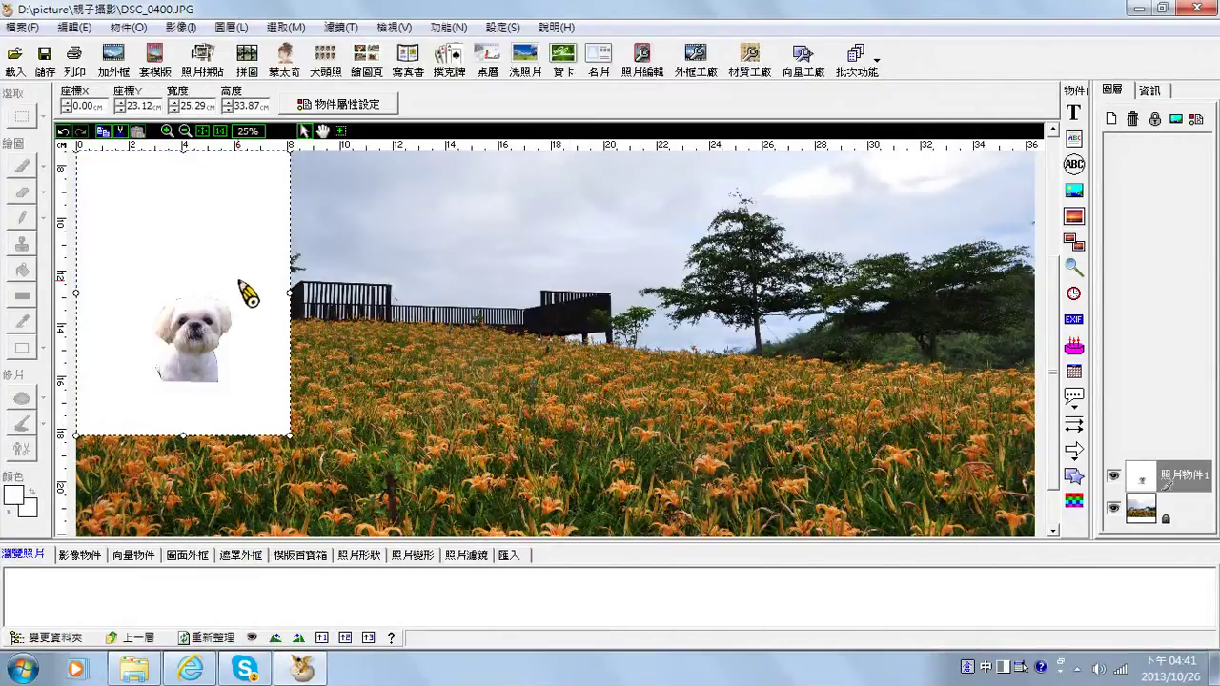
left_click_drag(246, 292, 596, 307)
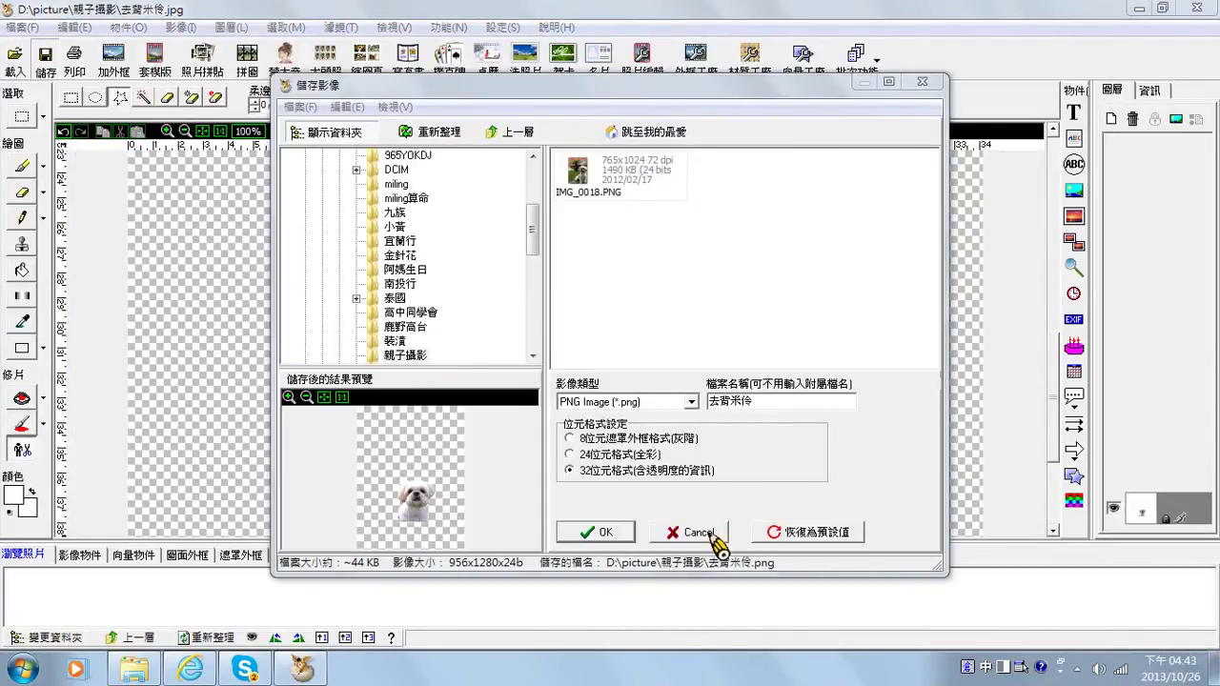
Save the cut-out dog picture as a 32-bit PNG image with transparency information, keeping the name 去背米伶
left_click(710, 535)
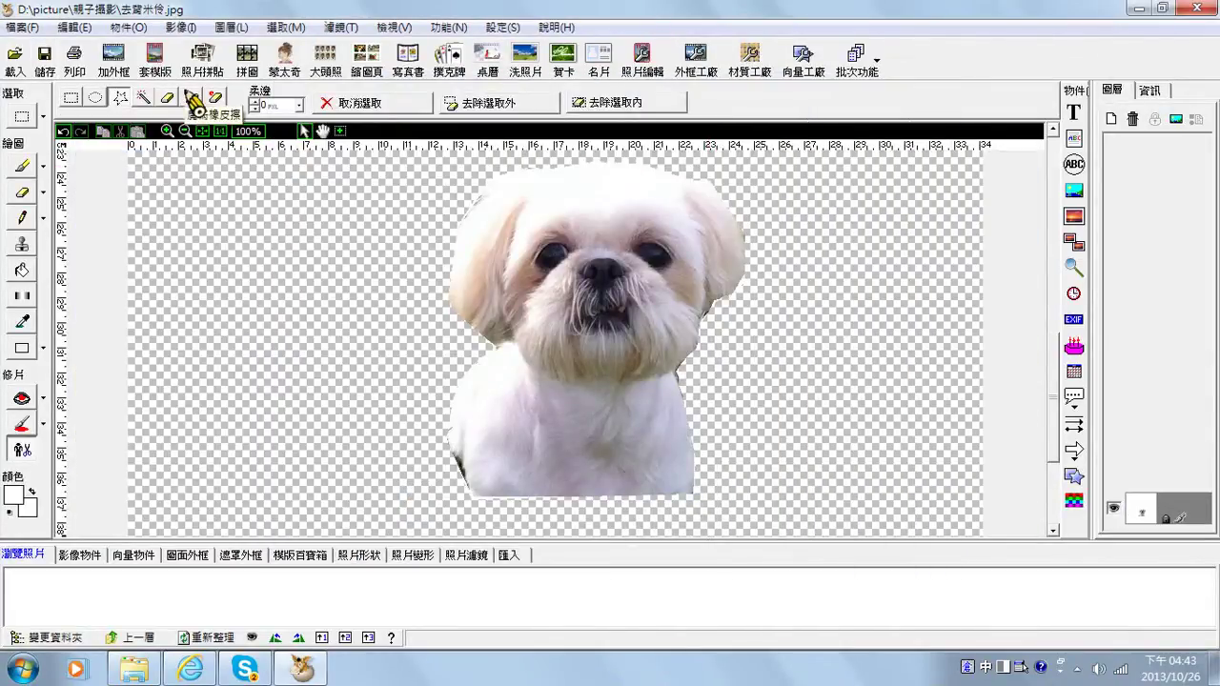
left_click(48, 55)
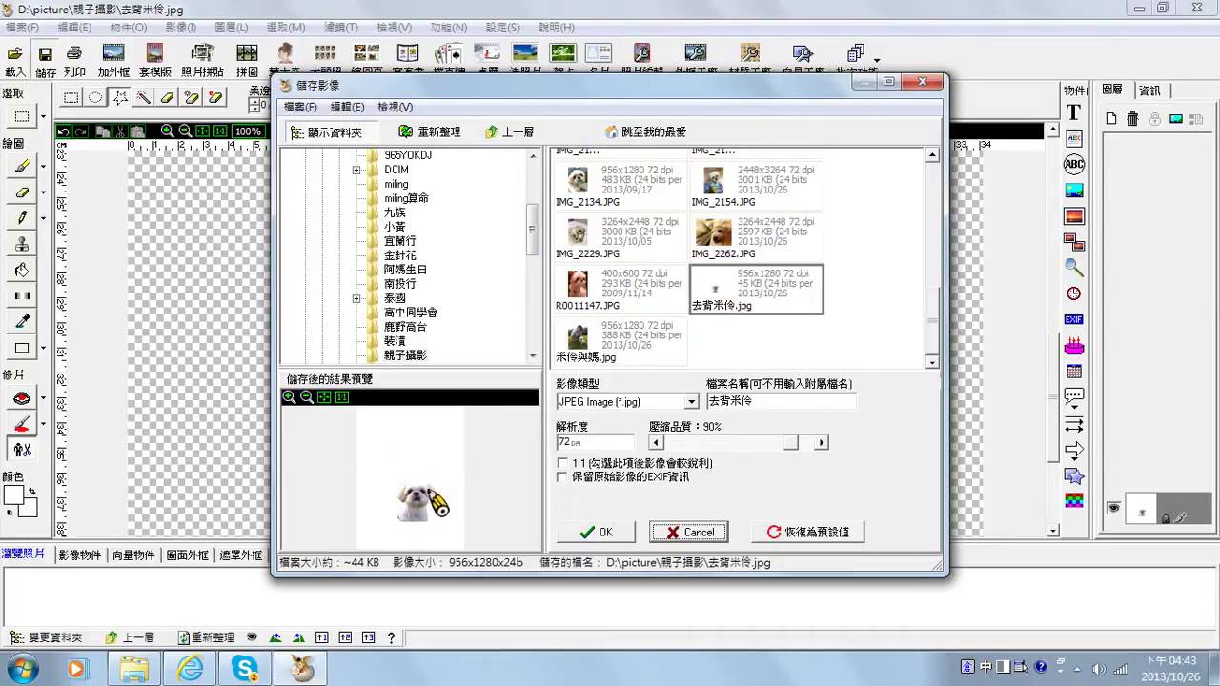
left_click(607, 404)
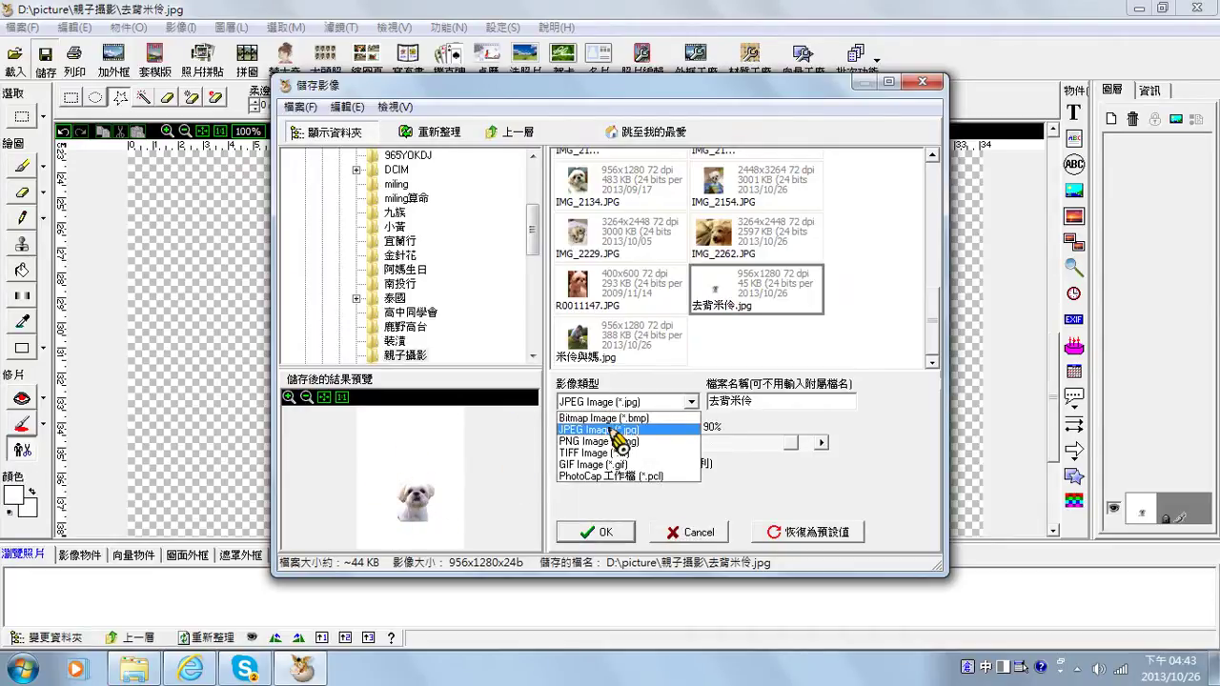
left_click(636, 442)
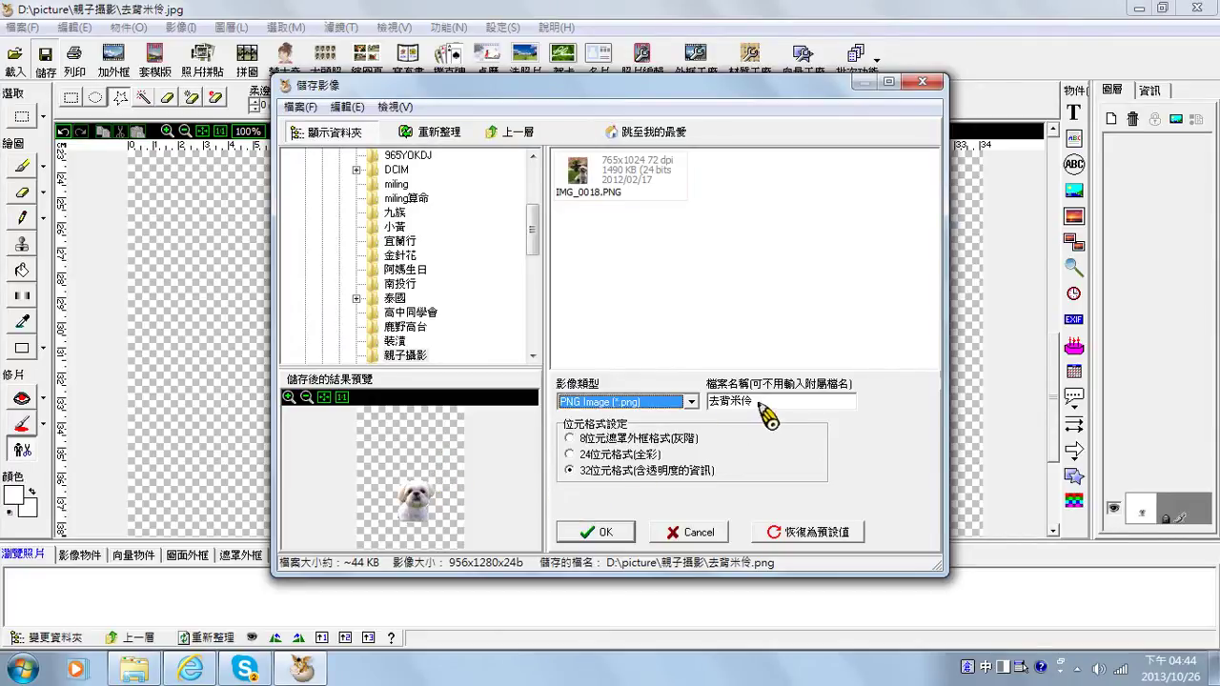
left_click(612, 540)
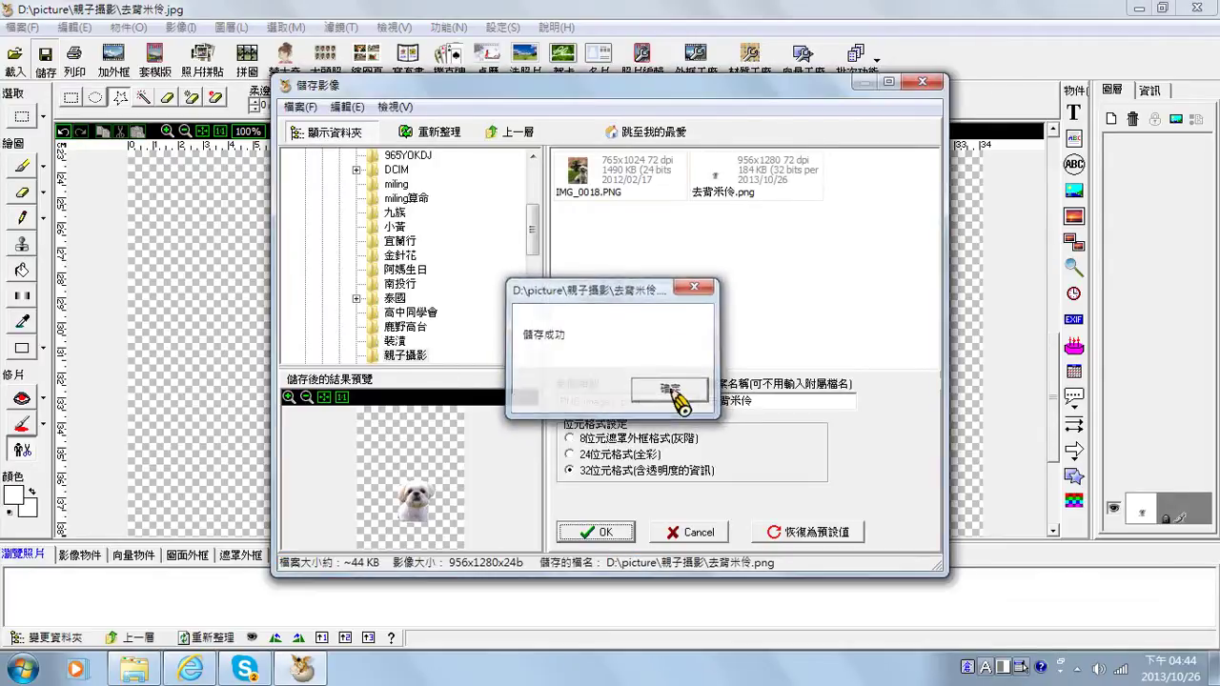
left_click(671, 390)
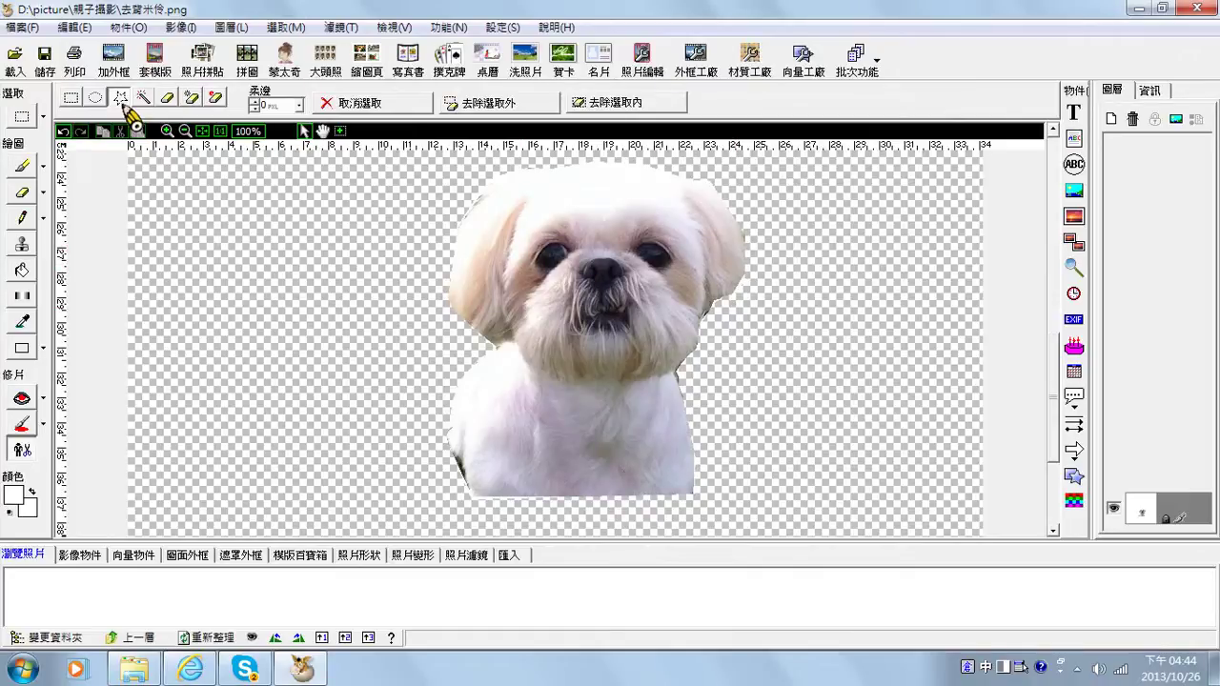
Load the flower field photo DSC_0400.JPG again as a fresh background image, shown at 25%
left_click(15, 59)
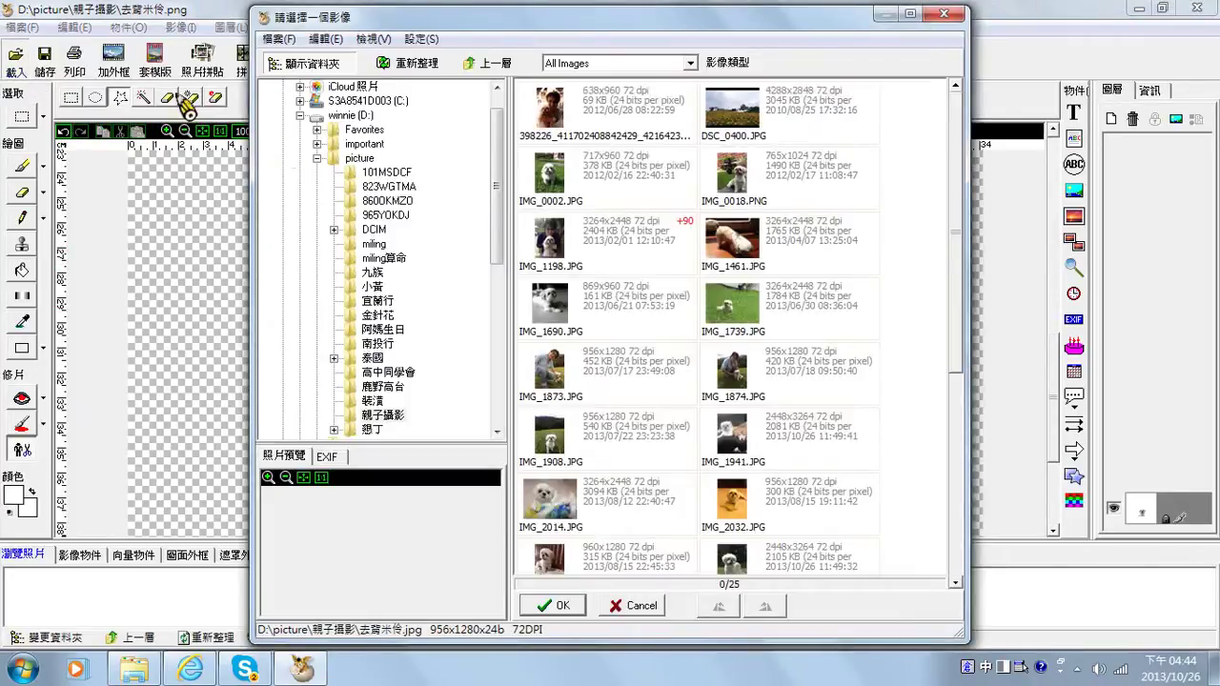
left_click(724, 119)
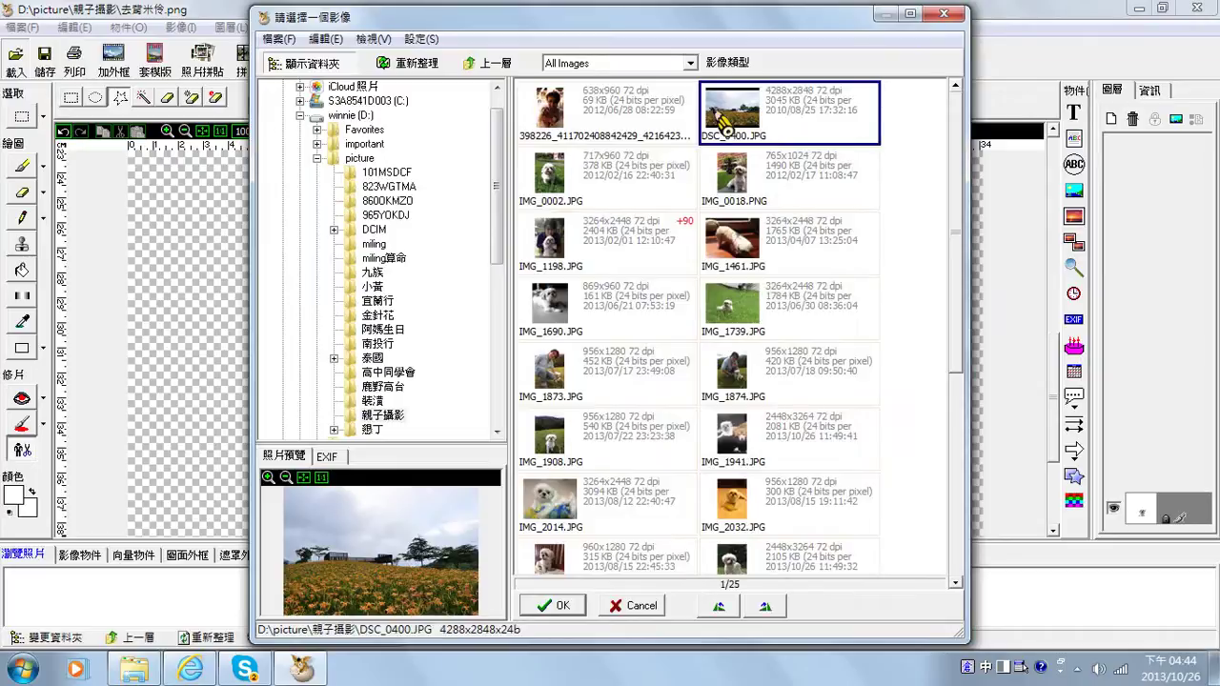
left_click(556, 608)
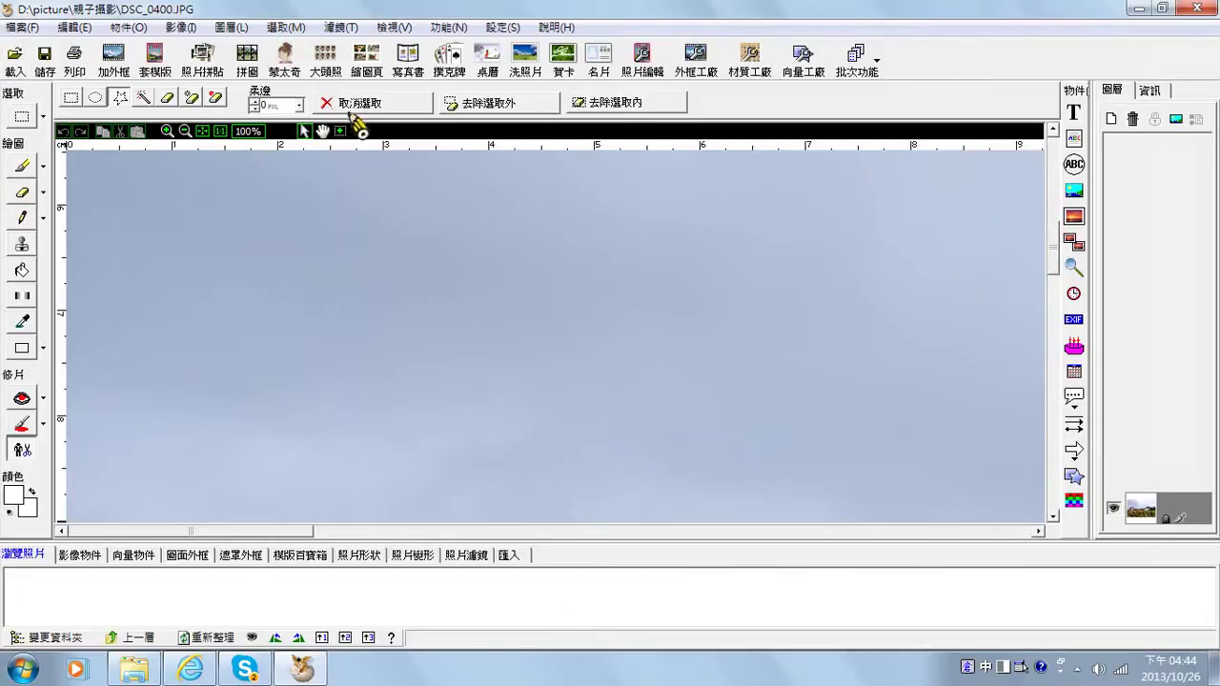
left_click(185, 133)
left_click(185, 134)
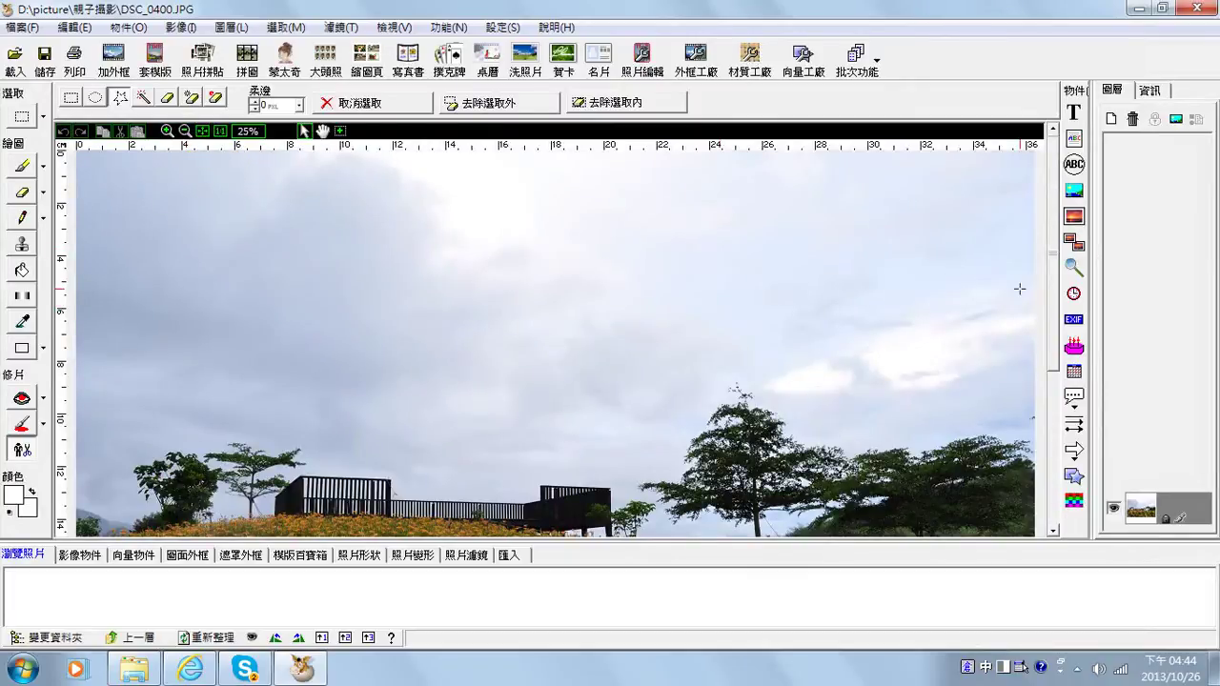
scroll(1055, 272, "down", 2)
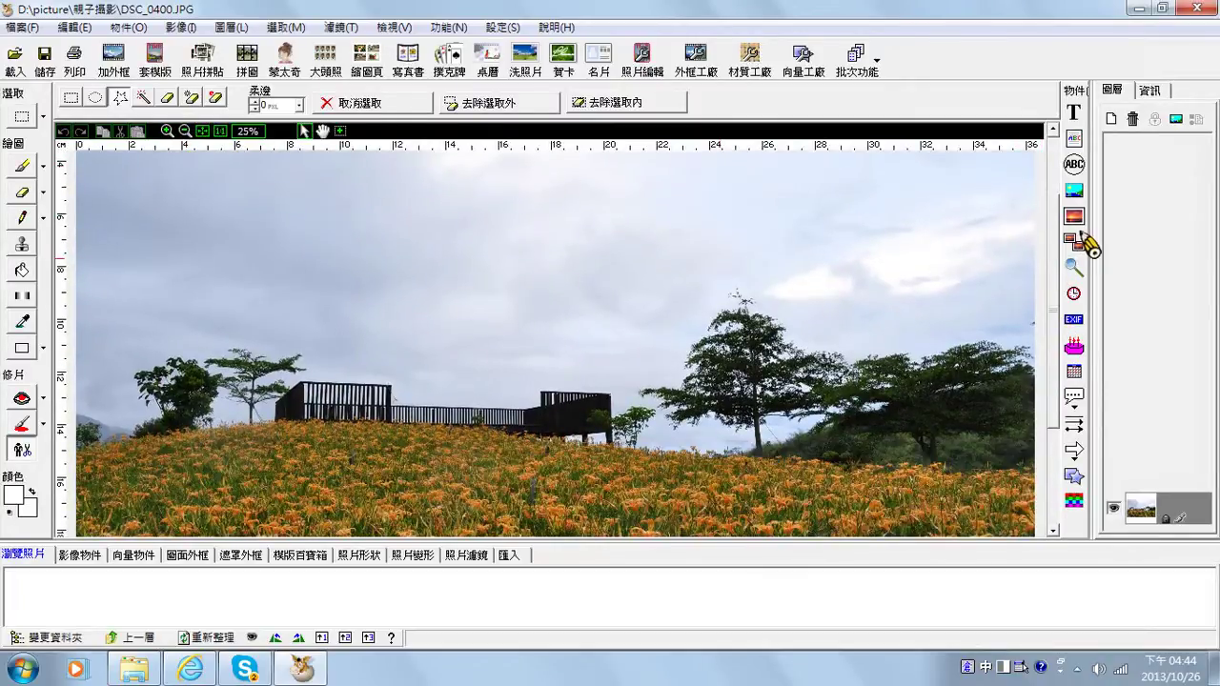
Insert 去背米伶.png as a photo object and move the dog onto the black fence above the flower field
left_click(1079, 221)
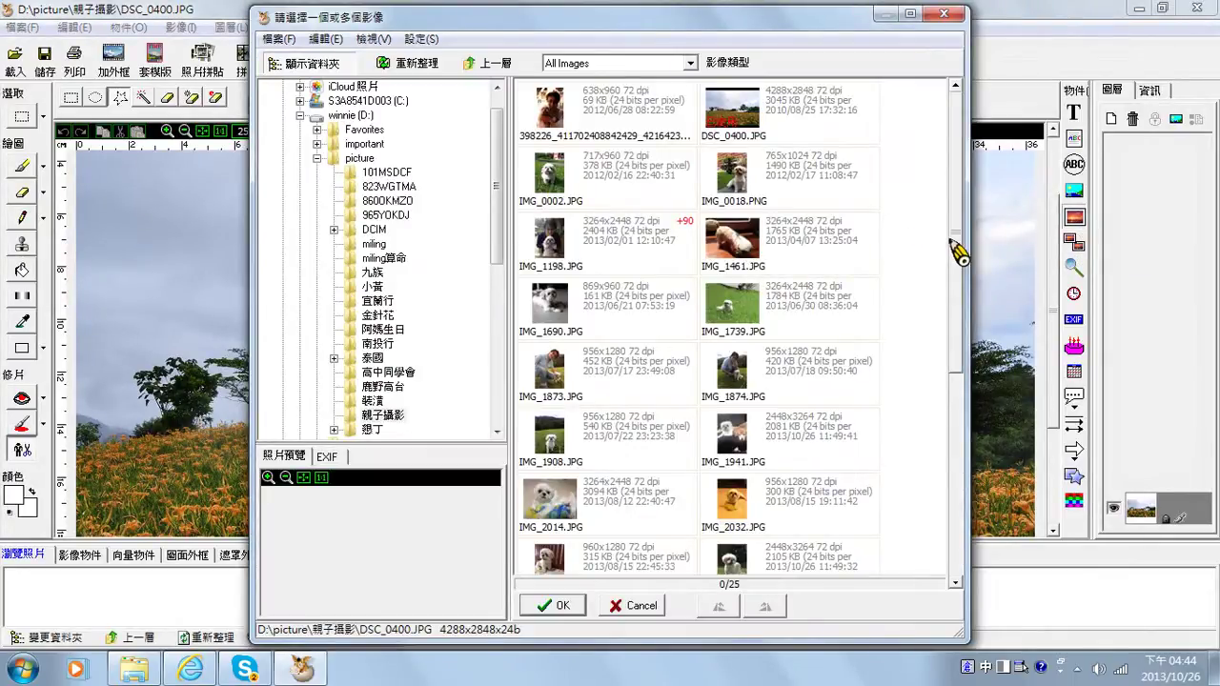
left_click_drag(957, 253, 960, 445)
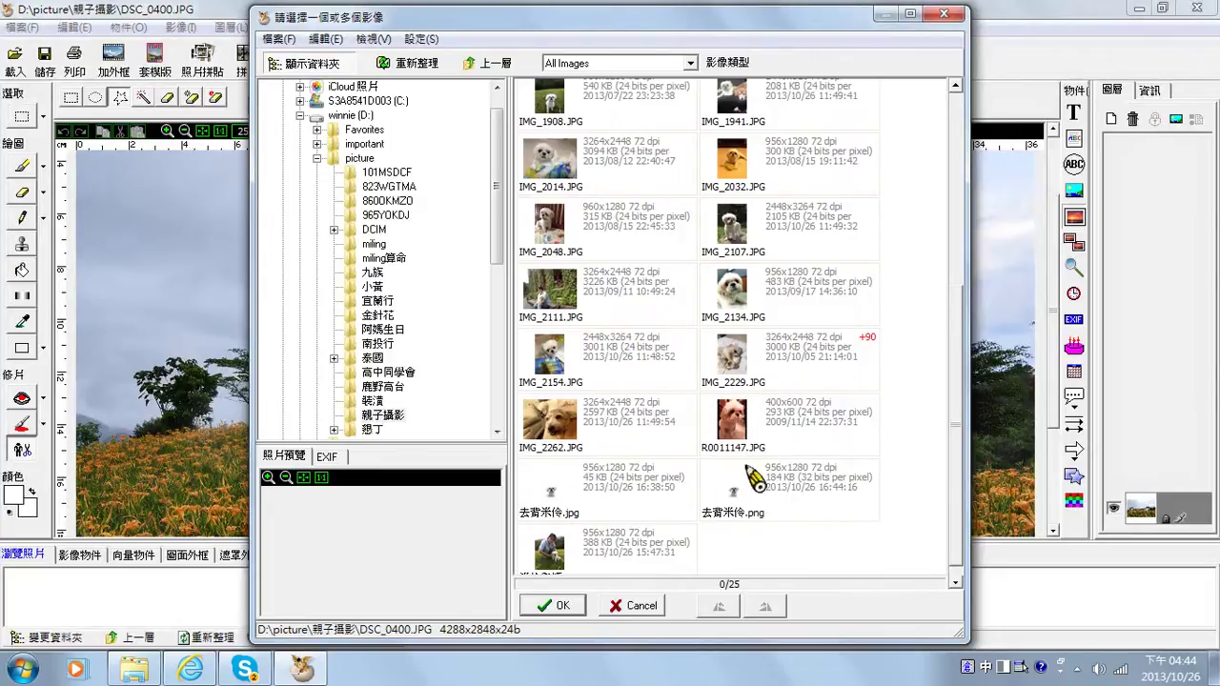
left_click(761, 495)
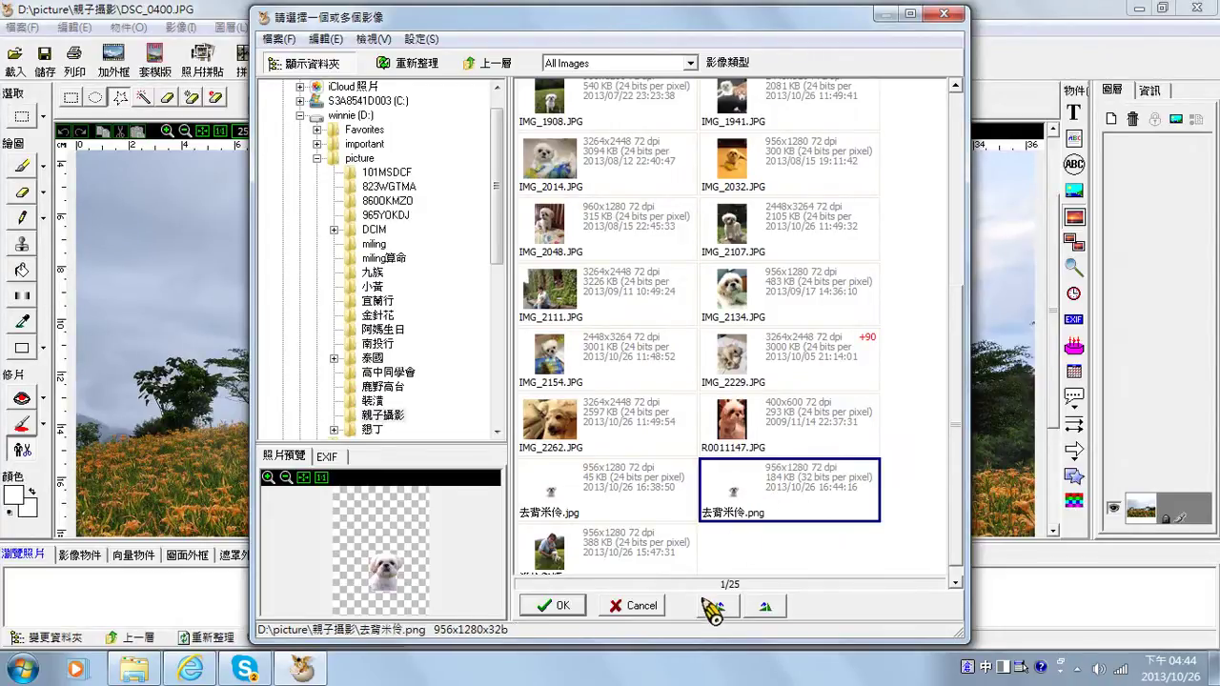
left_click(555, 606)
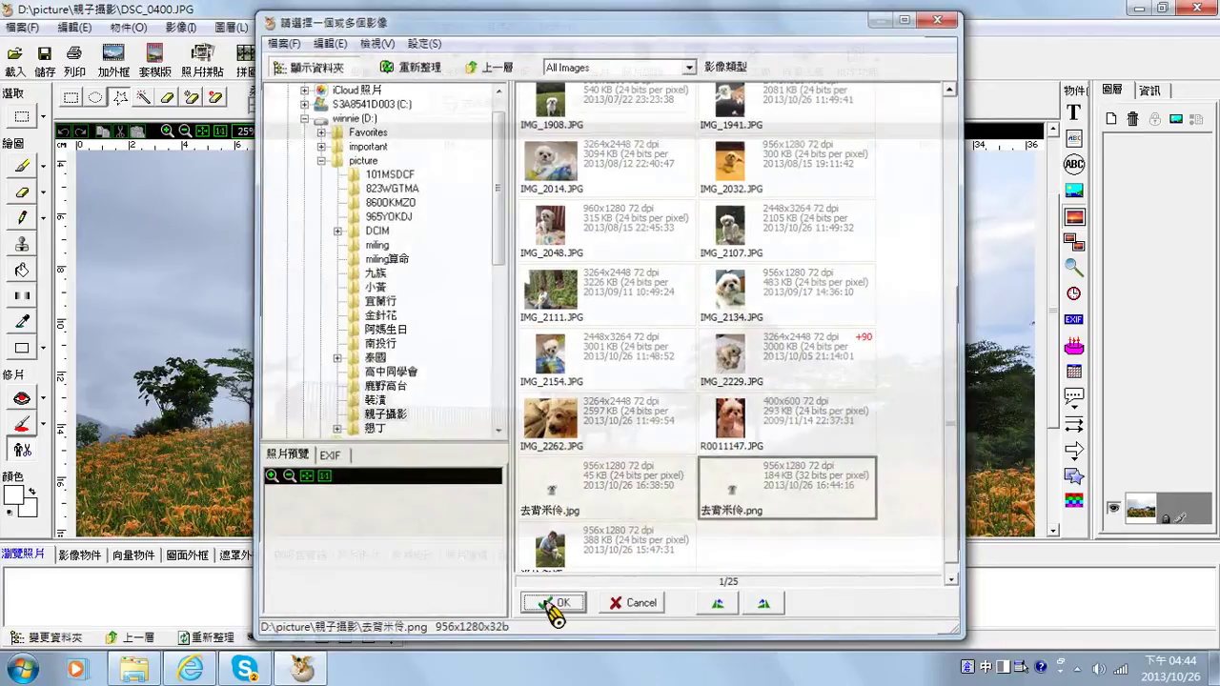
left_click_drag(219, 295, 486, 336)
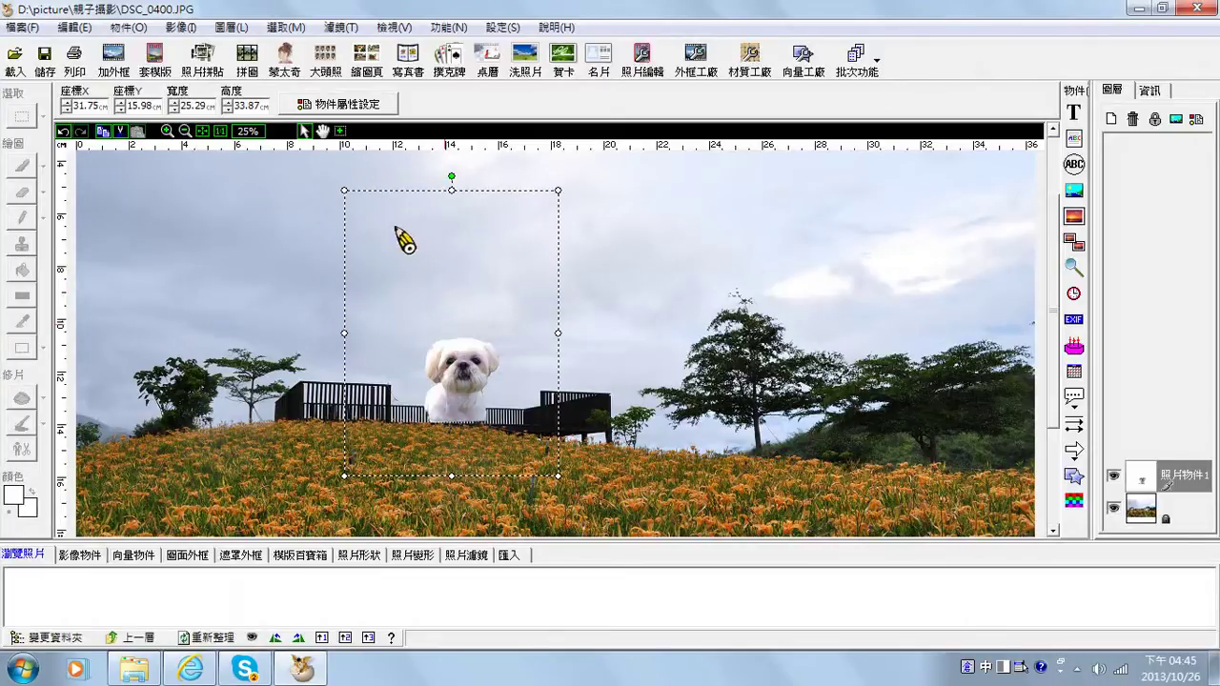
Shrink the dog object to about 14.90 × 19.95 cm, place it at the fence on the hilltop, and deselect it
left_click_drag(560, 482, 527, 427)
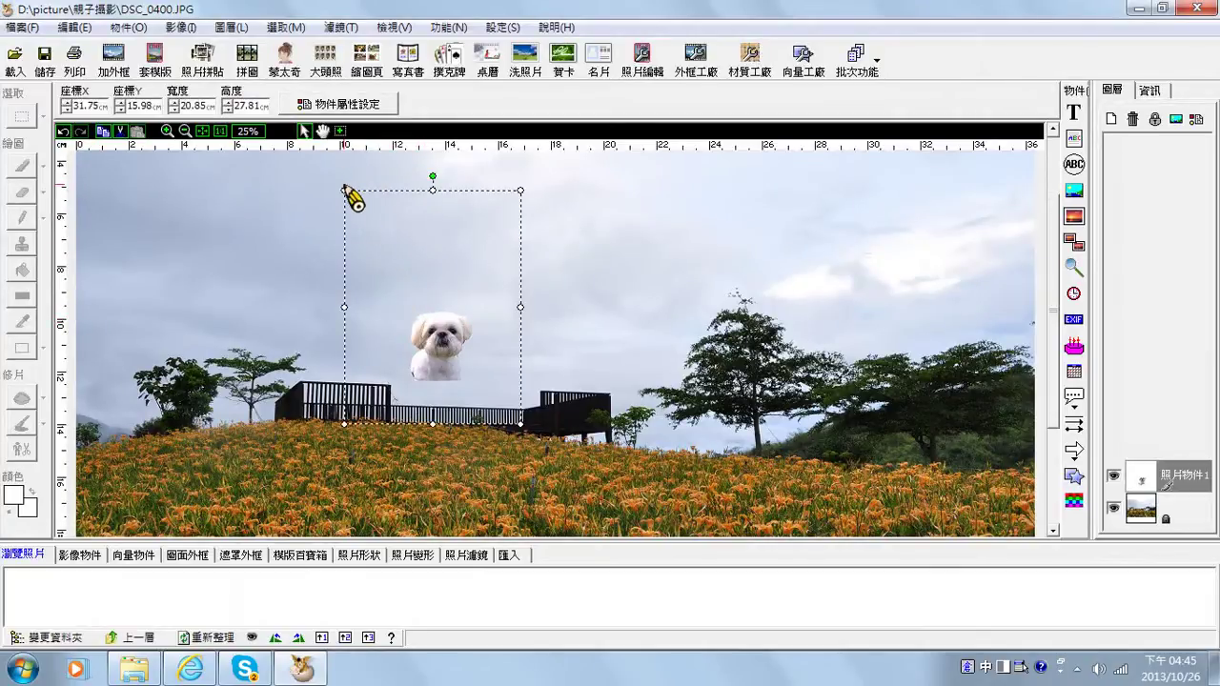
left_click_drag(444, 343, 448, 392)
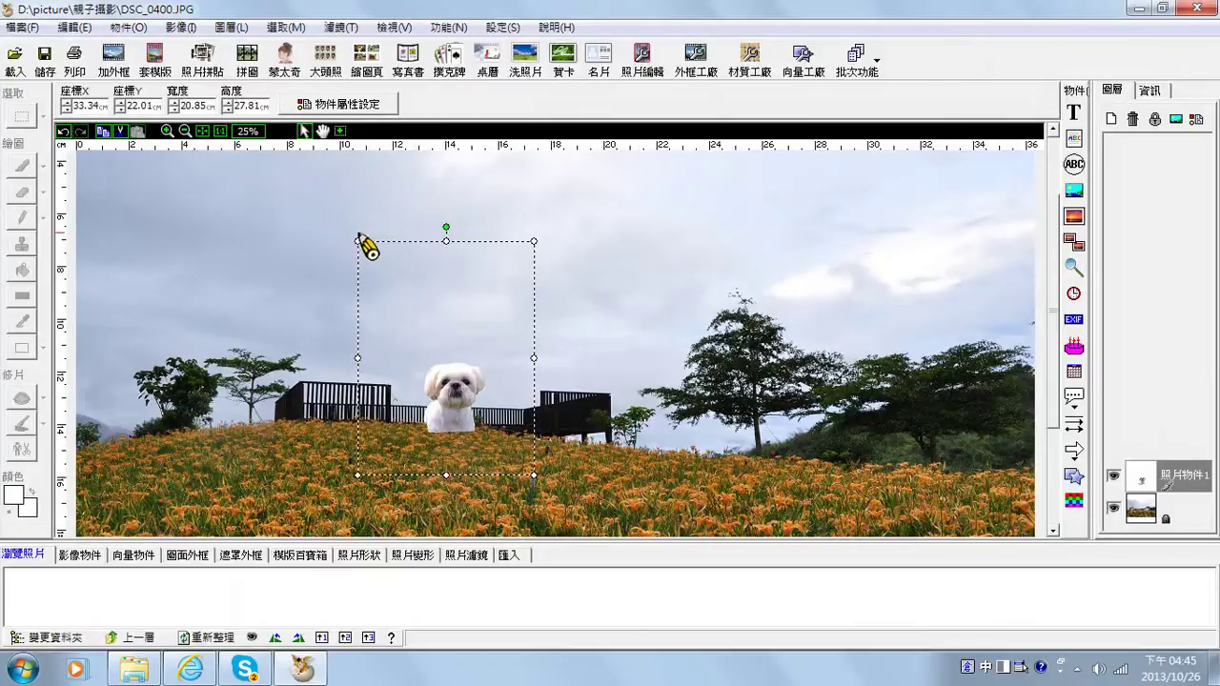
left_click_drag(358, 241, 410, 307)
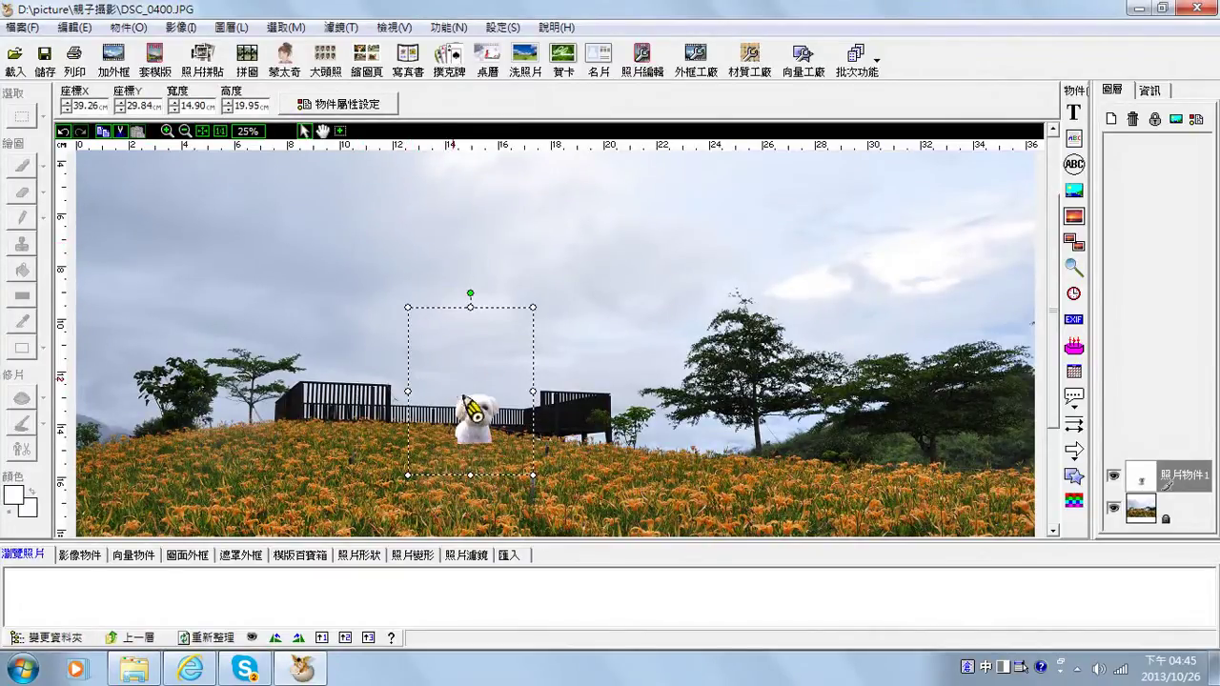
mouse_move(482, 423)
left_mouse_down()
mouse_move(489, 392)
mouse_move(491, 417)
mouse_move(493, 406)
left_mouse_up()
left_click(657, 322)
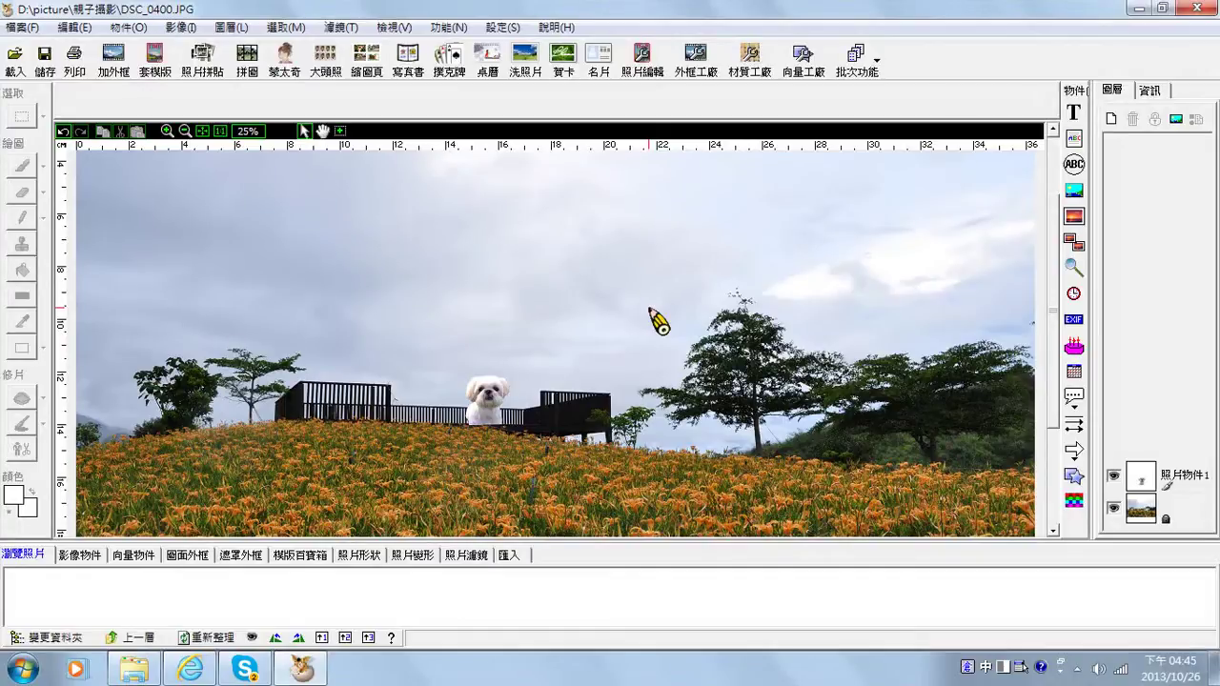
Save the composite picture as a JPEG image named 米伶在金針花
left_click(46, 61)
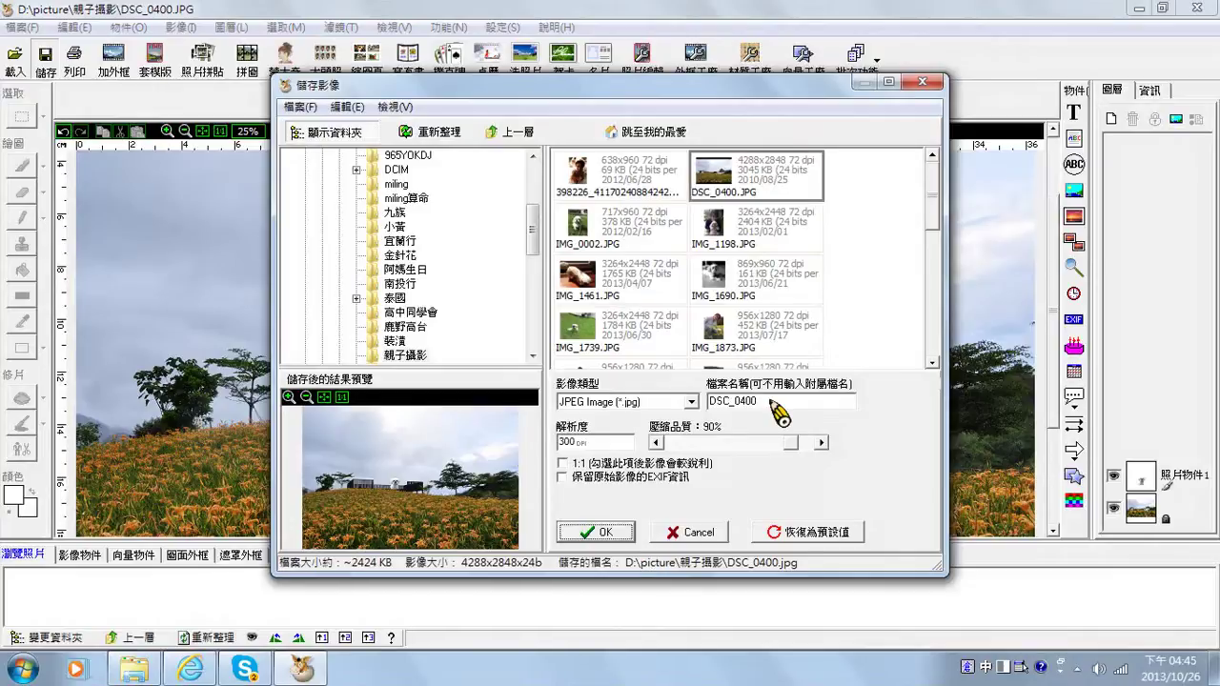
left_click_drag(774, 404, 705, 402)
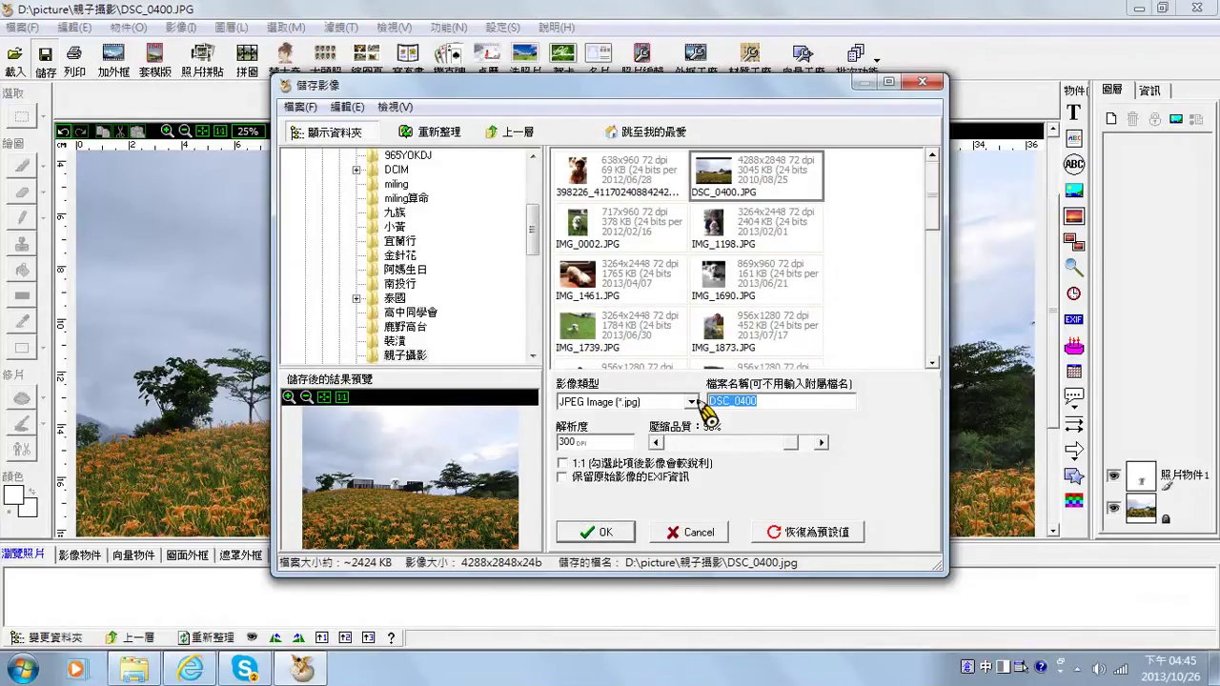
type("米佇在金")
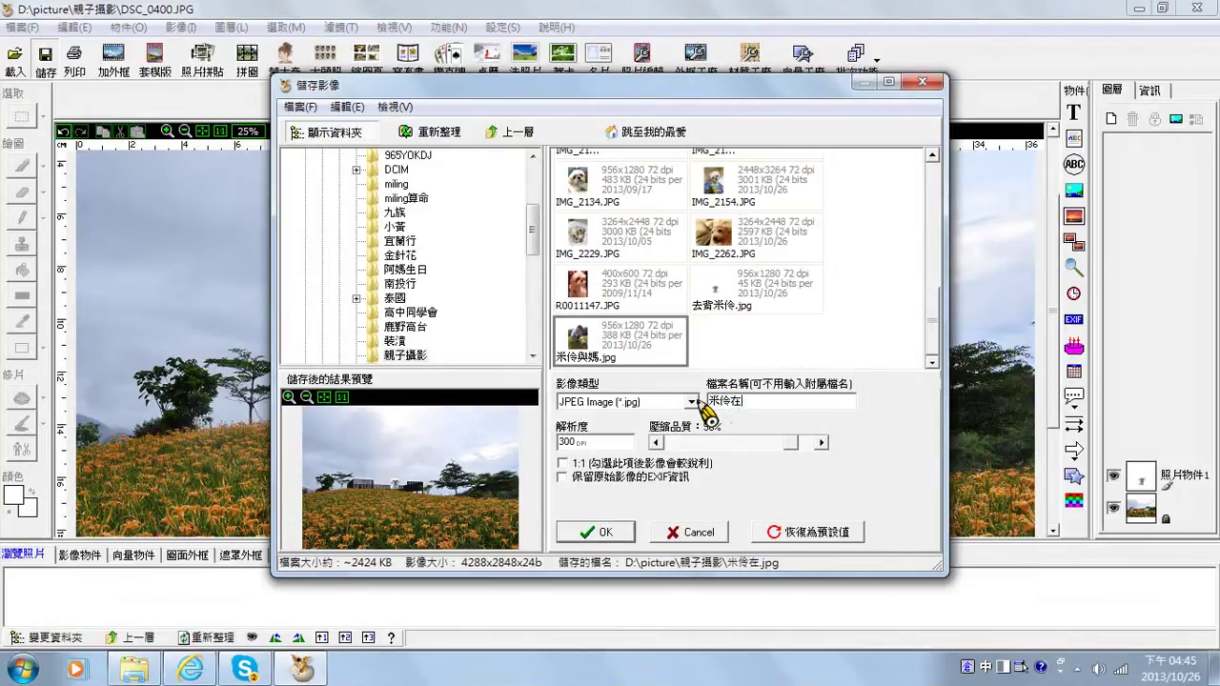
type("針花")
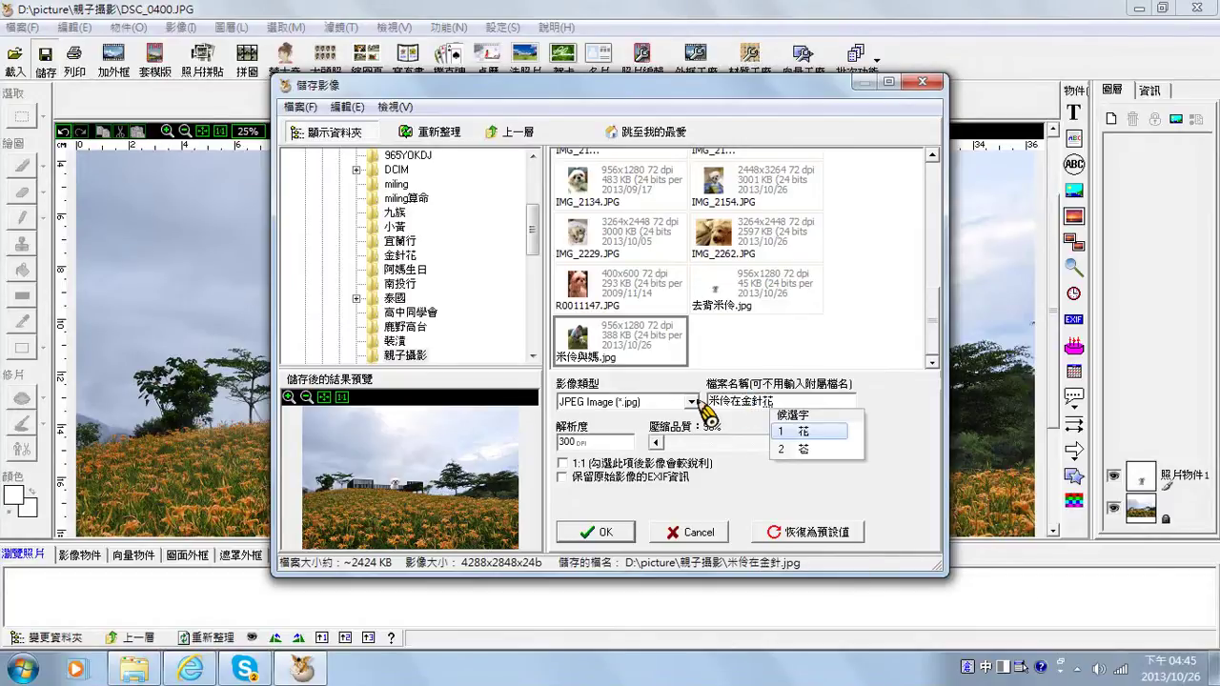
left_click(619, 533)
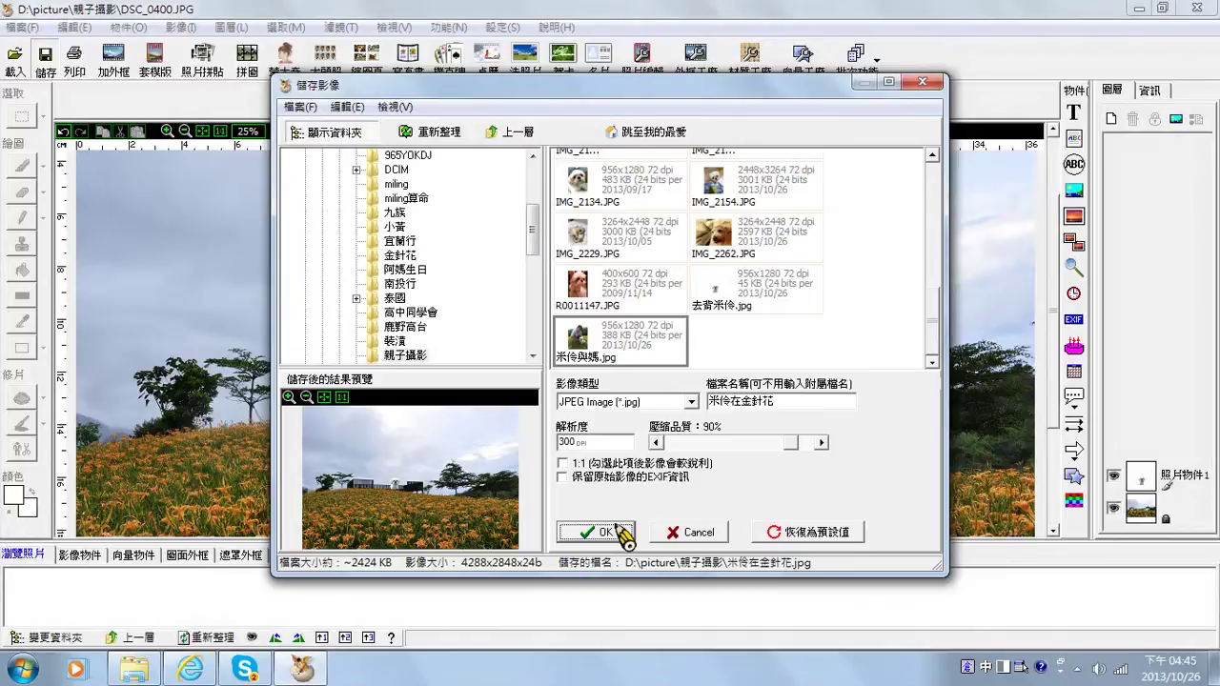
left_click(619, 534)
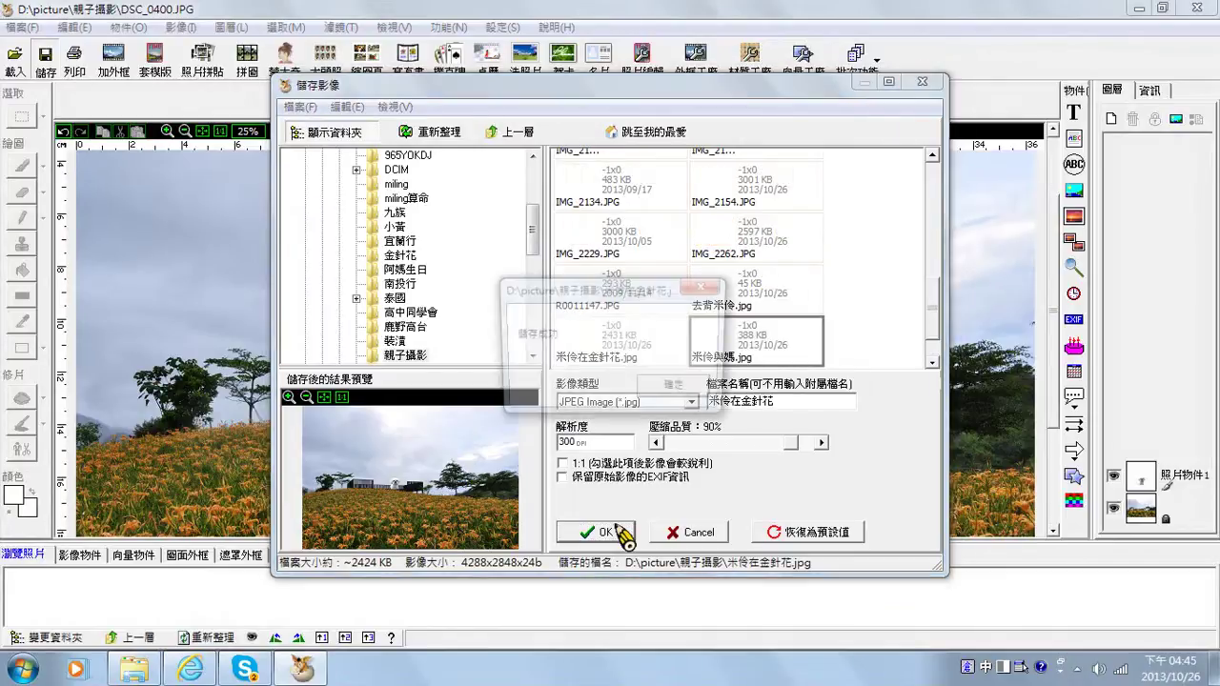
left_click(676, 389)
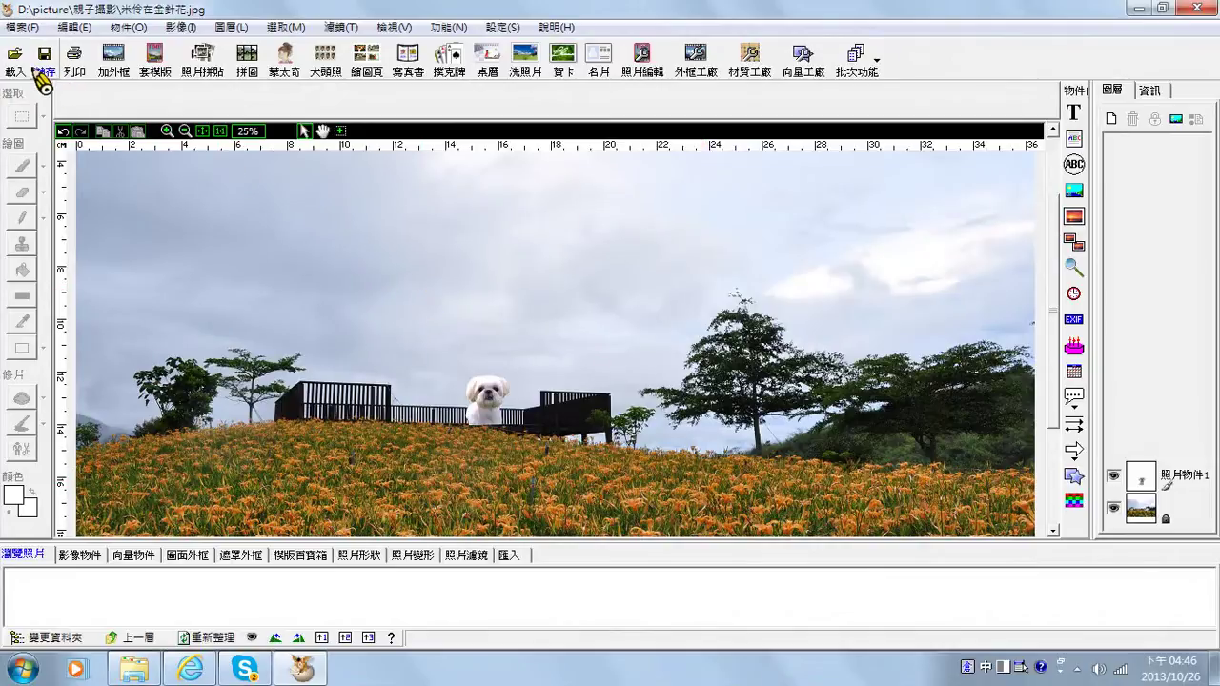
Load the 638x960 photo of a person holding the dog in place of the composite picture
left_click(14, 31)
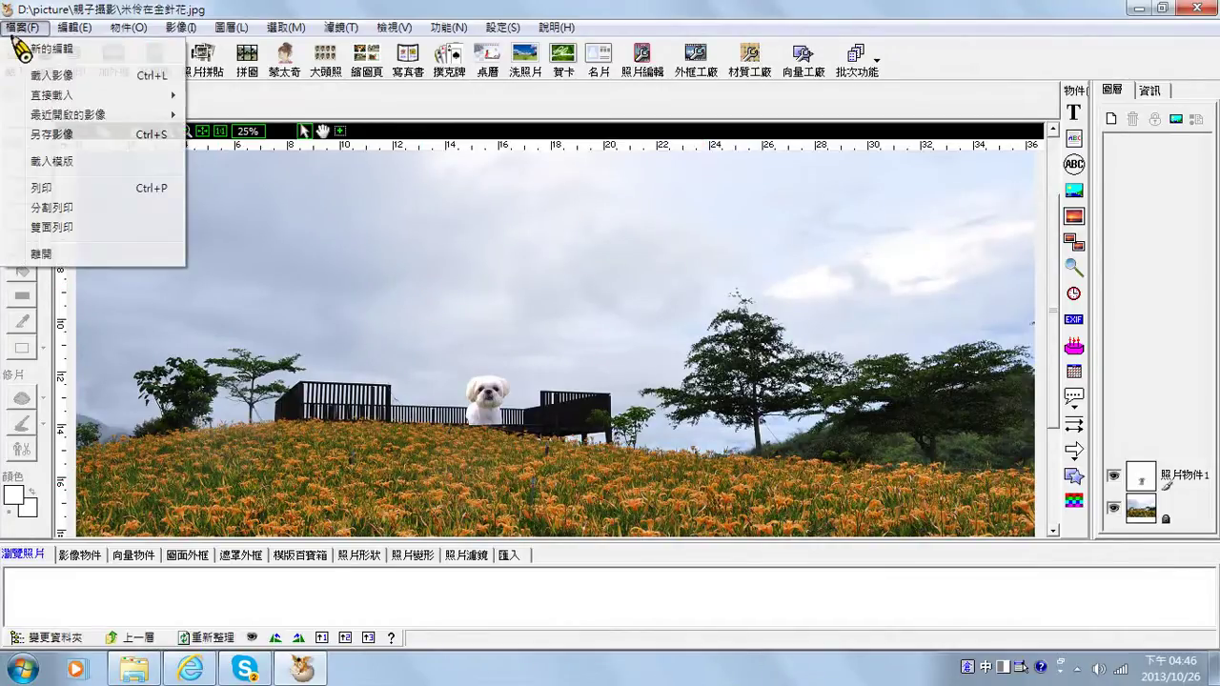
left_click(124, 28)
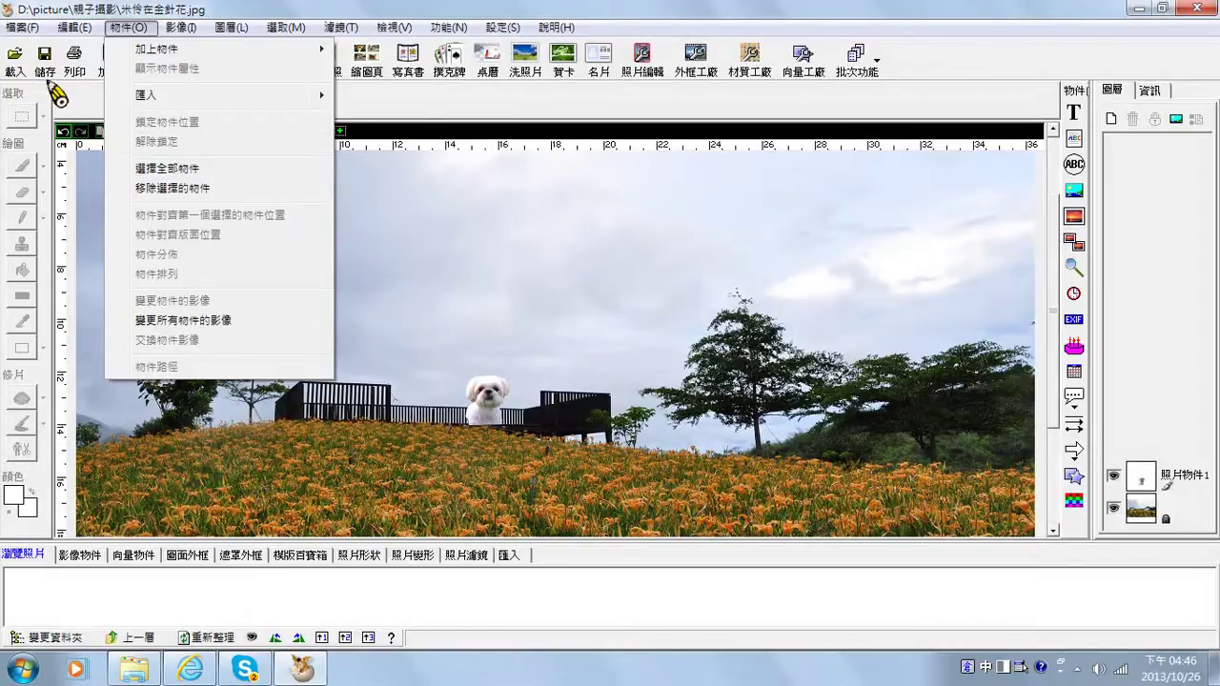
left_click(16, 64)
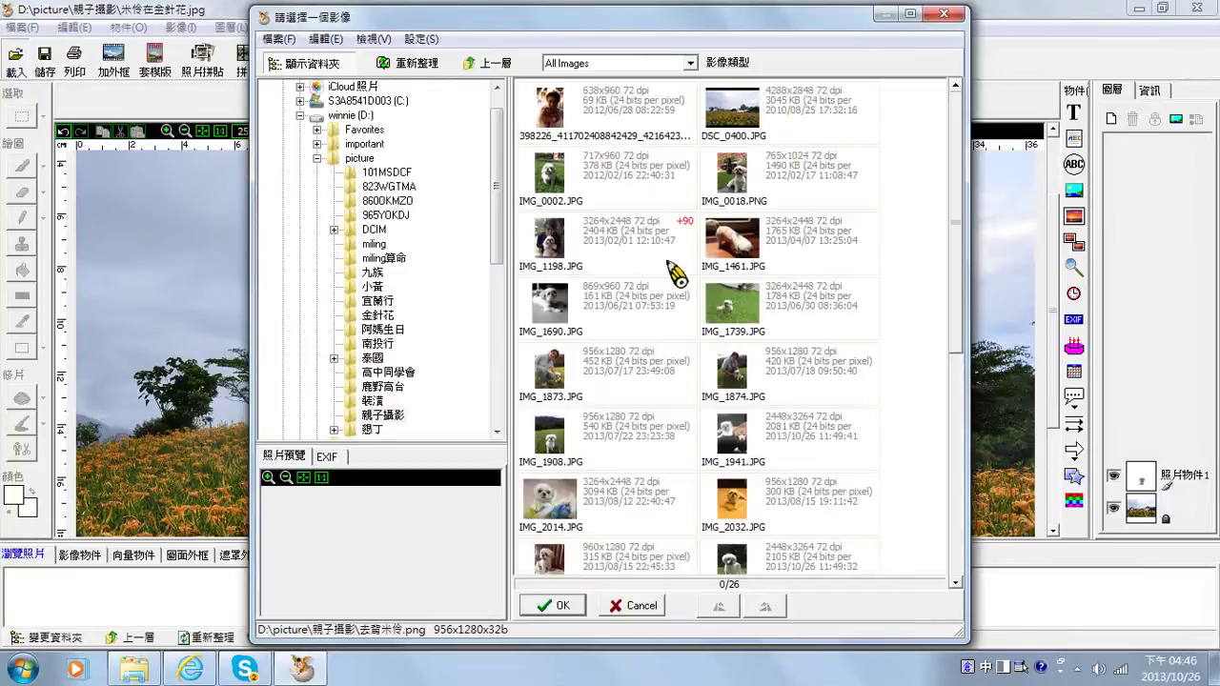
left_click(566, 128)
left_click(572, 607)
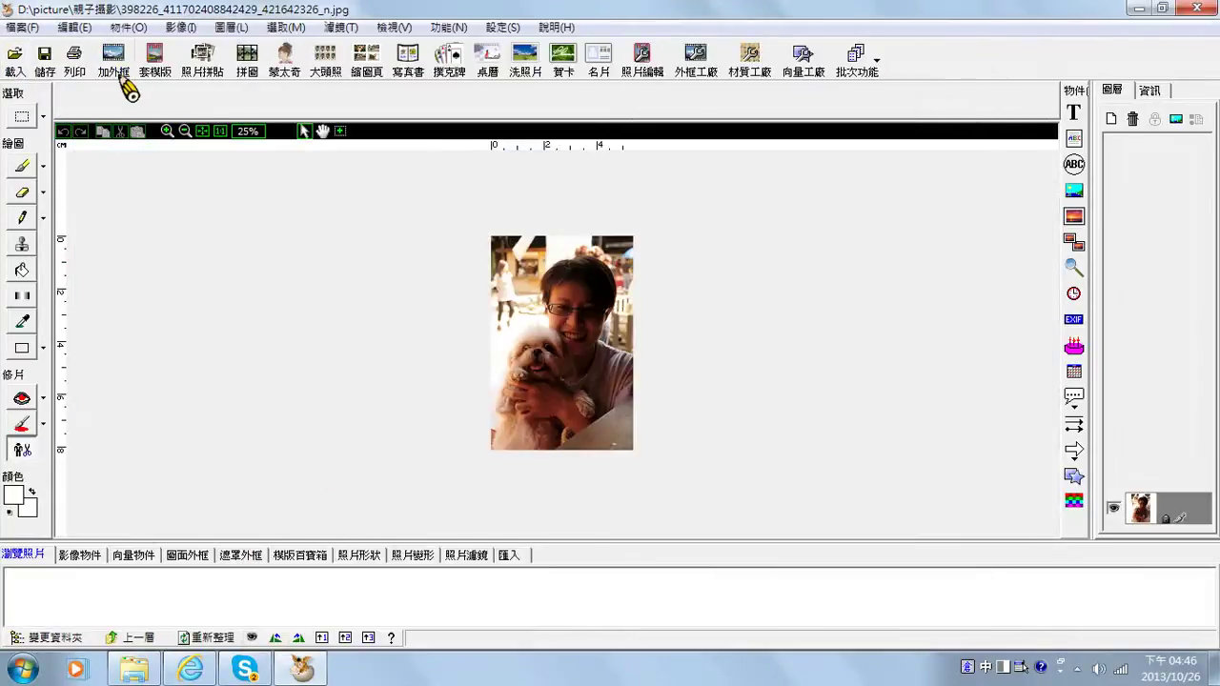
Load the saved composite picture 米伶在金針花.jpg for editing
left_click(16, 65)
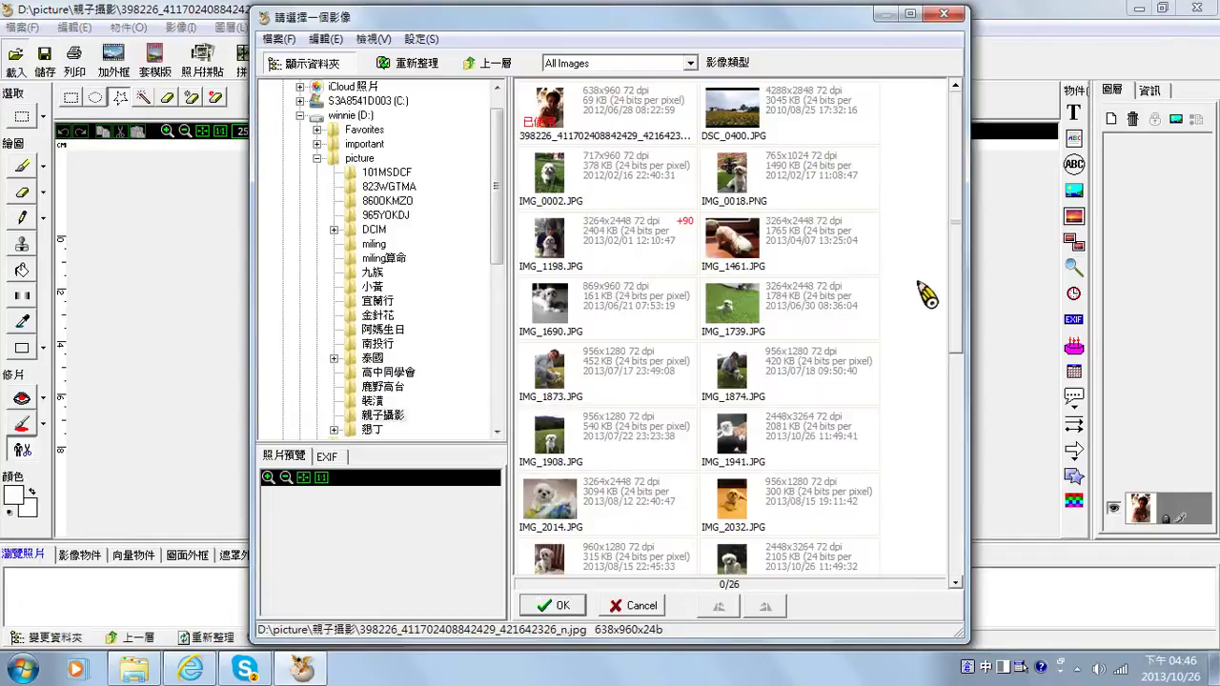
left_click_drag(961, 301, 958, 518)
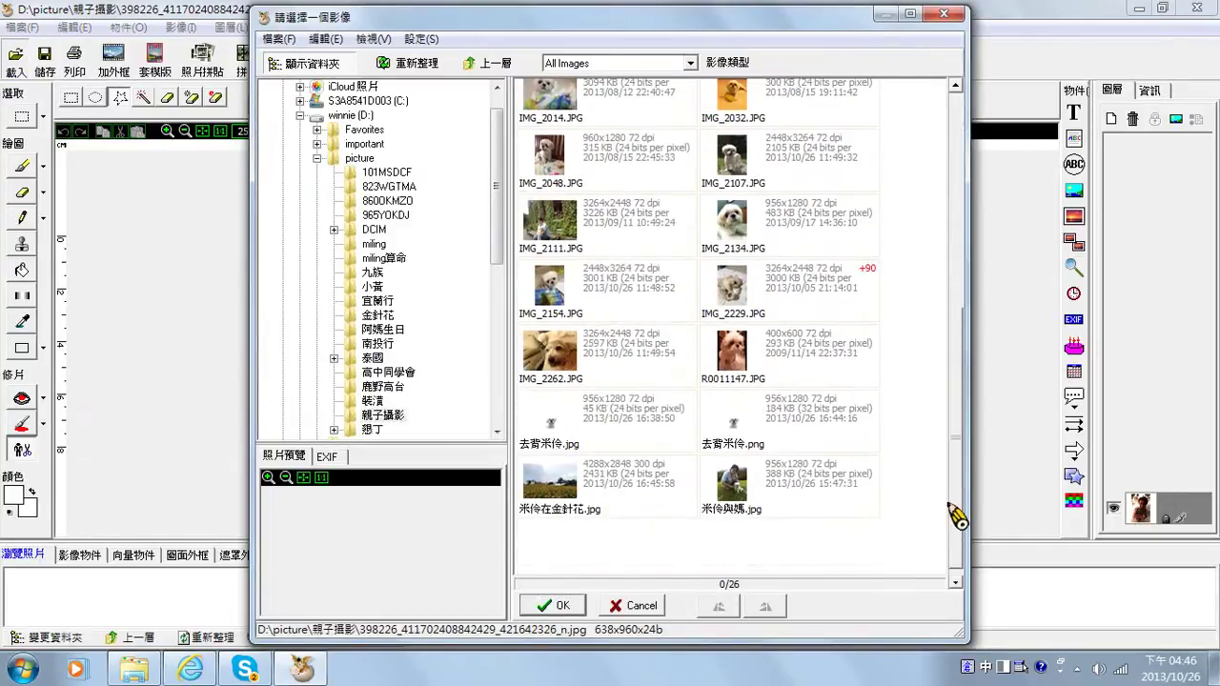
left_click(552, 477)
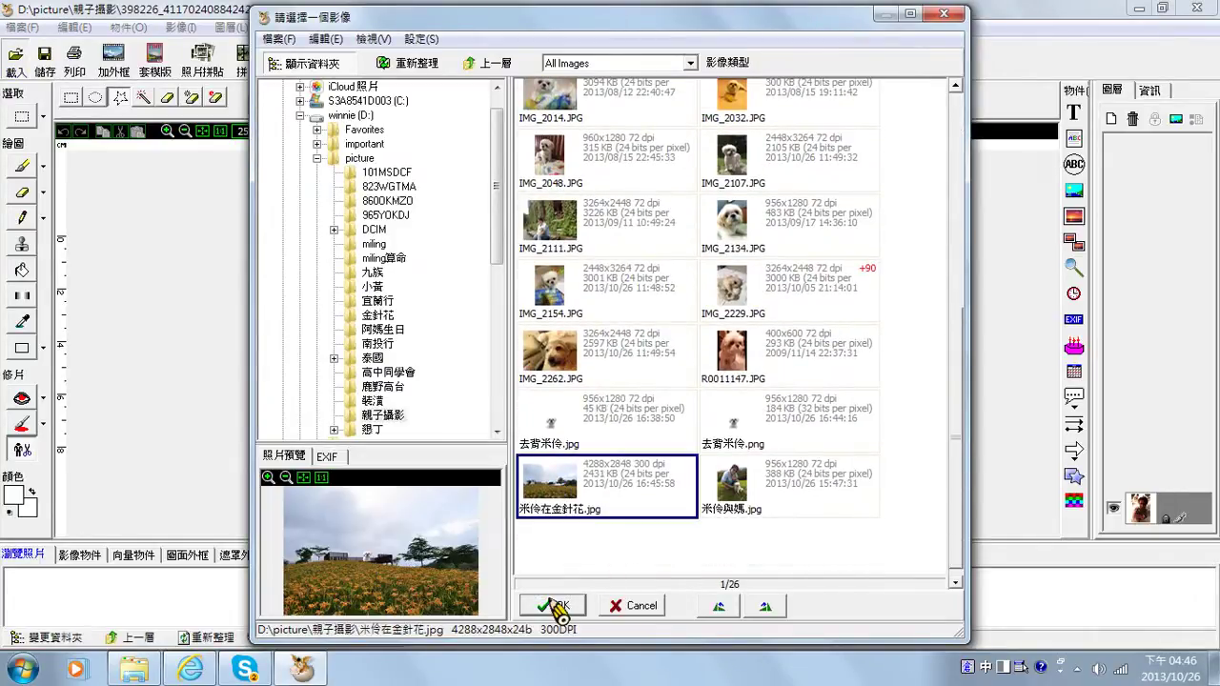
left_click(563, 607)
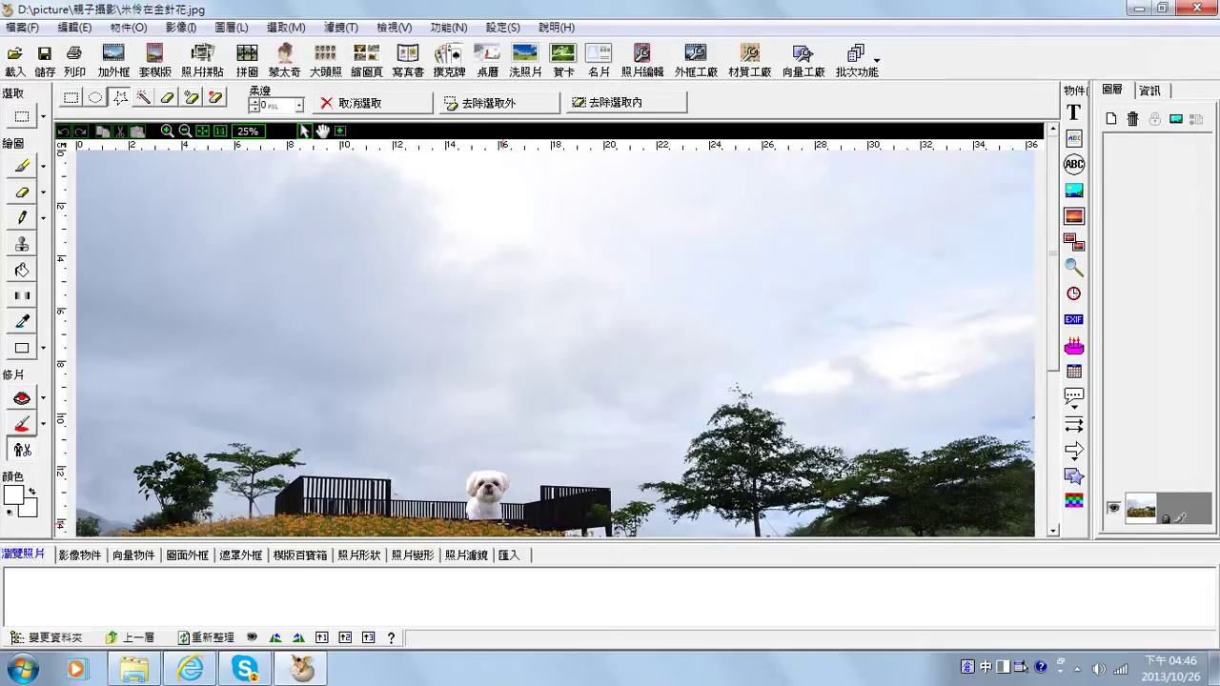
scroll(1052, 324, "down", 2)
scroll(1060, 408, "down", 5)
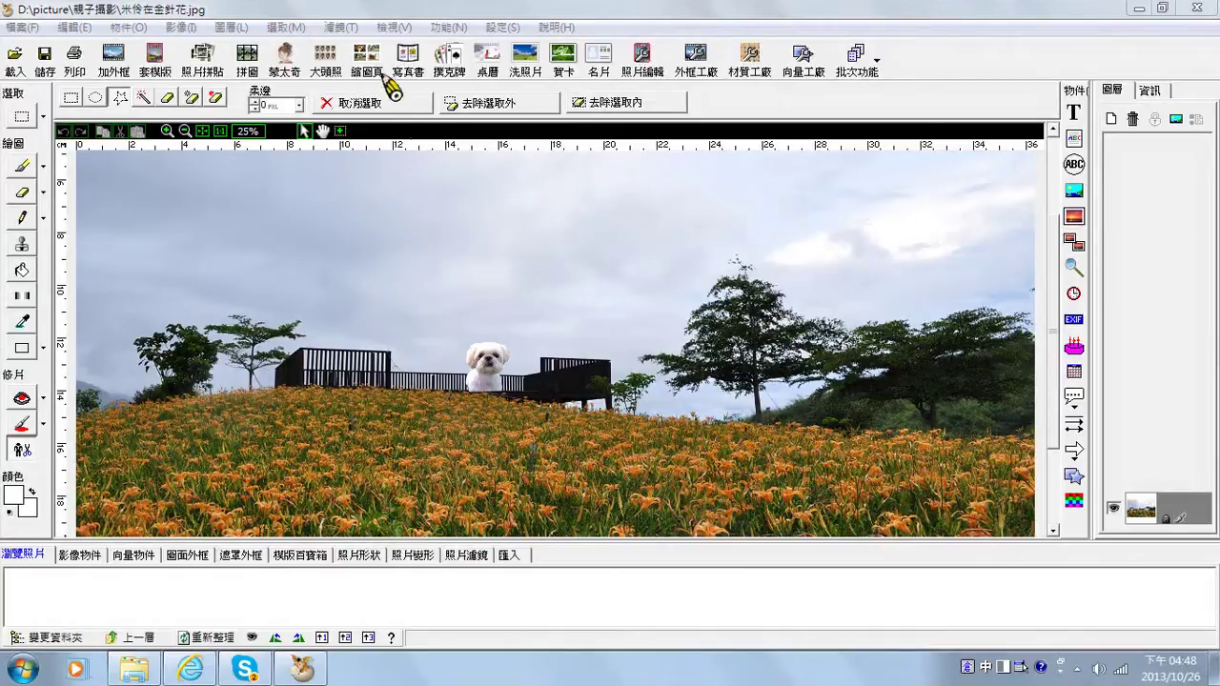
Preview the oil painting effect (油畫效果) on the composite with a spread radius of 4 px, and cancel it
left_click(343, 28)
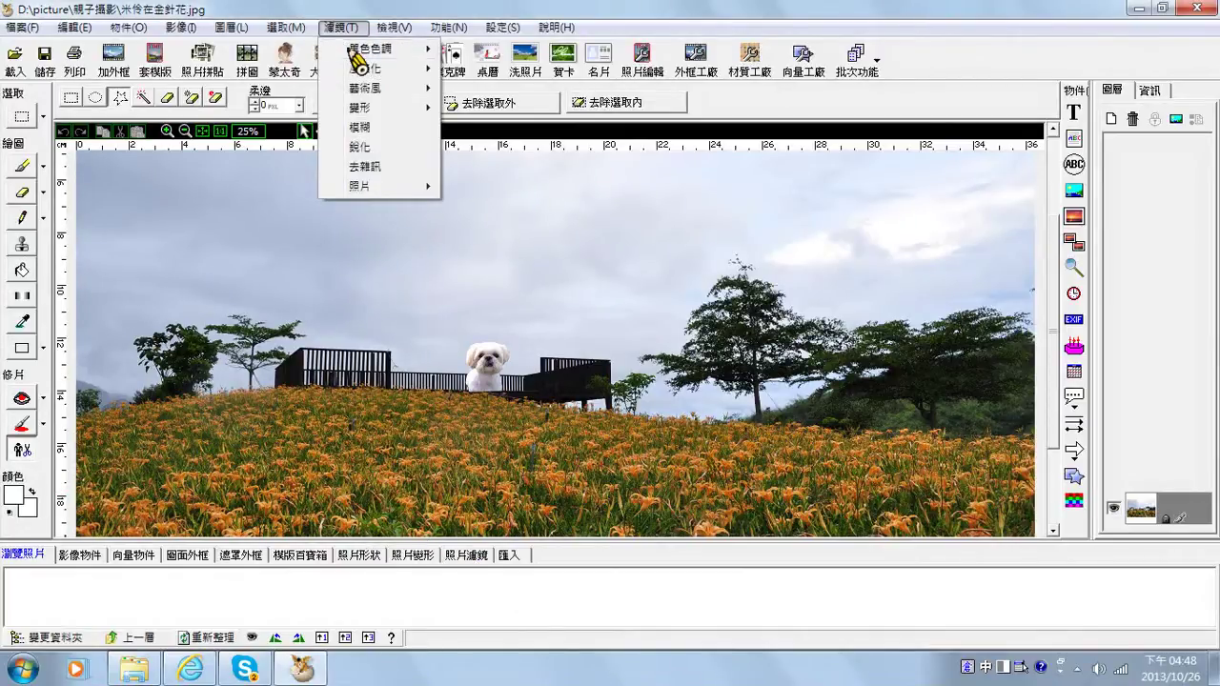
mouse_move(355, 68)
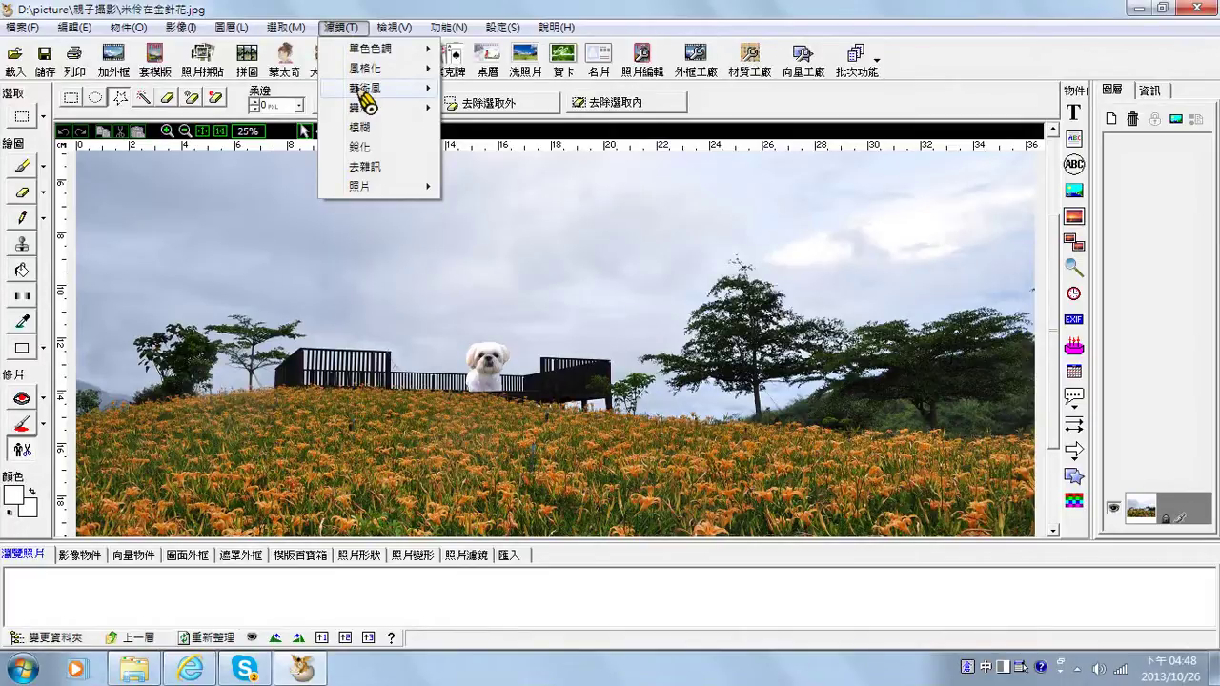
mouse_move(365, 90)
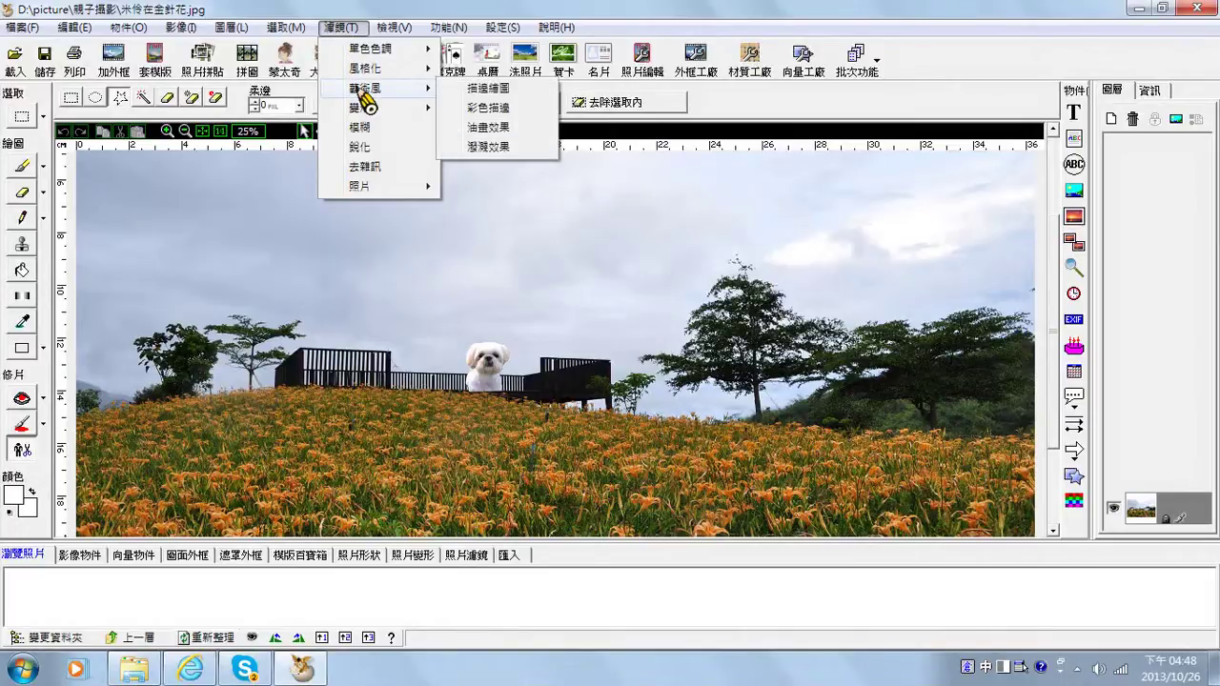
left_click(515, 132)
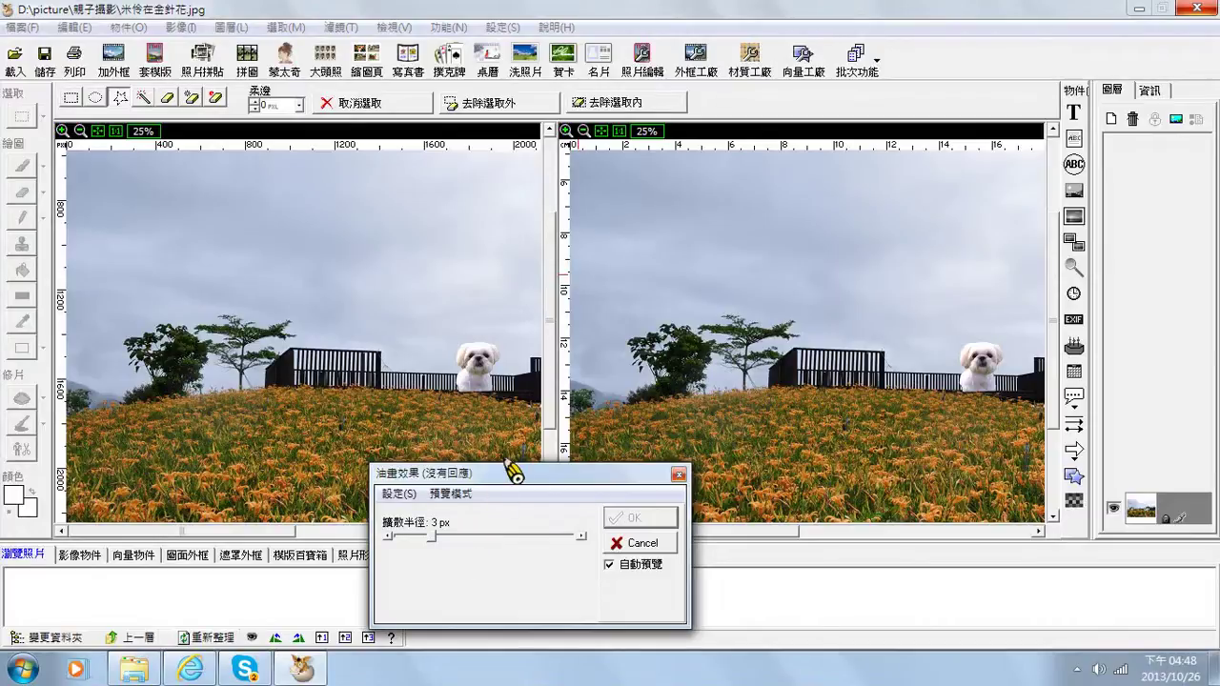
mouse_move(513, 481)
left_mouse_down()
mouse_move(466, 363)
mouse_move(455, 423)
left_mouse_up()
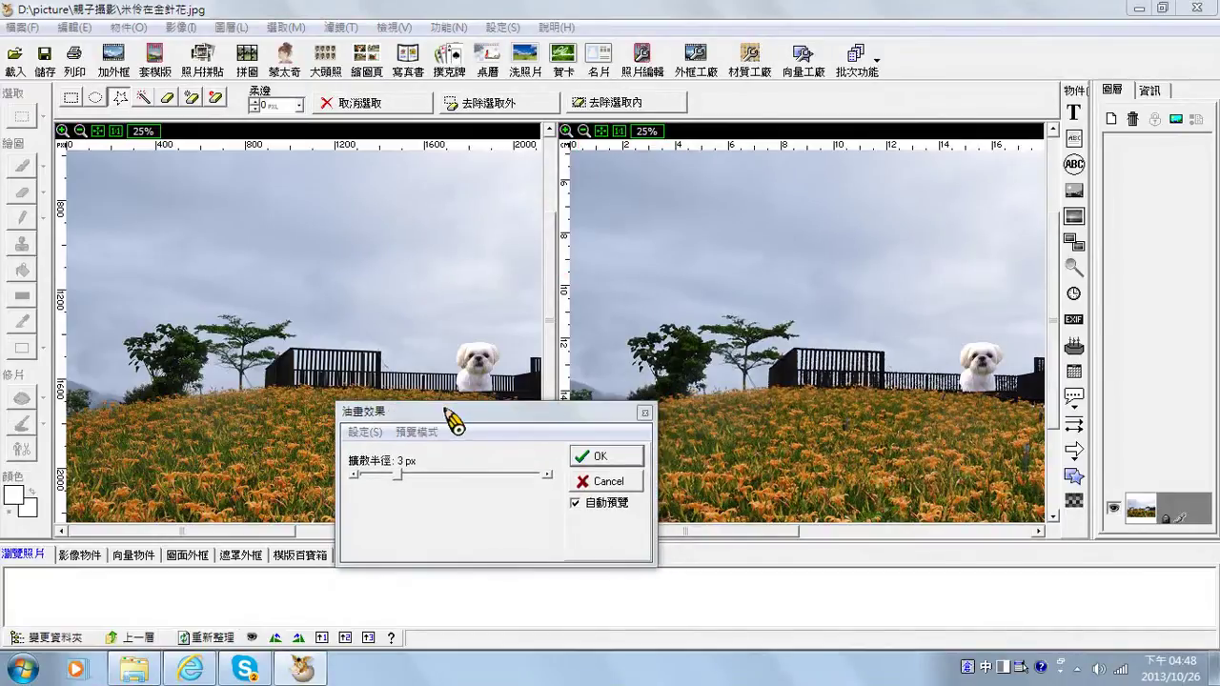
left_click_drag(419, 481, 437, 486)
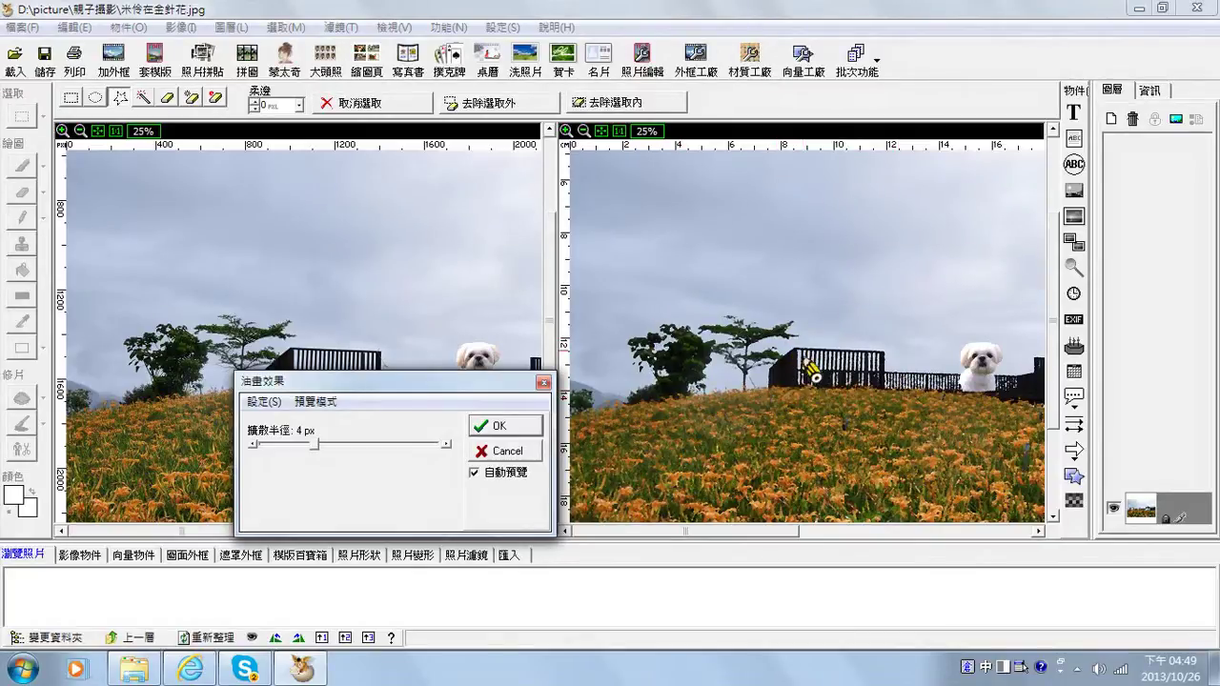
left_click_drag(457, 390, 450, 441)
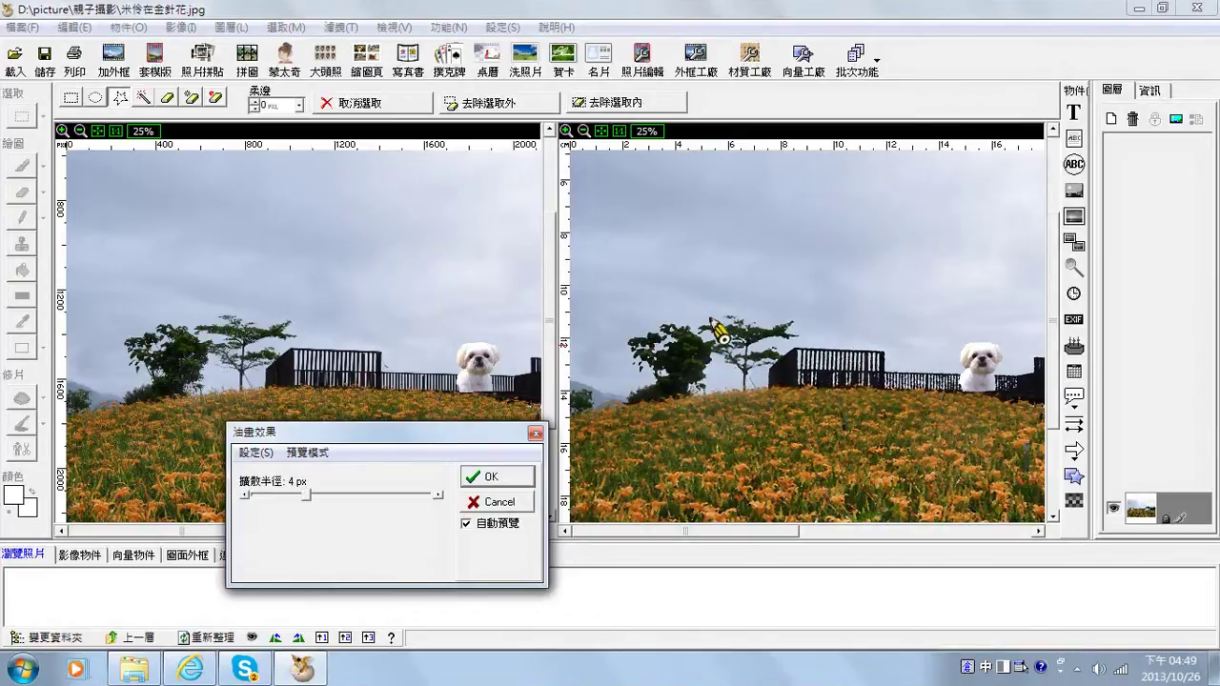
left_click(503, 503)
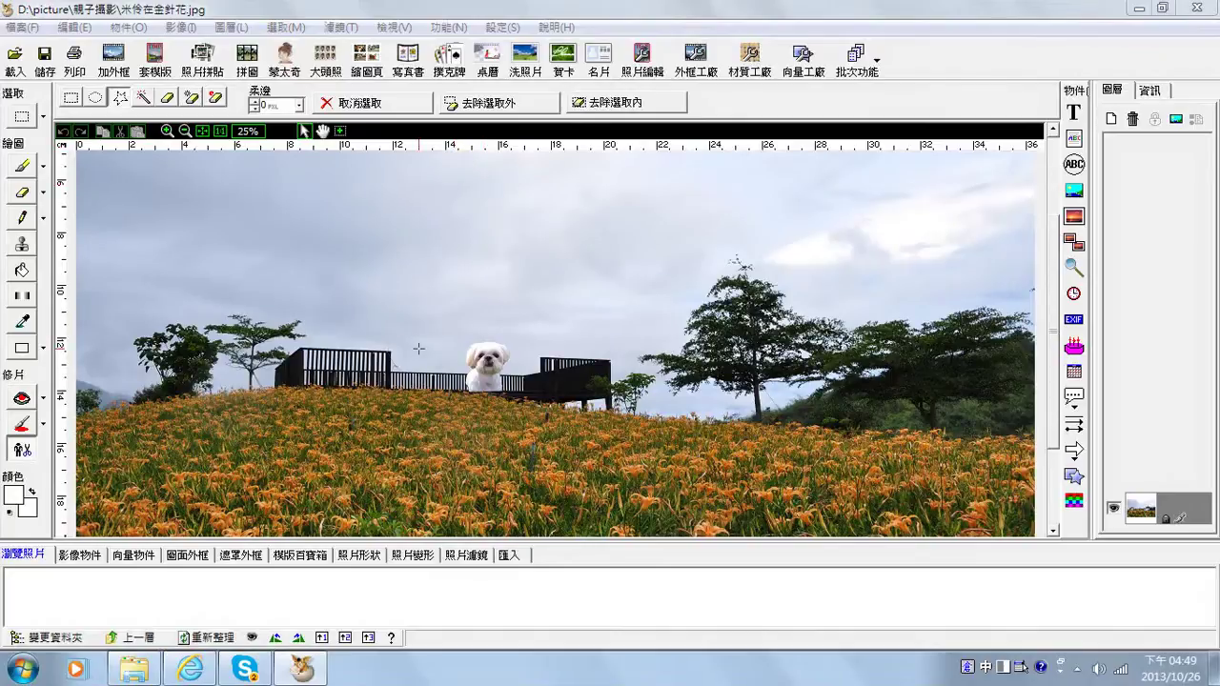
Preview the LOMO風 filter on the composite with a 27% shadow range and 71% shadow strength, and cancel it
left_click(343, 30)
mouse_move(371, 72)
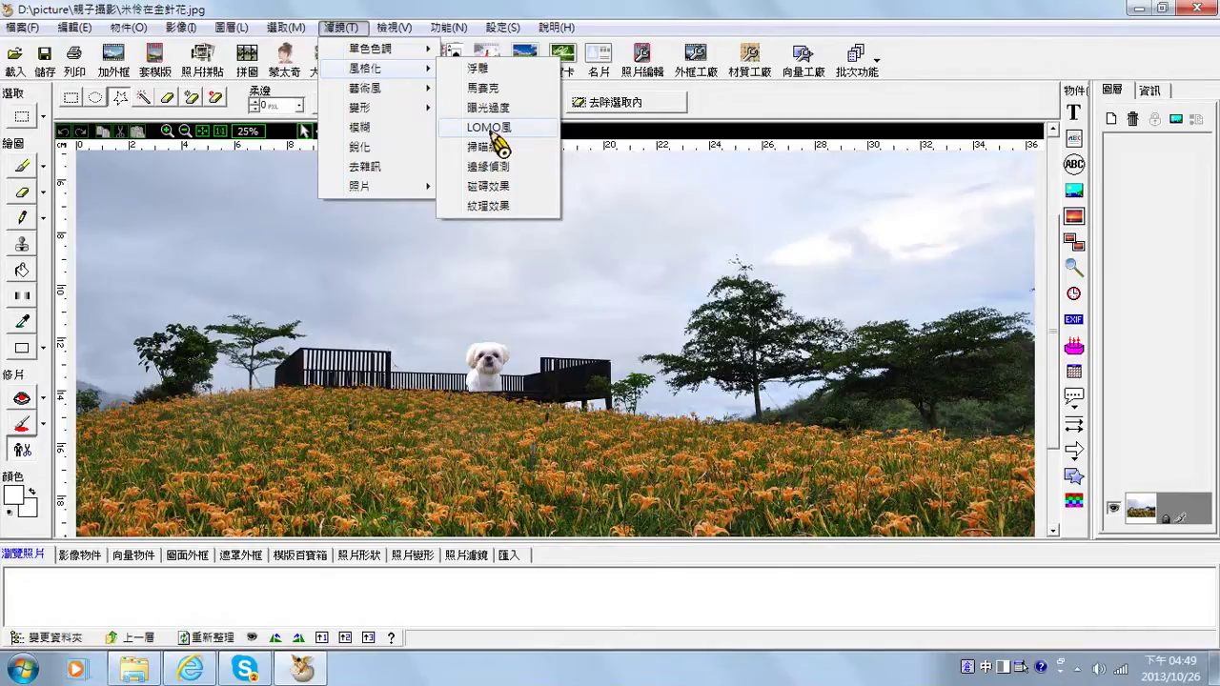
left_click(493, 132)
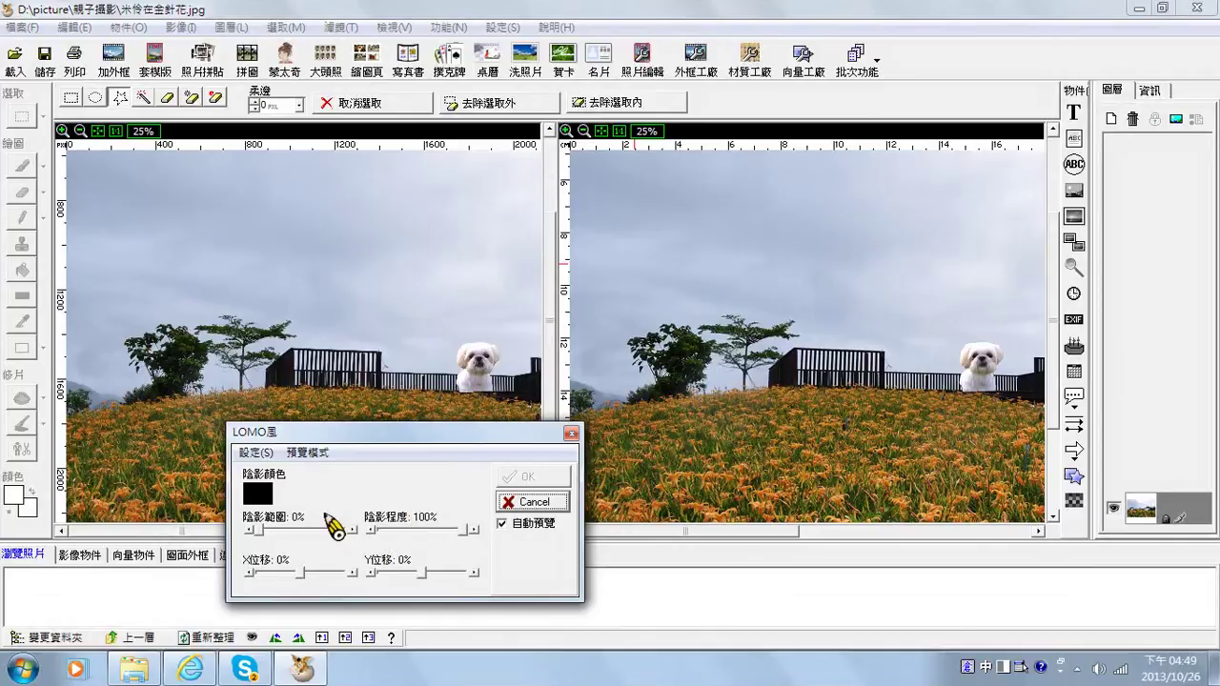
left_click_drag(264, 530, 284, 531)
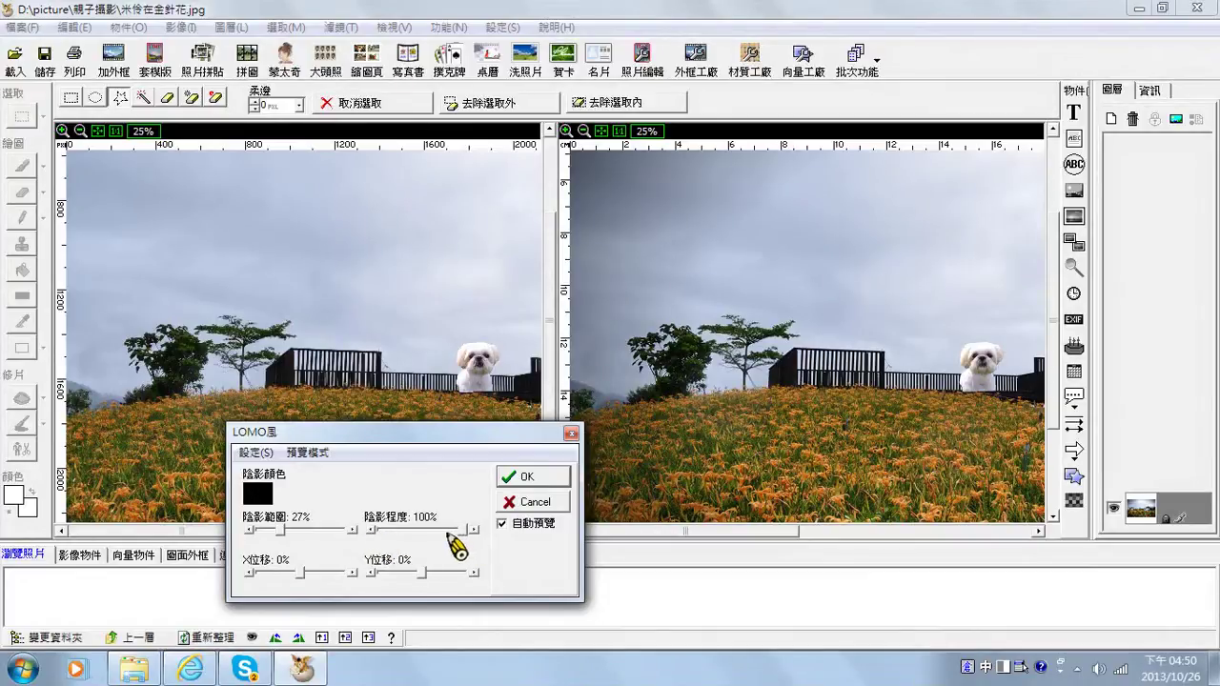
left_click_drag(461, 531, 425, 531)
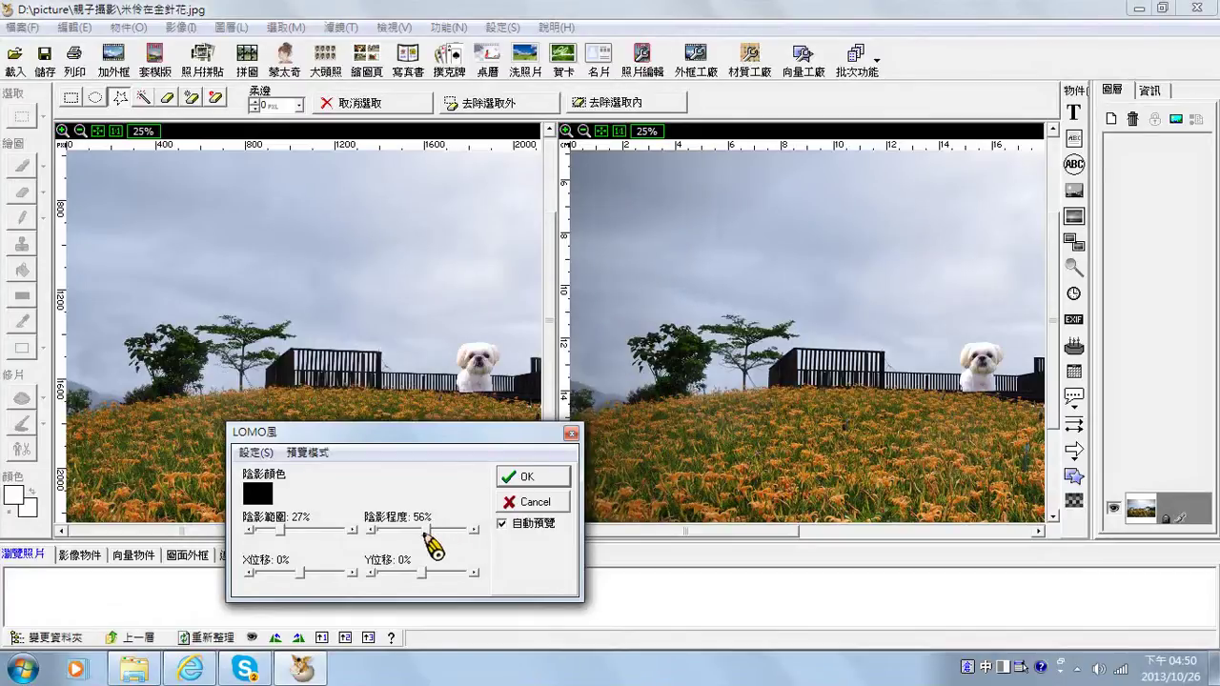
left_click_drag(425, 531, 440, 531)
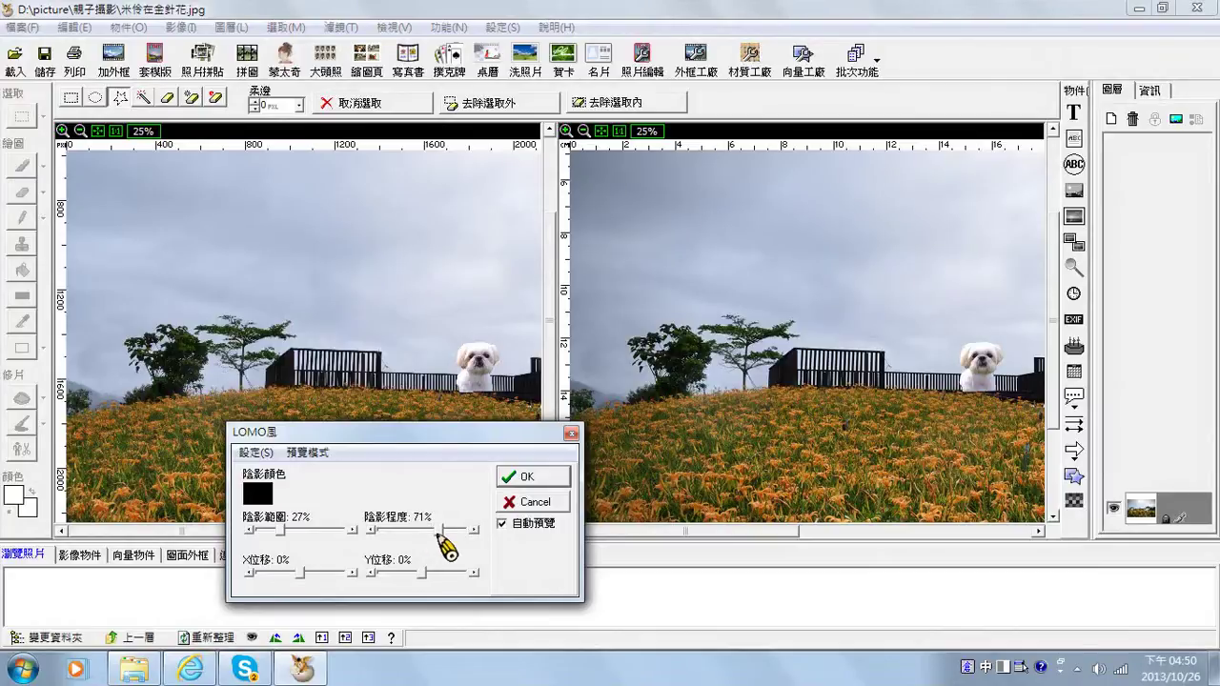
left_click(549, 509)
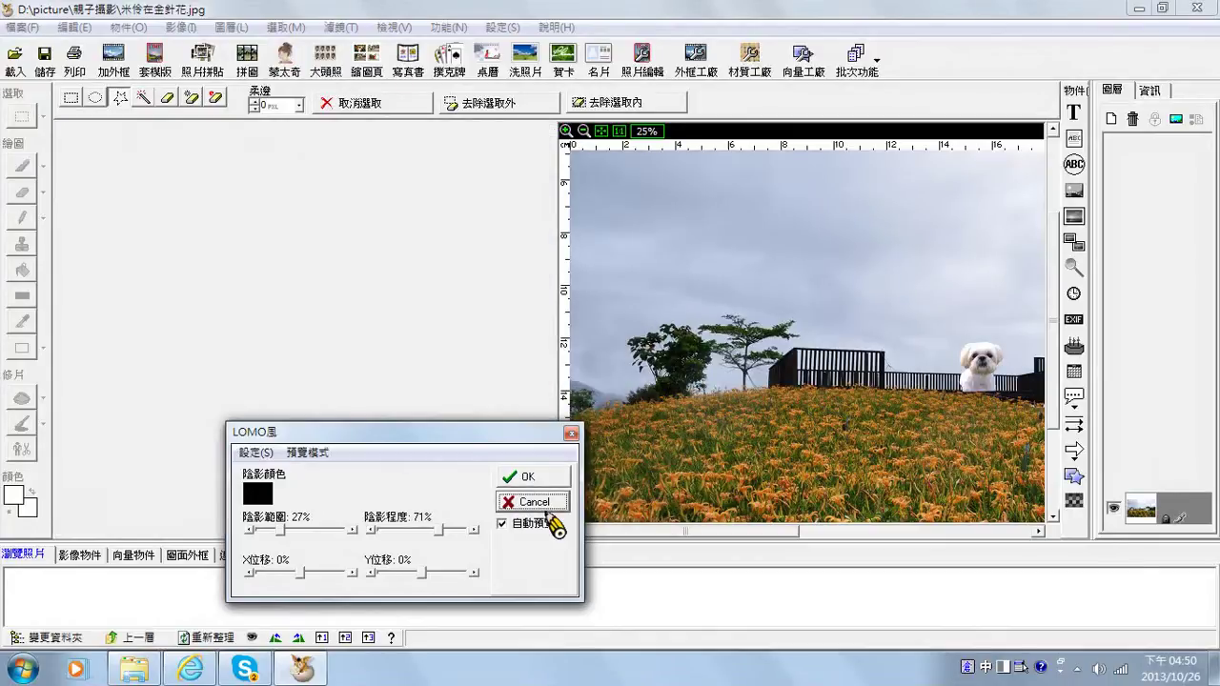
Preview the yellow monochrome tone (黃色色調) on the composite at 69% effect, and cancel it
left_click(338, 28)
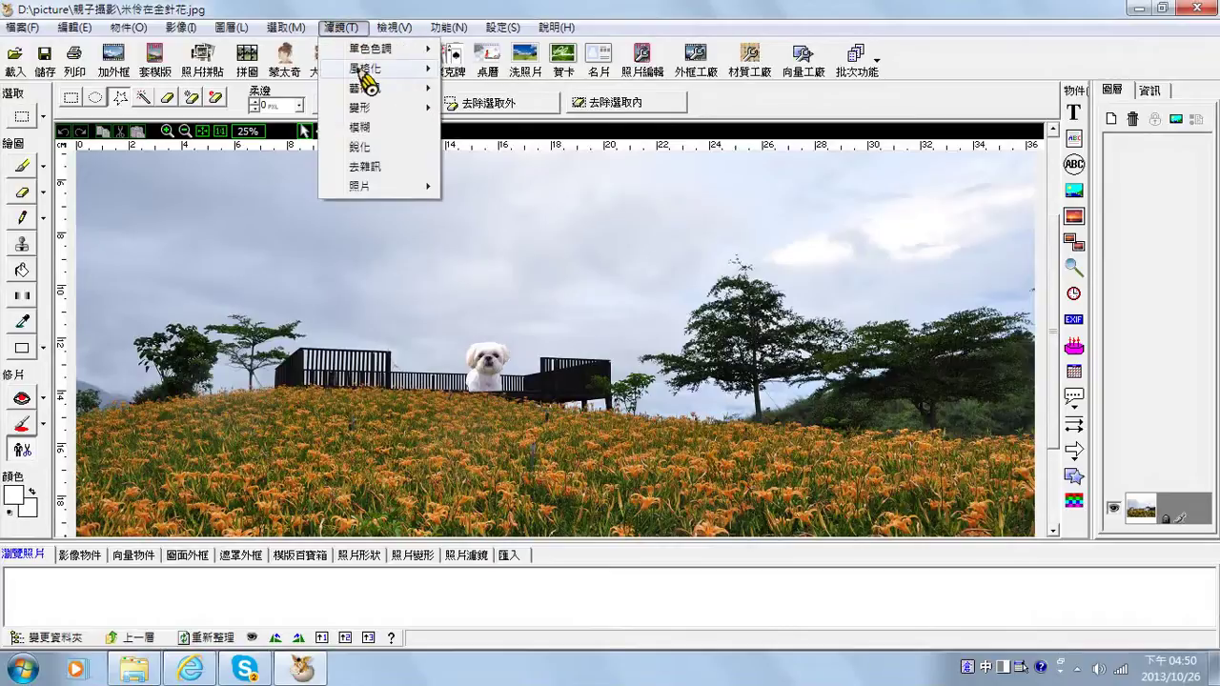
mouse_move(355, 48)
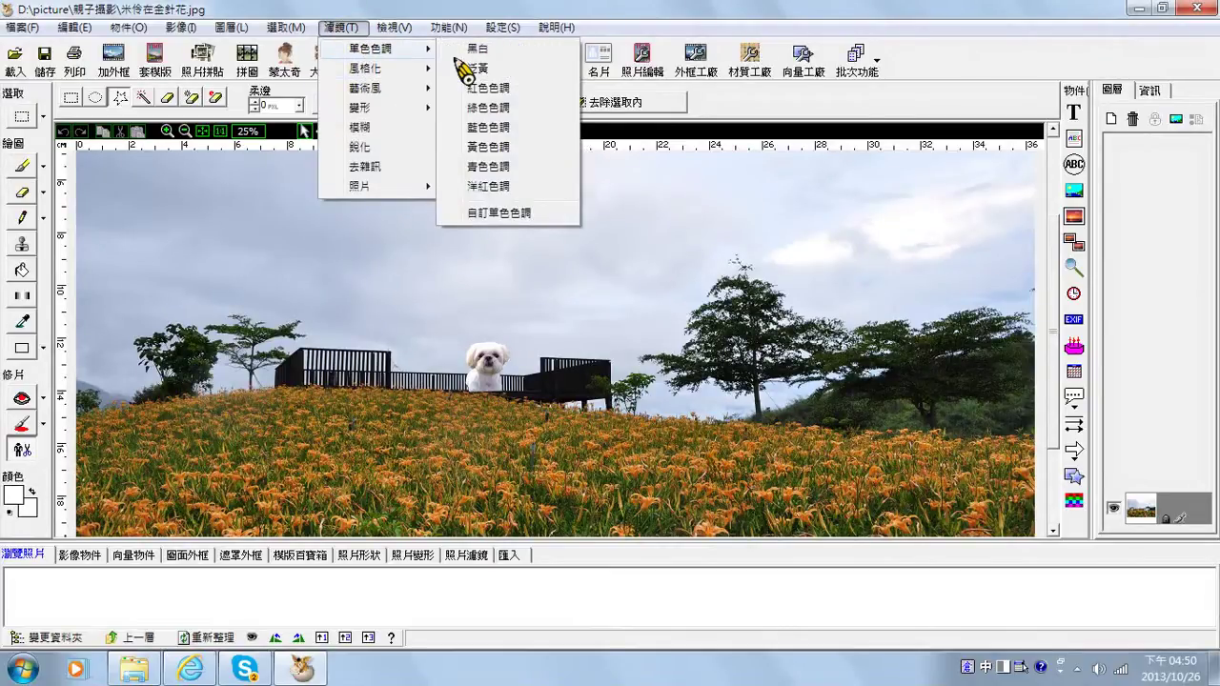
left_click(484, 149)
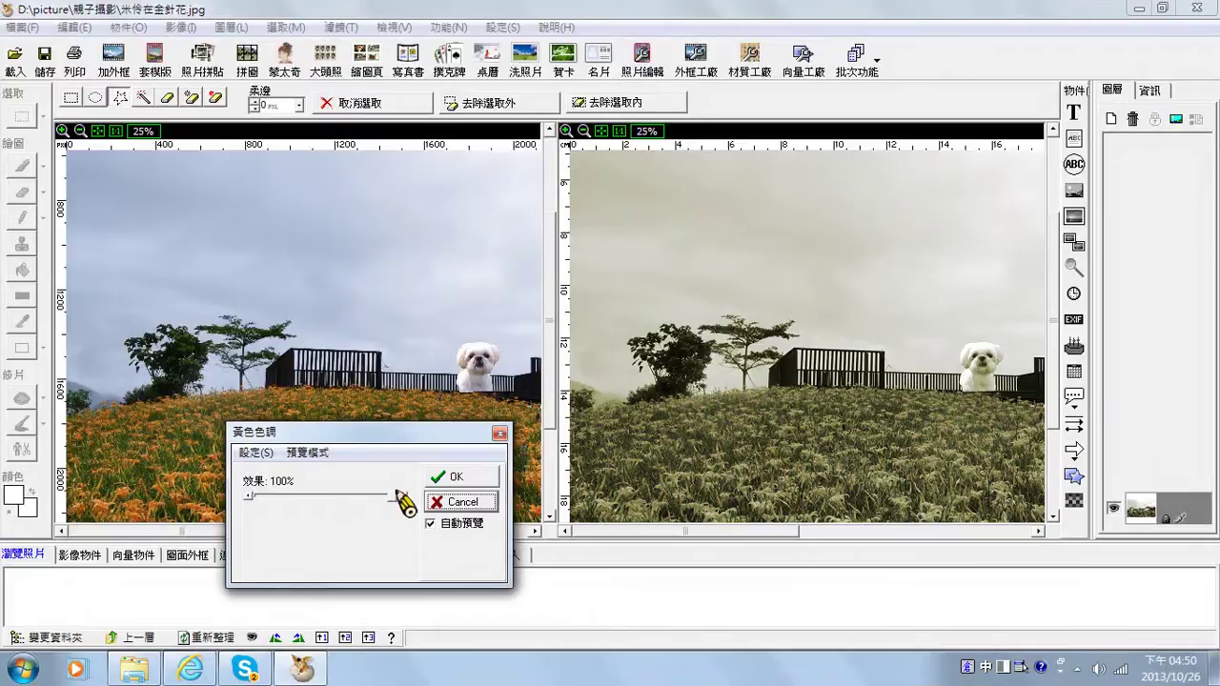
left_click_drag(398, 496, 353, 498)
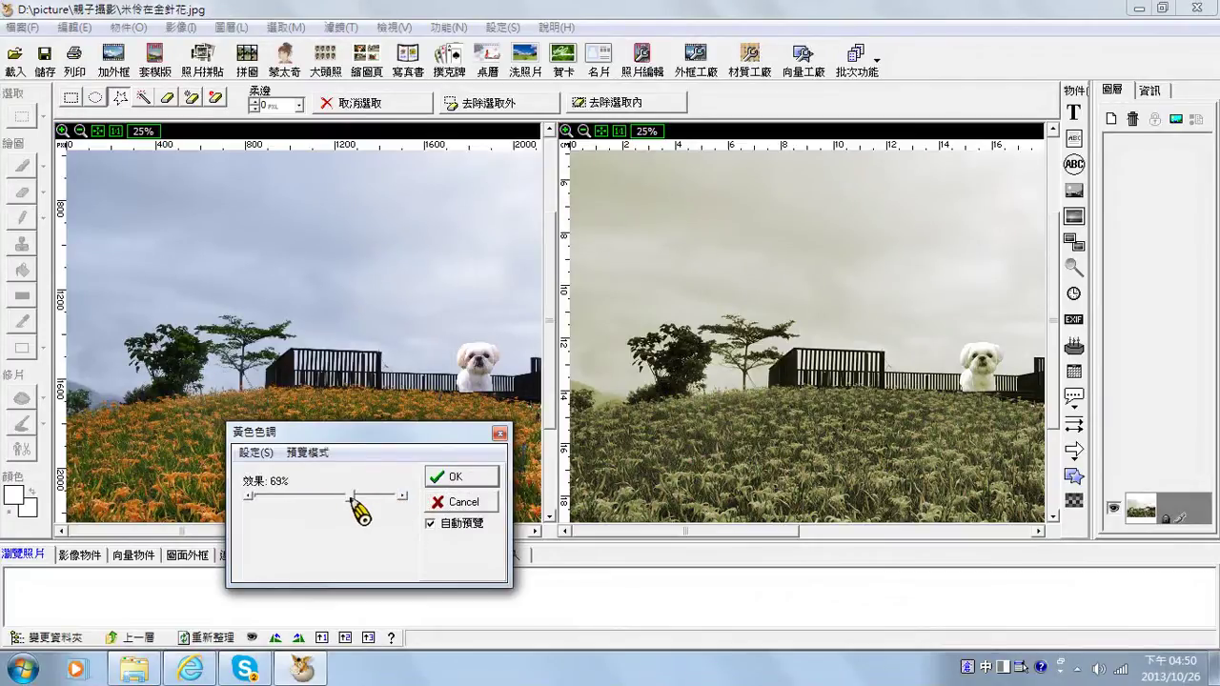
left_click(462, 503)
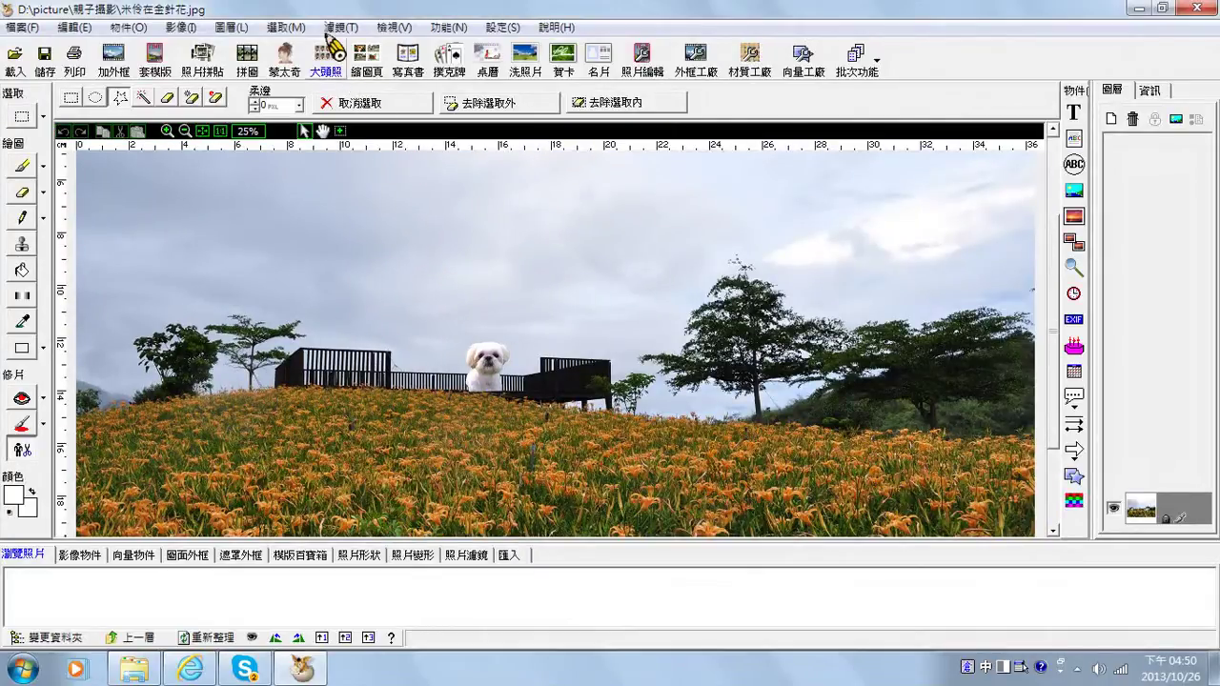
Preview the bathroom glass distortion (浴室玻璃效果) on the composite in the horizontal (水平) direction, and cancel it
left_click(340, 27)
mouse_move(364, 113)
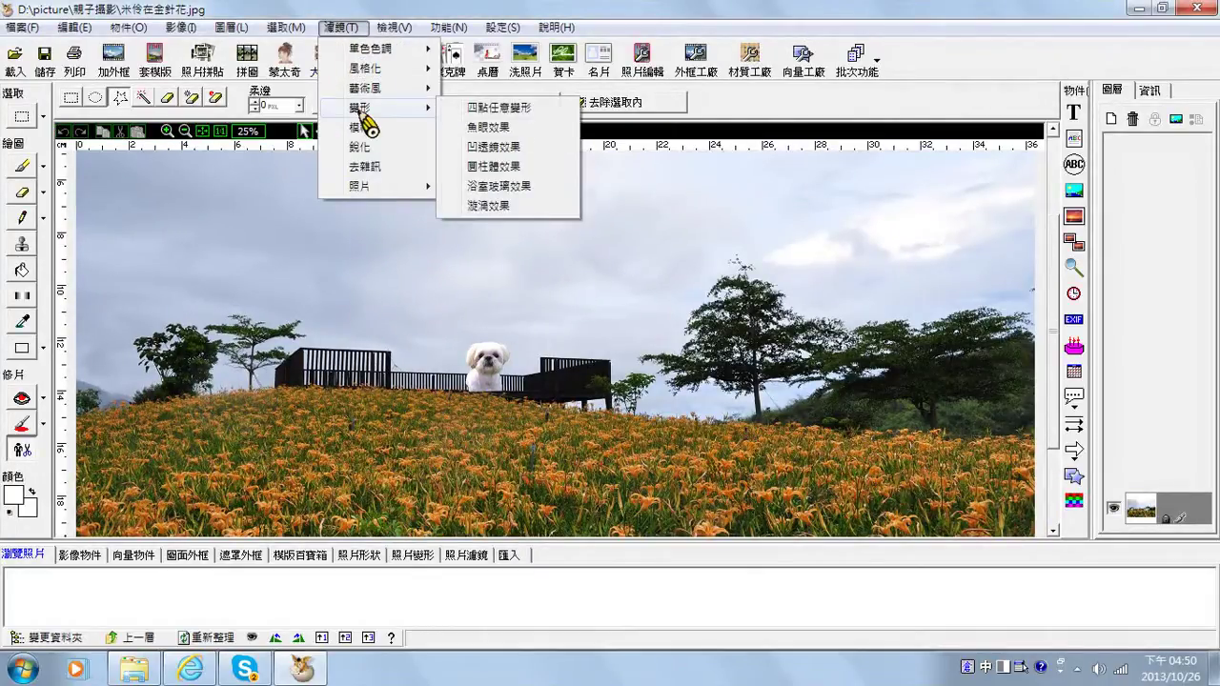
left_click(492, 189)
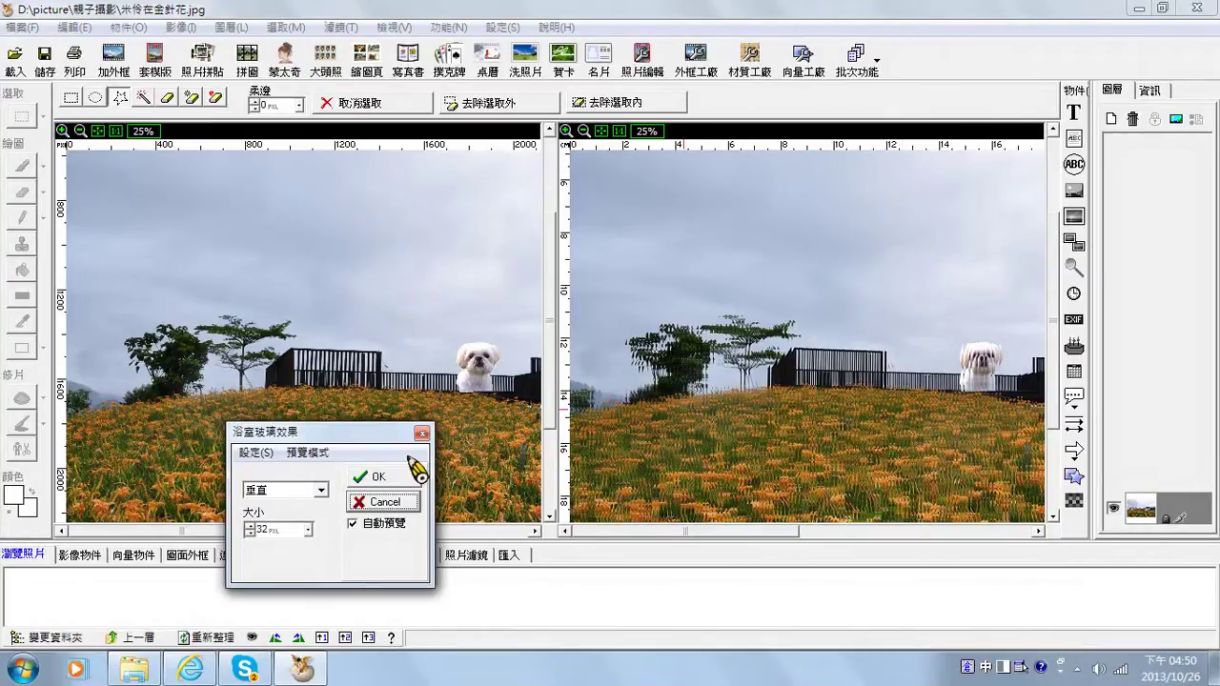
left_click(321, 490)
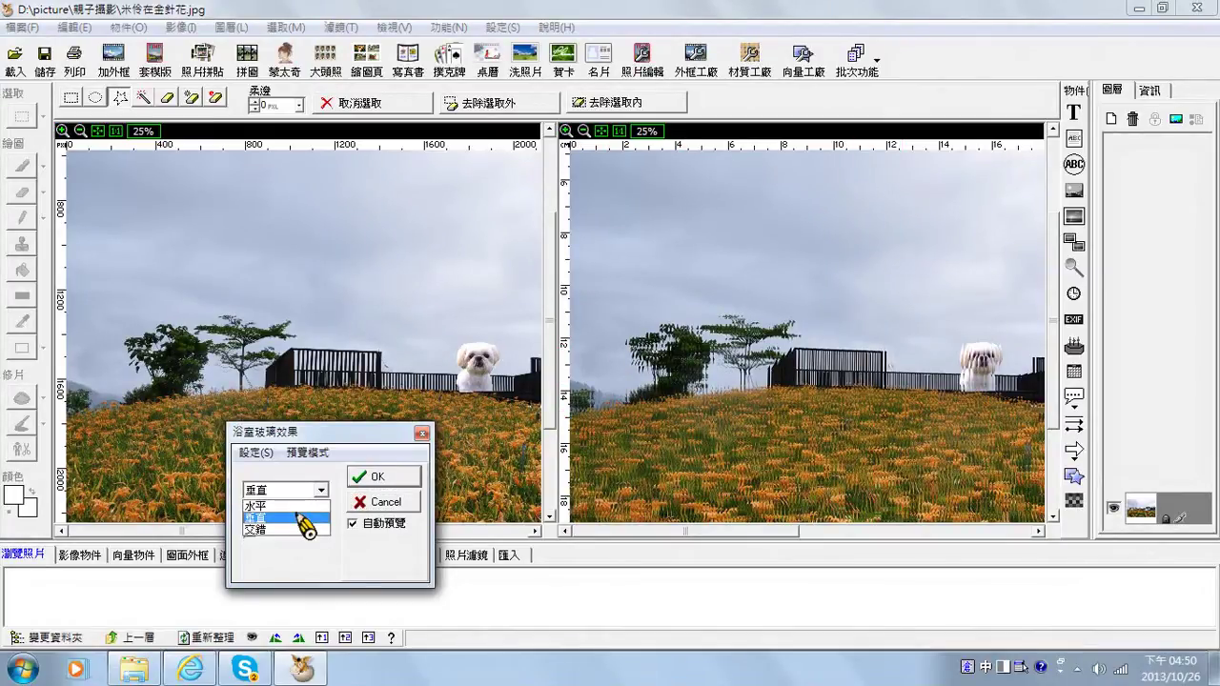
left_click(301, 506)
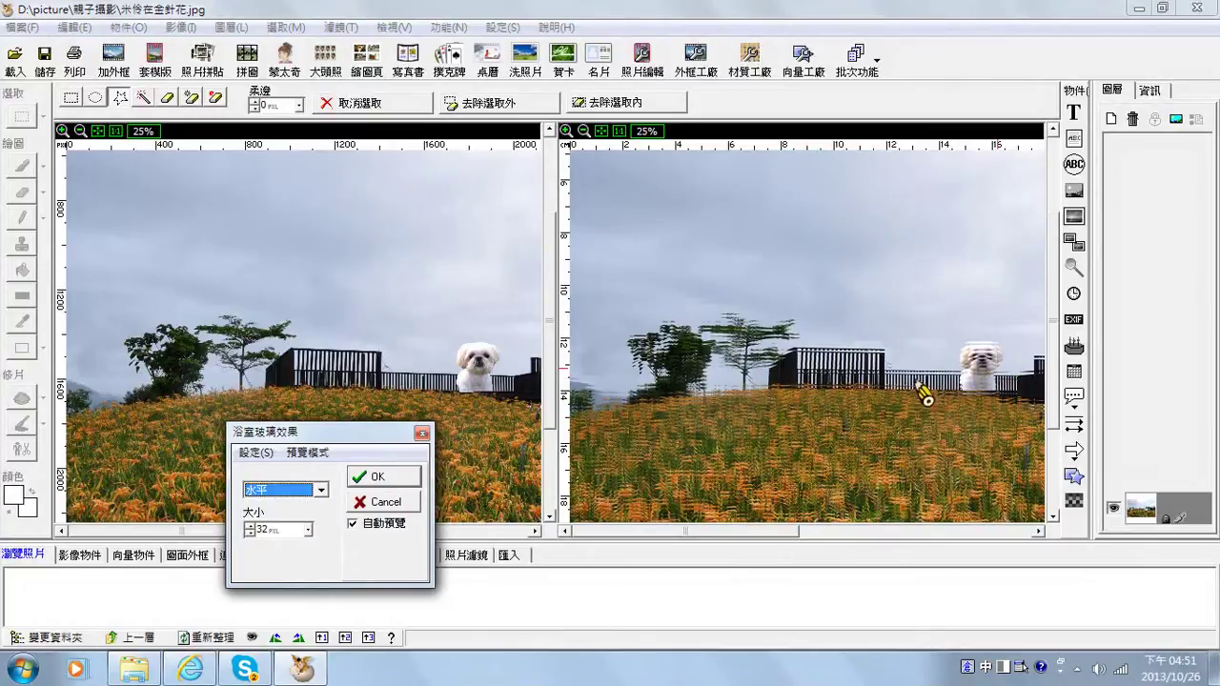
double_click(311, 527)
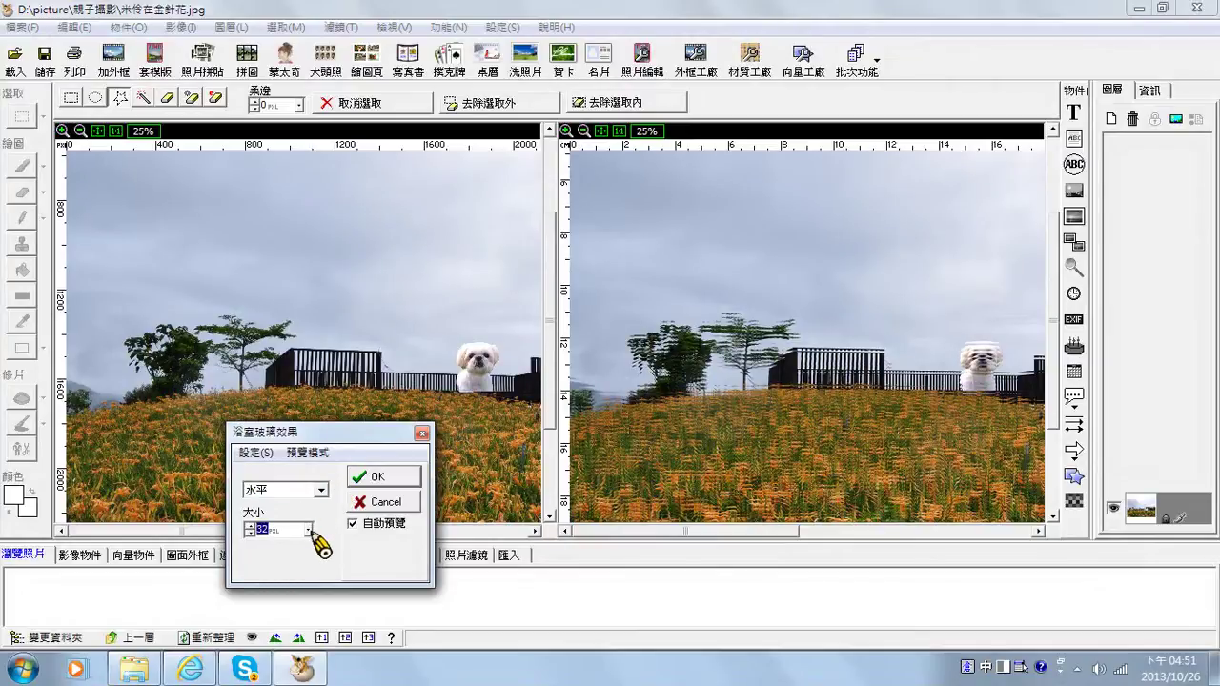
left_click(384, 502)
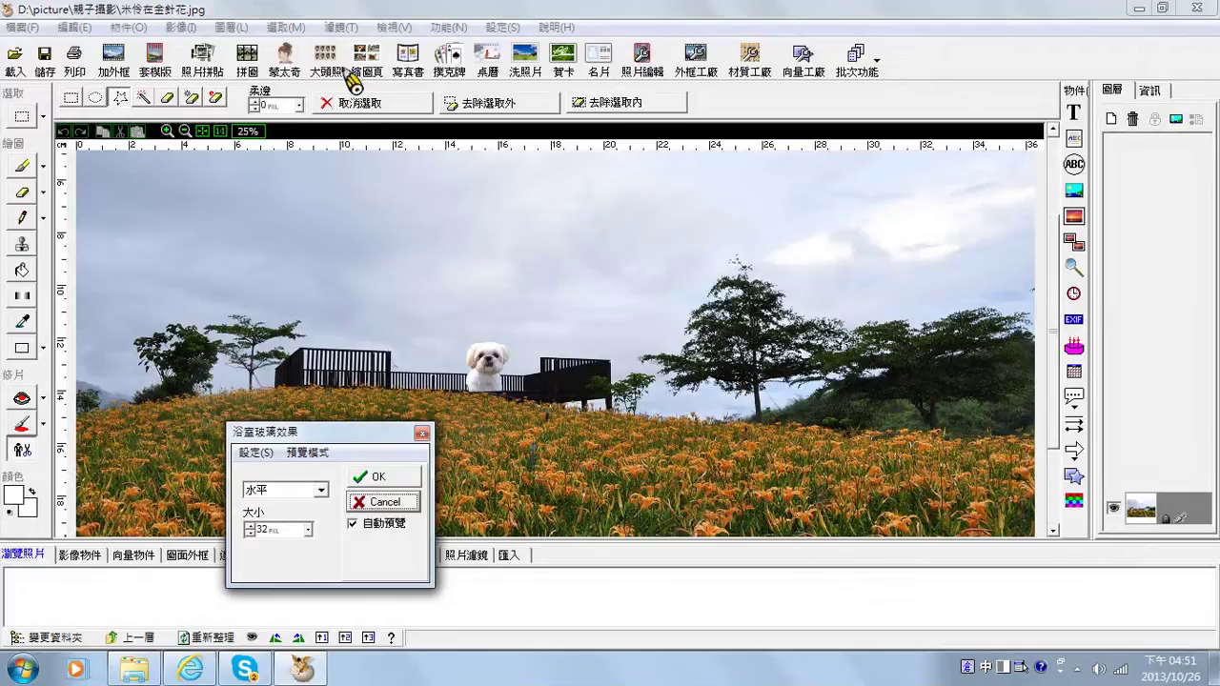
Preview the mosaic filter (馬賽克) on the composite in blur mode (模糊), and cancel it
left_click(341, 27)
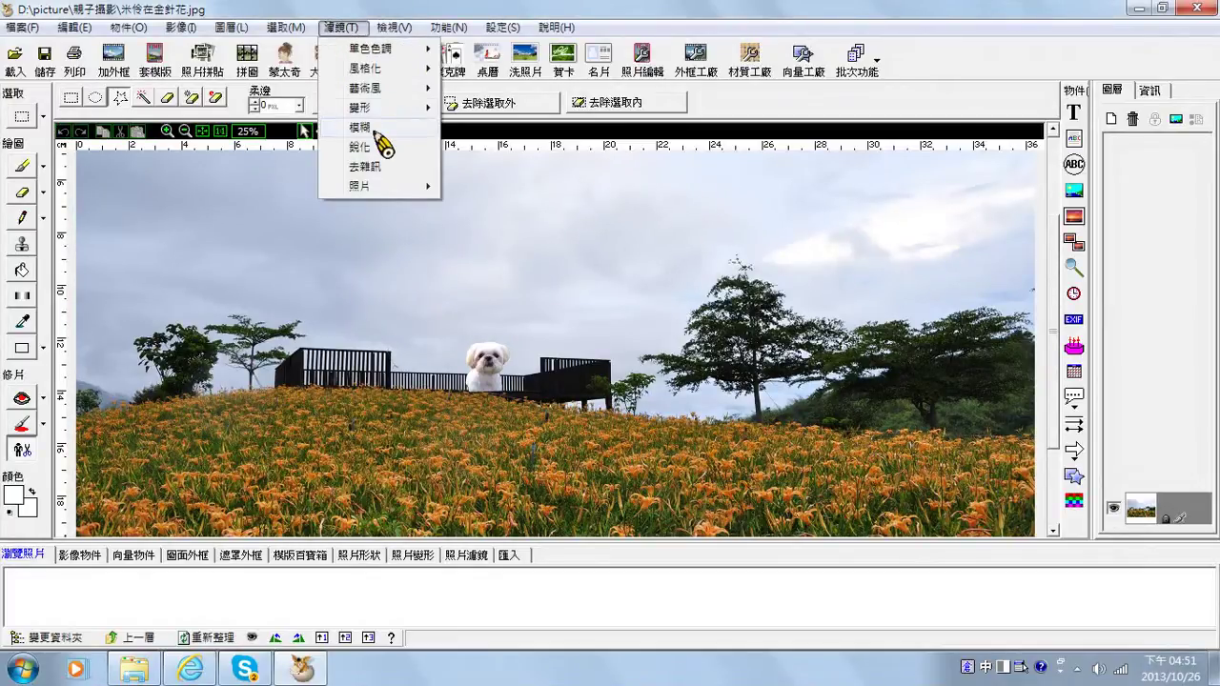
mouse_move(390, 113)
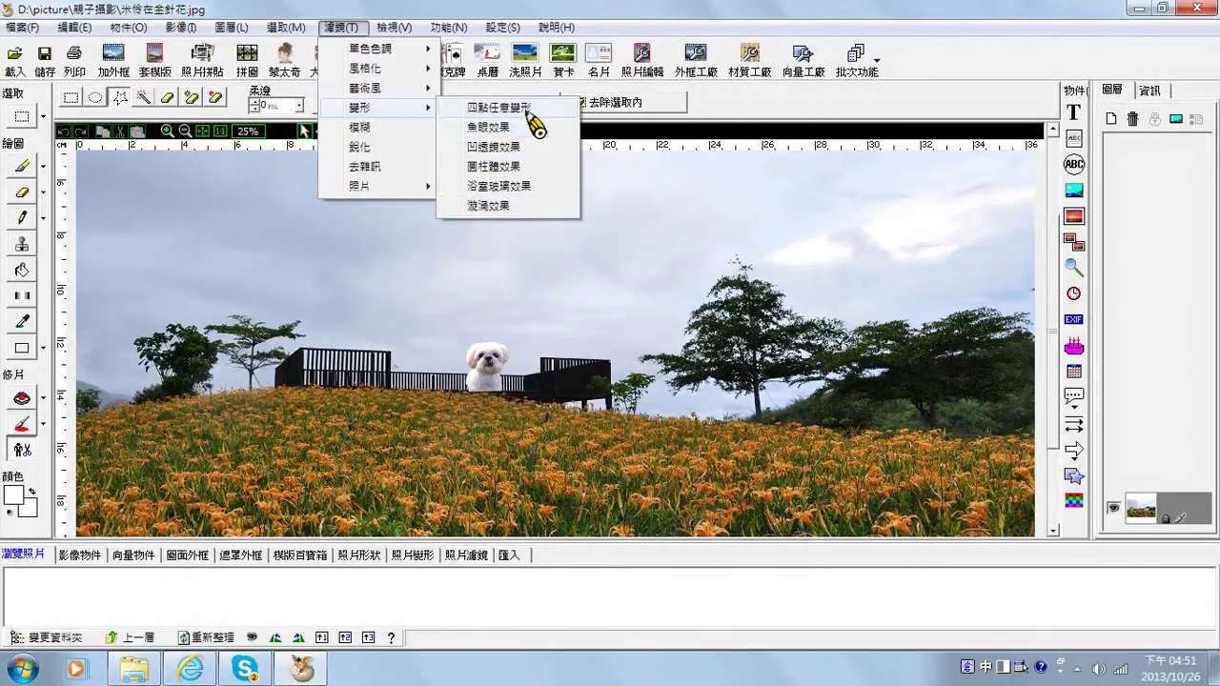
mouse_move(398, 84)
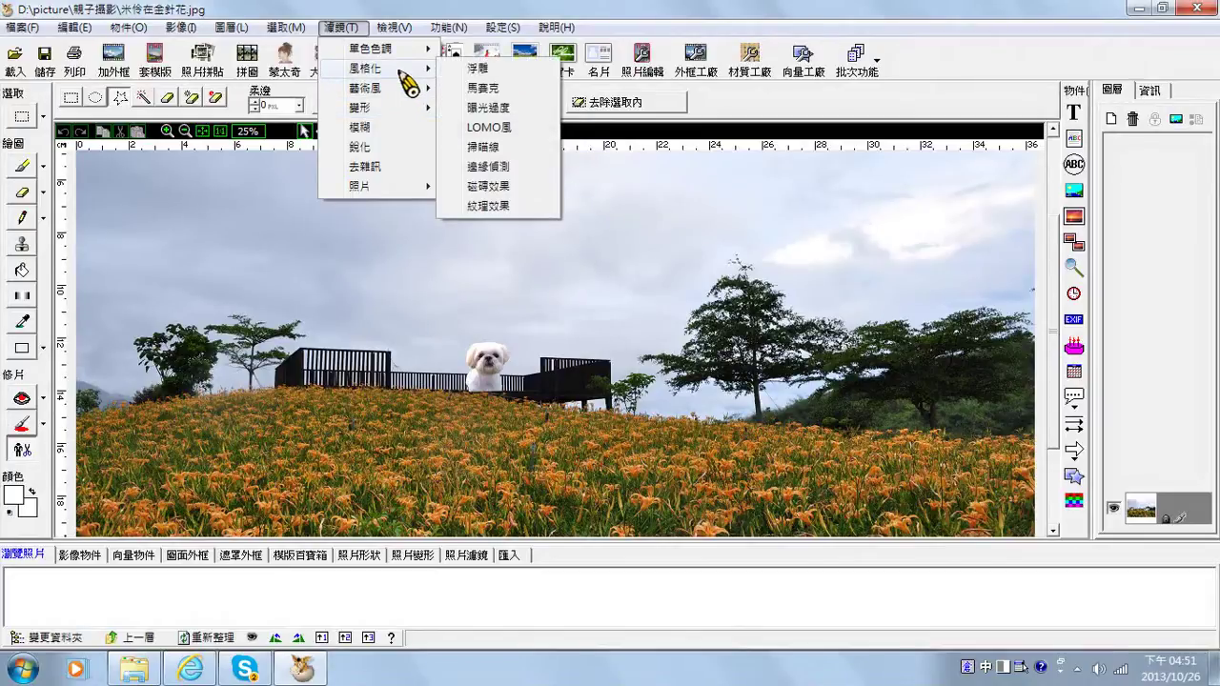
left_click(483, 88)
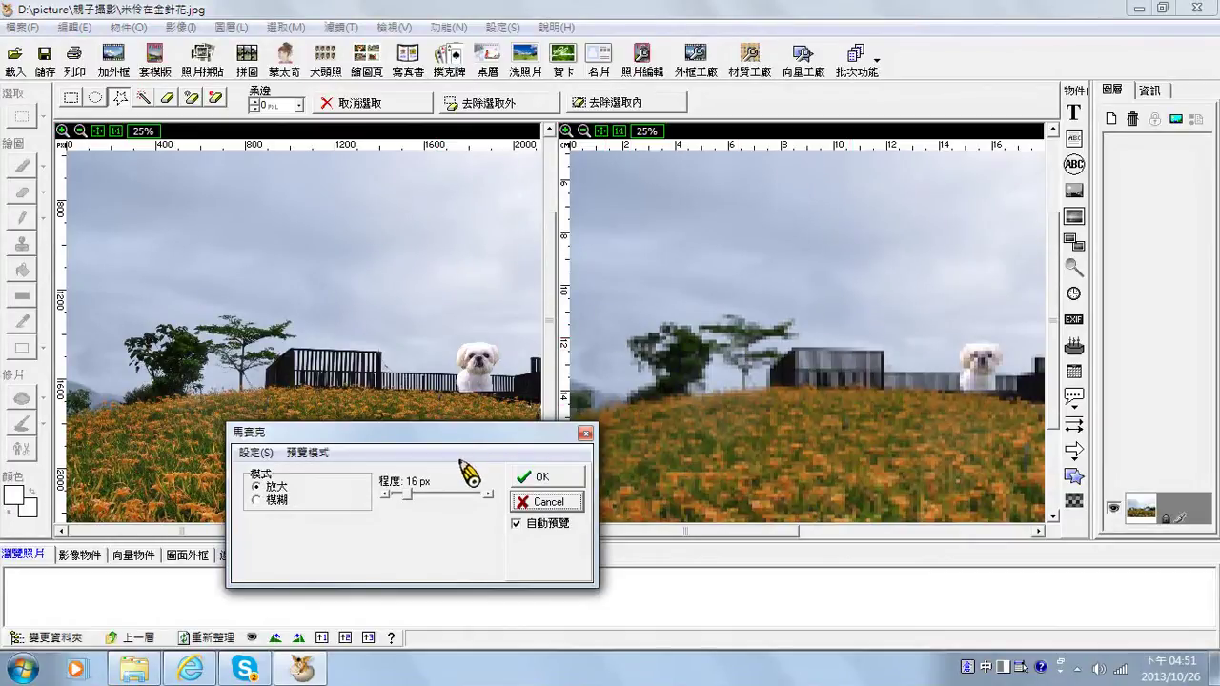
left_click(277, 501)
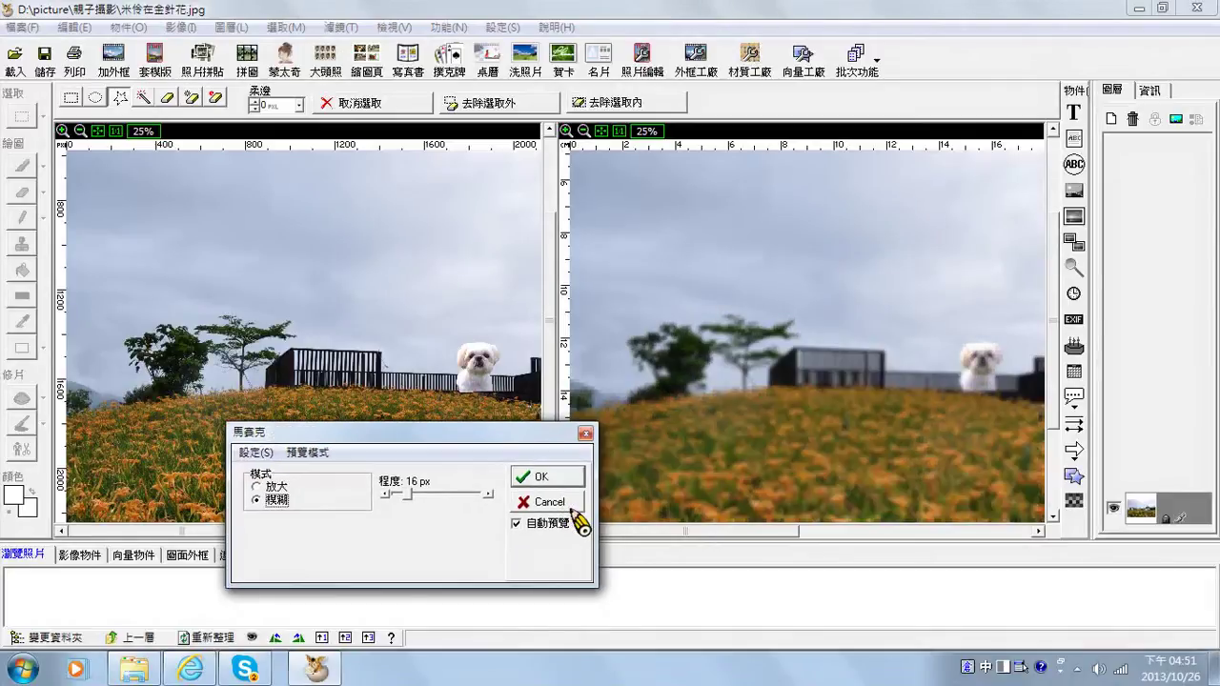
left_click(568, 504)
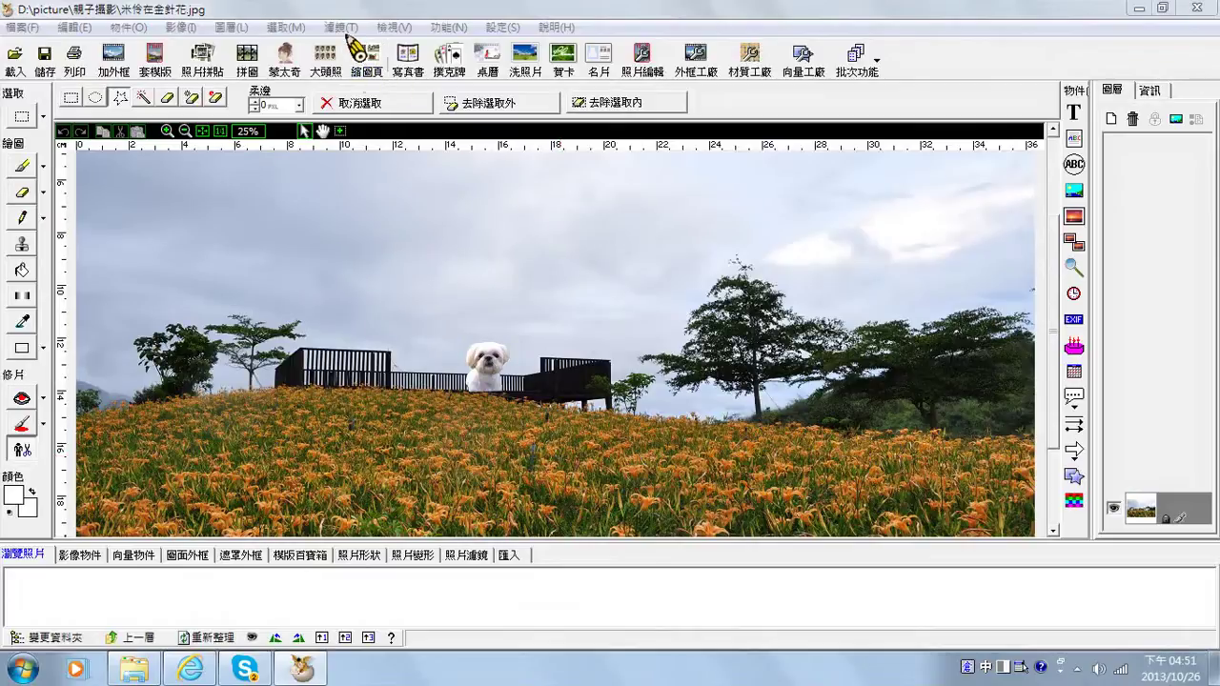
Preview the tile effect (磁磚效果) on the composite with a tile size of 26 by 20 pixels, and cancel it
left_click(341, 26)
mouse_move(370, 74)
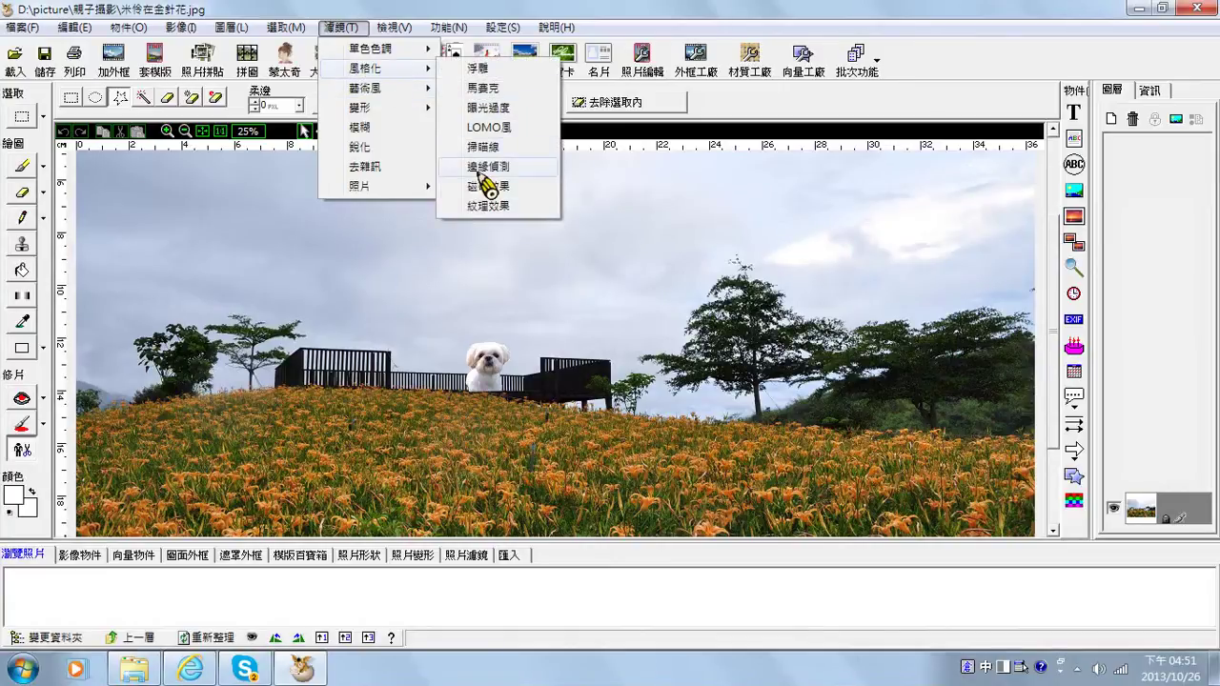
left_click(484, 188)
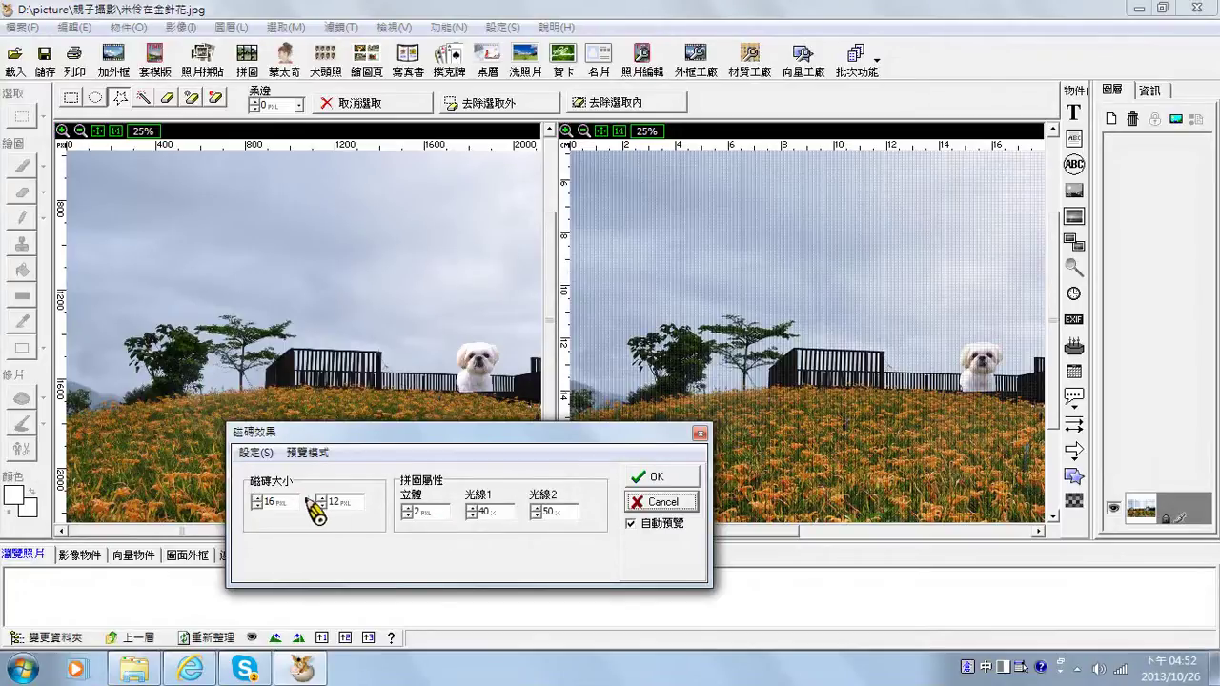
double_click(268, 502)
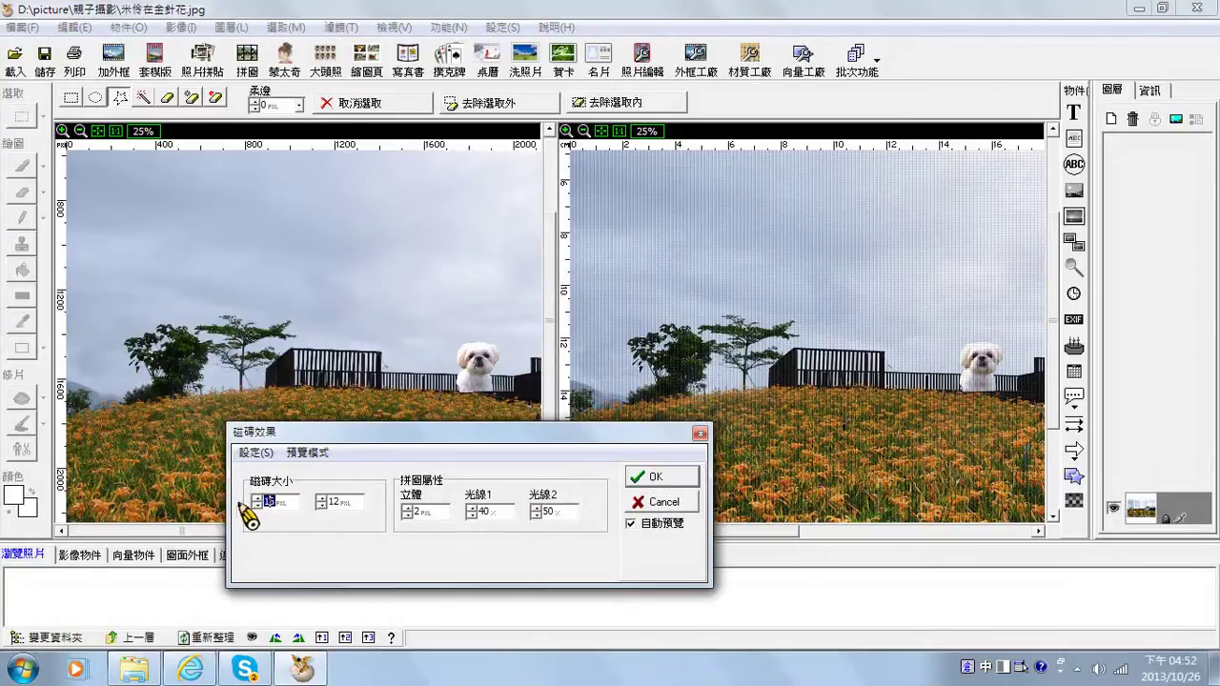
type("25")
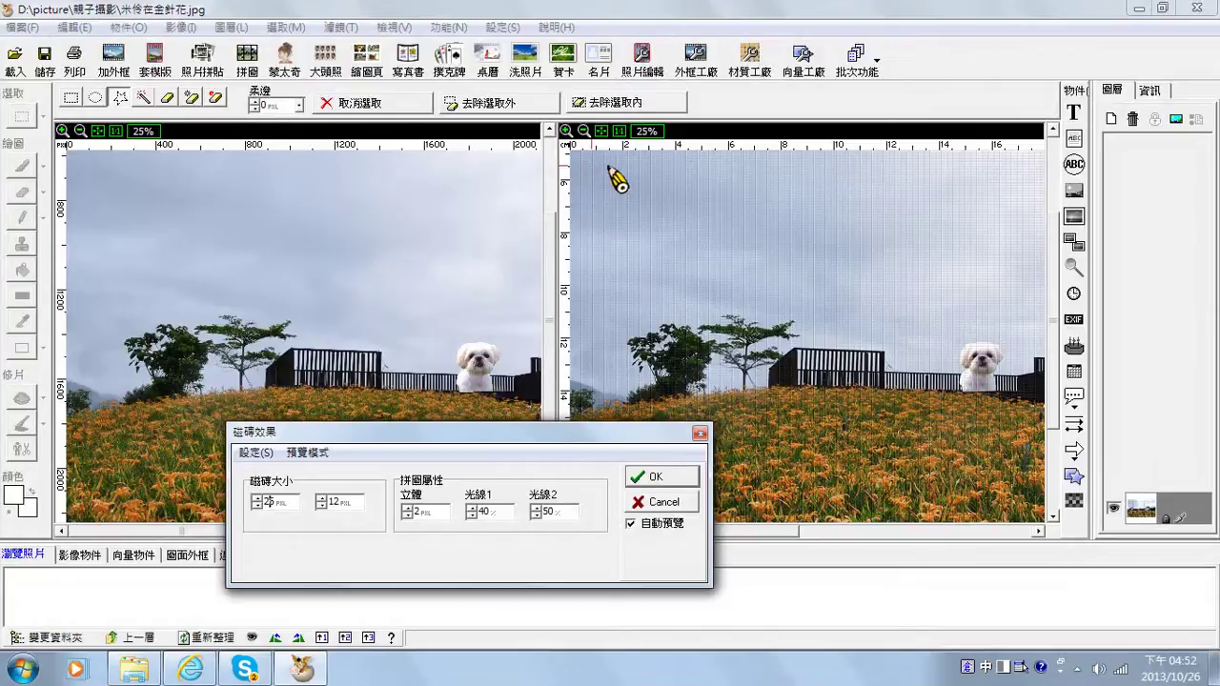
double_click(335, 502)
type("20")
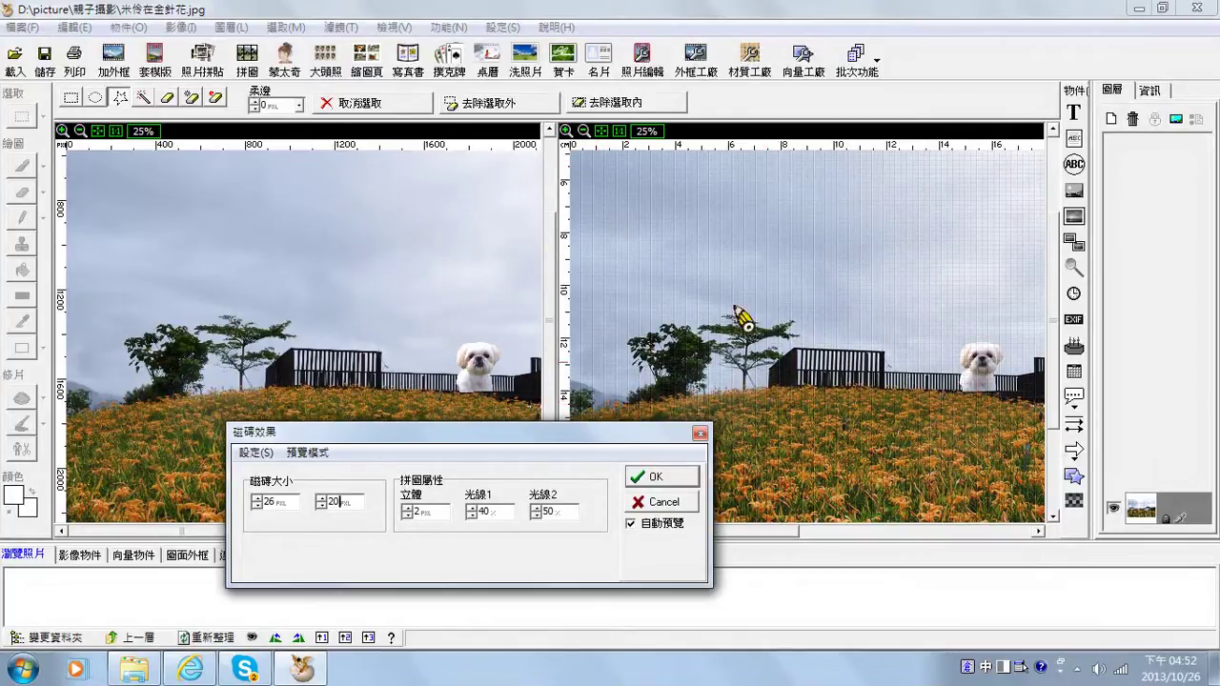
left_click(689, 504)
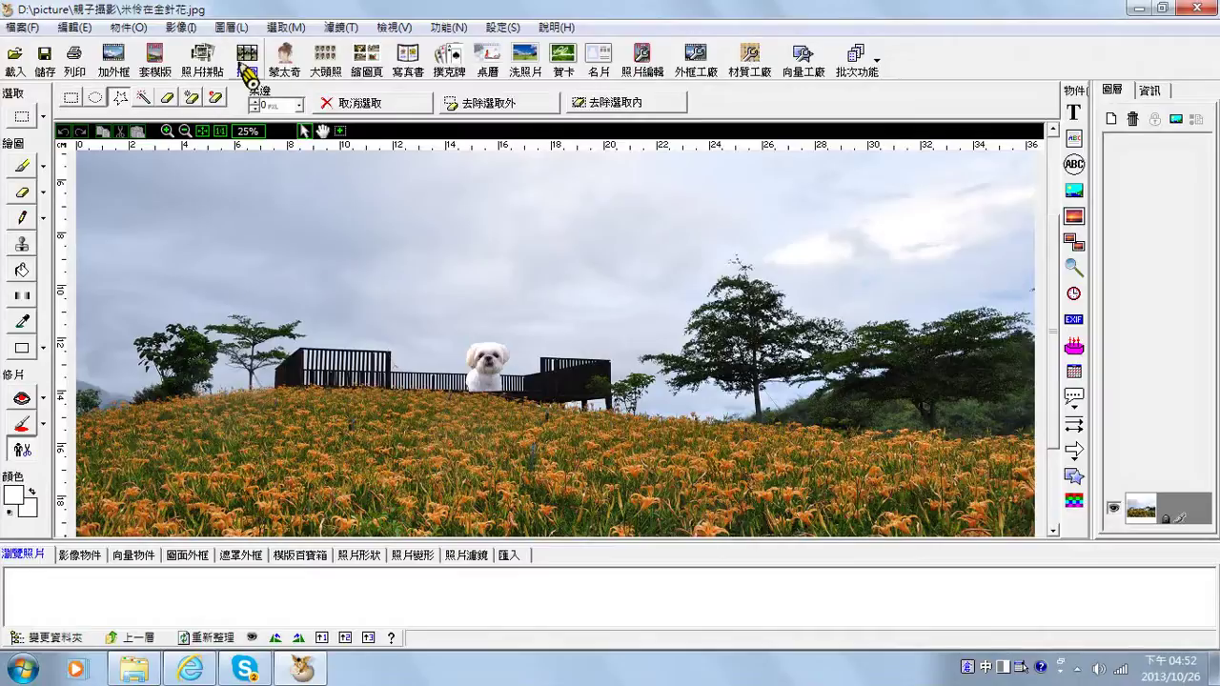
Preview the noise removal filter (去雜訊) on the composite, and cancel it
left_click(339, 28)
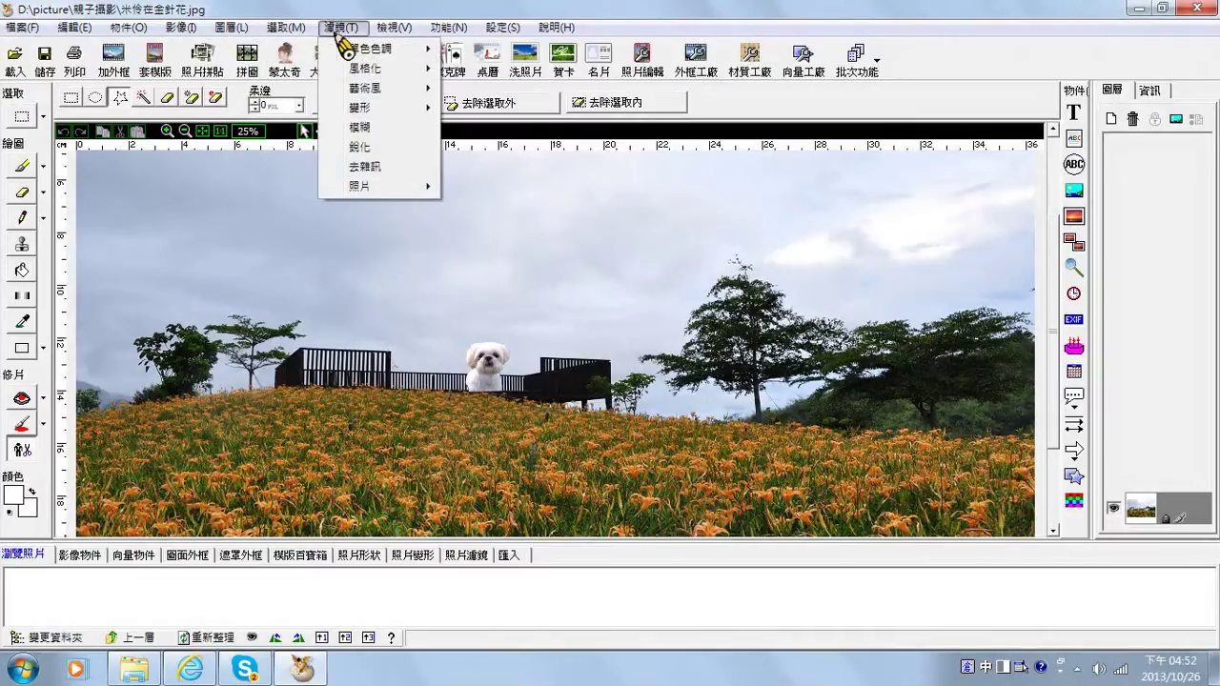
left_click(374, 169)
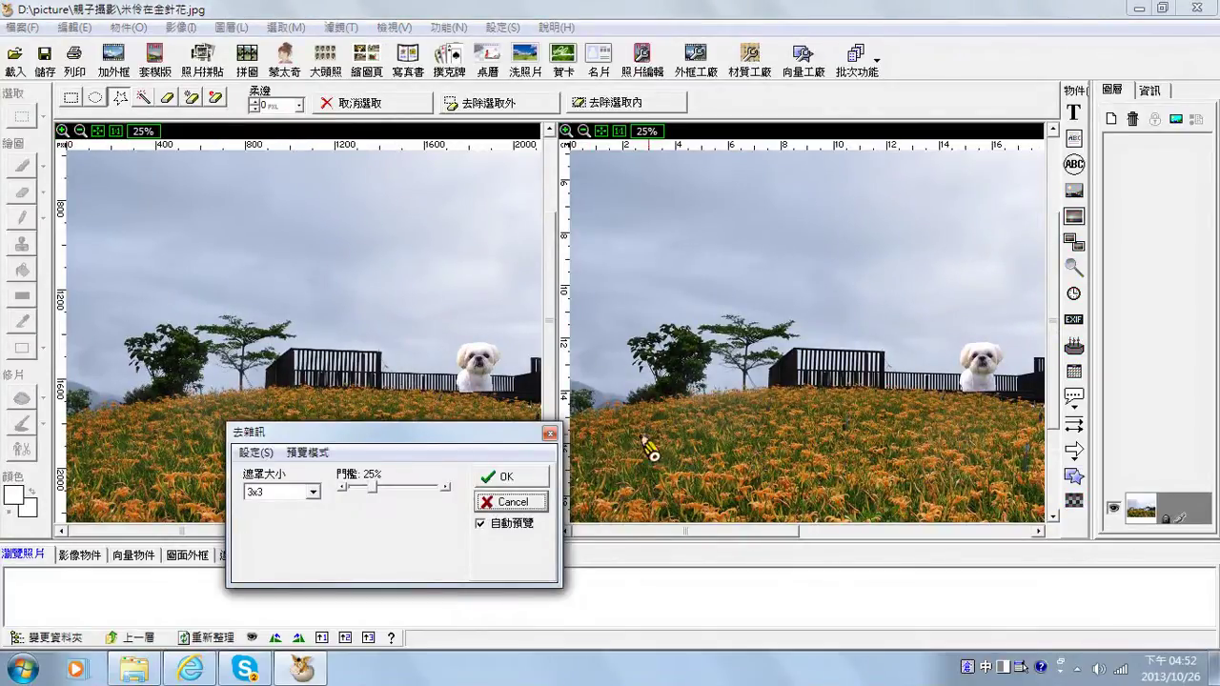
left_click(509, 502)
Preview the black-and-white tone (黑白) on the composite, and cancel it
left_click(342, 28)
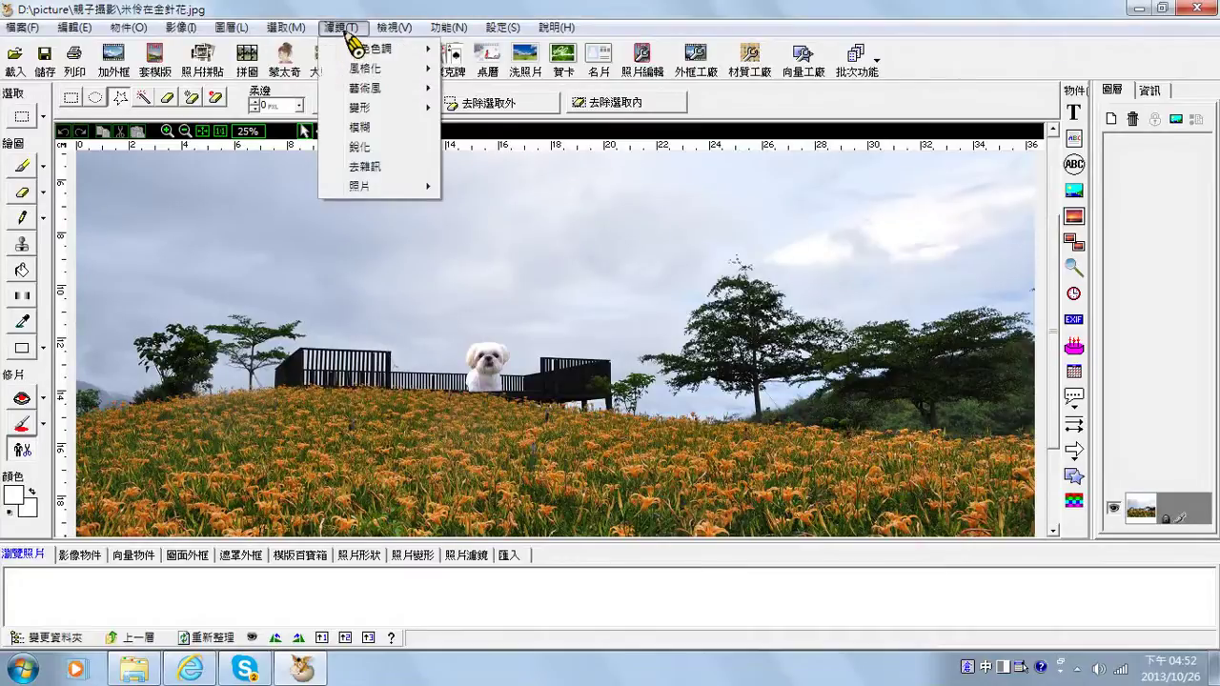
mouse_move(379, 191)
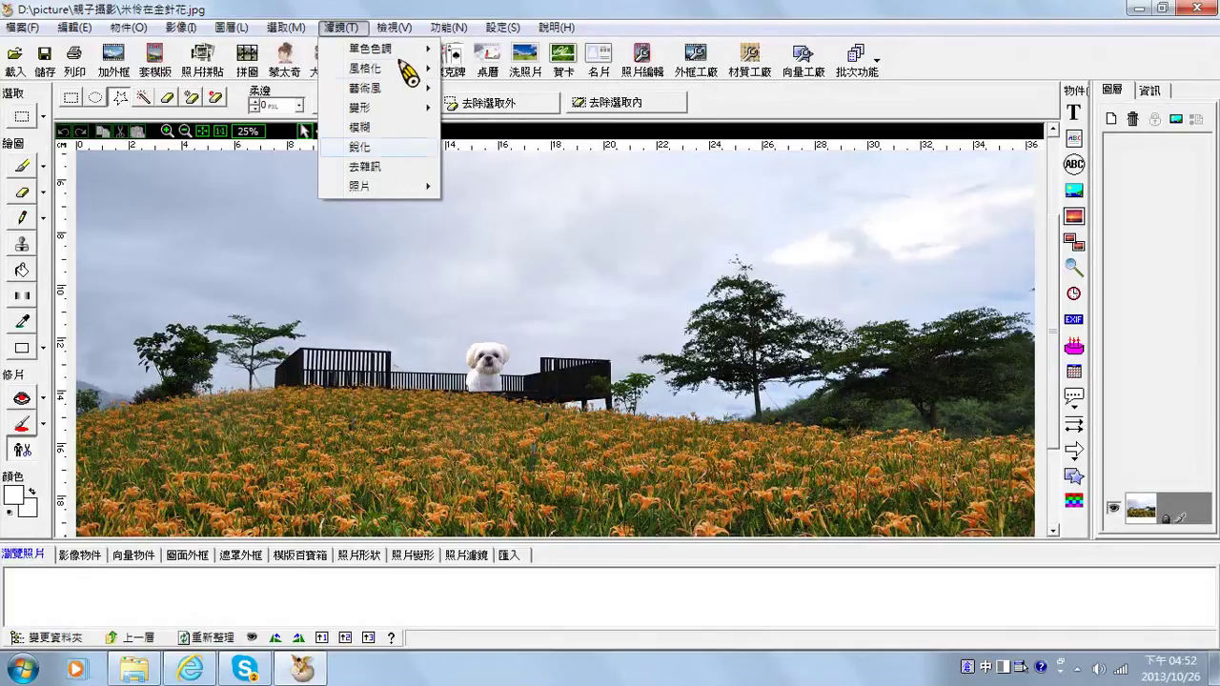
mouse_move(408, 53)
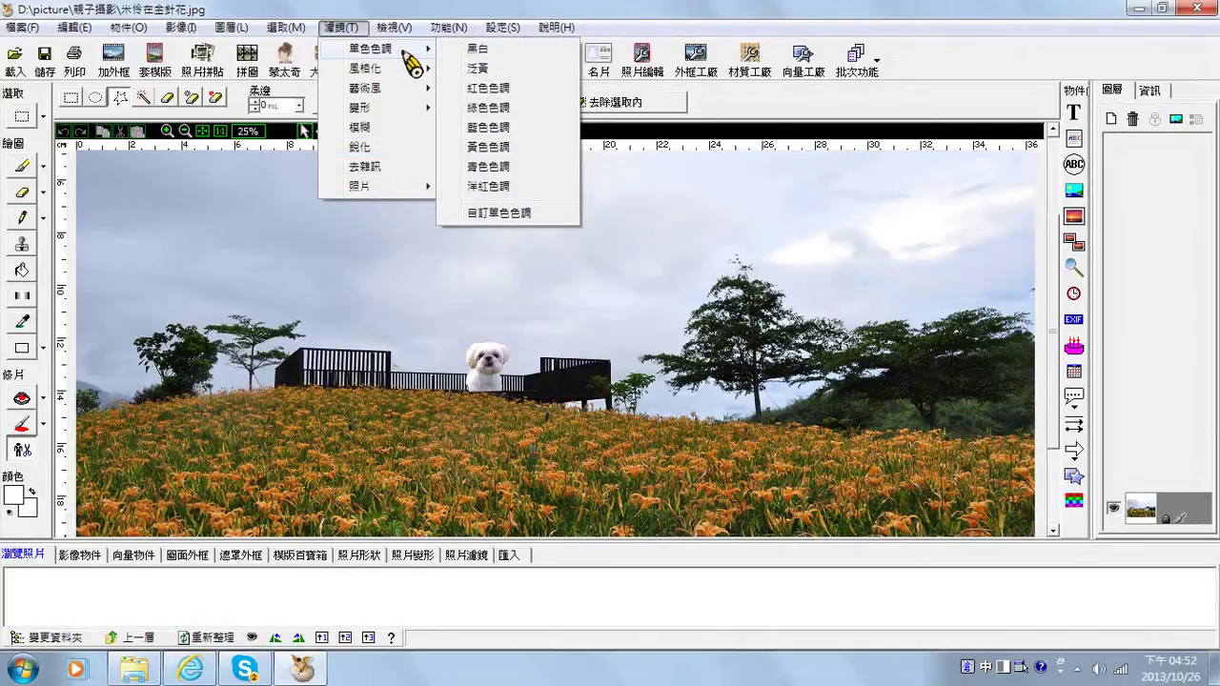
left_click(486, 70)
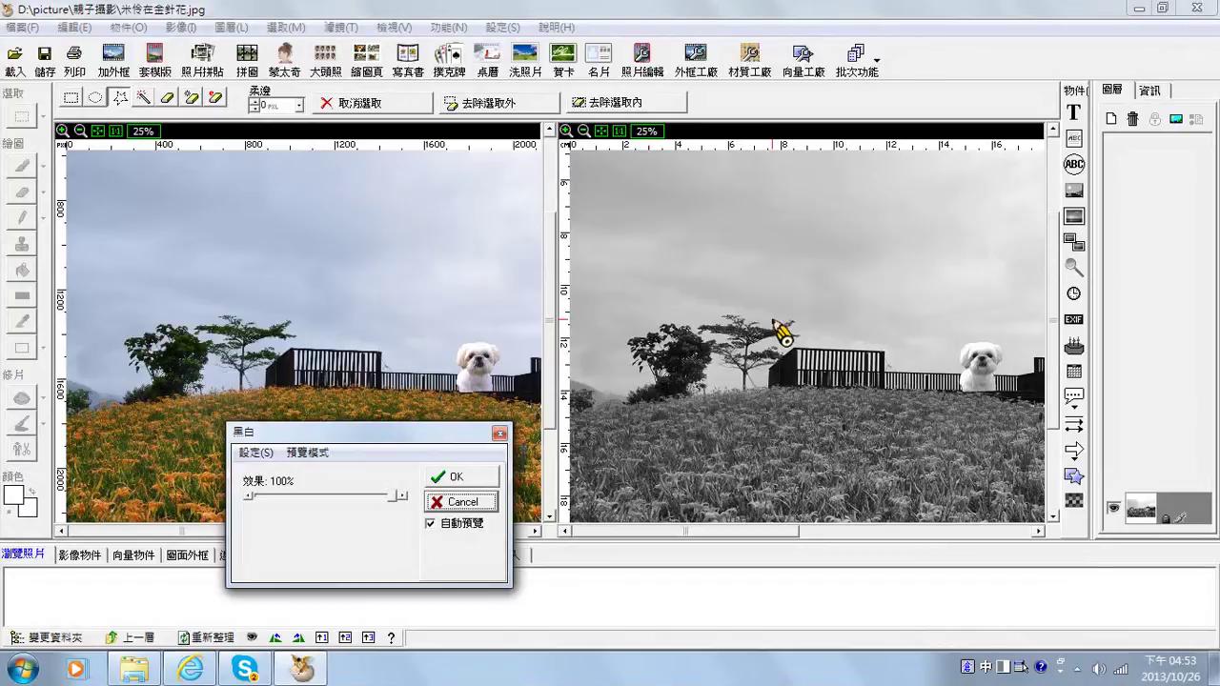
left_click(473, 509)
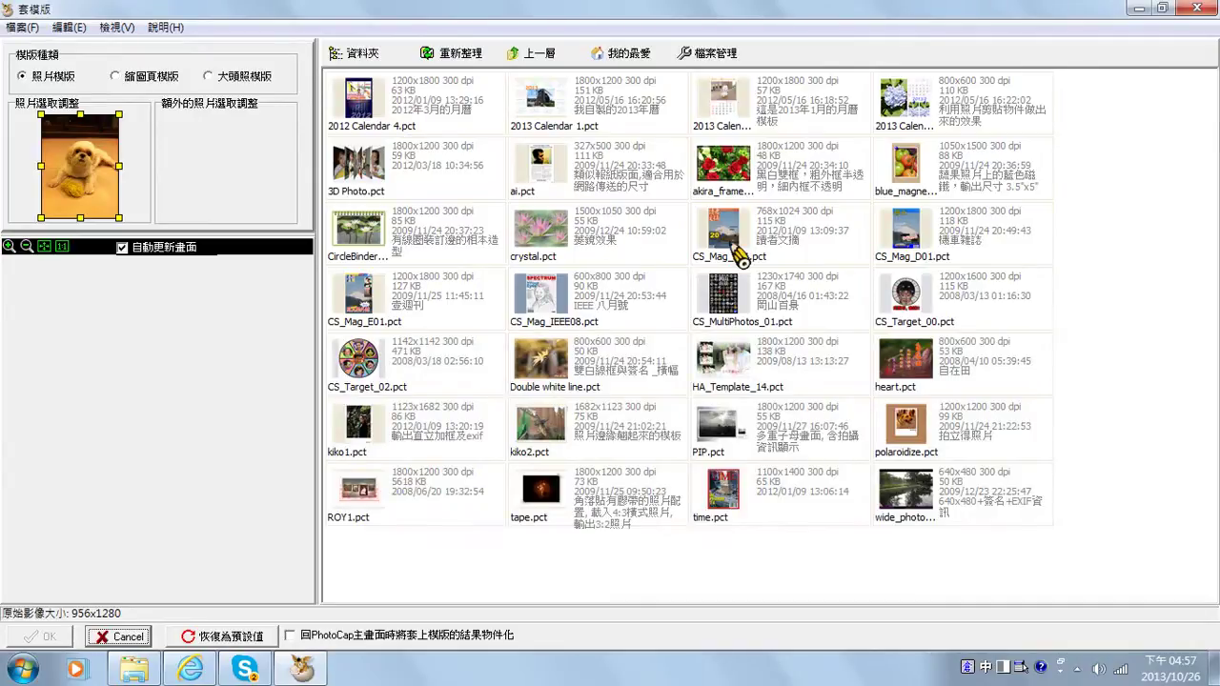
Preview the dog photo in the magazine cover template CS_Mag_E01.pct
left_click(458, 315)
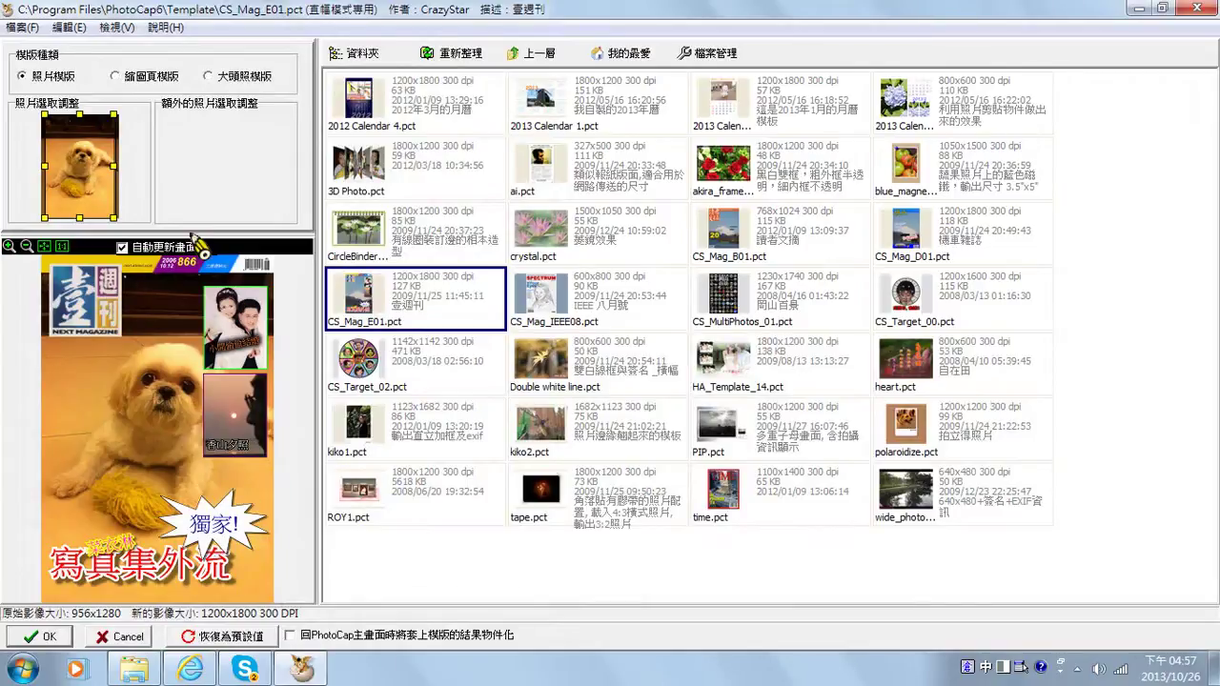
left_click(100, 178)
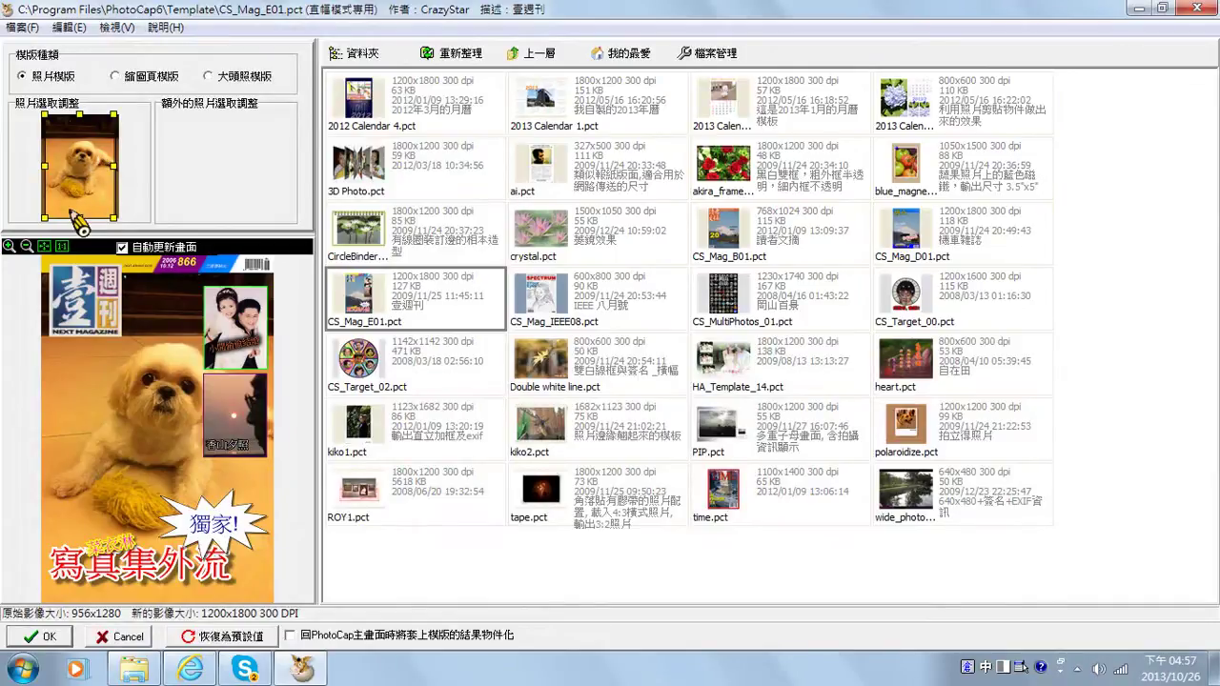
Preview the dog photo in several thumbnail-page templates (縮圖頁模版), from the two-photo layout to Linda09.pdt, and view the ID-photo templates (大頭照模版)
left_click(137, 84)
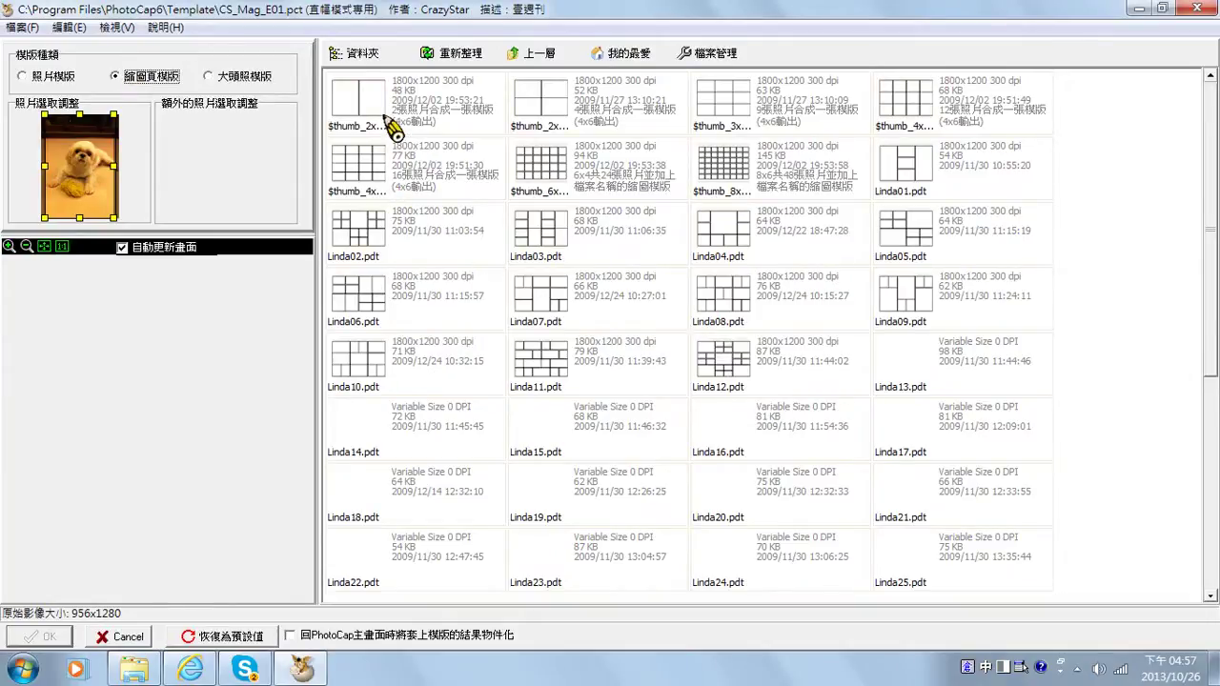
left_click(390, 127)
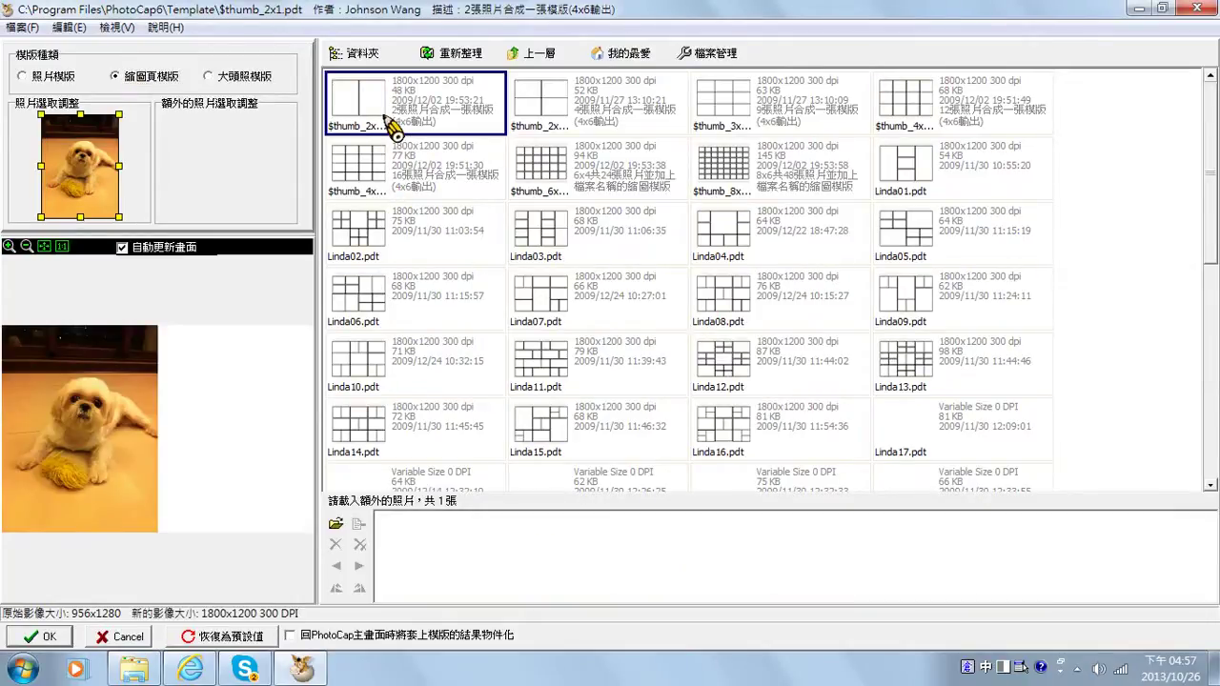
left_click(370, 373)
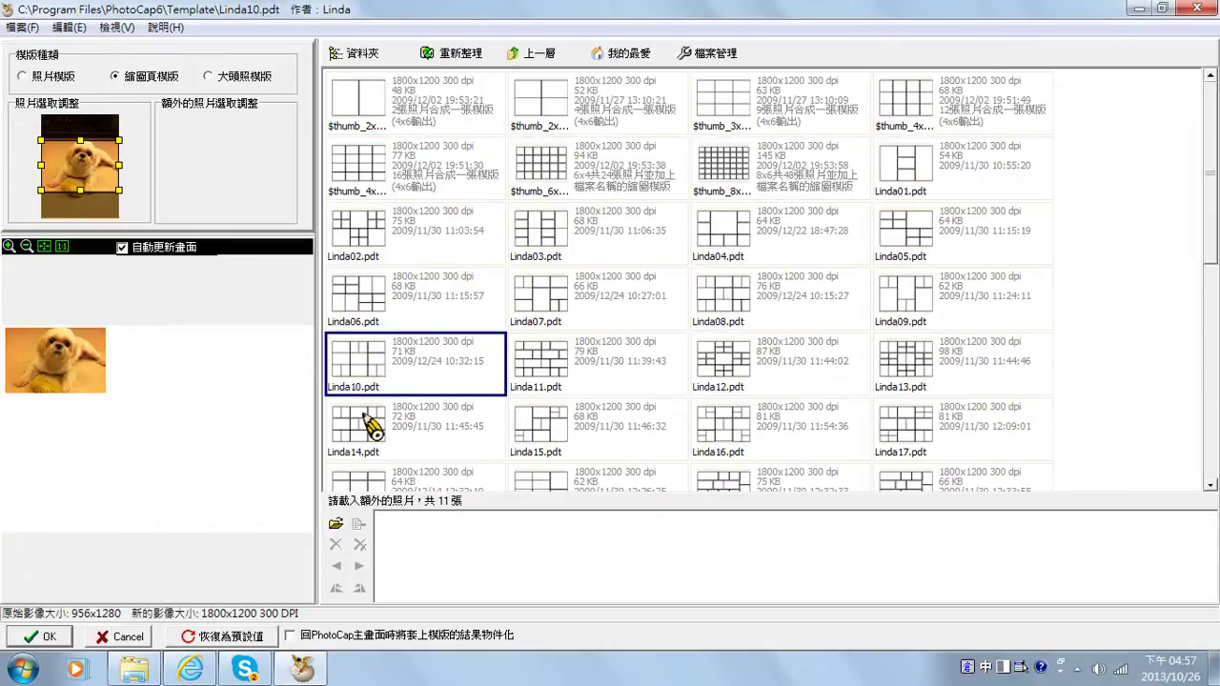
left_click(369, 419)
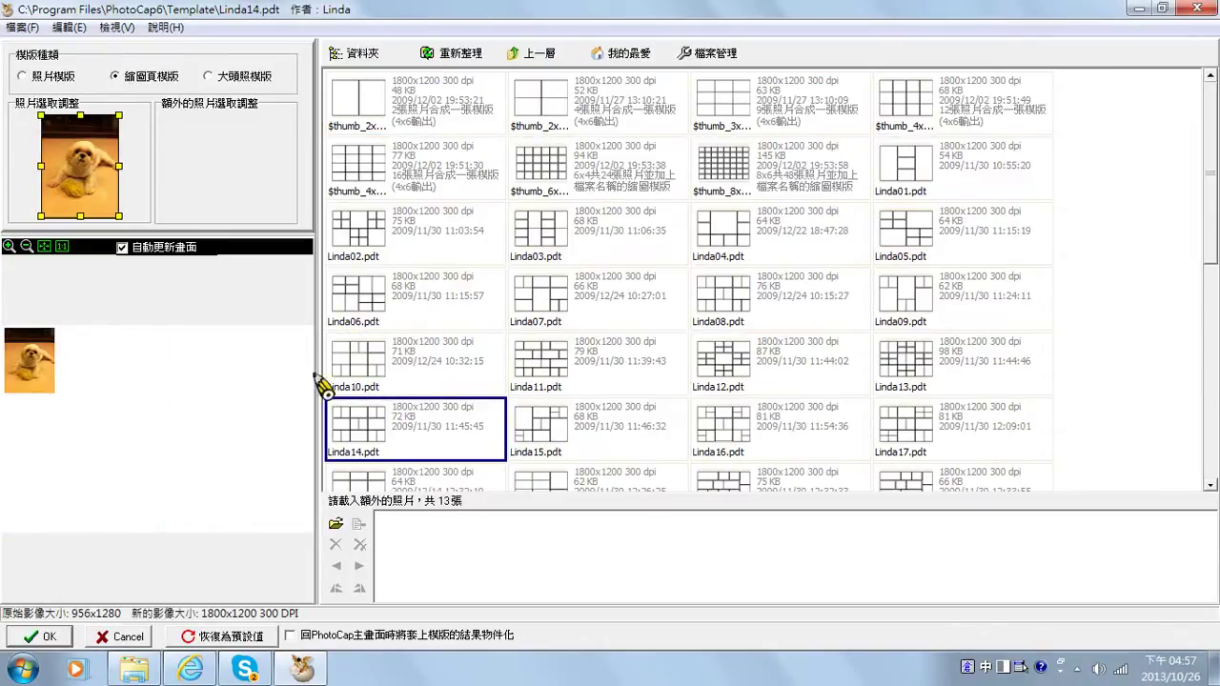
left_click(536, 378)
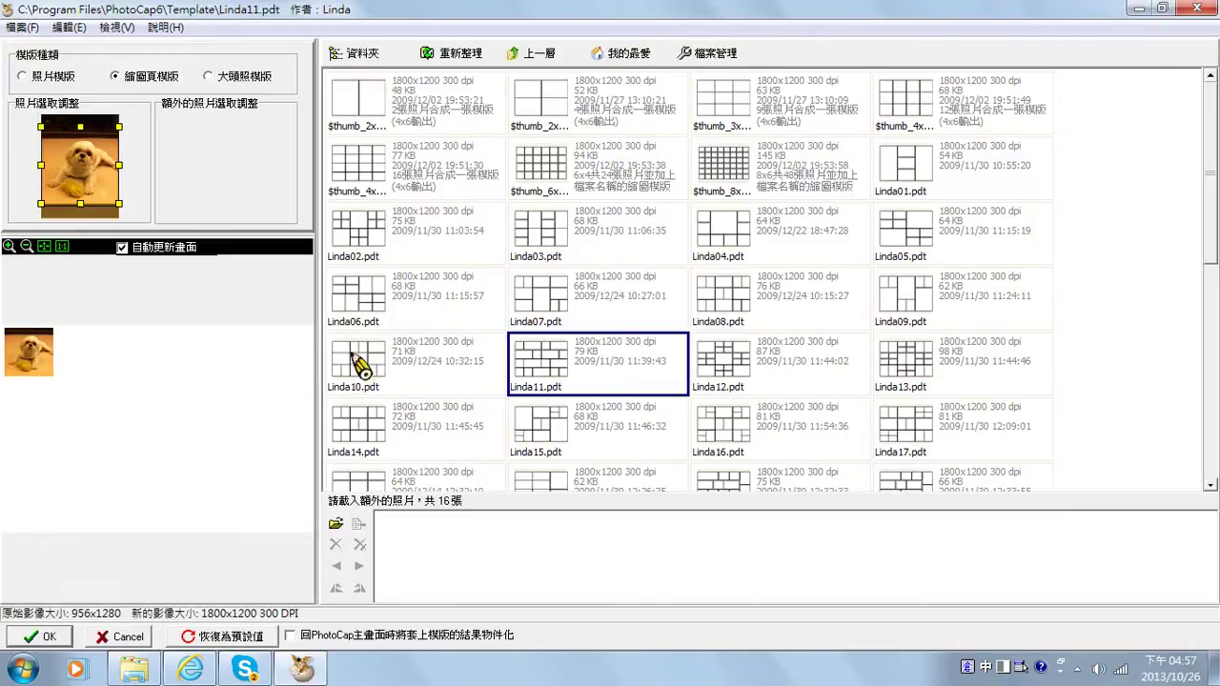
left_click(978, 119)
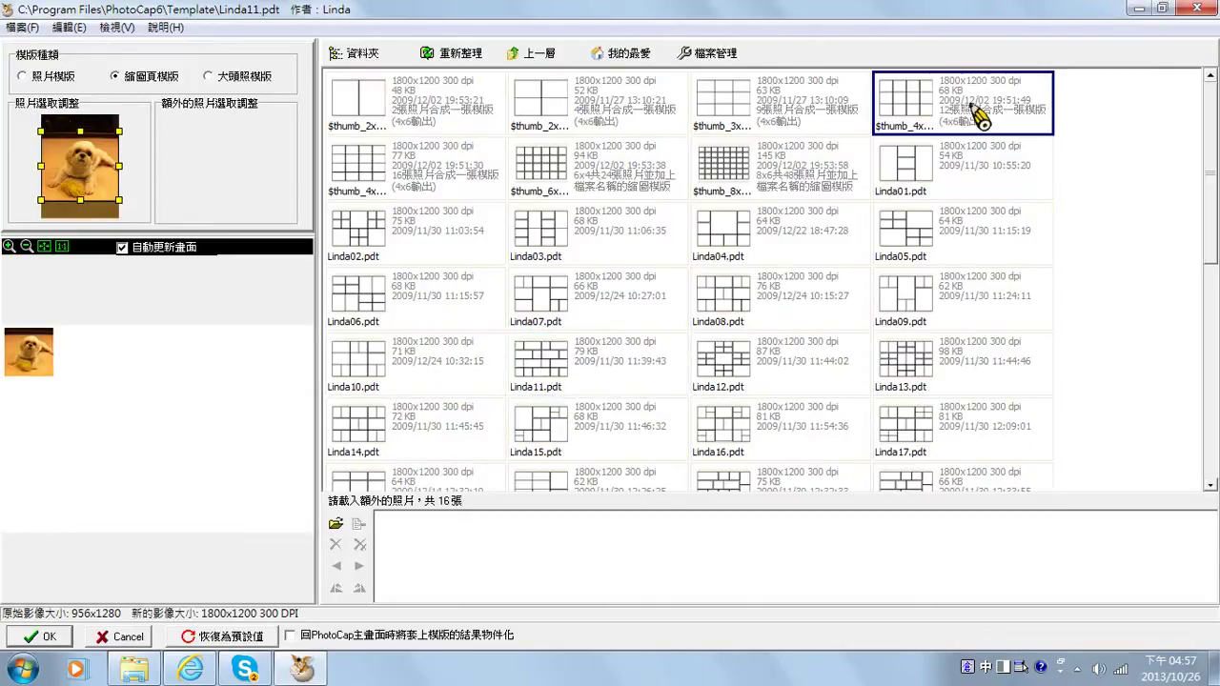
left_click(947, 175)
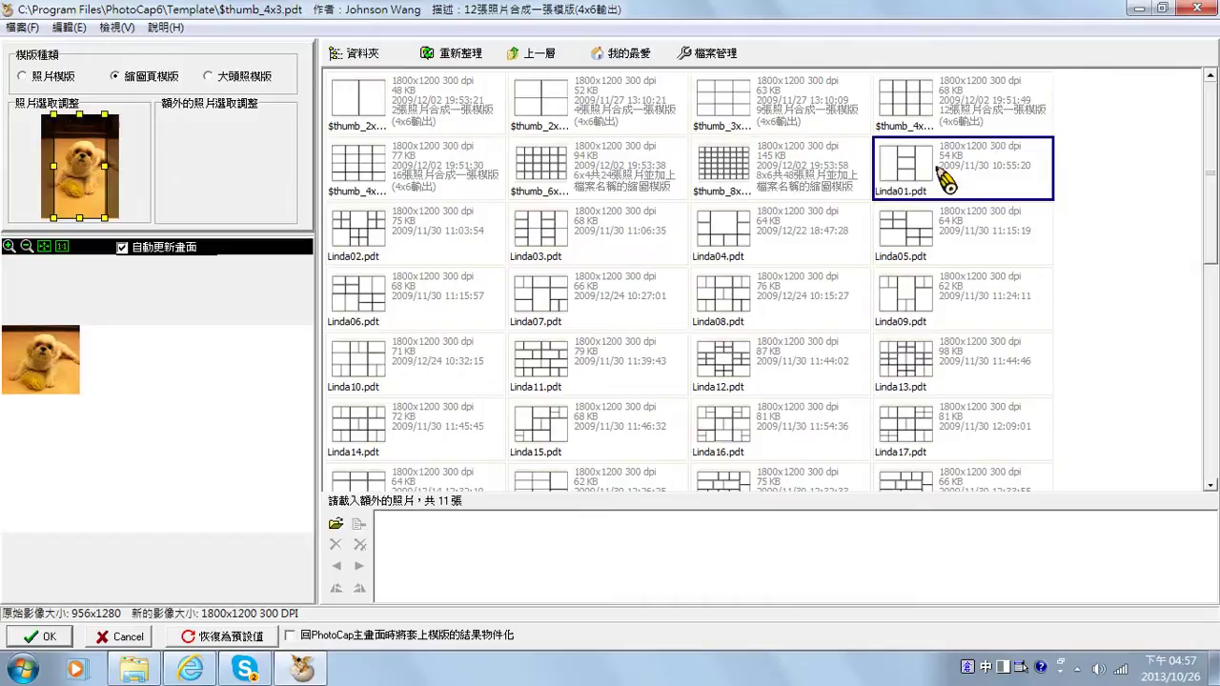
left_click(938, 236)
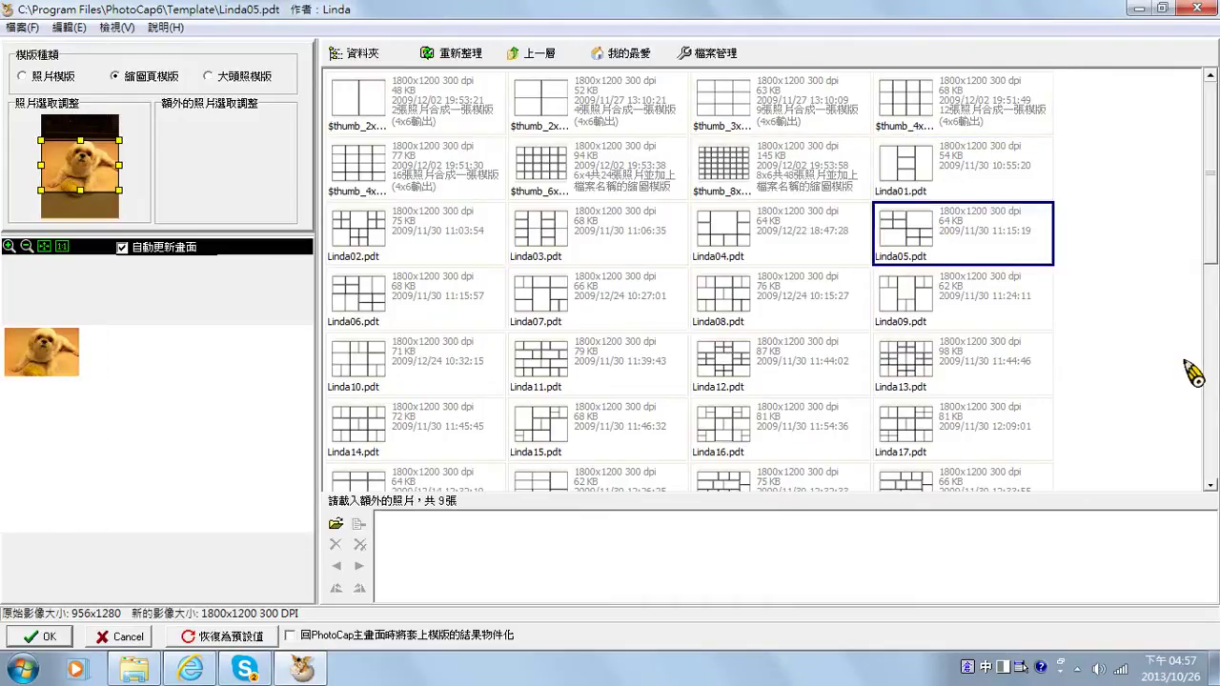
left_click(938, 326)
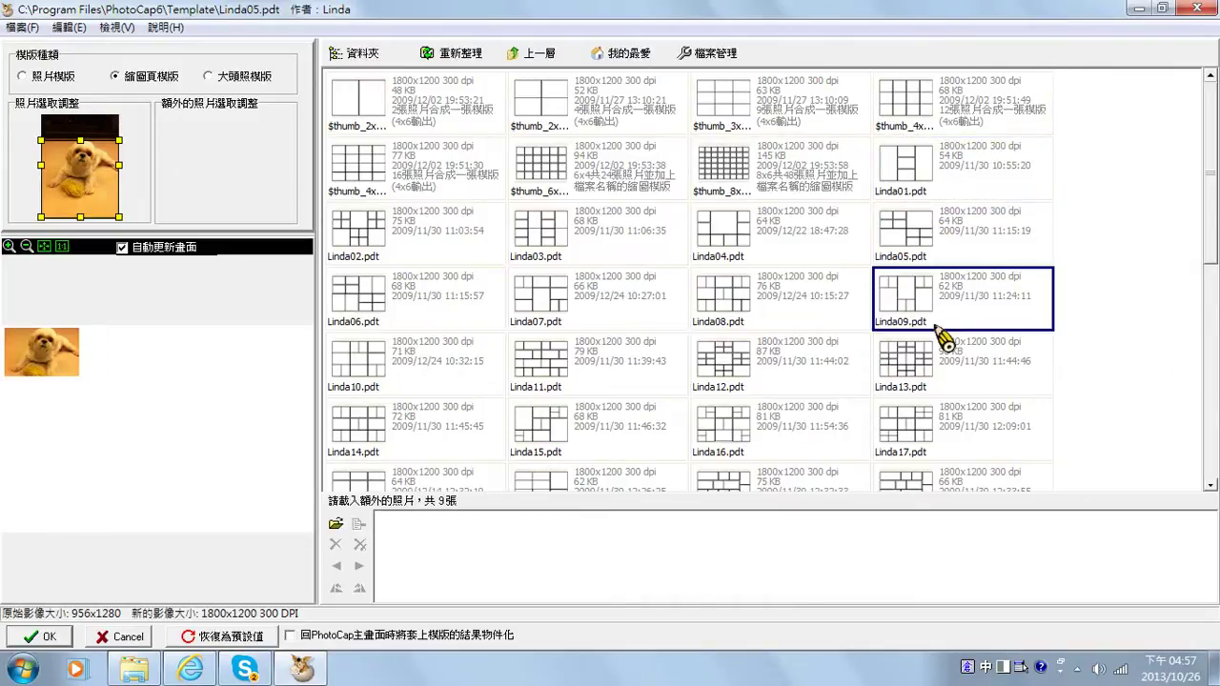
left_click(231, 78)
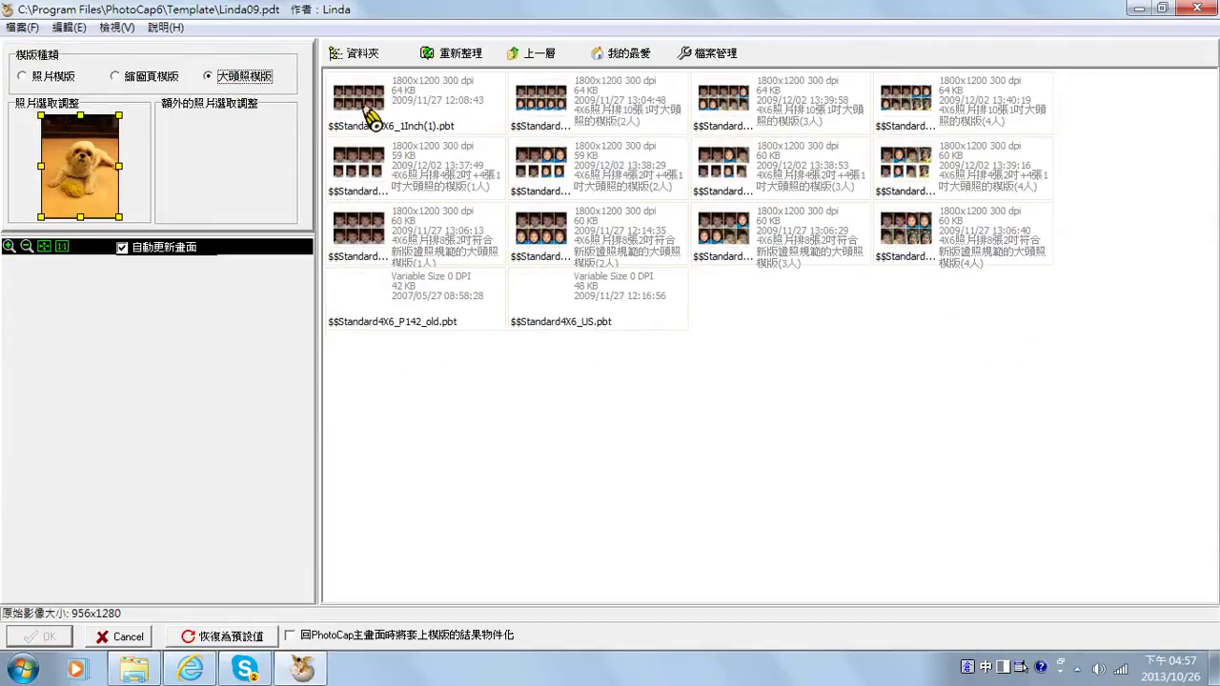
Apply the photo template CS_Mag_E01.pct to the dog photo, with the crop area moved and tightened around the dog
left_click(57, 78)
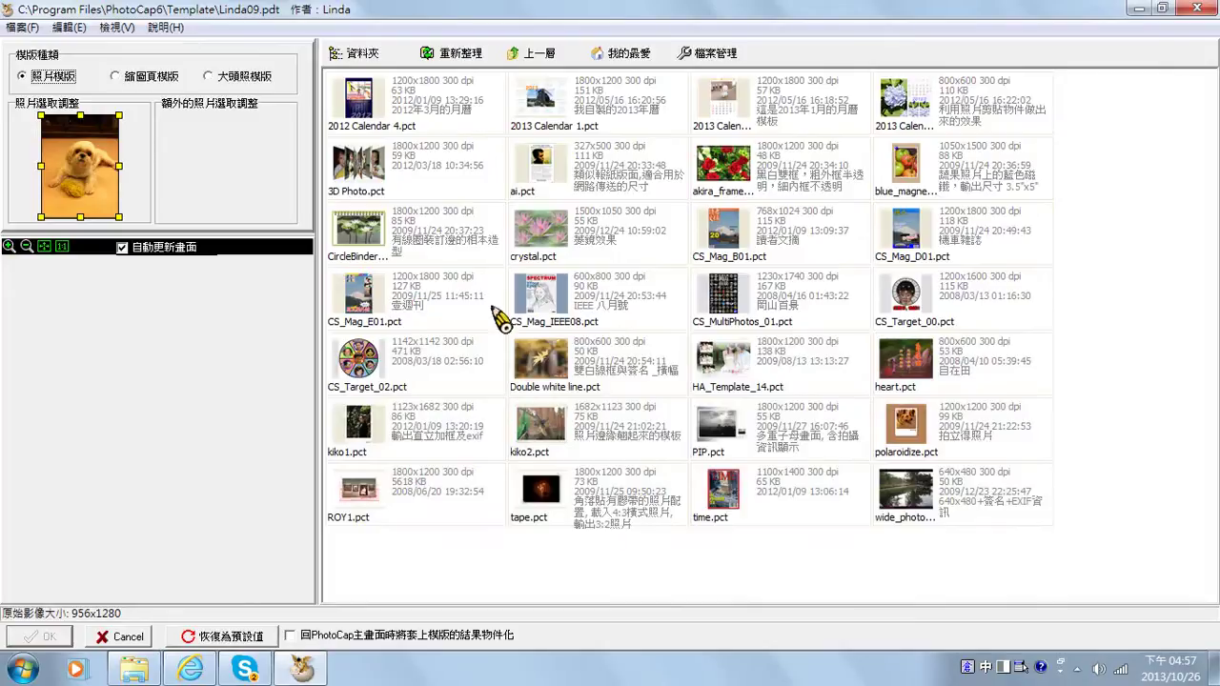
left_click(381, 314)
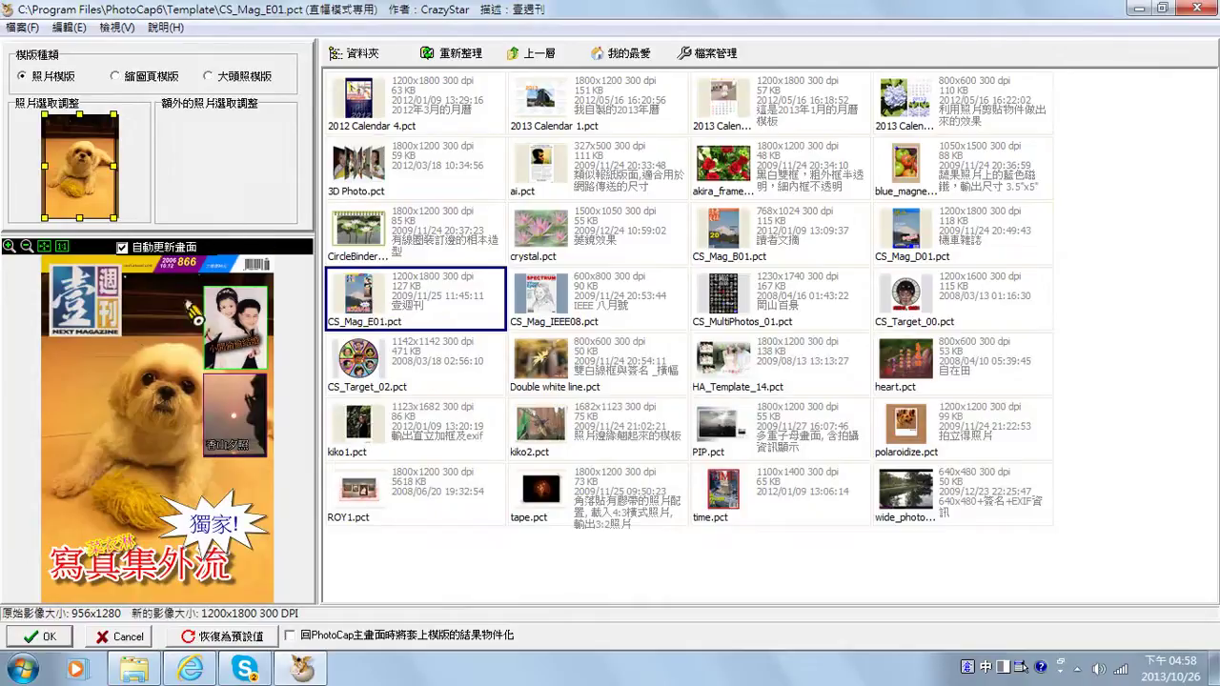
left_click_drag(103, 179, 107, 179)
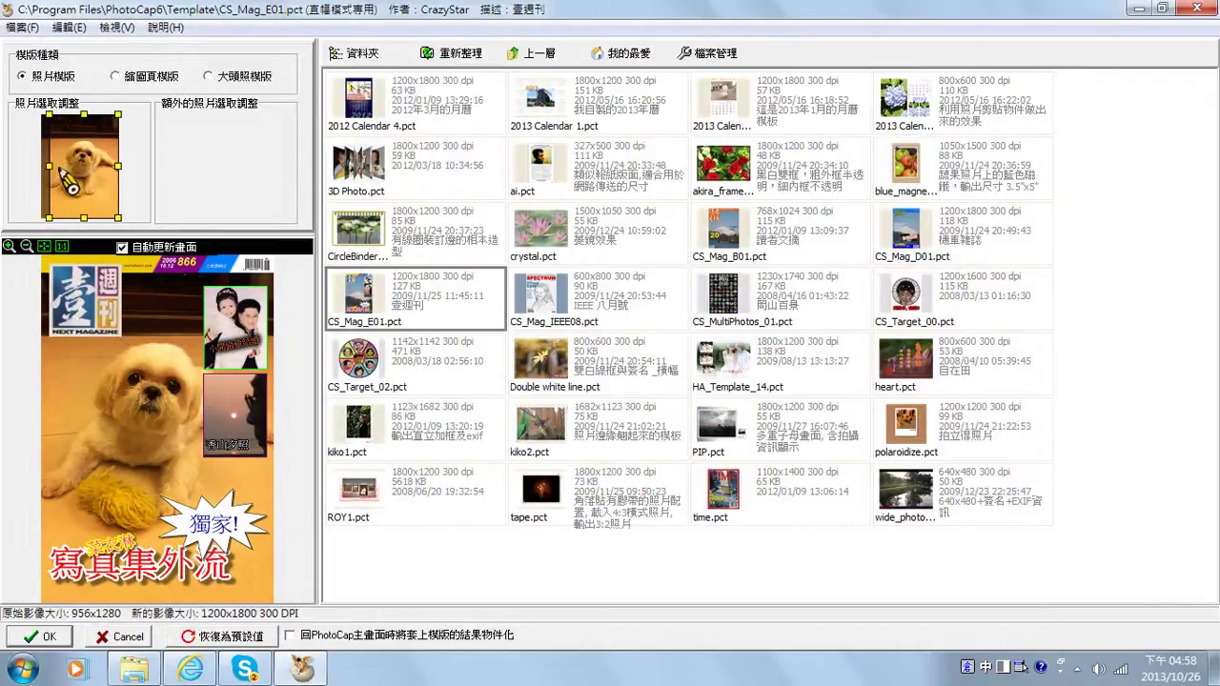
left_click_drag(84, 117, 85, 125)
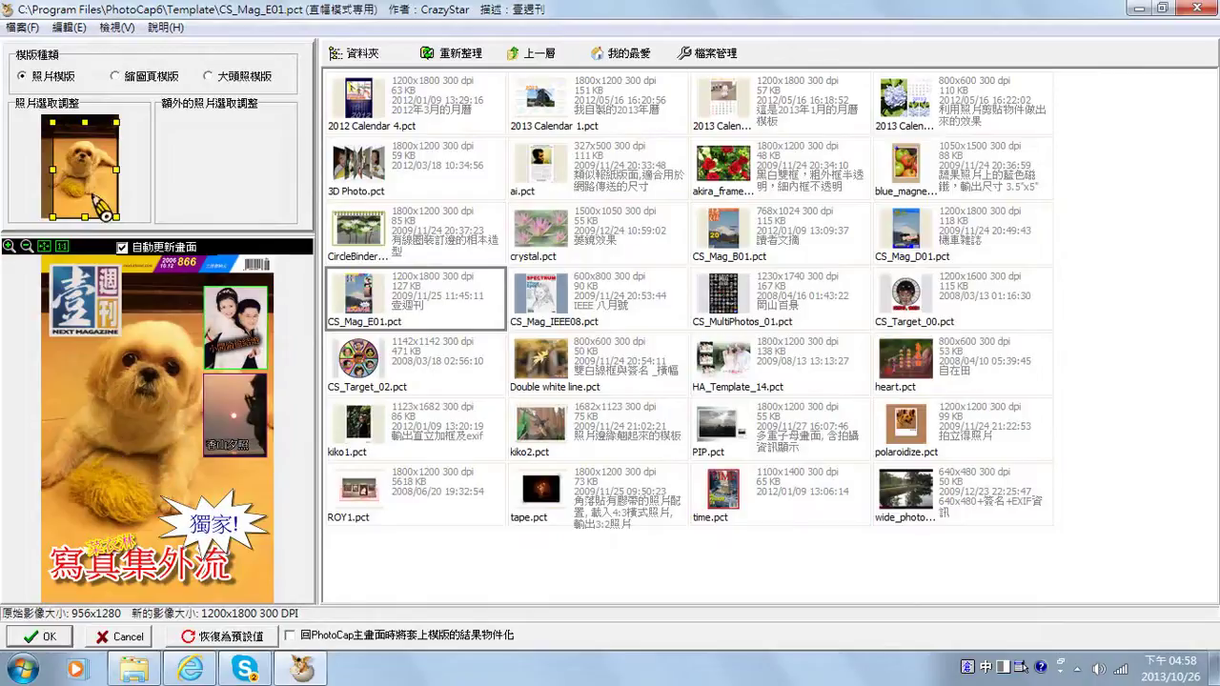
left_click_drag(84, 217, 86, 208)
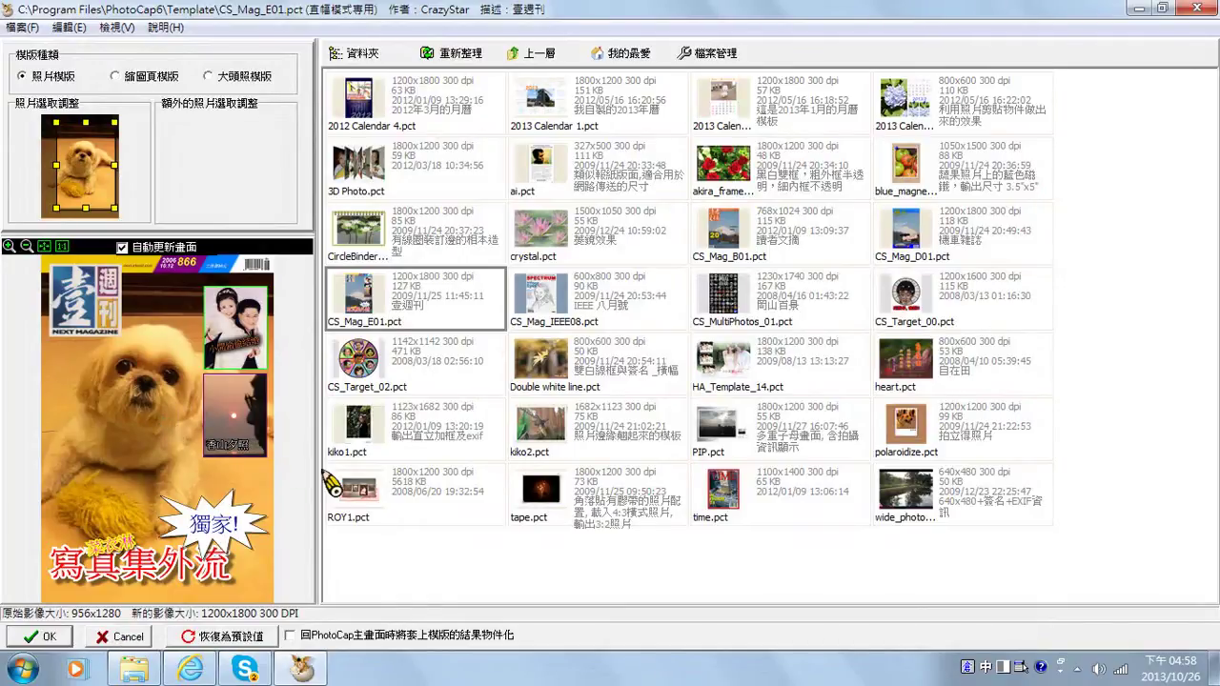
left_click(67, 640)
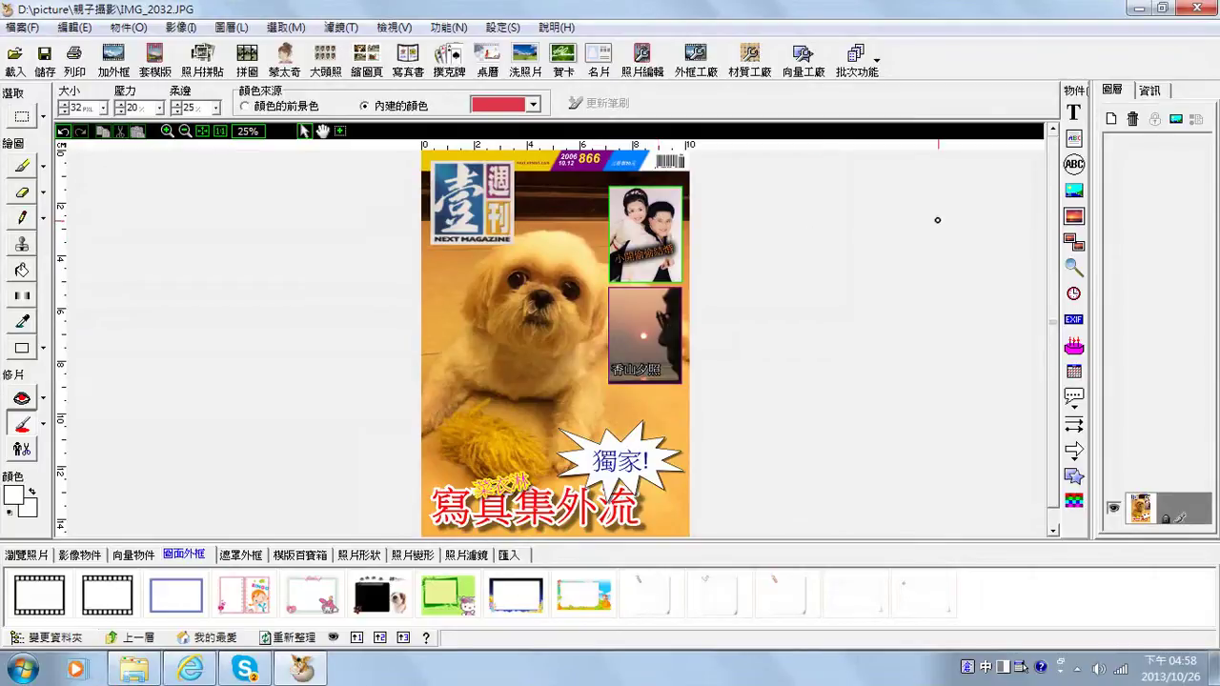
left_click(1083, 258)
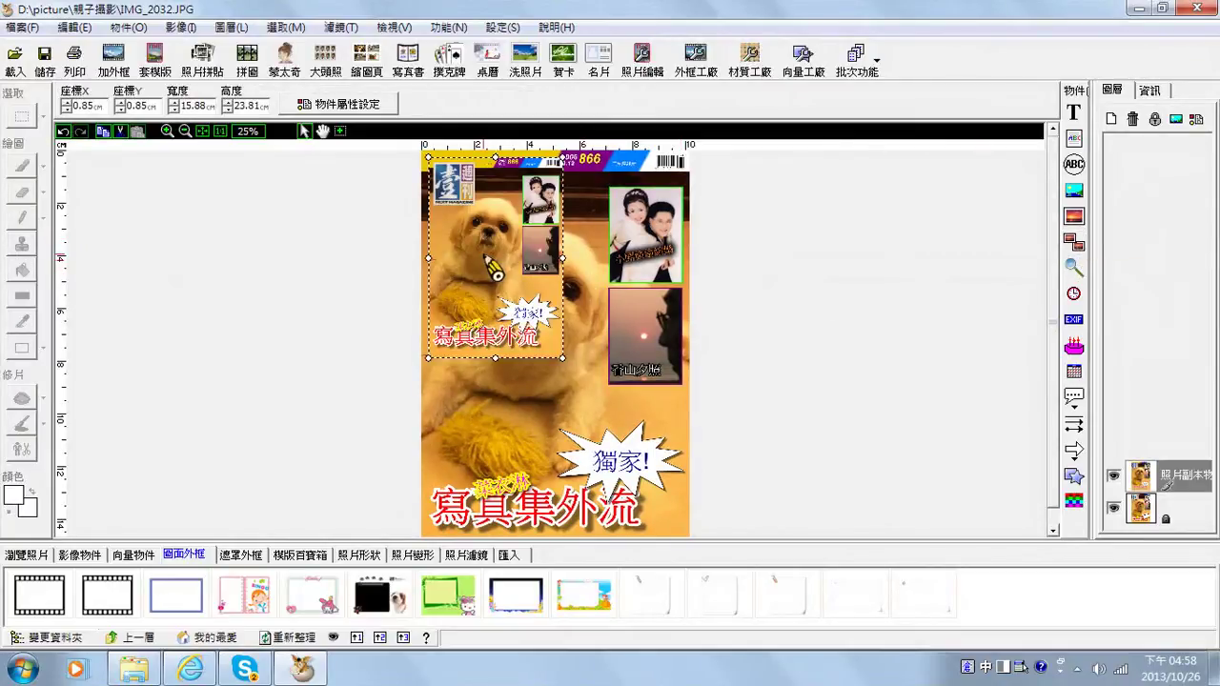
key("Delete")
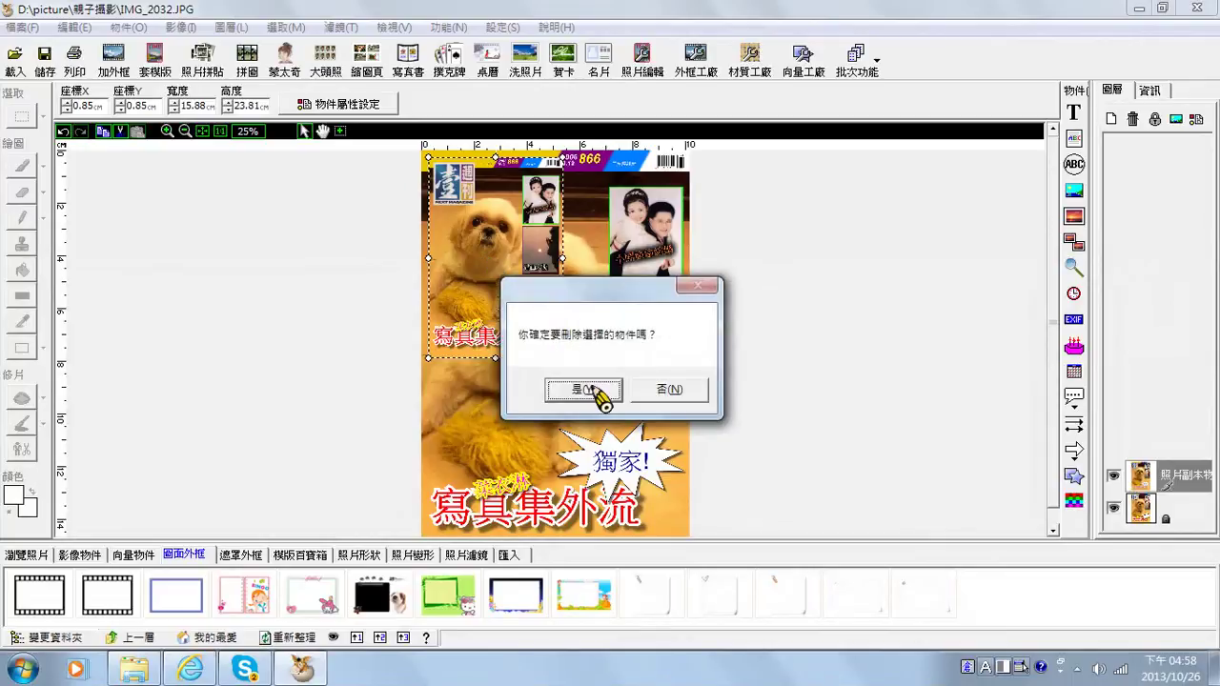
left_click(585, 389)
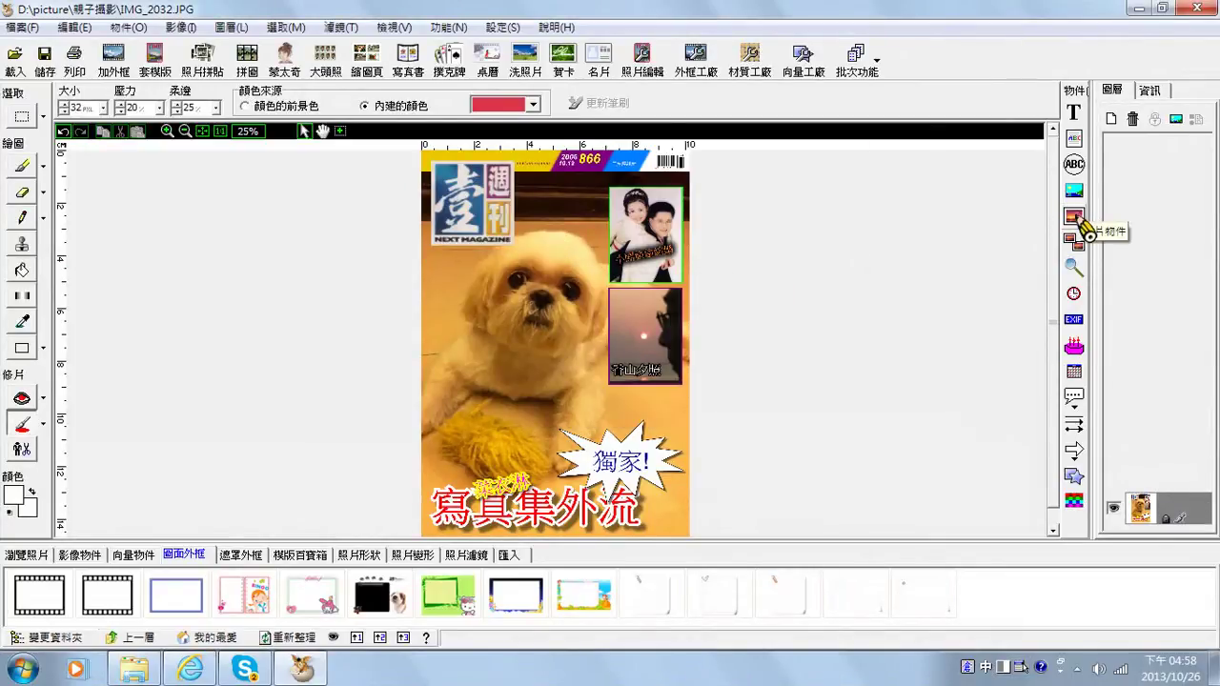
Insert the dog photo IMG_2014.JPG as a photo object on the magazine cover
left_click(1075, 218)
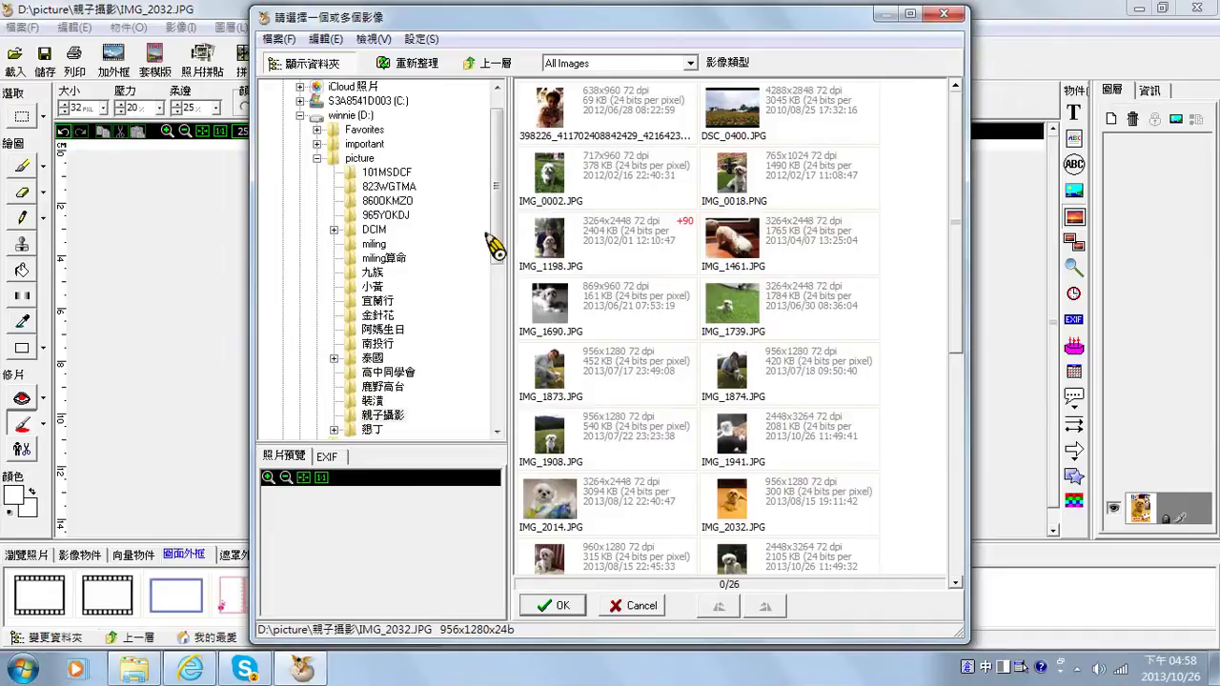
left_click(761, 260)
left_click(551, 510)
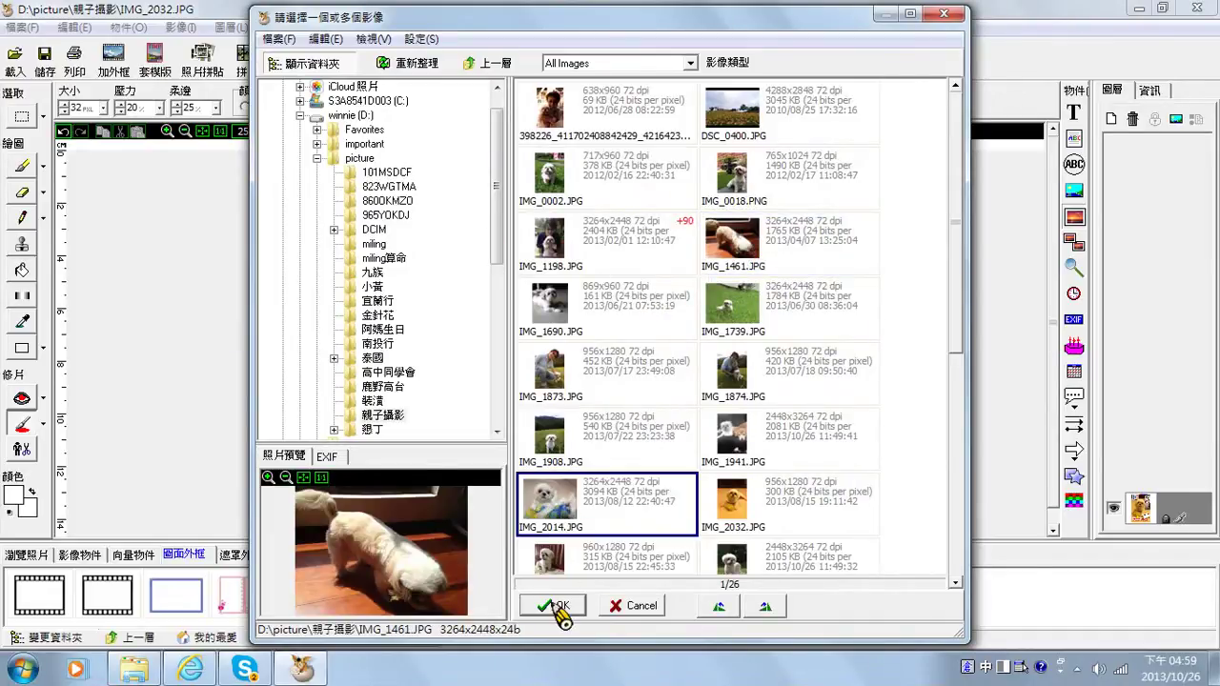
left_click(558, 608)
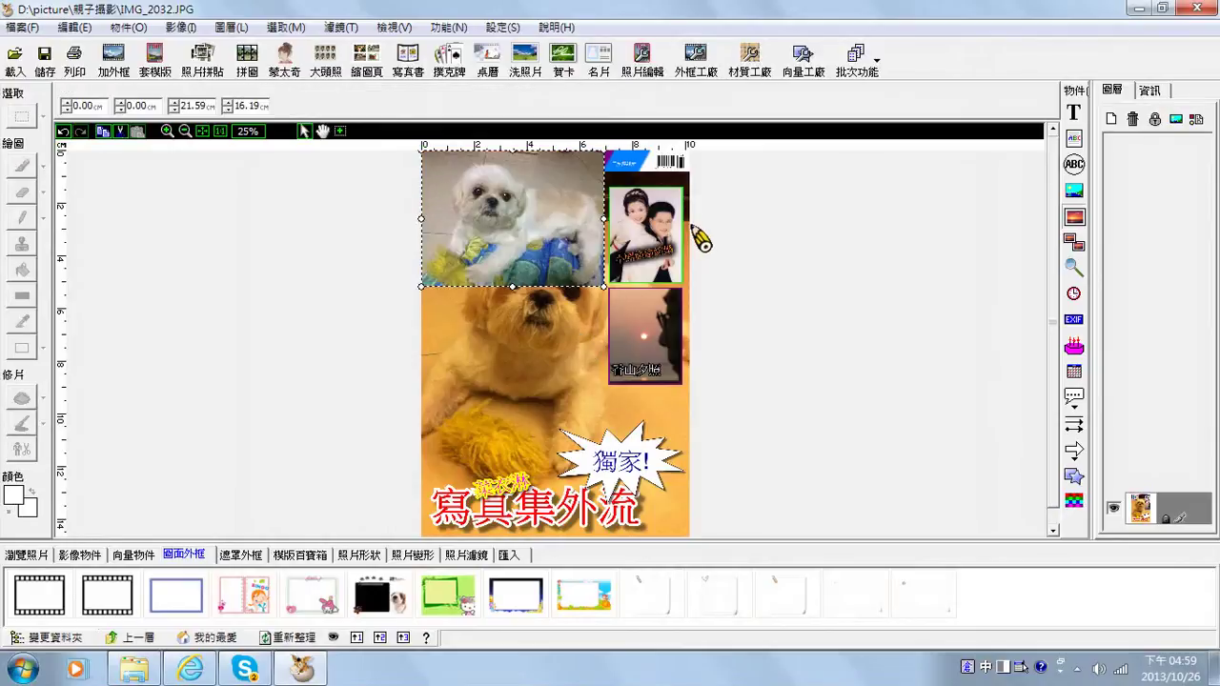
Shrink the inserted dog photo to about 12.5 × 9.2 cm and place it over the cover's small sunset picture
left_click_drag(512, 219, 689, 243)
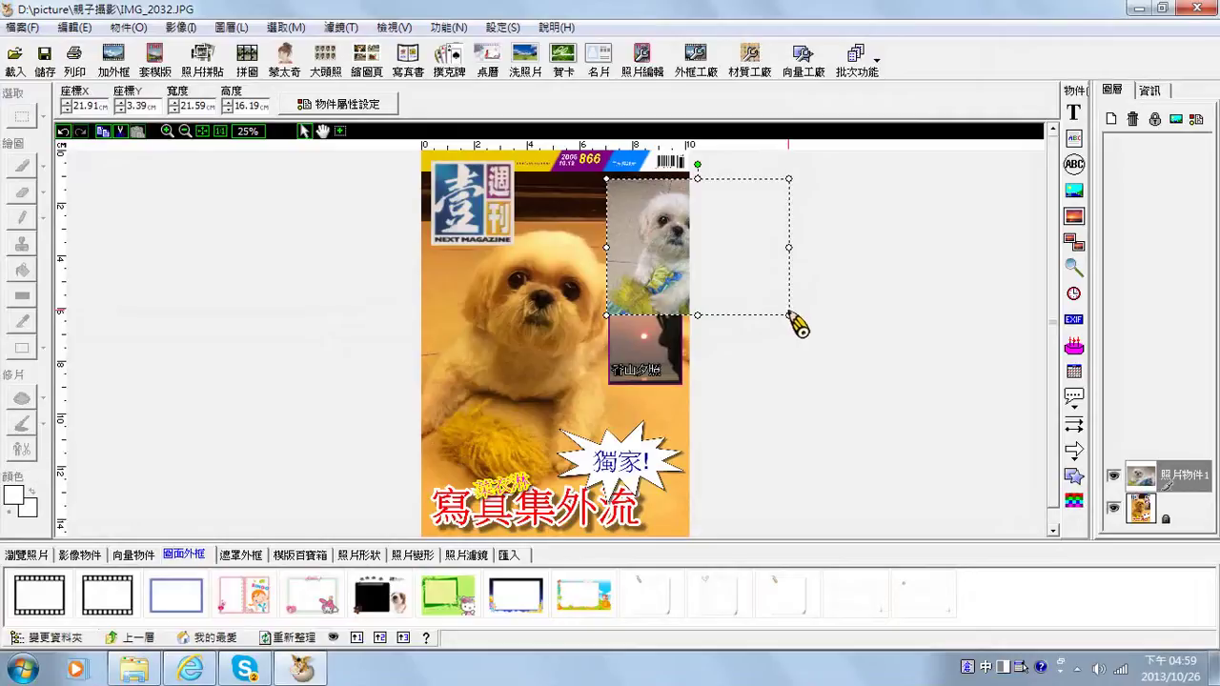
left_click_drag(789, 316, 660, 381)
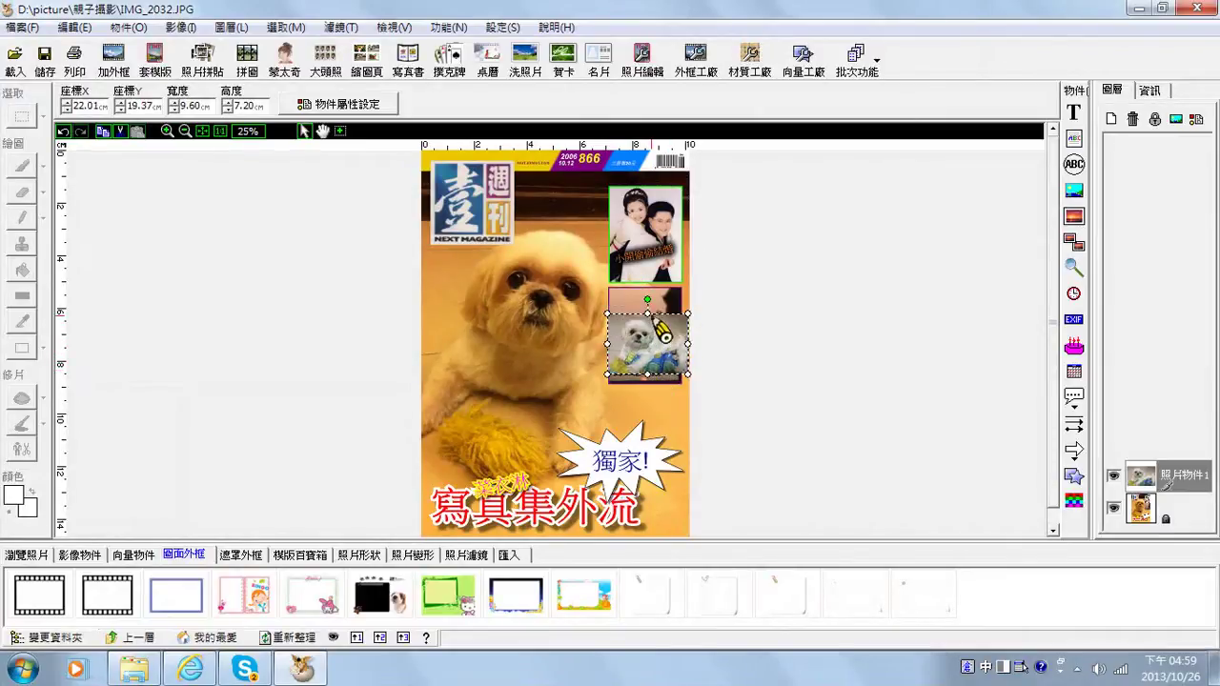
left_click_drag(688, 343, 704, 337)
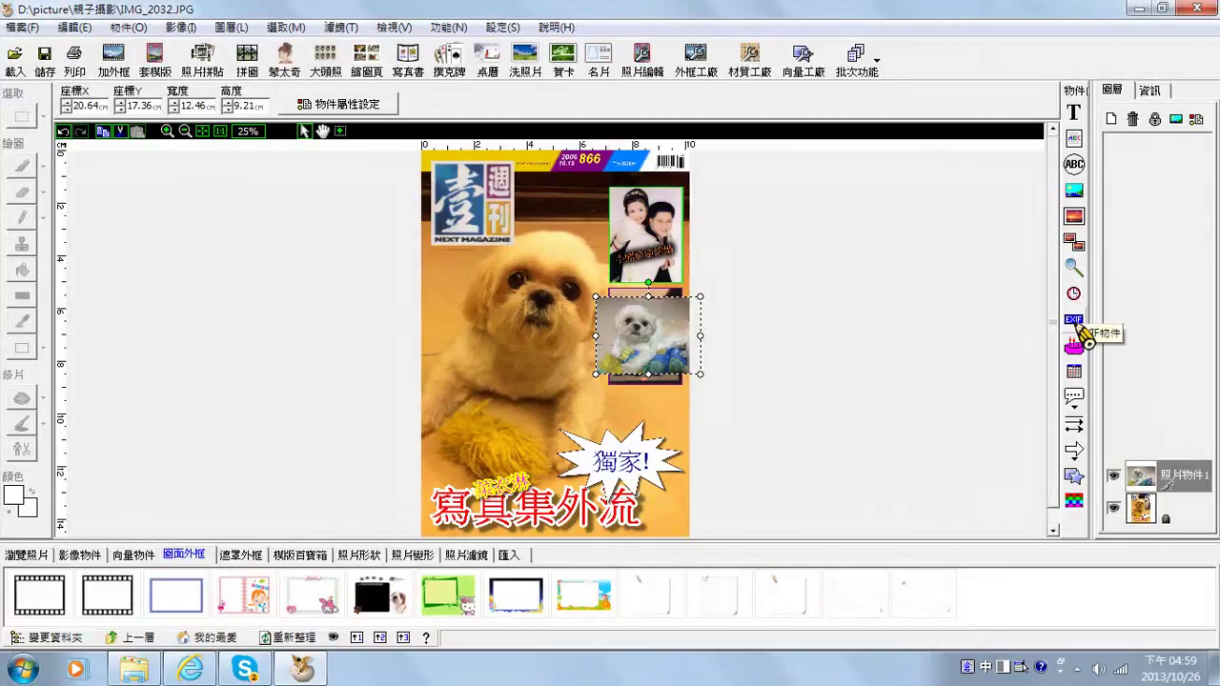
Add the outlined smiley vector object $16.pcv, about 3 cm in size, just below the magazine logo
left_click(1077, 478)
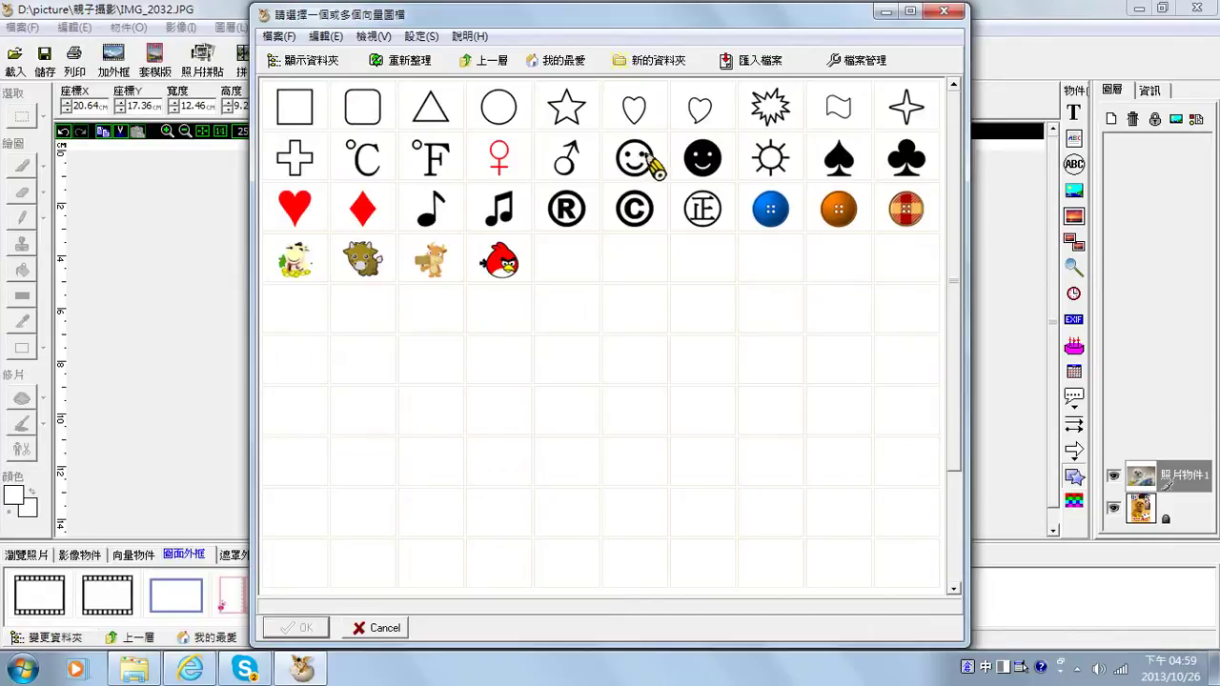
left_click(653, 164)
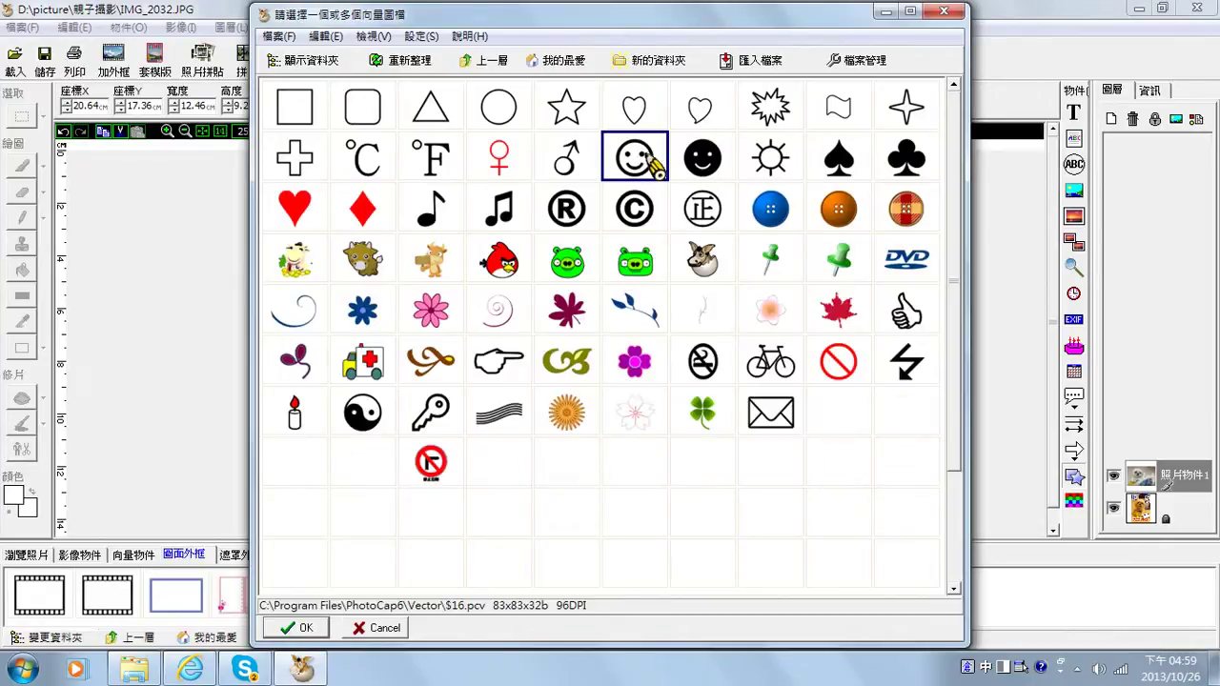
key("Return")
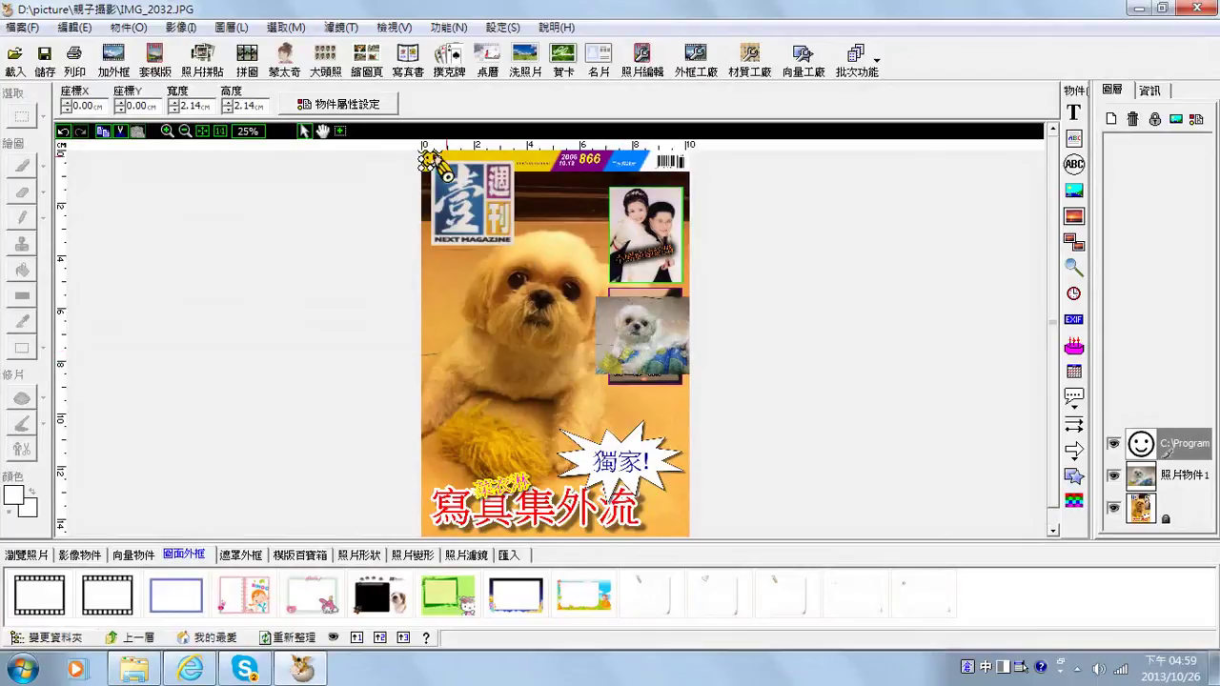
left_click_drag(424, 157, 467, 277)
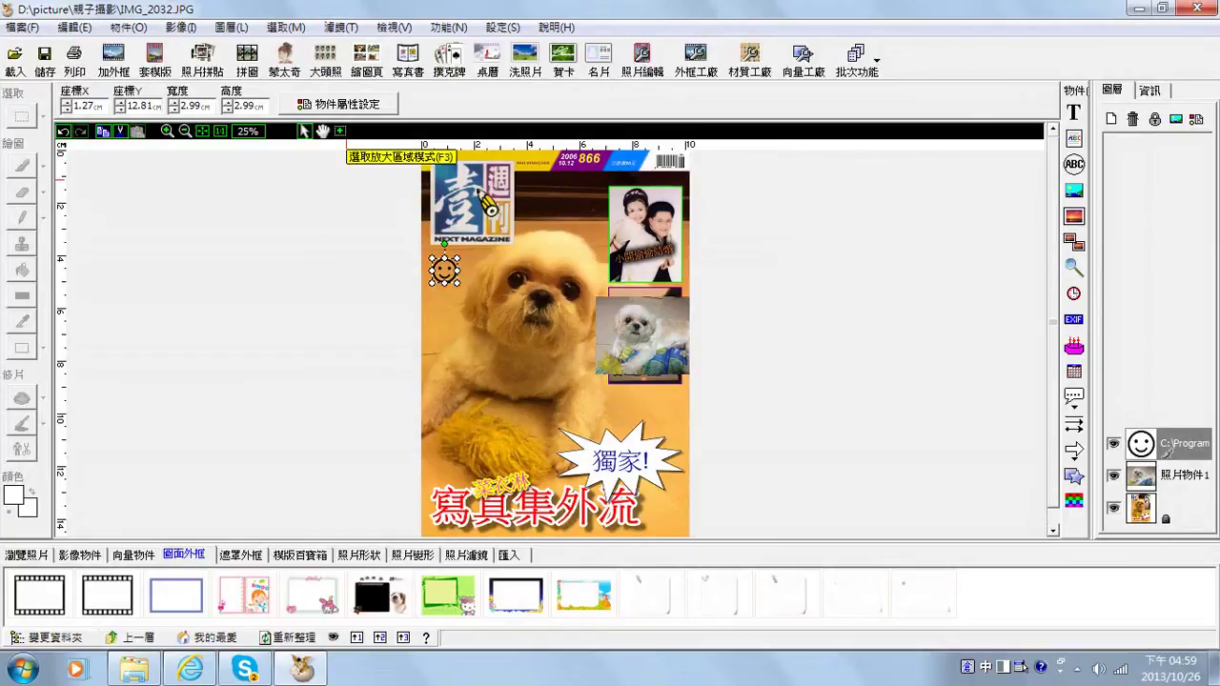
Set the smiley object's line colour to red in its object properties
left_click(384, 110)
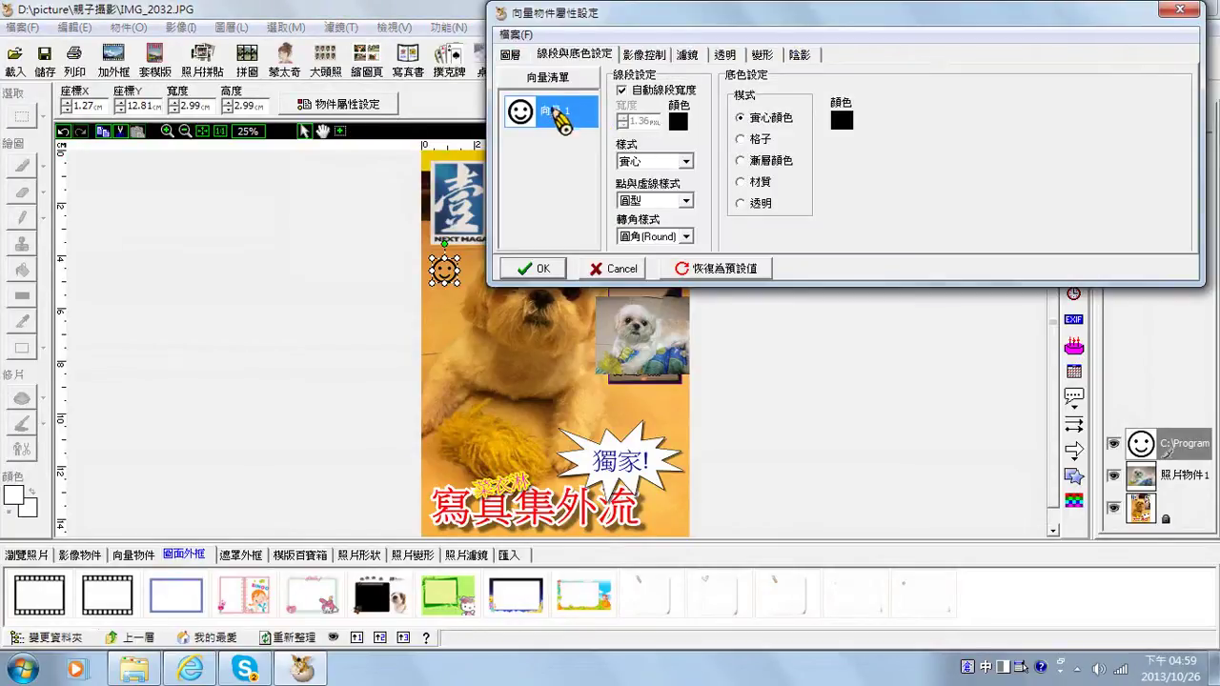
left_click(678, 122)
left_click(527, 206)
left_click(541, 391)
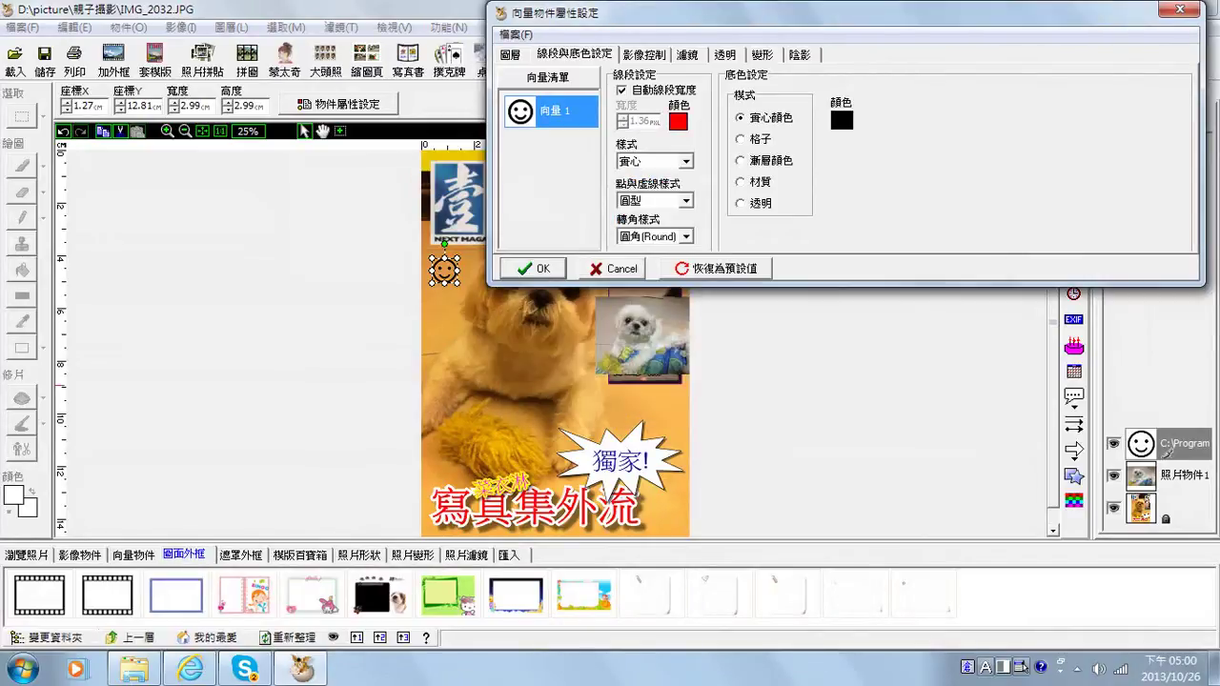
left_click(539, 268)
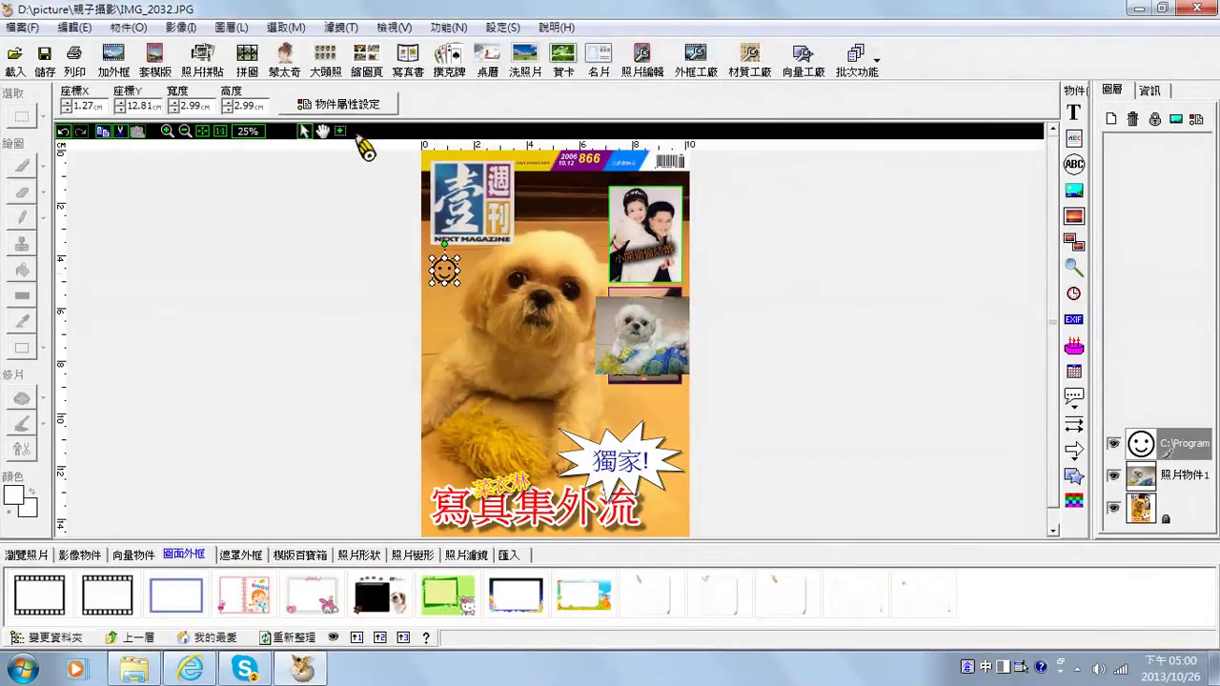
Preview the cover in the photo templates 2013 Calendar 2.pct, 2013 Calendar 3.pct, crystal.pct and time.pct
left_click(553, 283)
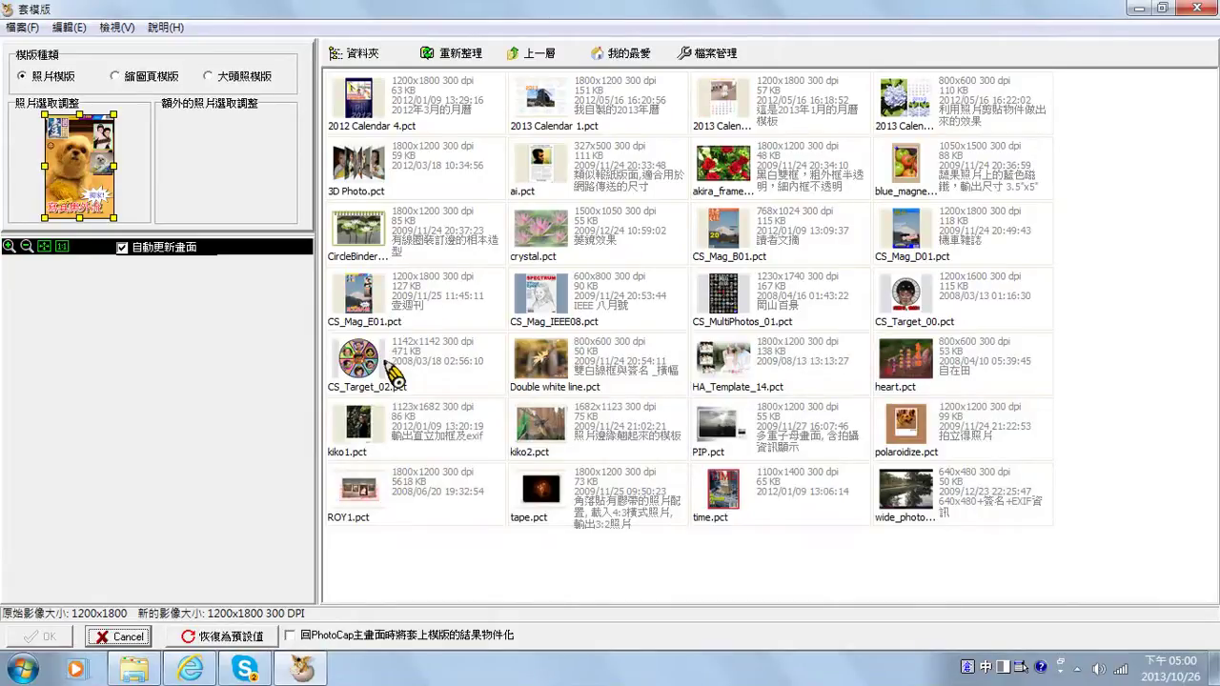
left_click(750, 117)
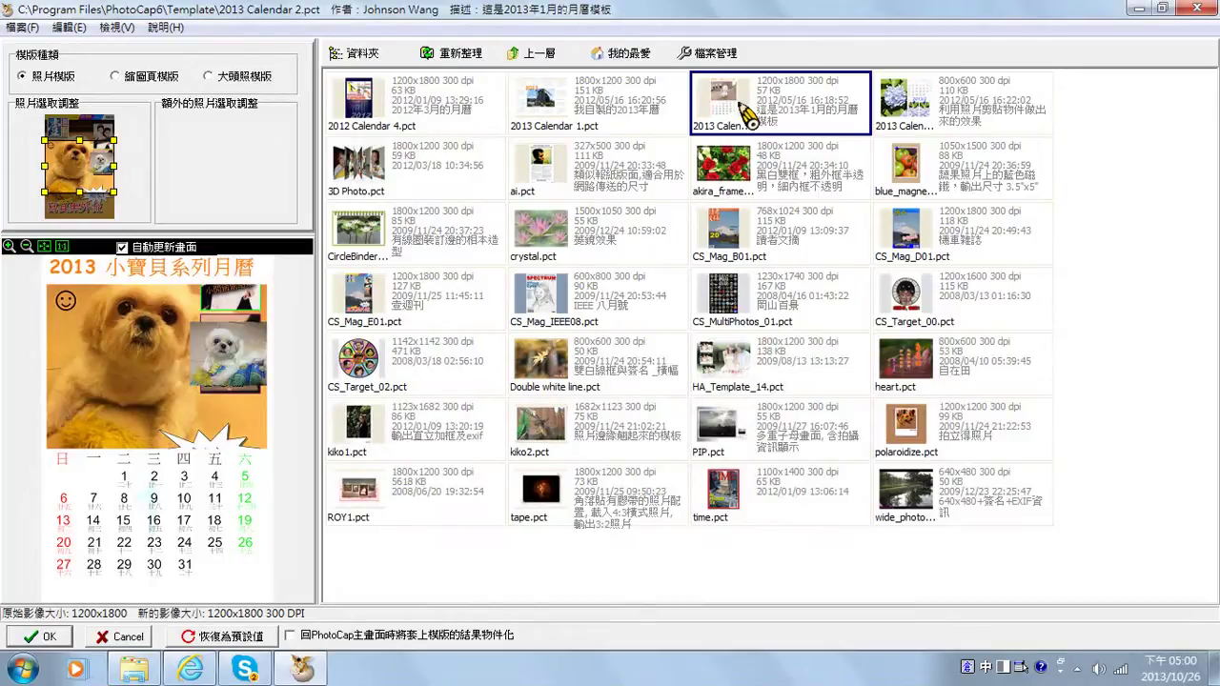
left_click(922, 103)
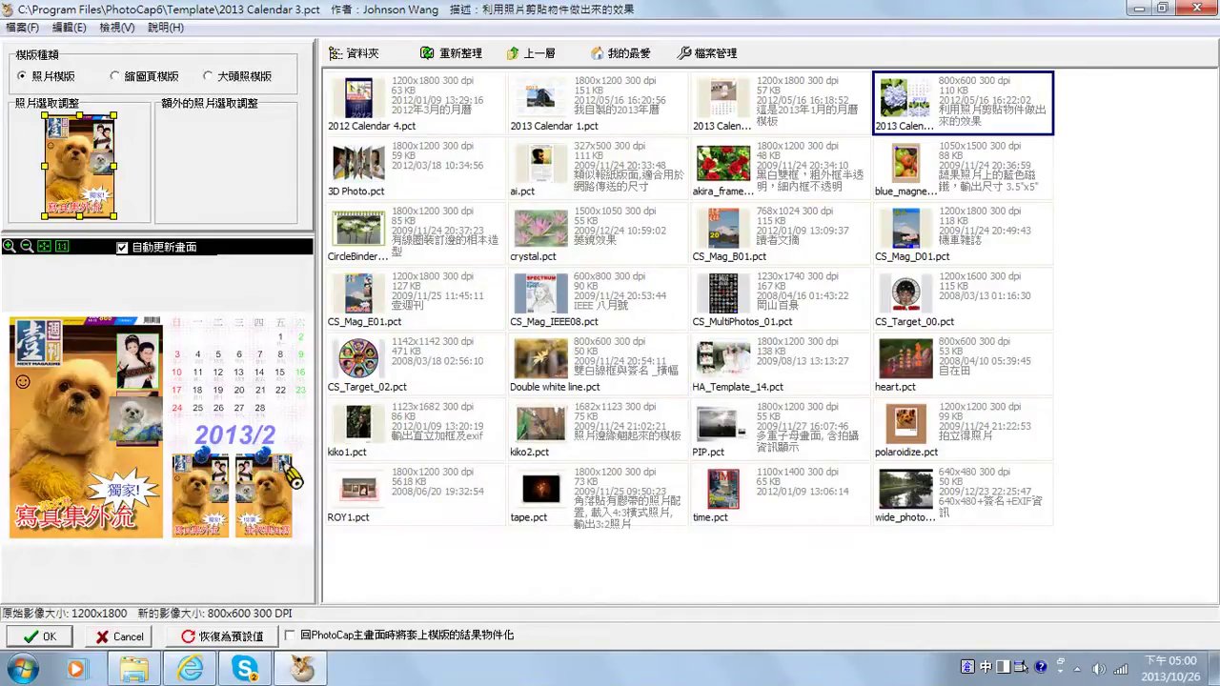
left_click(531, 259)
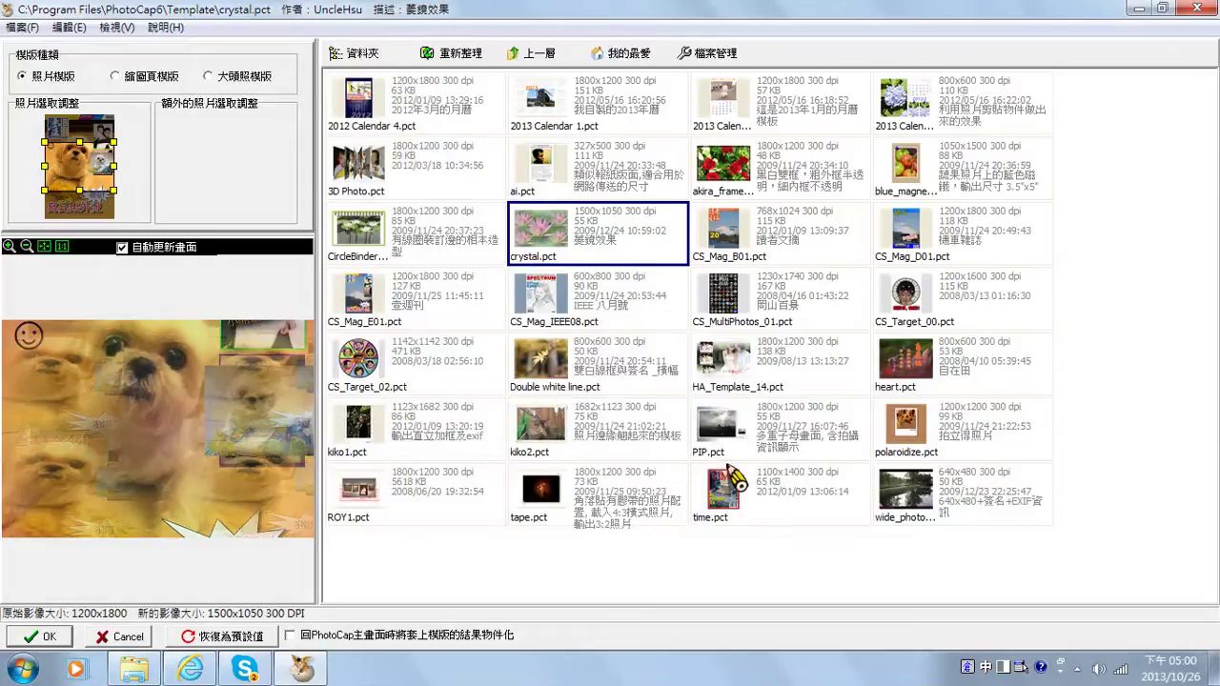
left_click(732, 504)
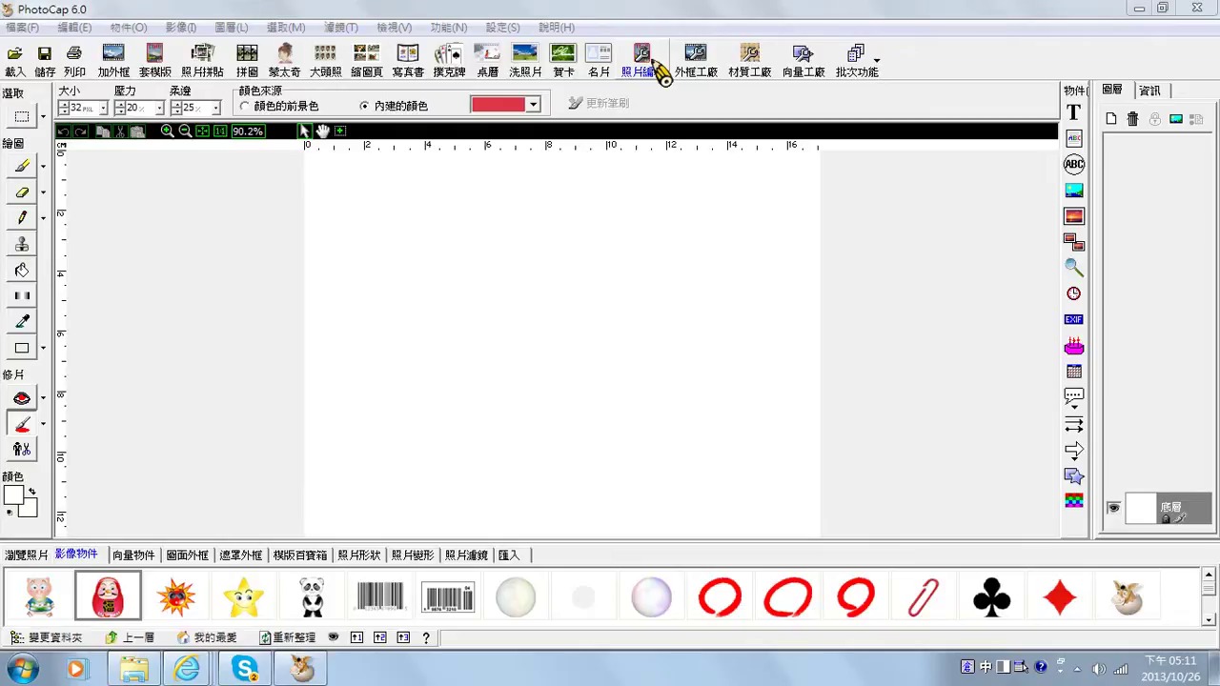
Start a new photo book (寫真書) and preview the templates Book01.pet and Book02.pet
left_click(408, 77)
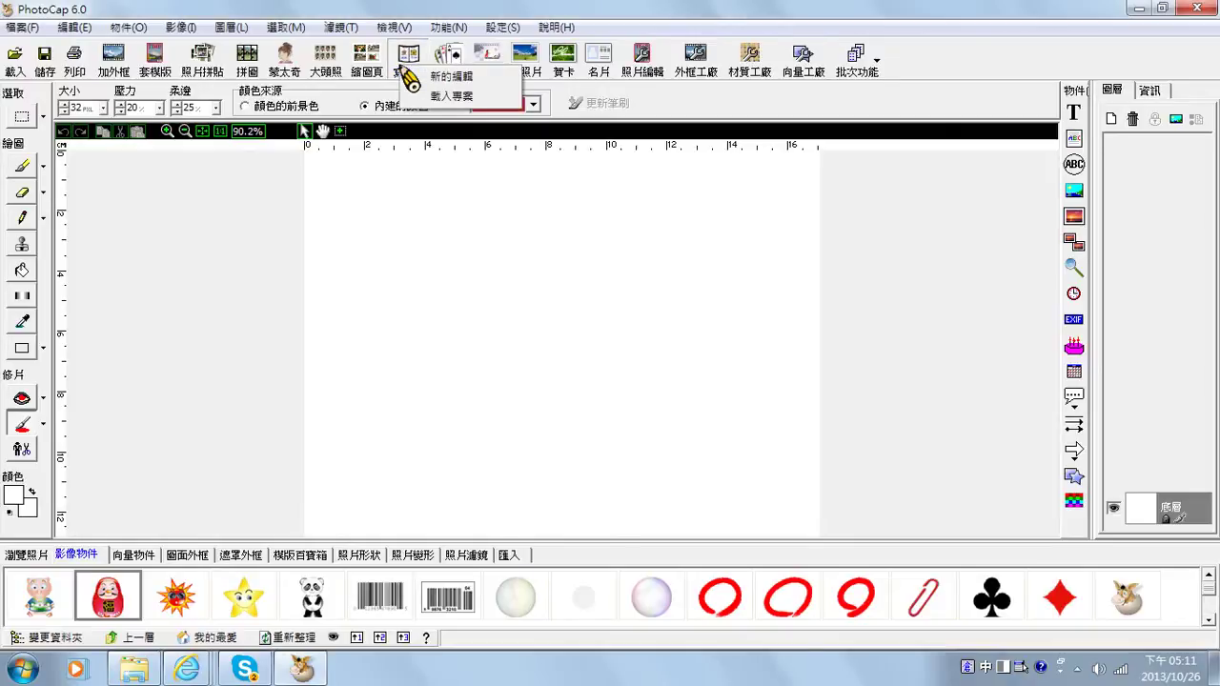
left_click(427, 76)
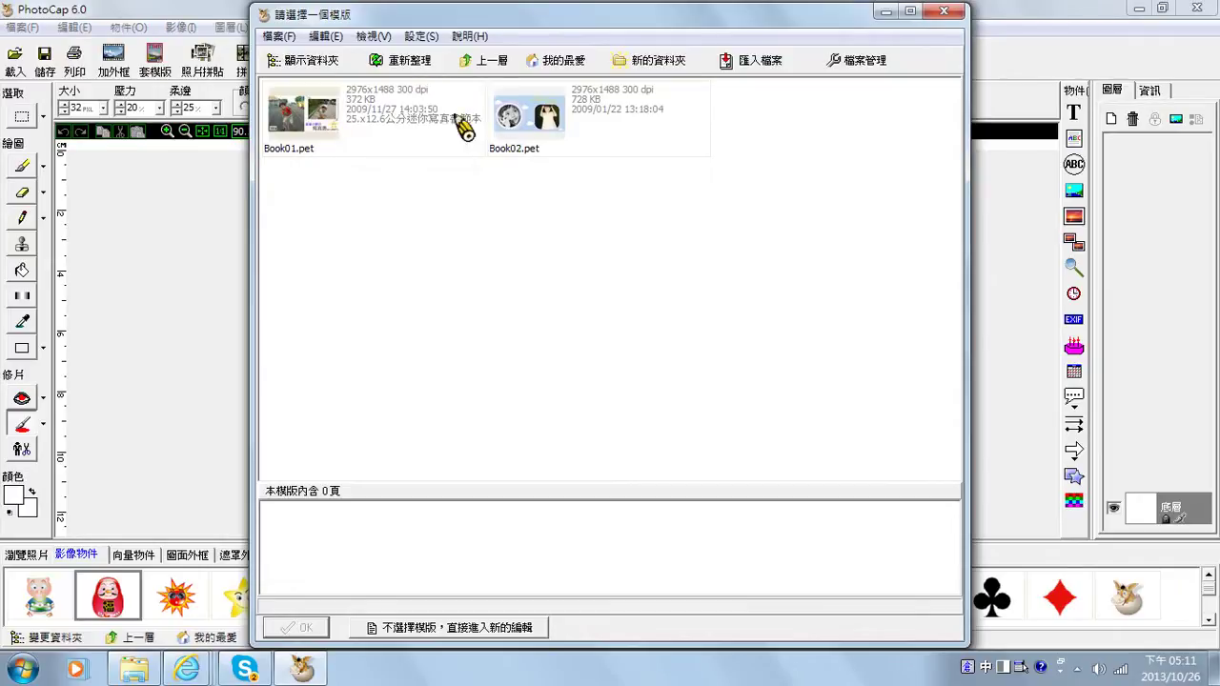
left_click(350, 143)
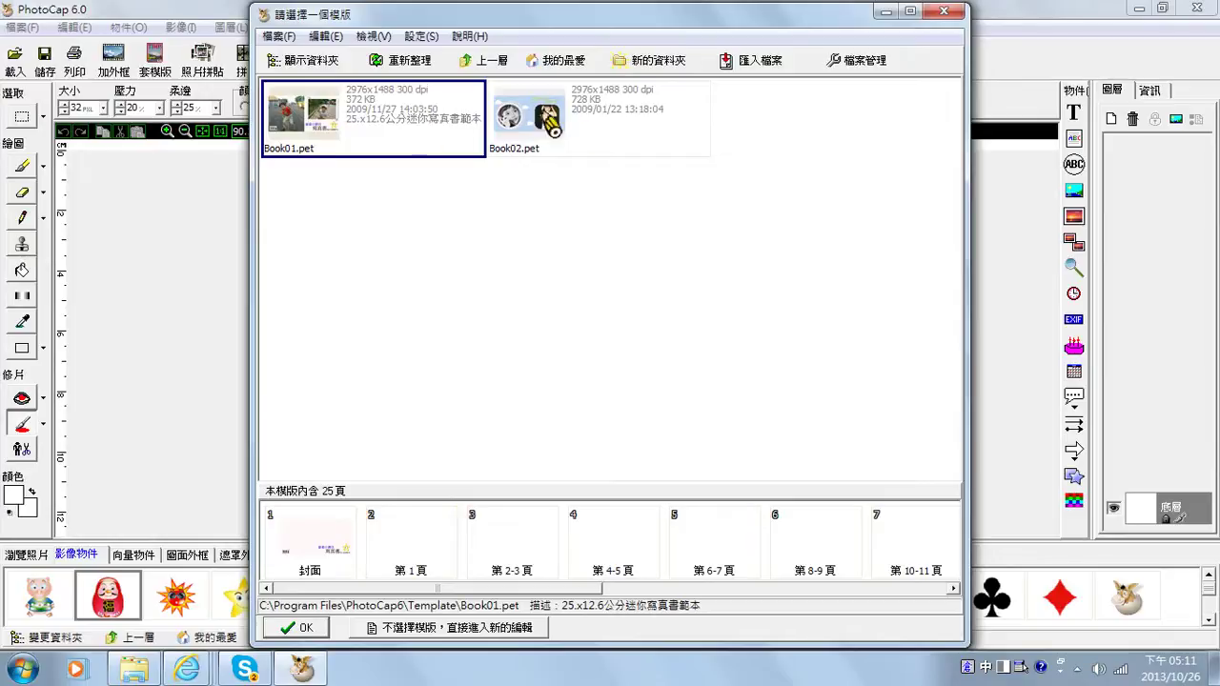
left_click(583, 126)
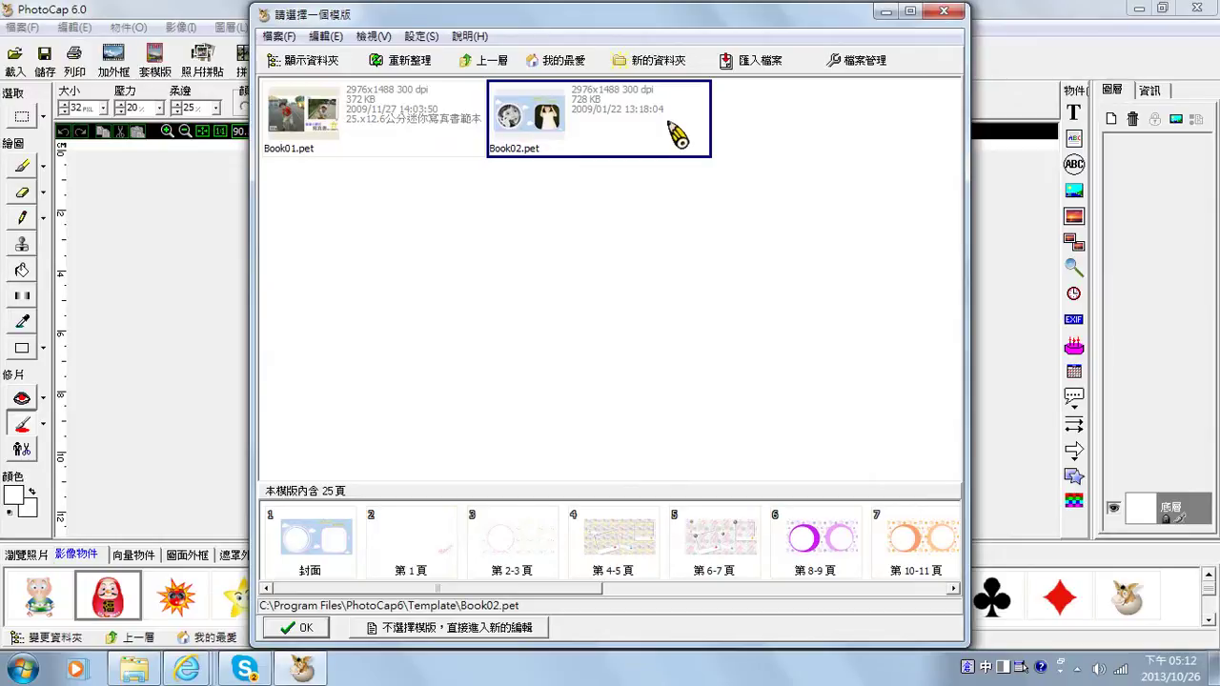
Look through the page layouts of the photo book template Book01.pet, from the cover to page 24
left_click(392, 120)
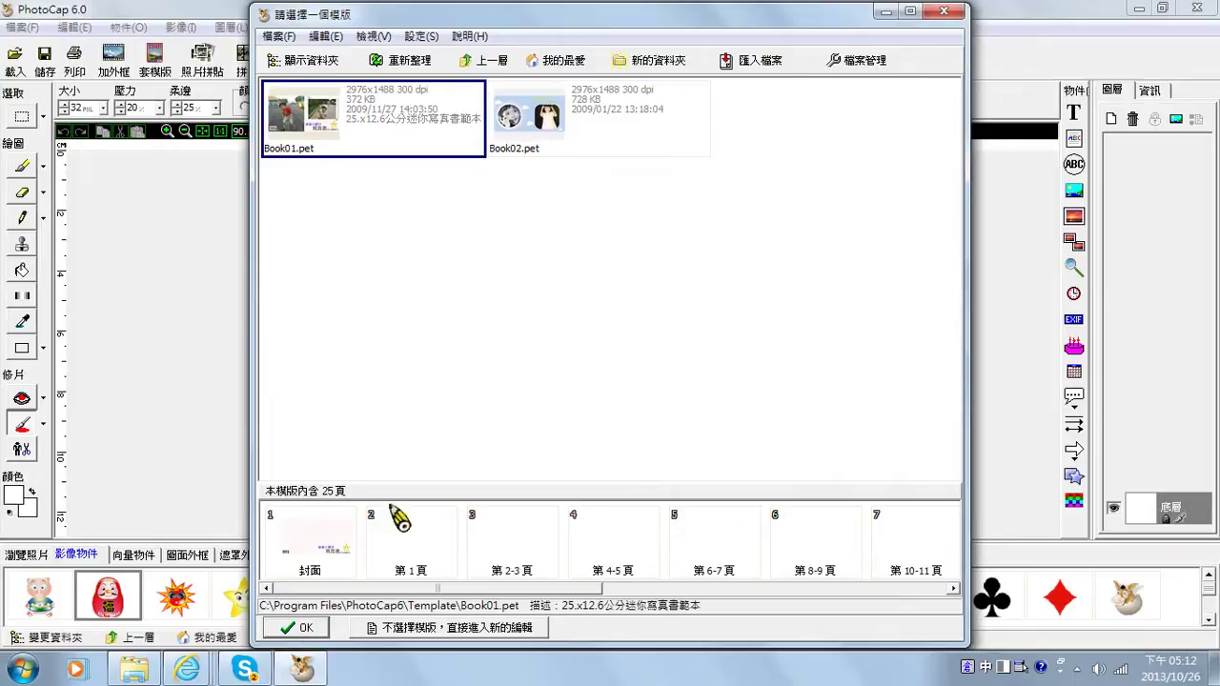
left_click(329, 551)
left_click(431, 577)
left_click(491, 561)
left_click(590, 558)
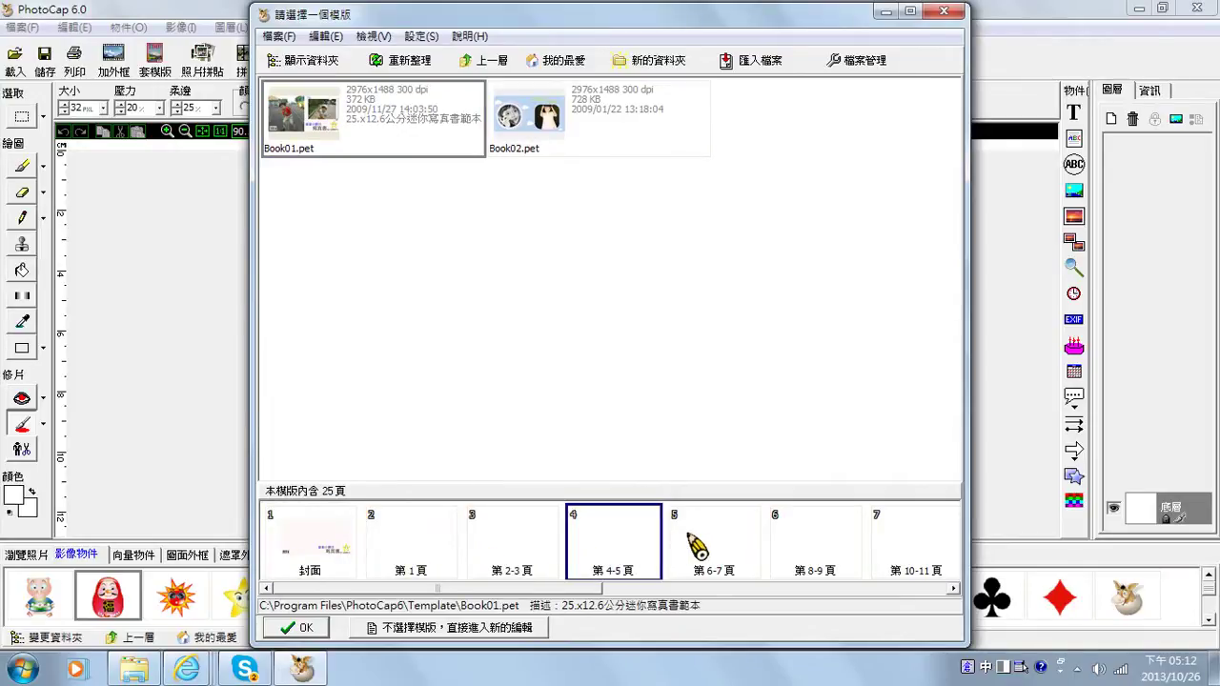
left_click(696, 546)
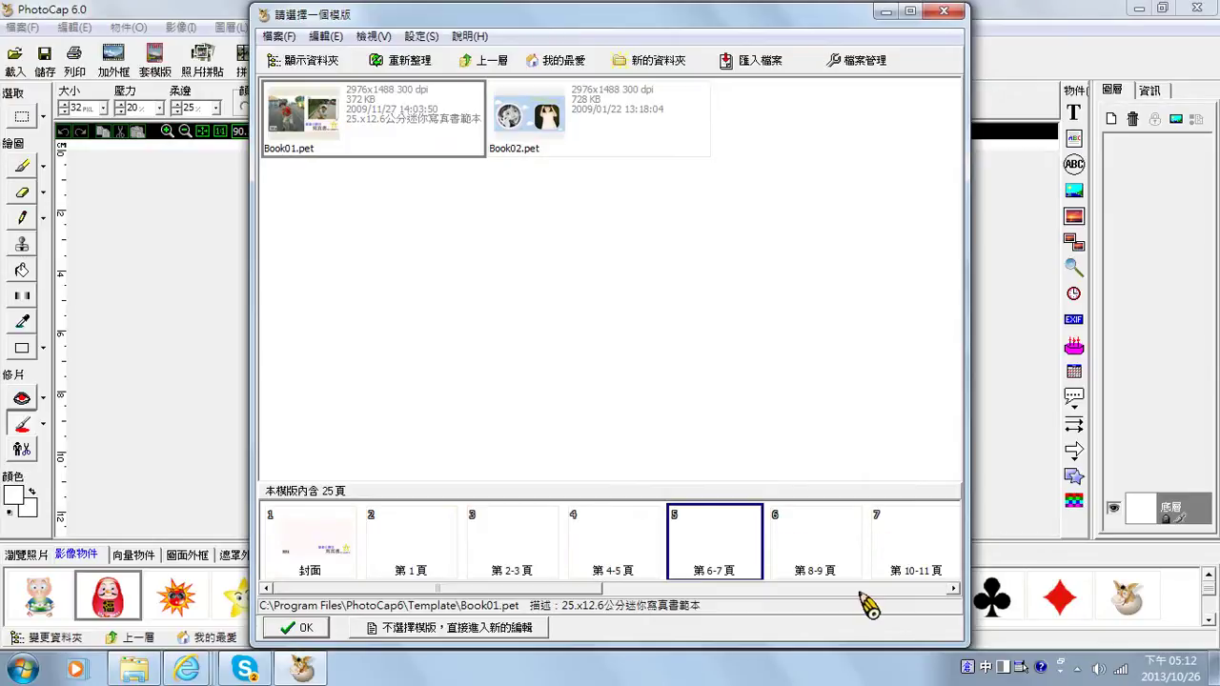
scroll(866, 528, "down", 3)
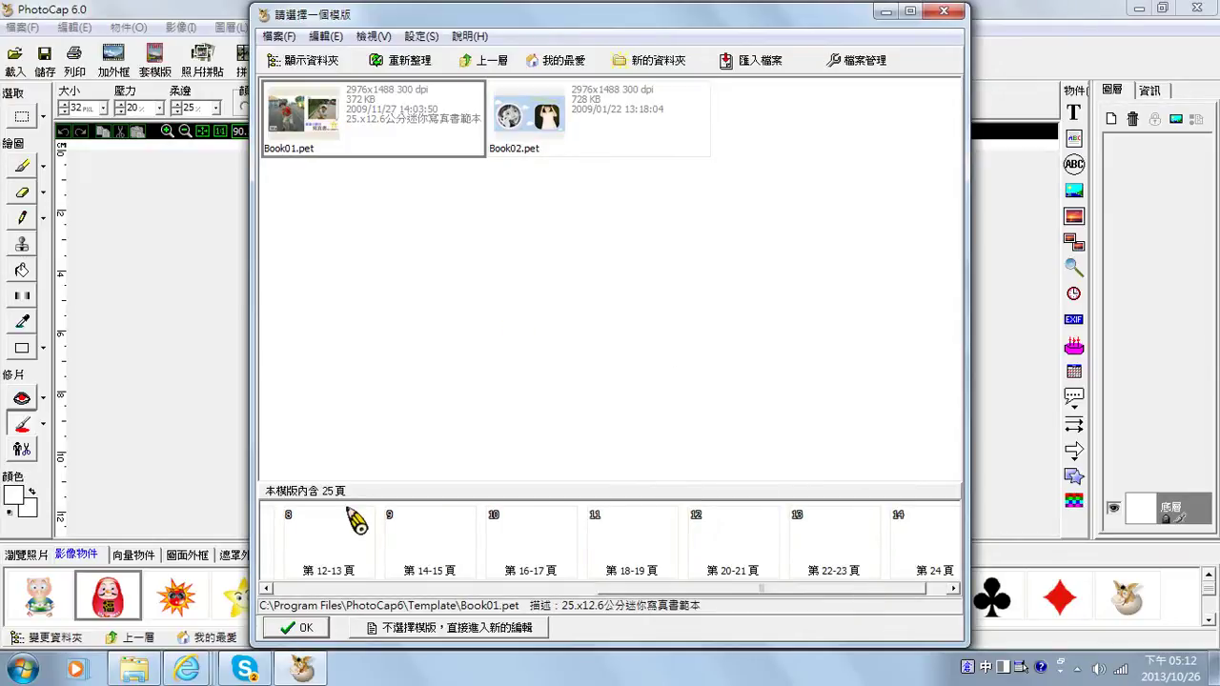
Create the photo book from the template Book02.pet
left_click(560, 125)
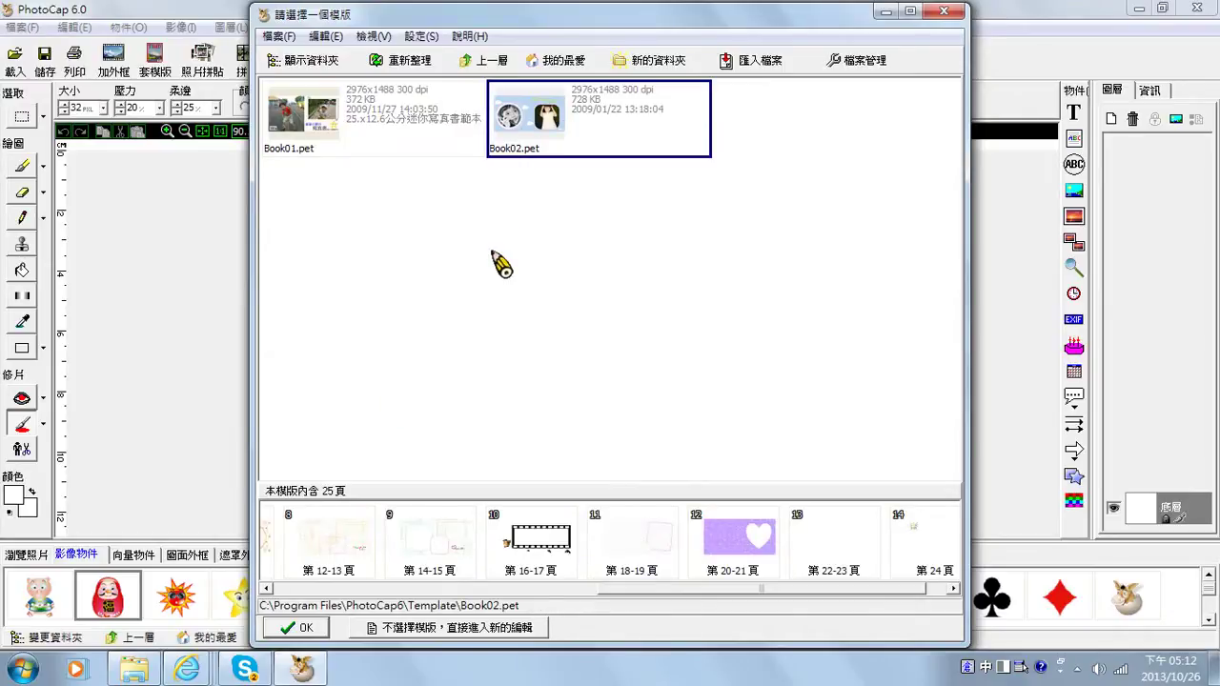
left_click(305, 629)
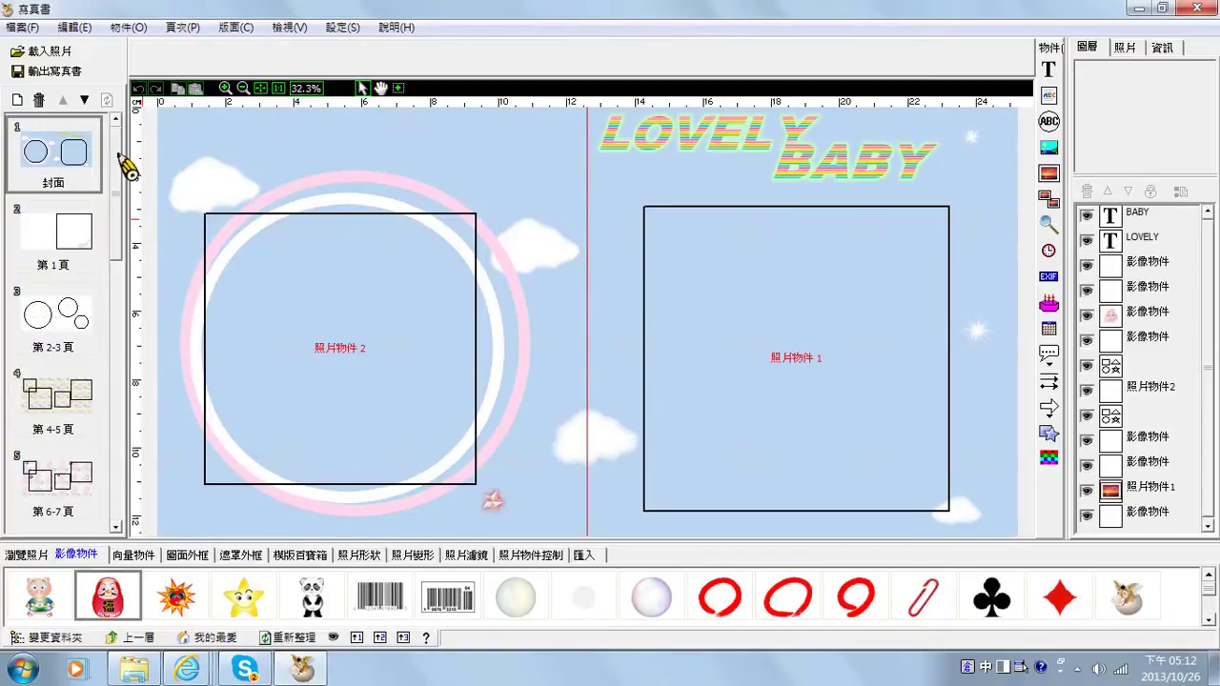
Examine the photo book's page layouts, from page 1 through pages 4-5 and 18-19 to page 24, and return to the cover
left_click(92, 238)
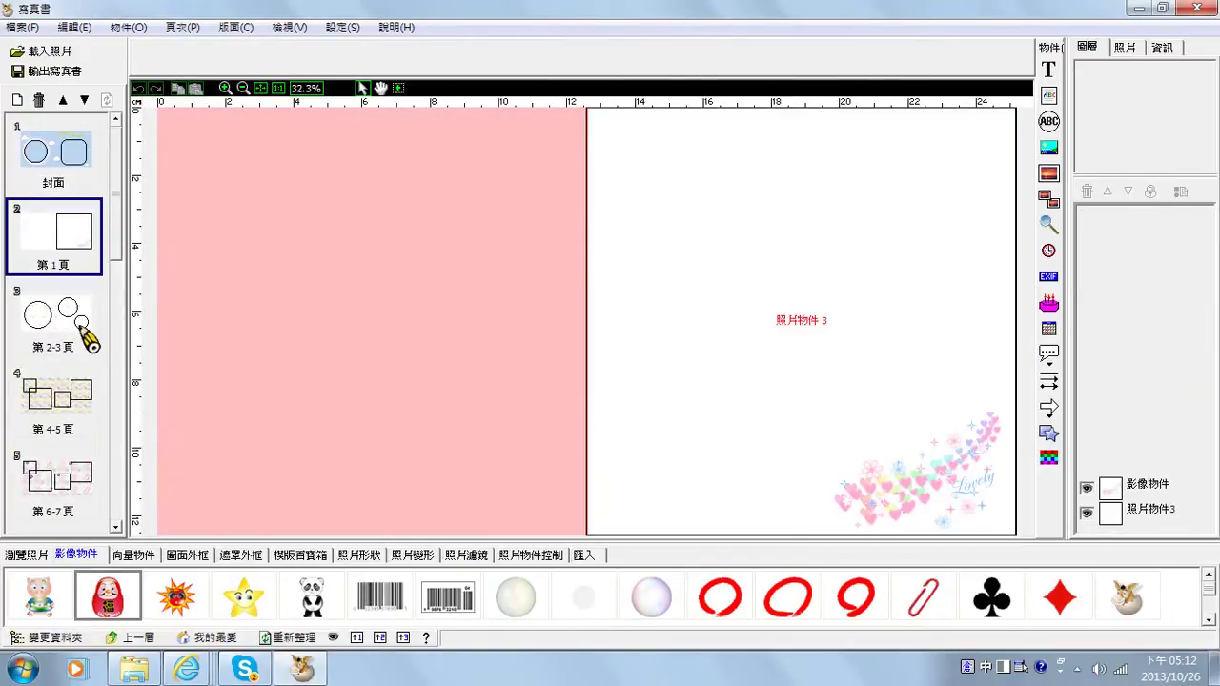
left_click(87, 338)
left_click(86, 395)
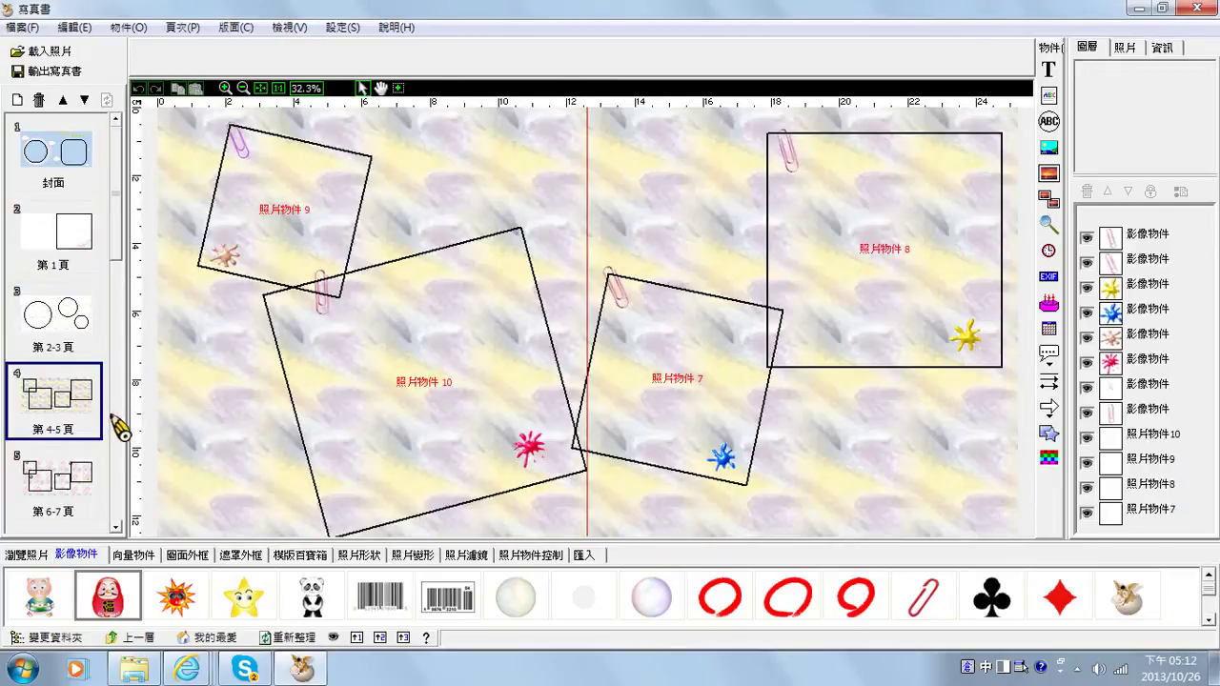
scroll(116, 428, "down", 10)
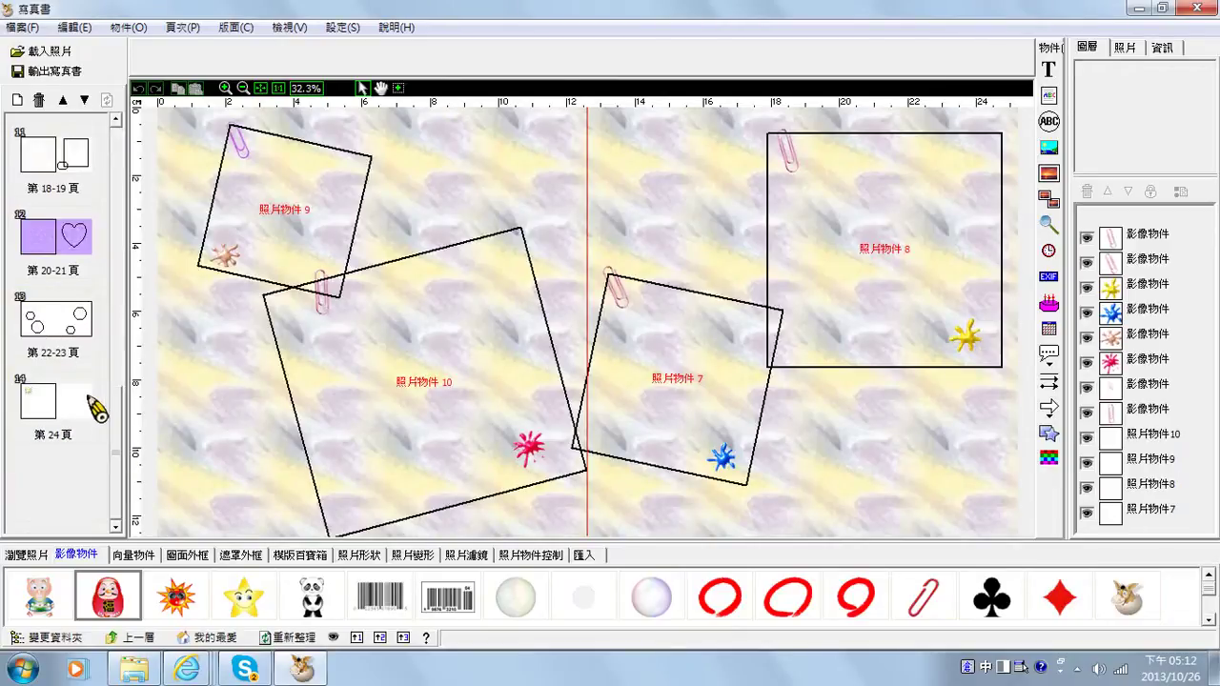
left_click(97, 410)
left_click(89, 321)
left_click(89, 245)
left_click(88, 193)
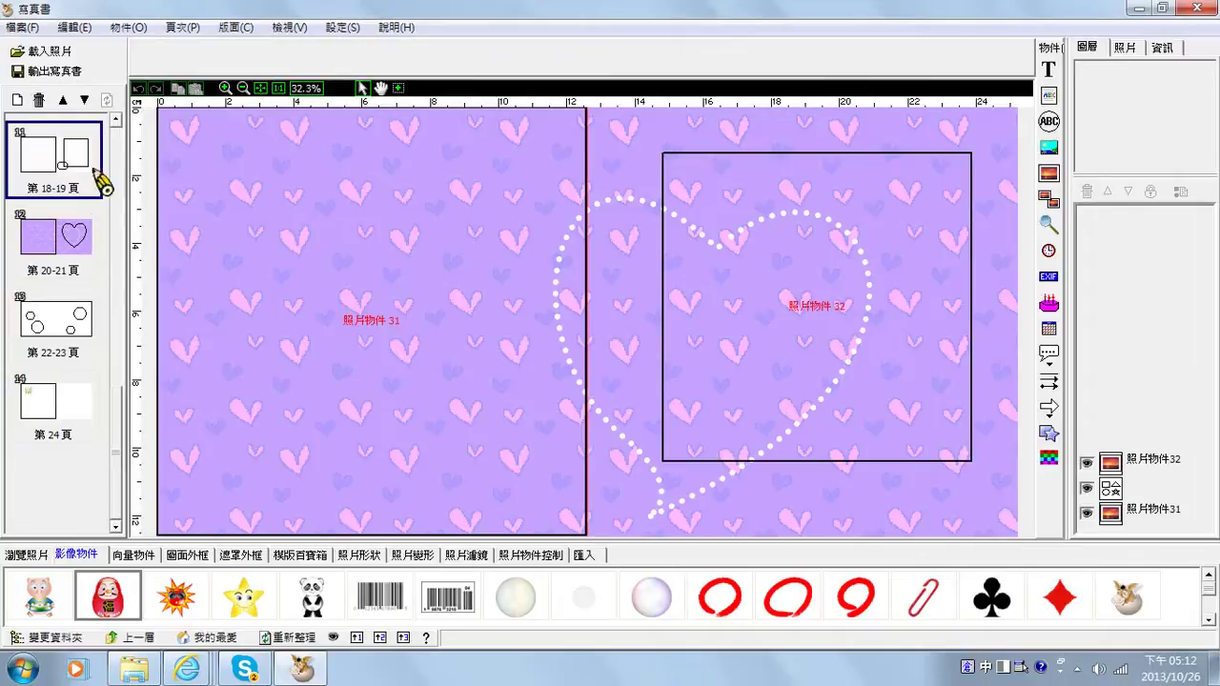
key("Home")
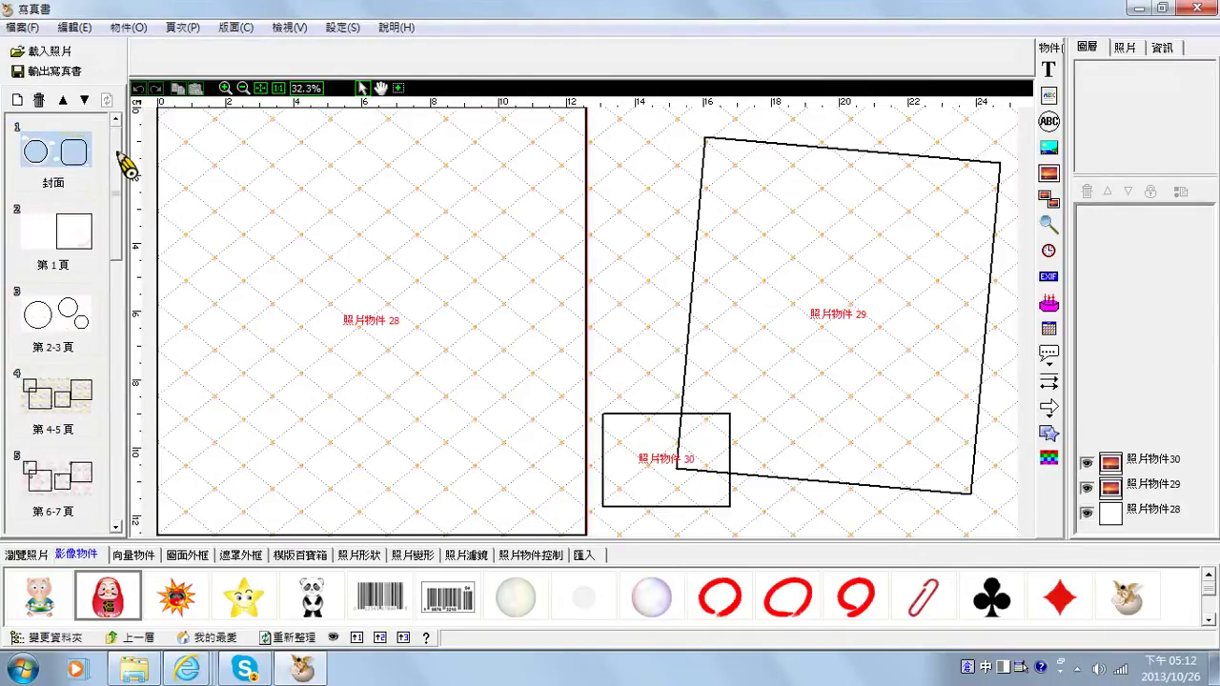
left_click(78, 174)
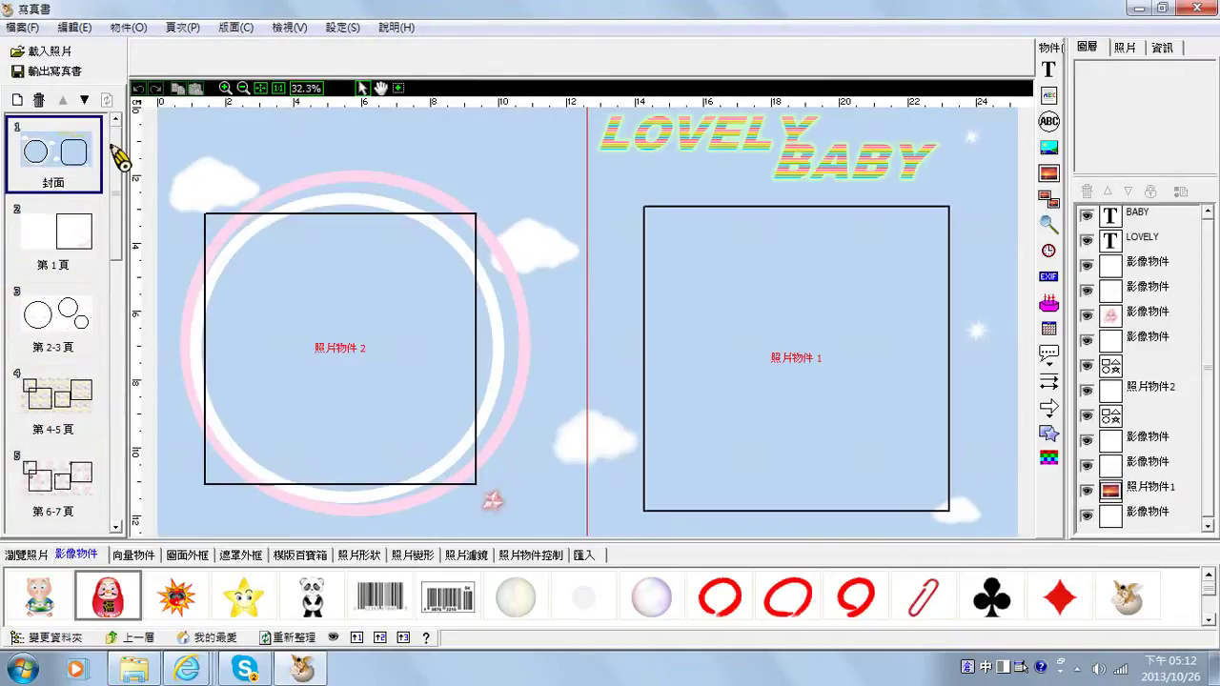
Select the cover's title texts LOVELY and BABY in turn
left_click(688, 165)
left_click(693, 150)
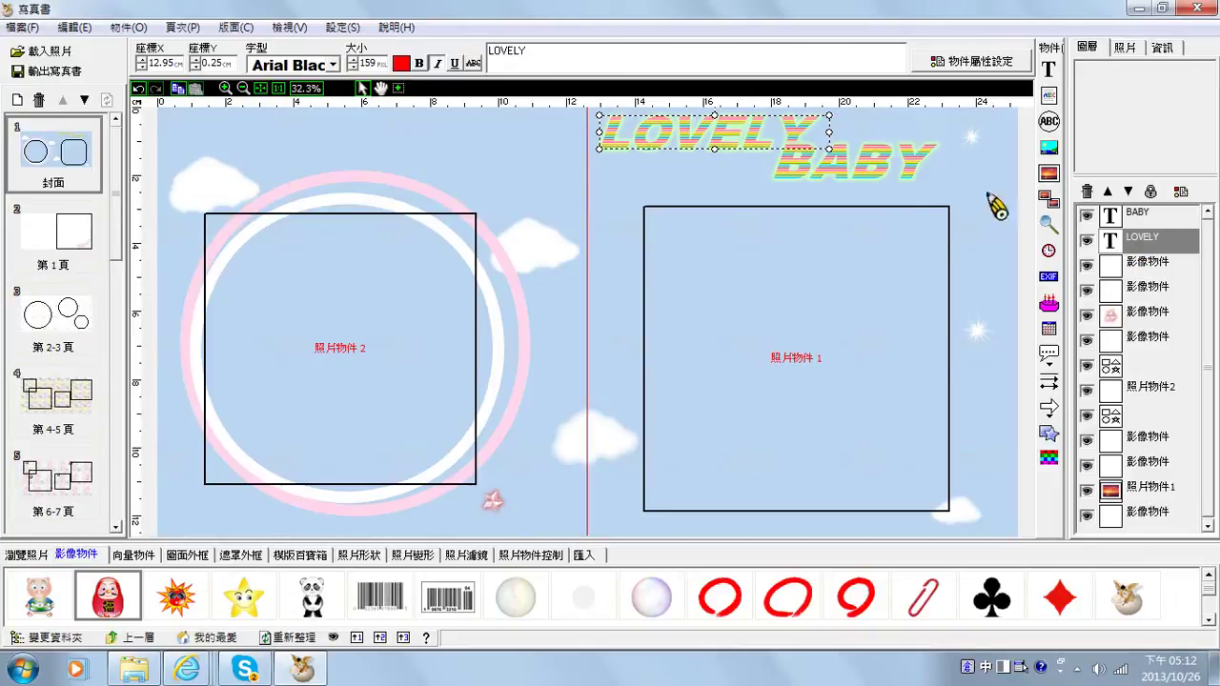
left_click(843, 173)
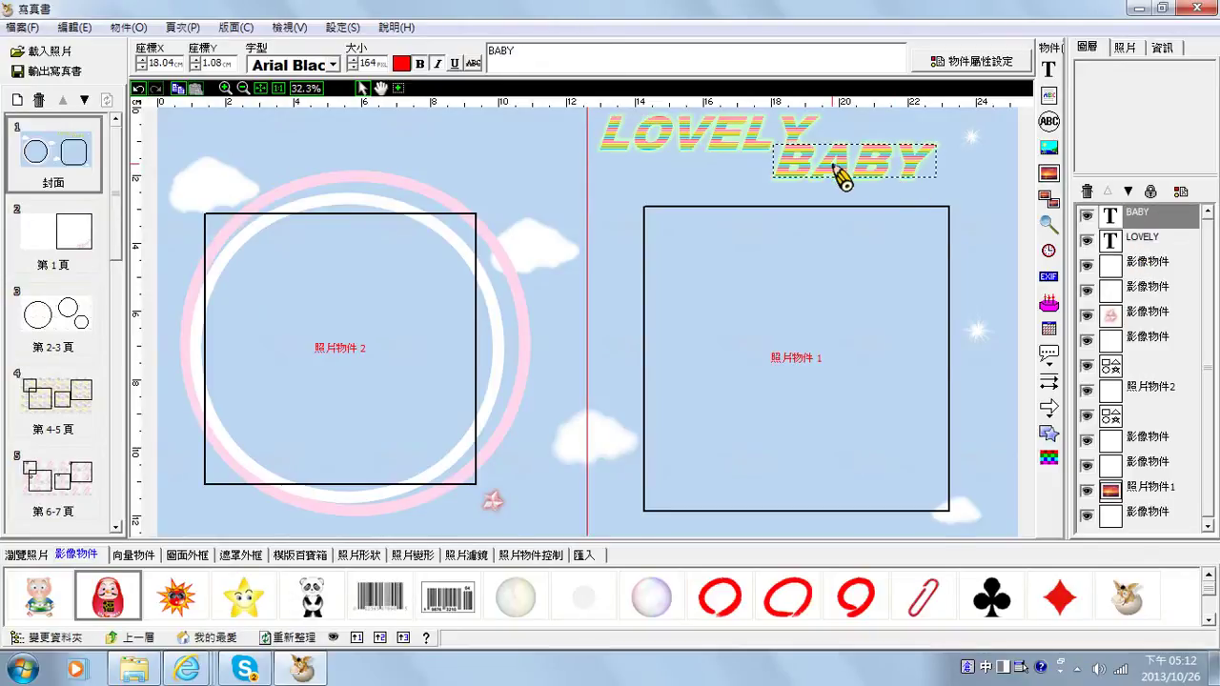
Fill the photo book's photo frames with the photos from IMG_0002.JPG through R0011147.JPG, starting from the cover's front photo object
left_click(785, 371)
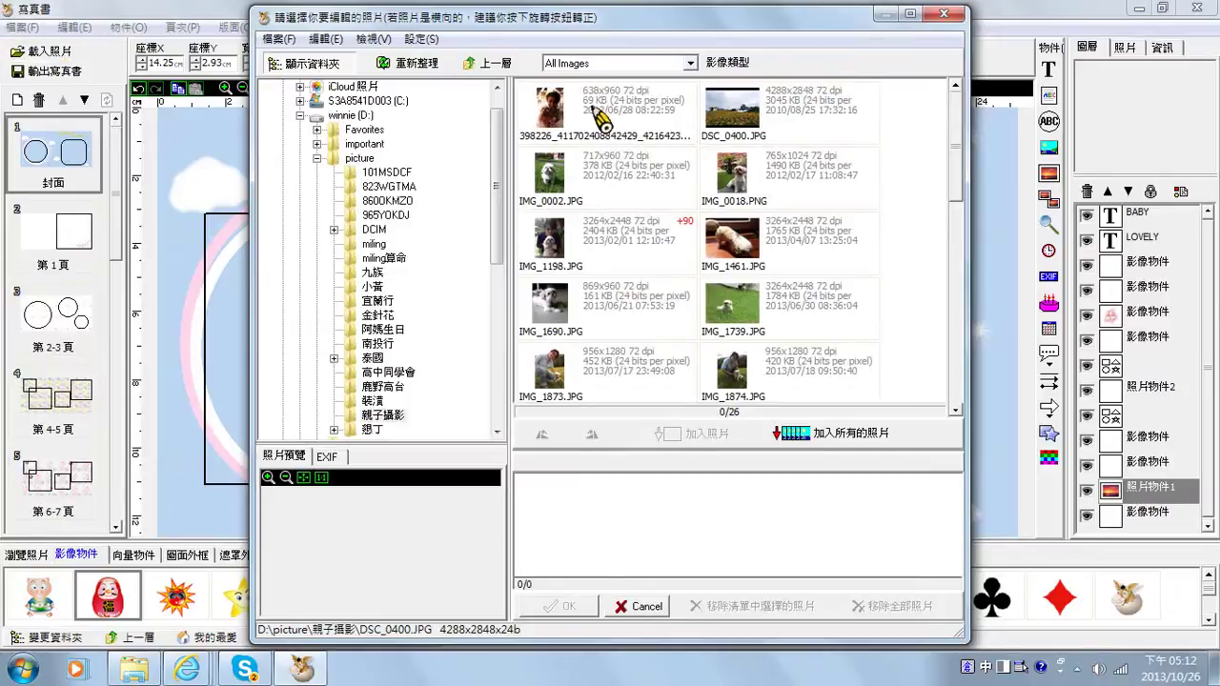
left_click(629, 177)
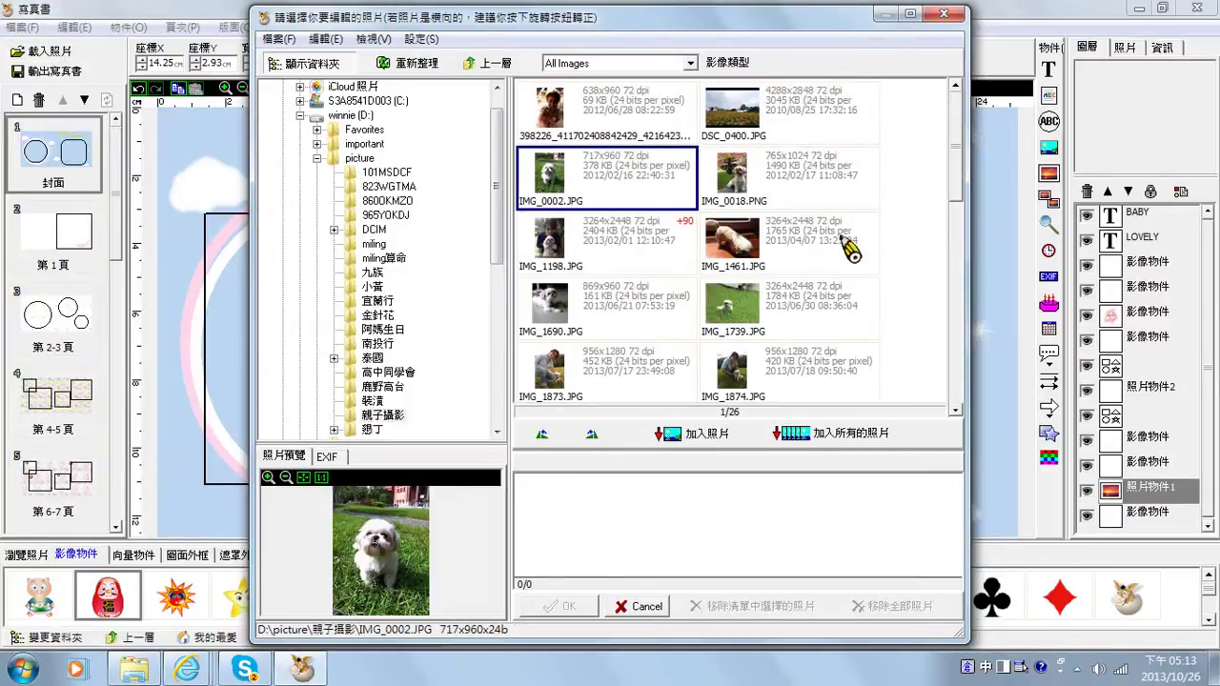
left_click(956, 342)
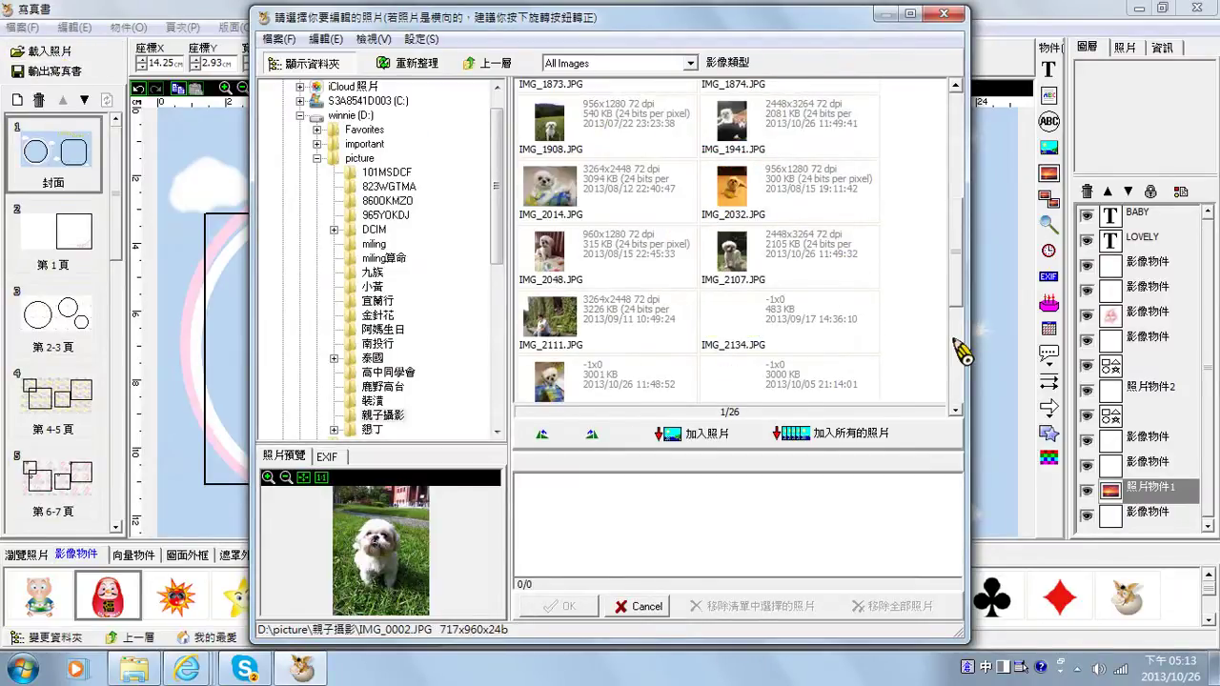
left_click(955, 345)
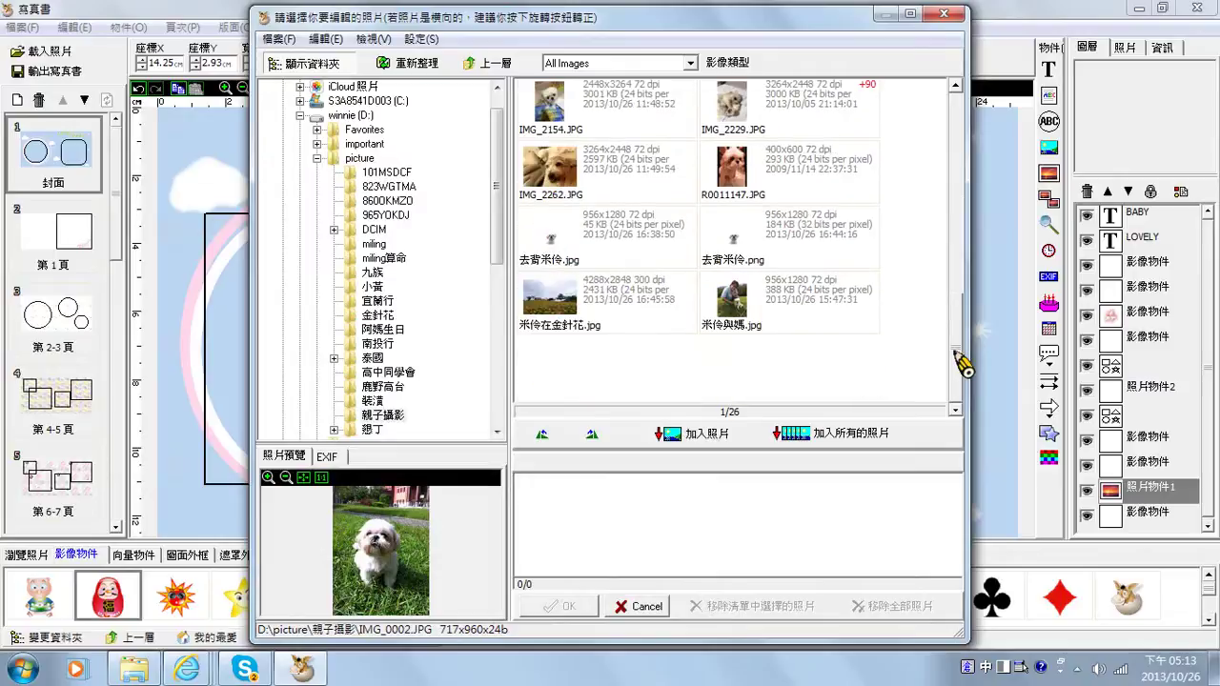
left_click(799, 190, "shift")
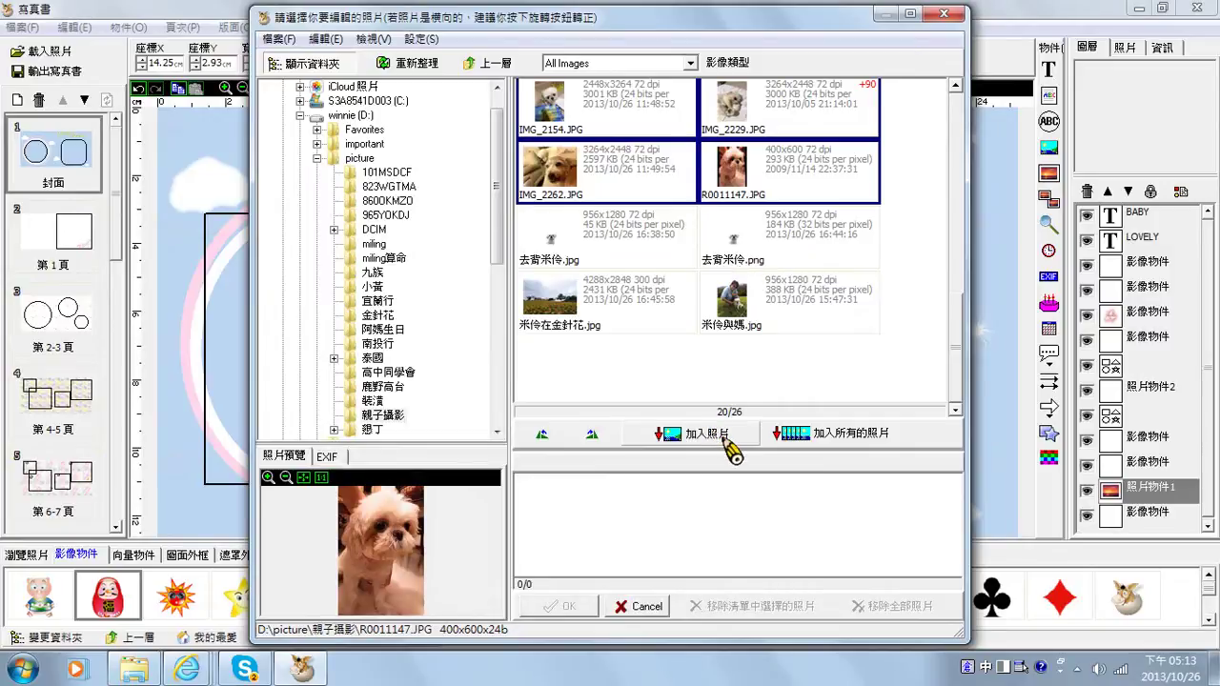
left_click(958, 126)
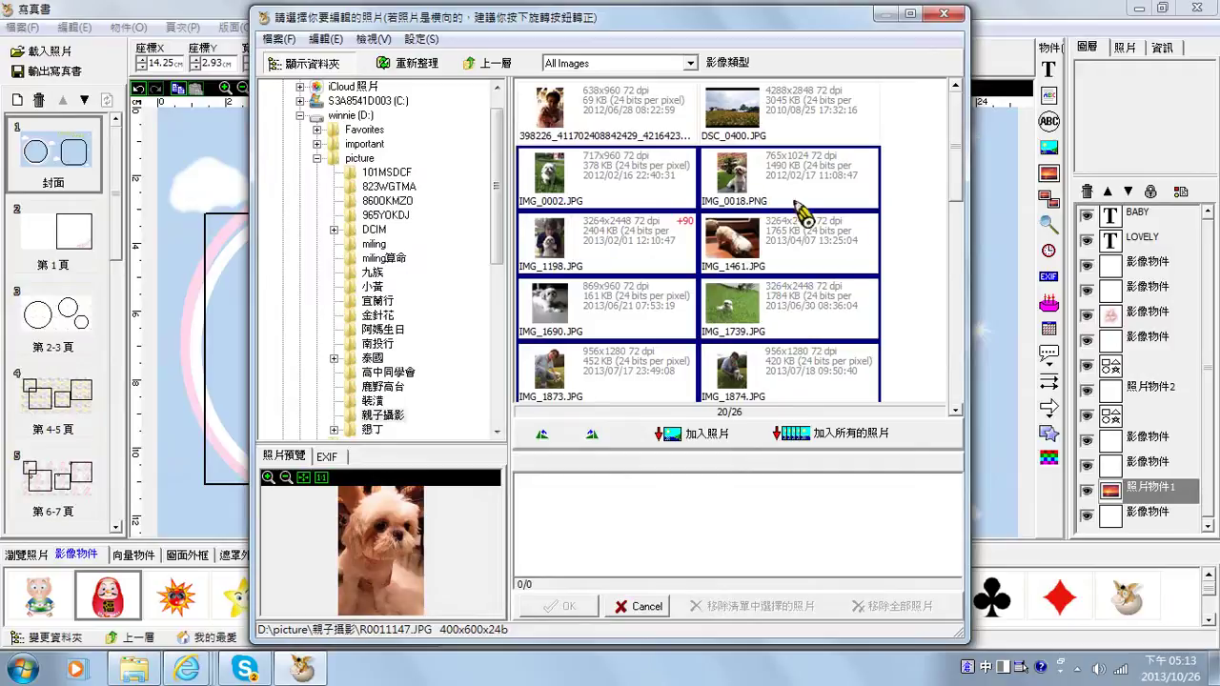
left_click(957, 329)
left_click(958, 345)
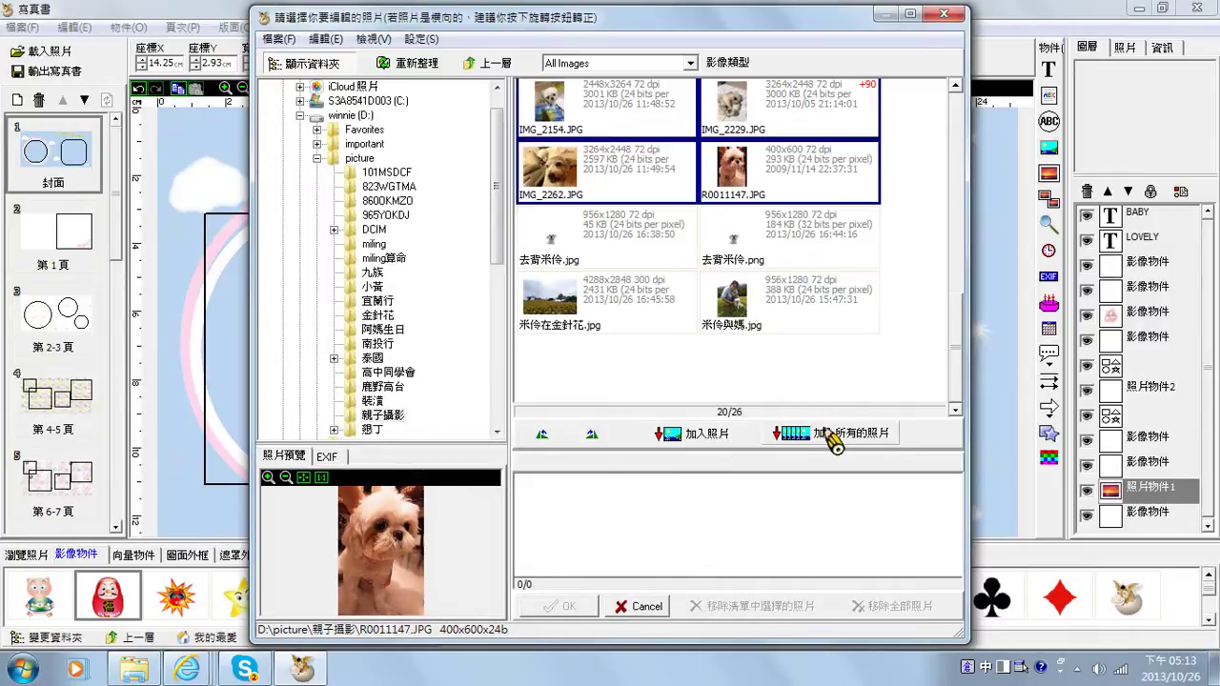
left_click(729, 440)
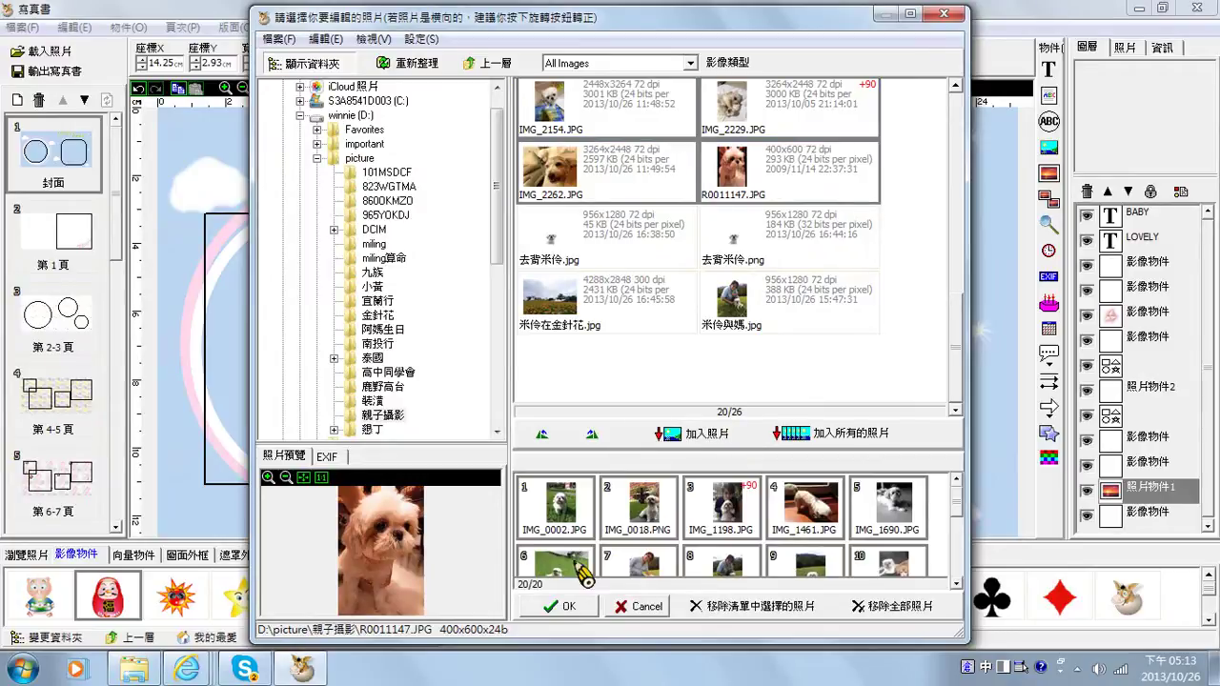
mouse_move(958, 497)
left_mouse_down()
mouse_move(957, 550)
mouse_move(957, 498)
left_mouse_up()
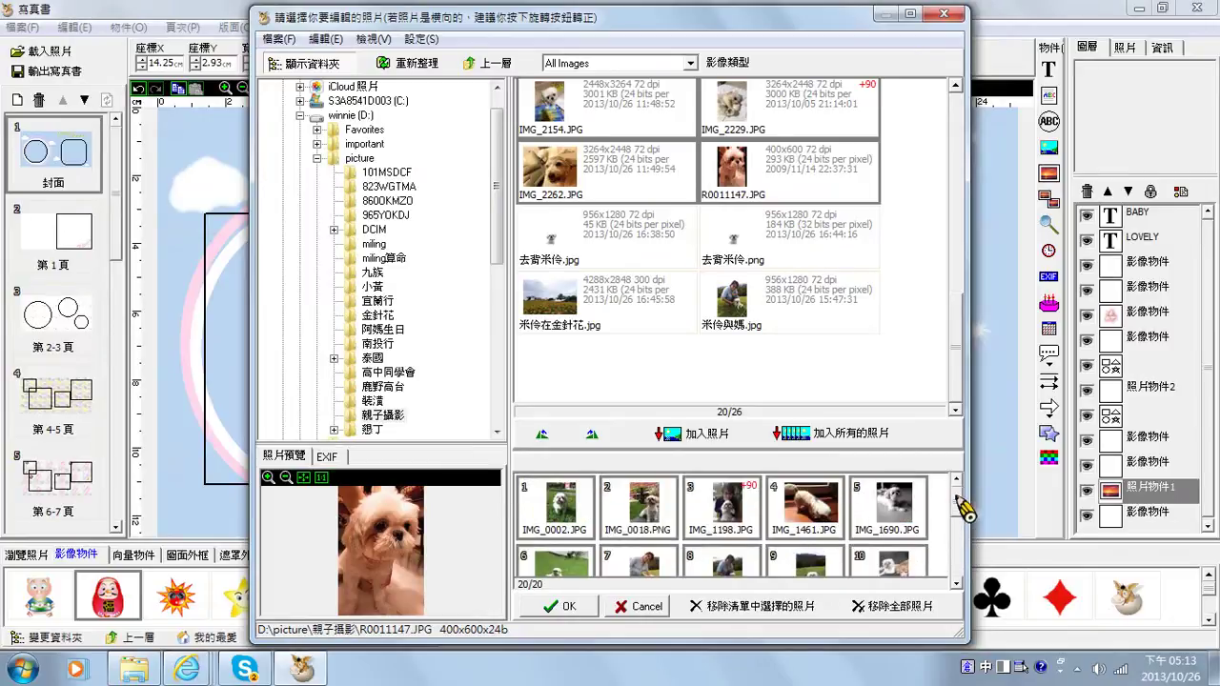
left_click(560, 607)
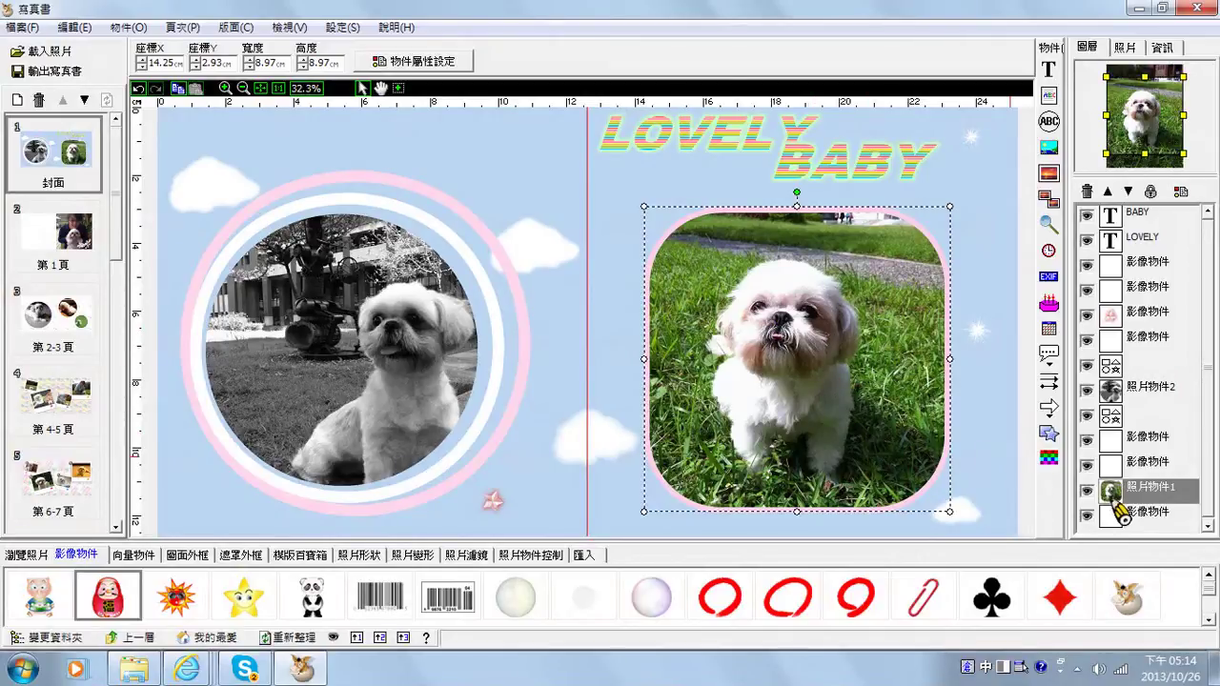
Apply a heart-shaped selection to the cloud beside the circular cover photo
left_click(1162, 463)
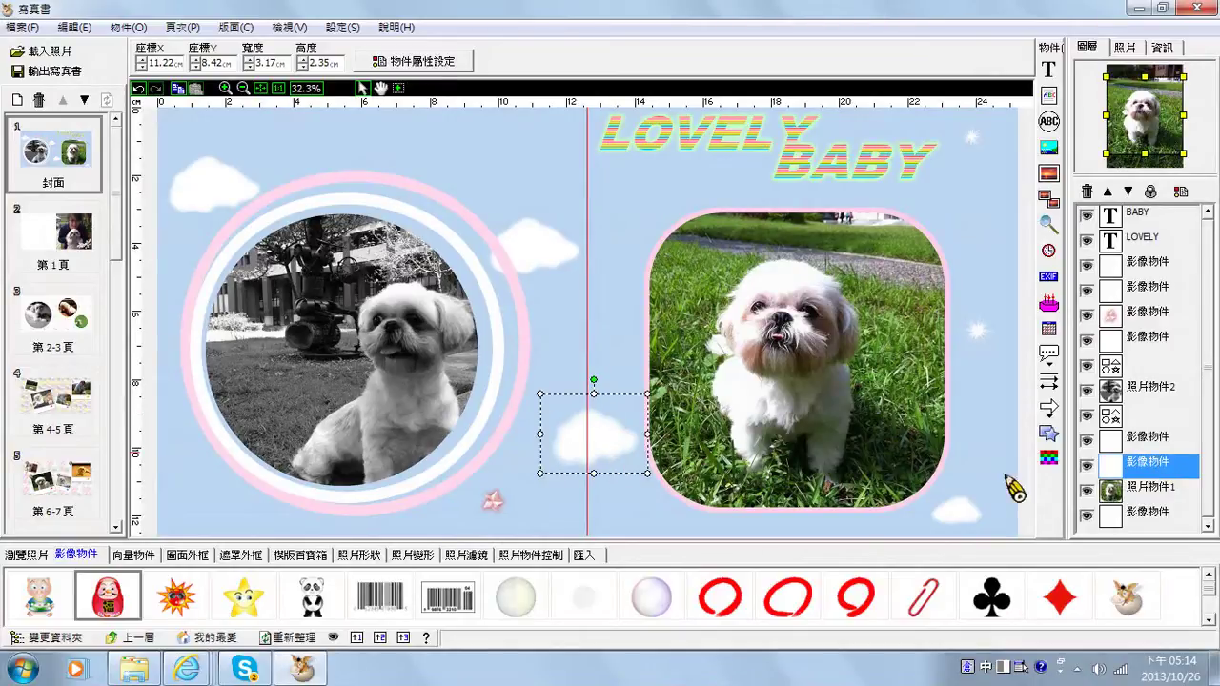
left_click(1148, 437)
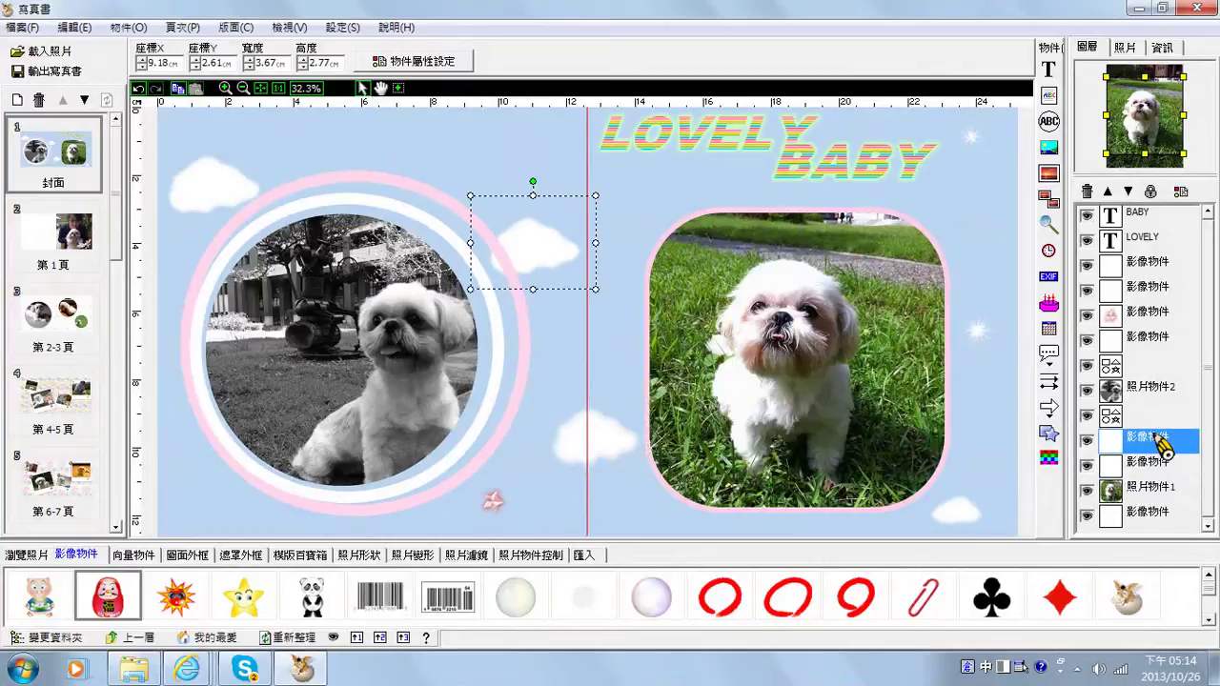
double_click(554, 252)
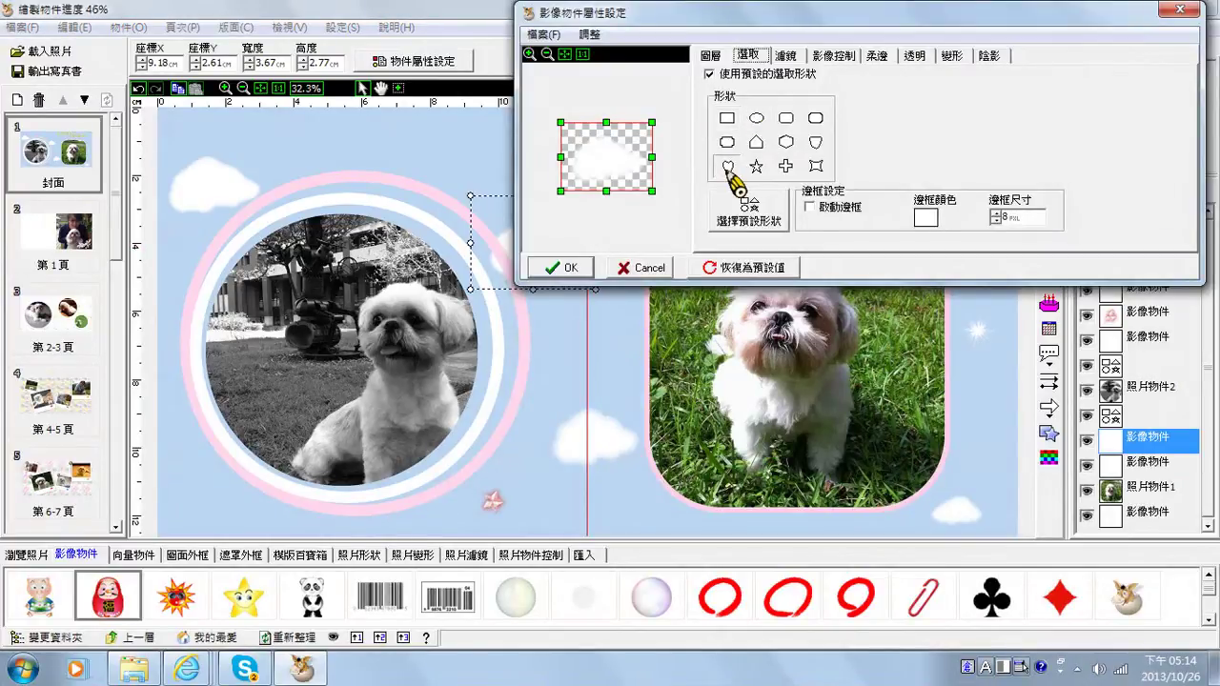
left_click(760, 167)
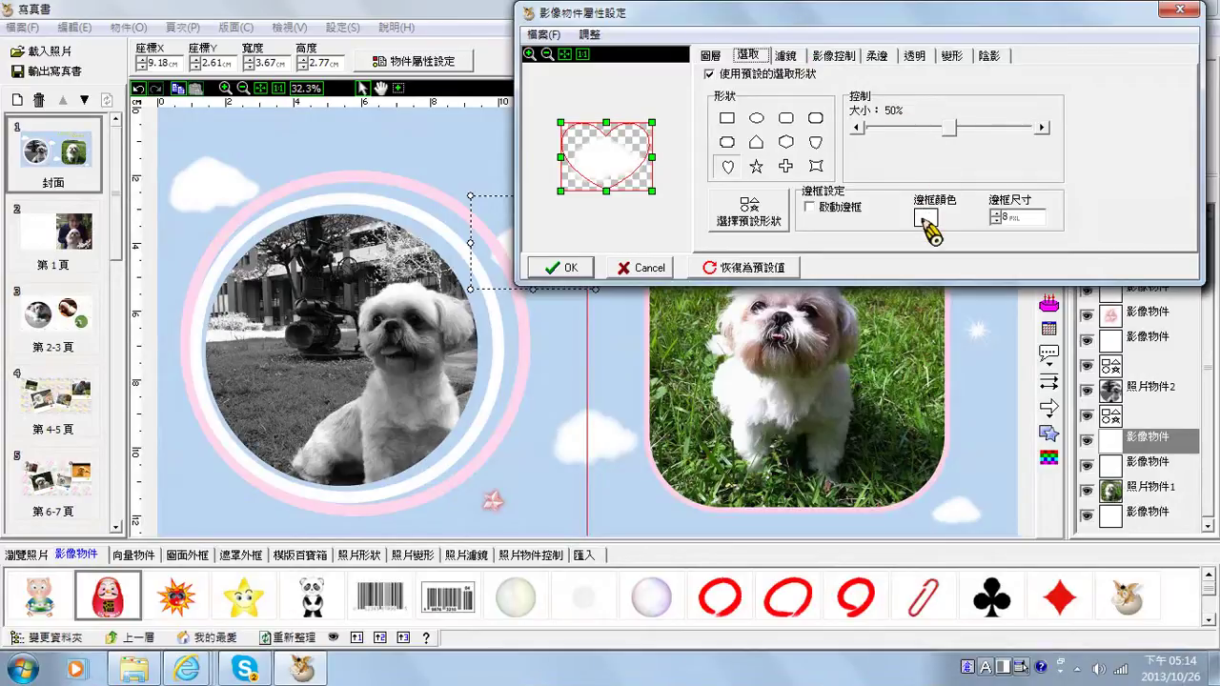
left_click(566, 268)
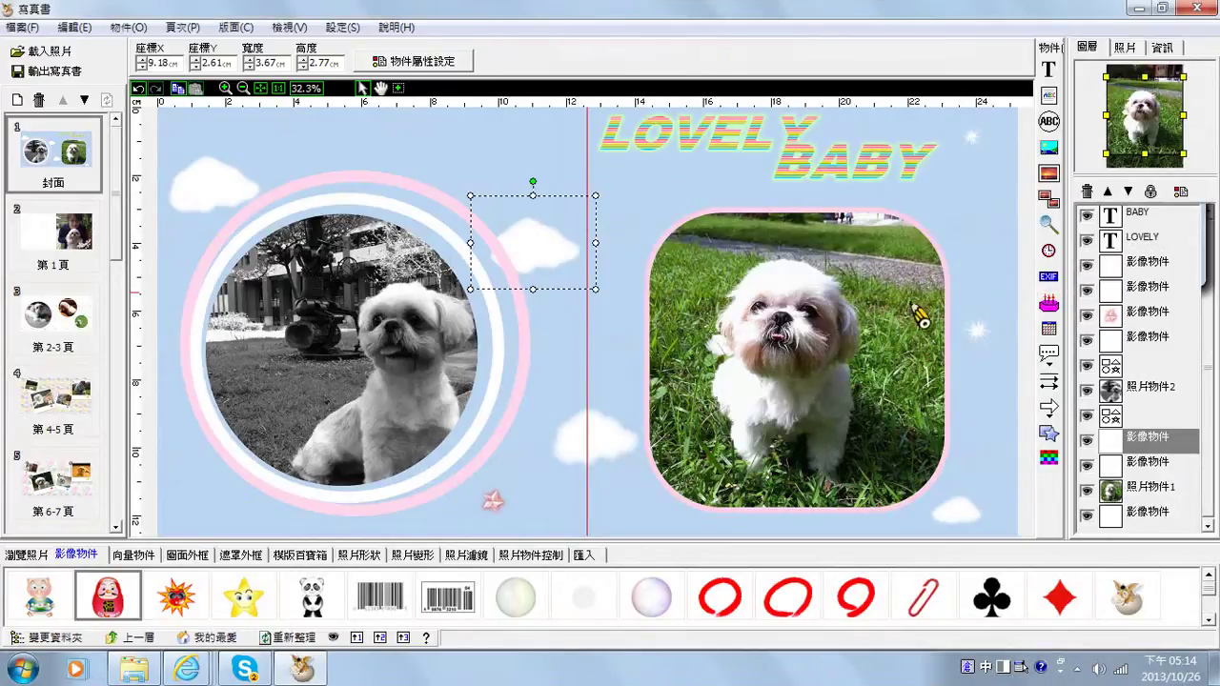
Try the heart-shaped balloon on the pink outer ring around the circular cover photo, then return it to a circle
left_click(1133, 416)
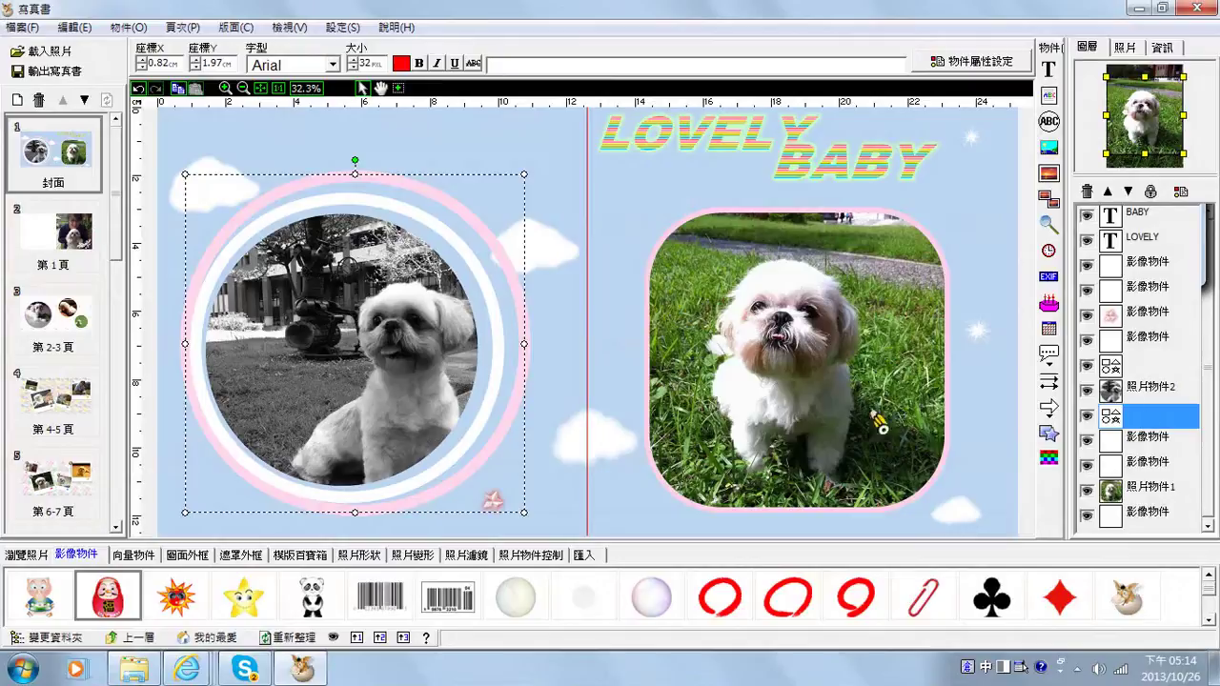
left_click(574, 286)
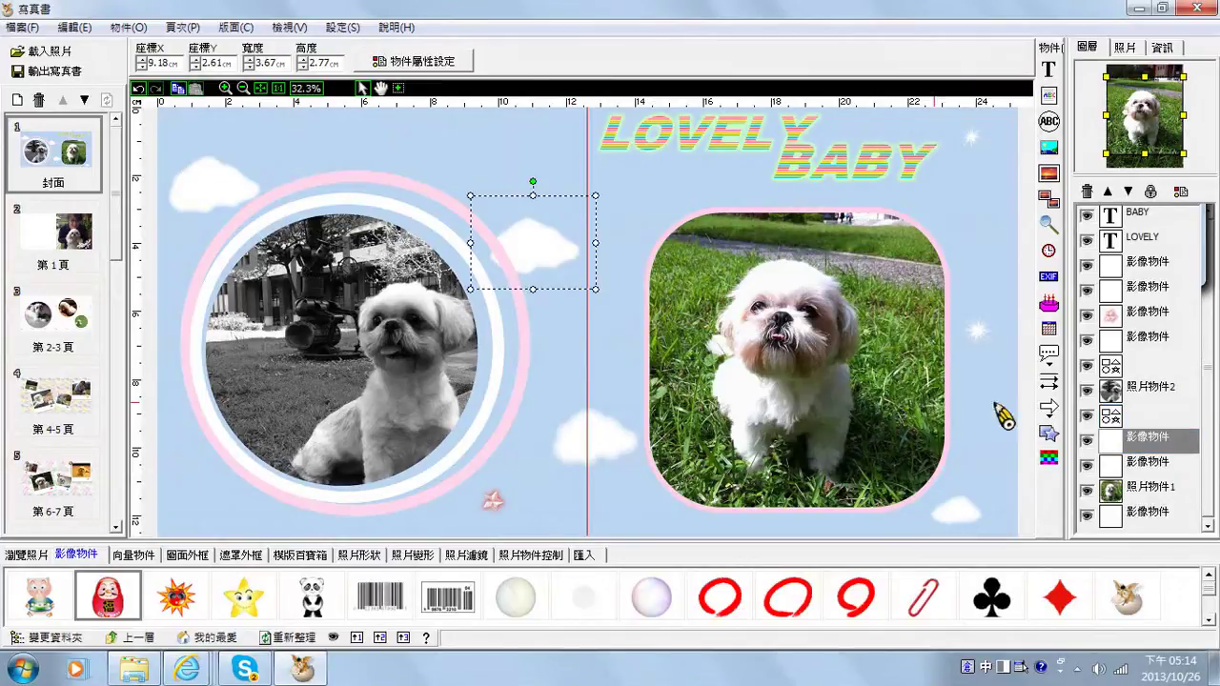
left_click(1120, 419)
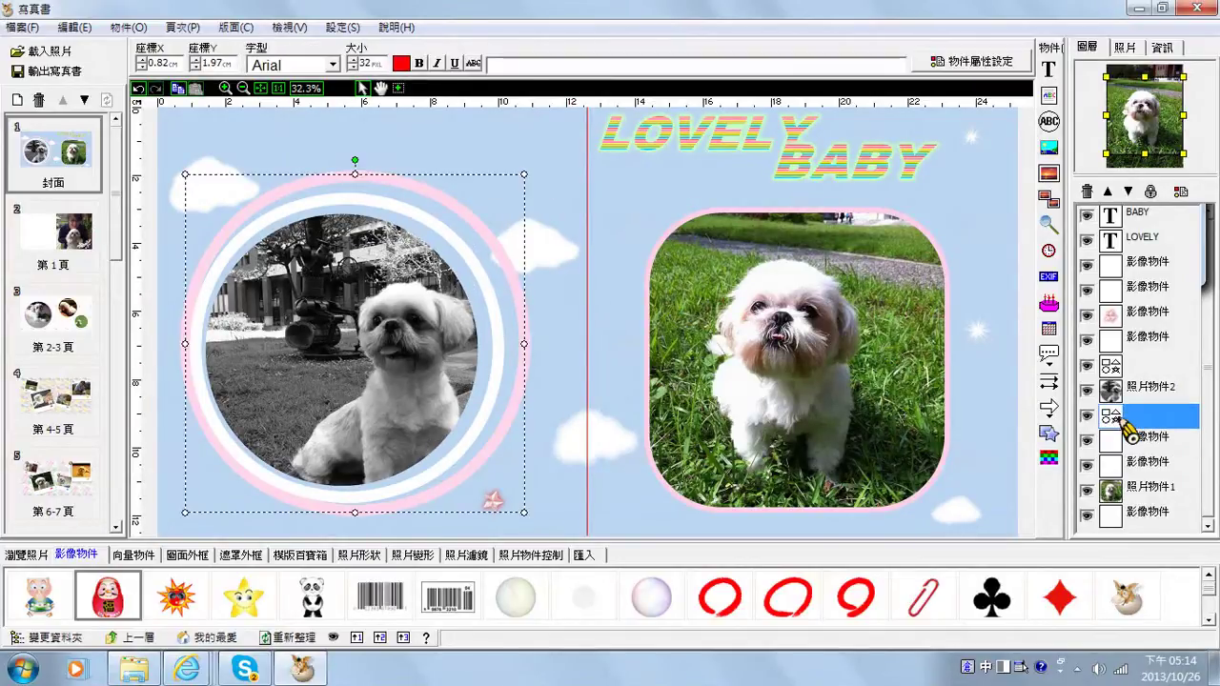
double_click(525, 305)
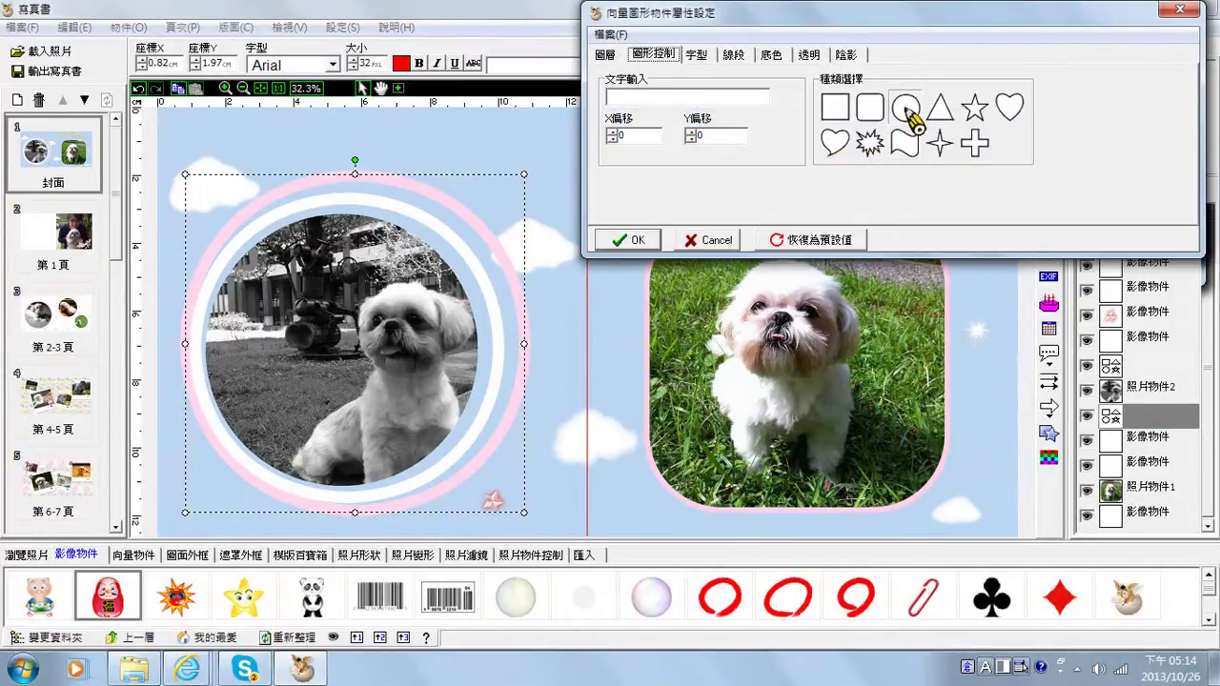
left_click(834, 143)
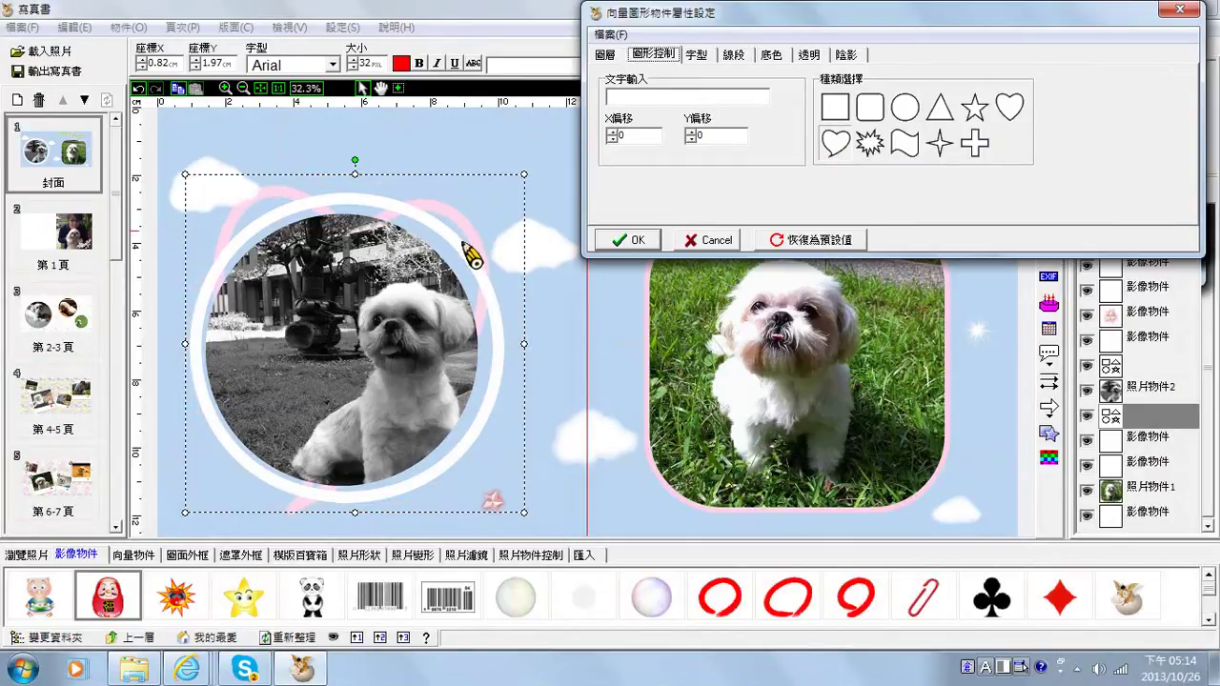
left_click(901, 119)
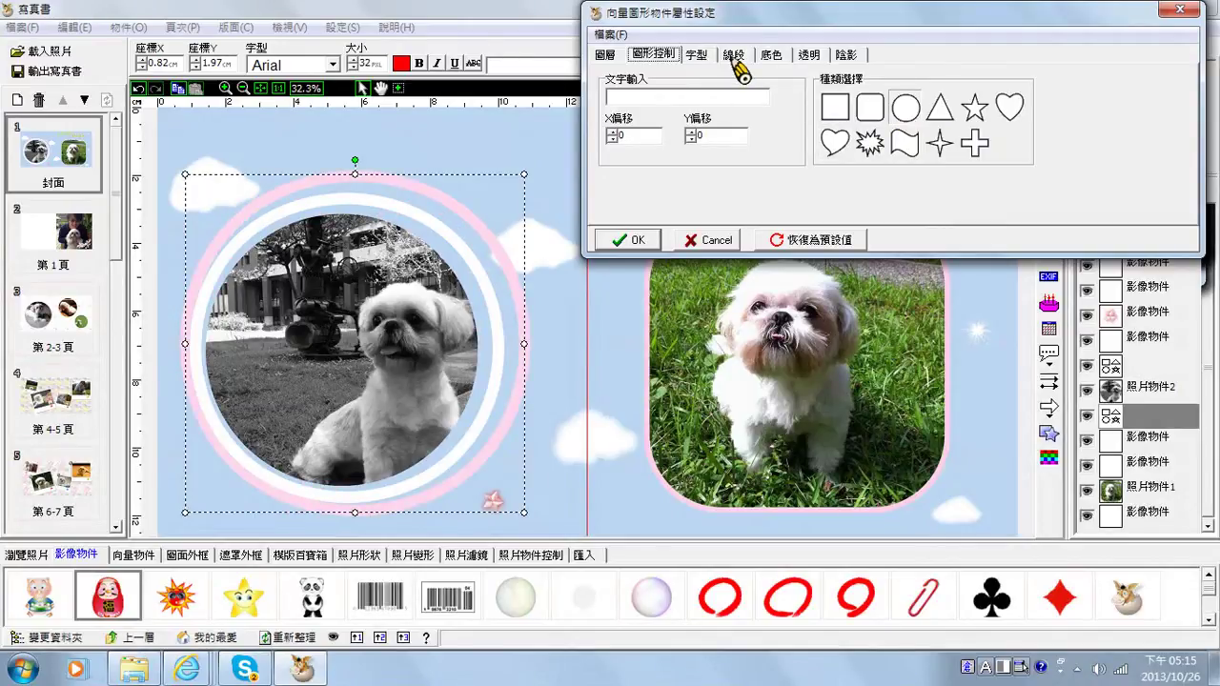
Set the outer ring's line color to dark blue
left_click(698, 57)
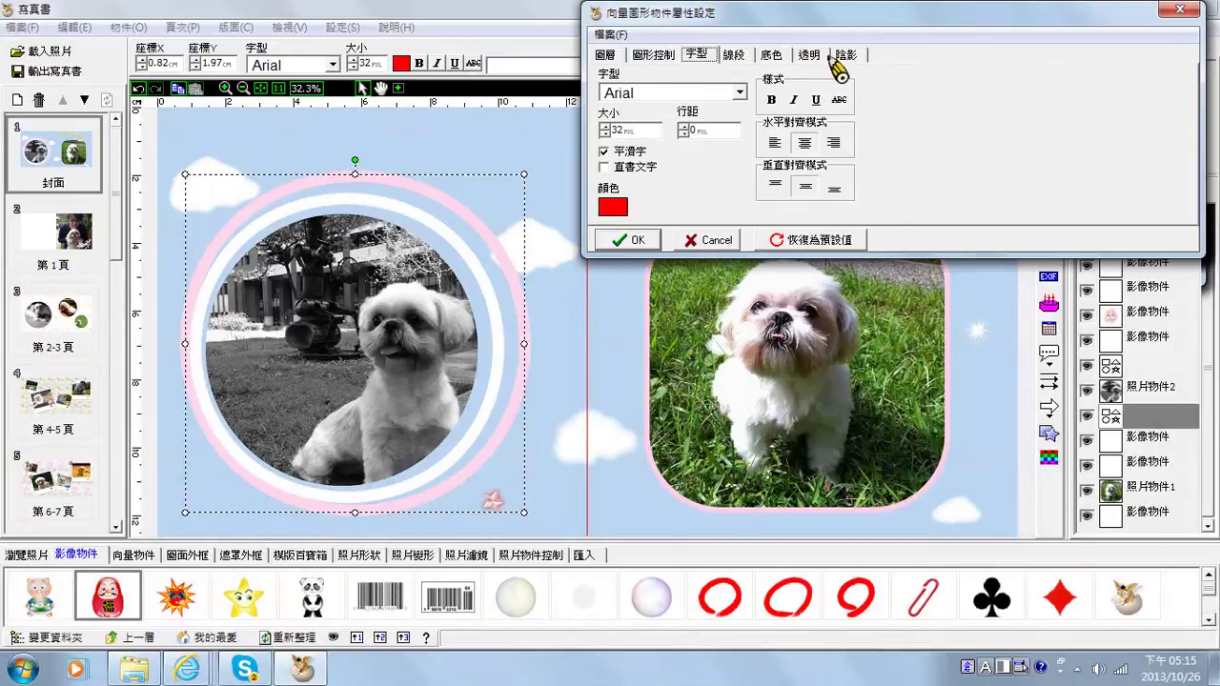
left_click(775, 58)
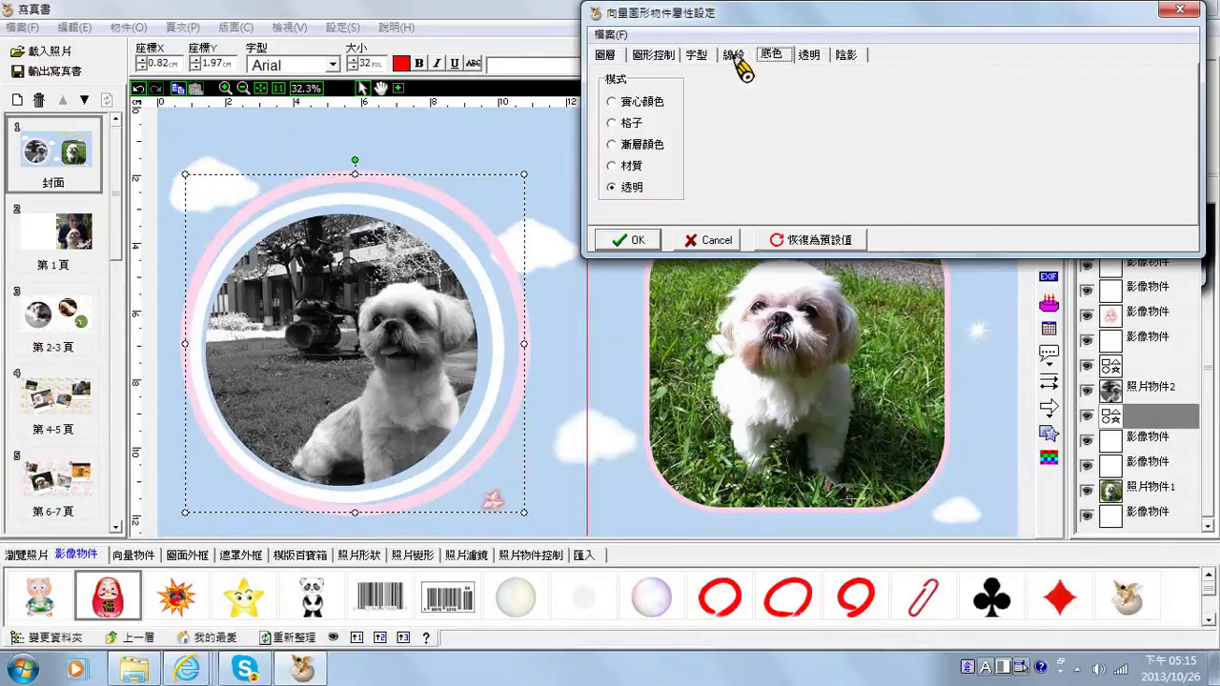
left_click(735, 57)
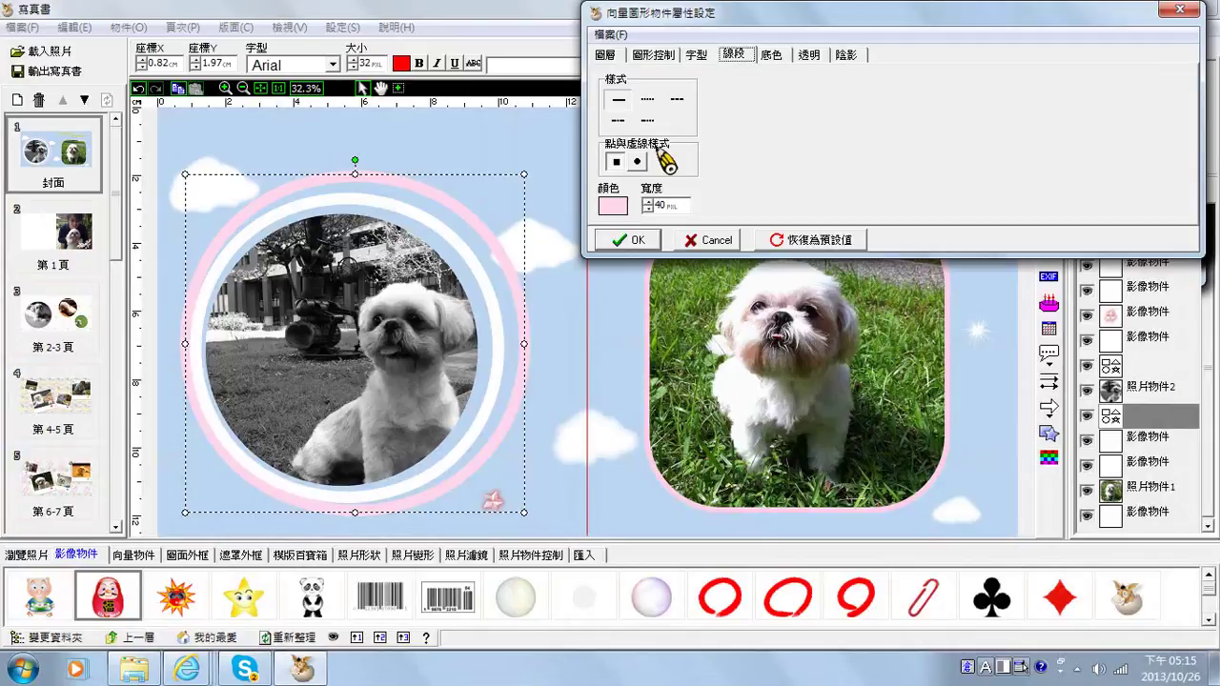
left_click(615, 206)
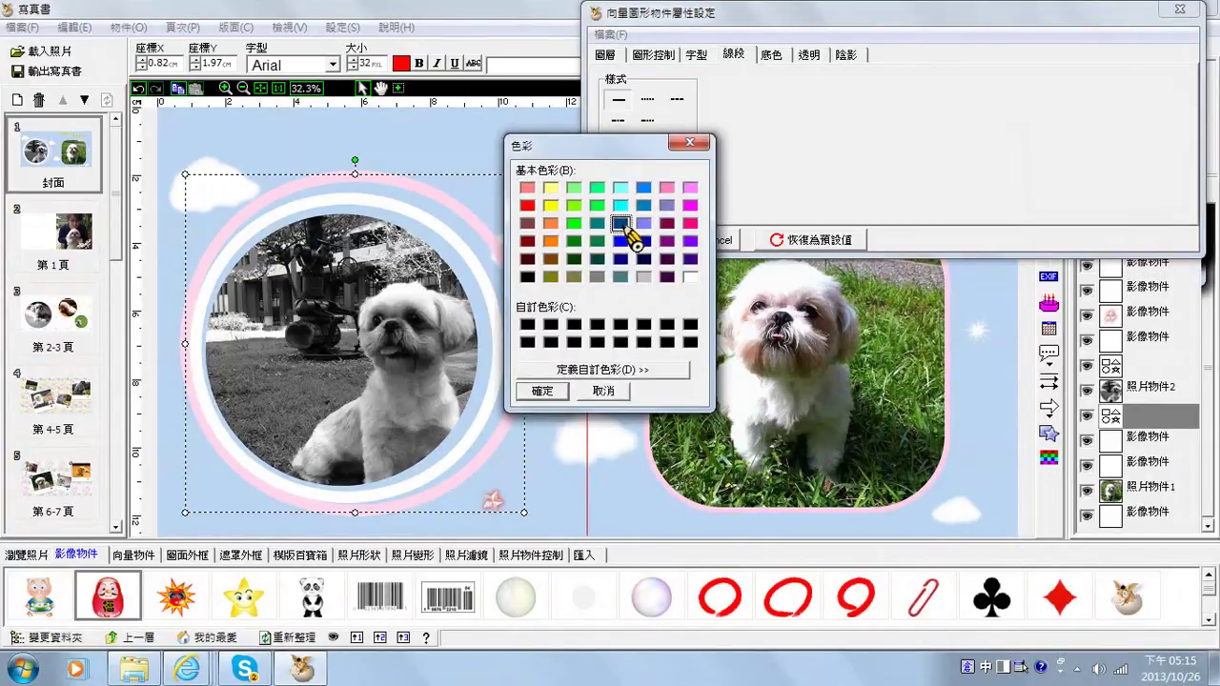
left_click(541, 398)
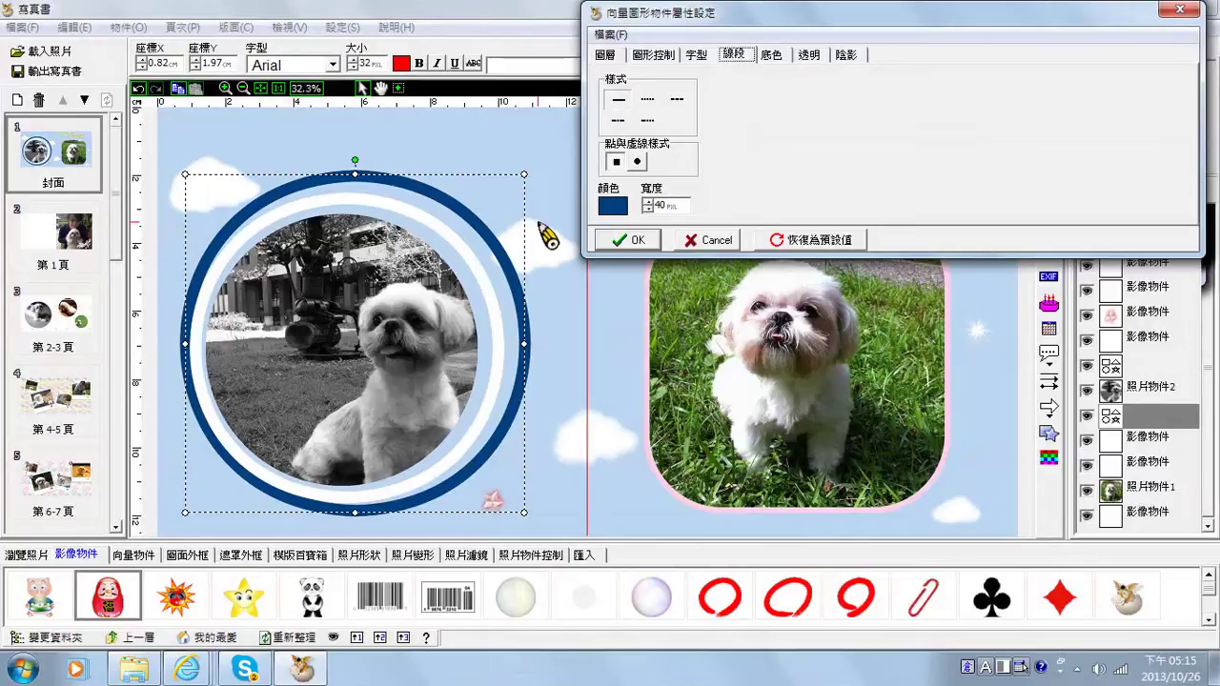
Set the outer ring's line color to yellow and apply the vector shape properties
left_click(617, 208)
left_click(551, 205)
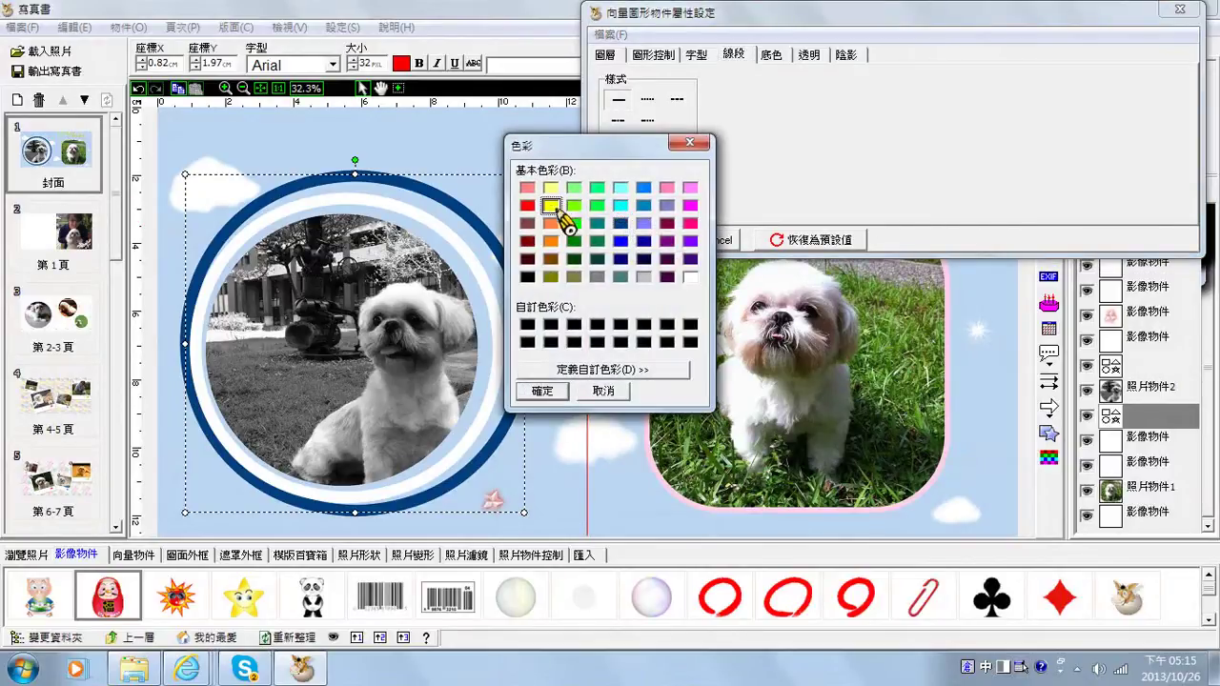
left_click(539, 391)
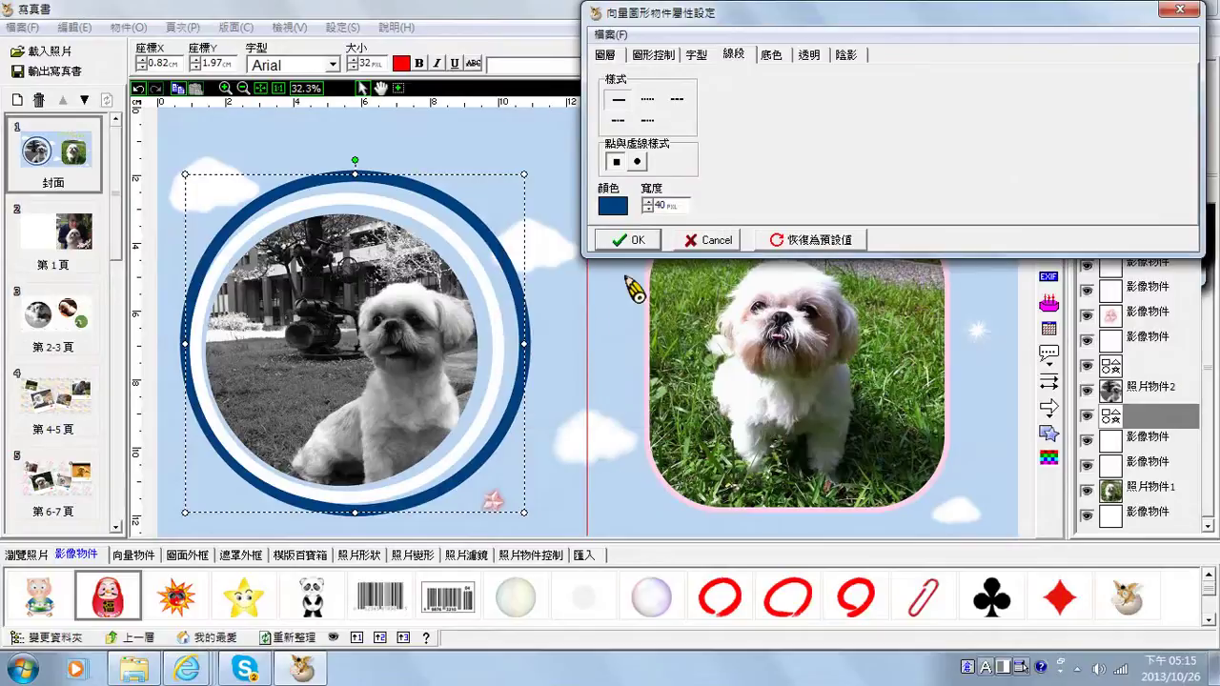
left_click(656, 244)
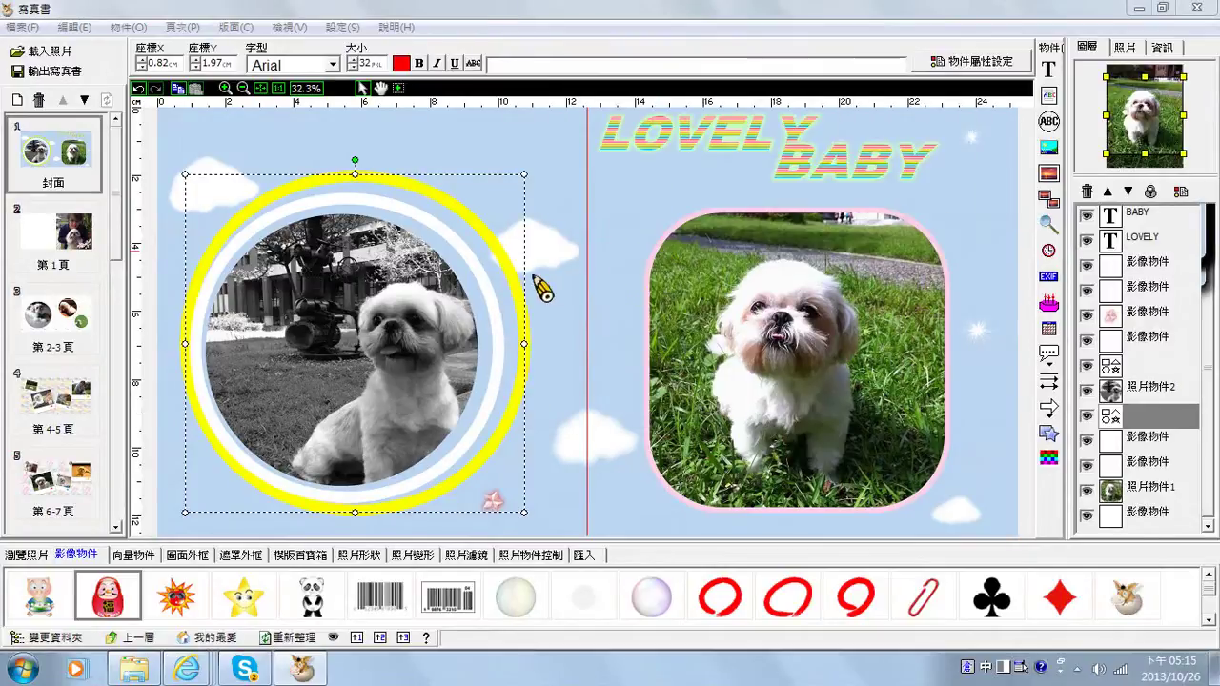
Examine the shape and border settings of the rounded front cover photo without changing them
left_click(682, 246)
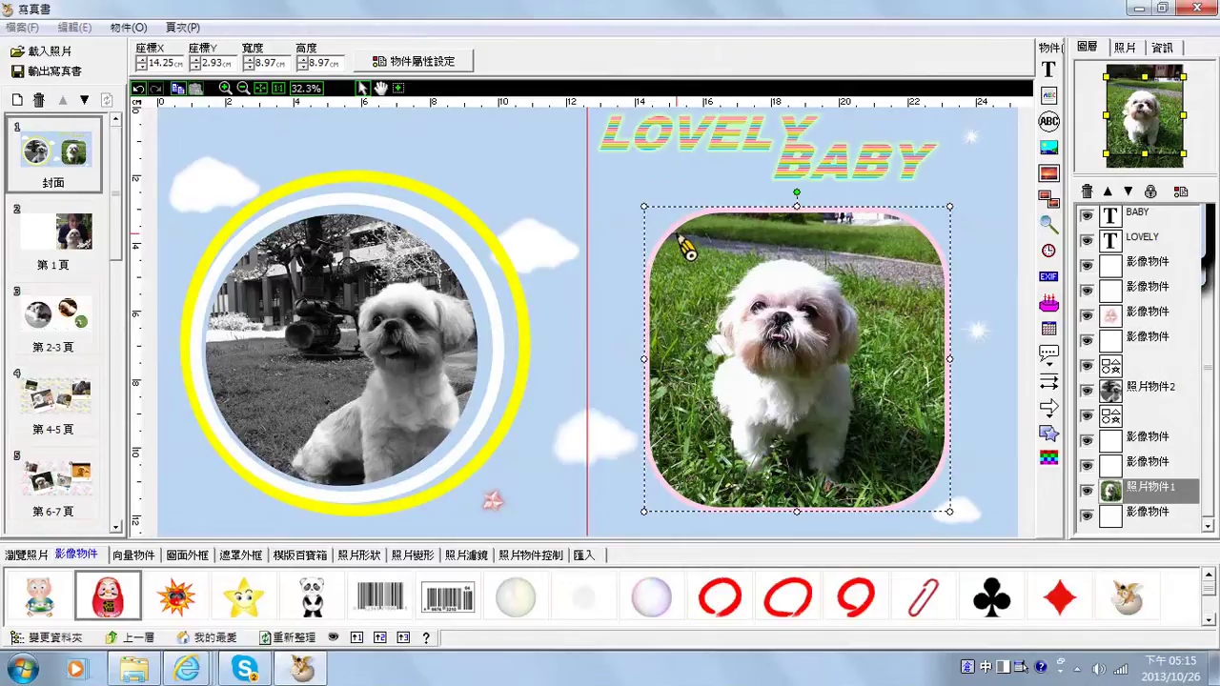
double_click(682, 246)
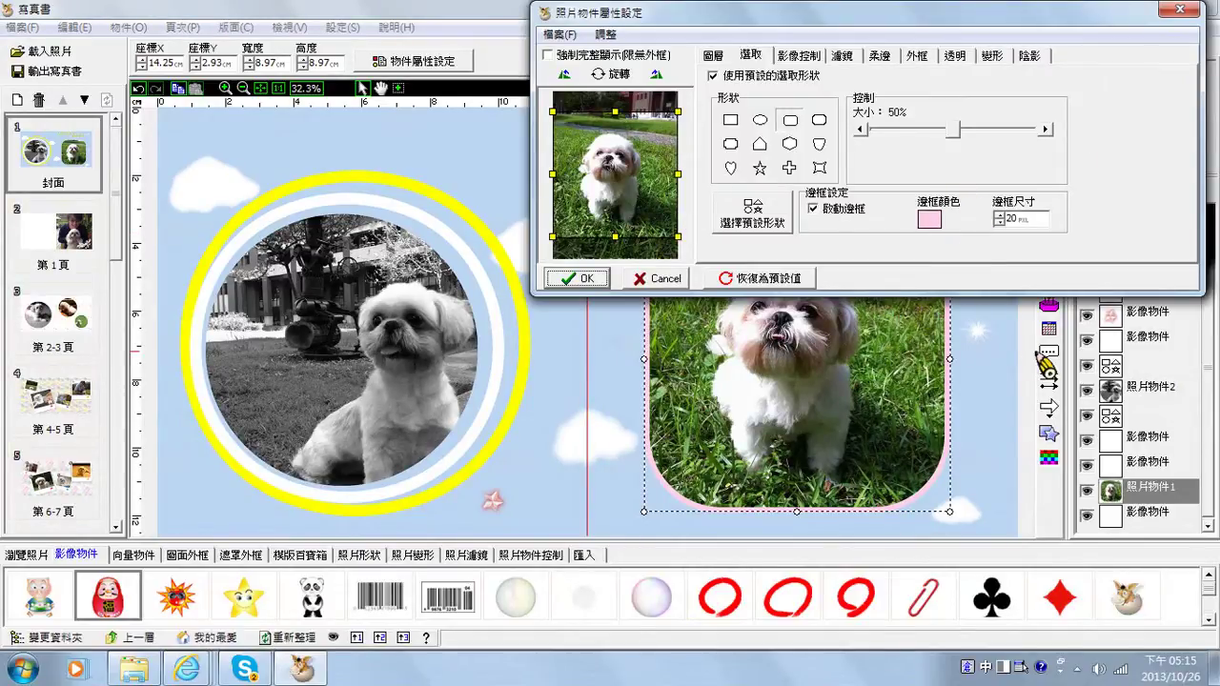
left_click(657, 279)
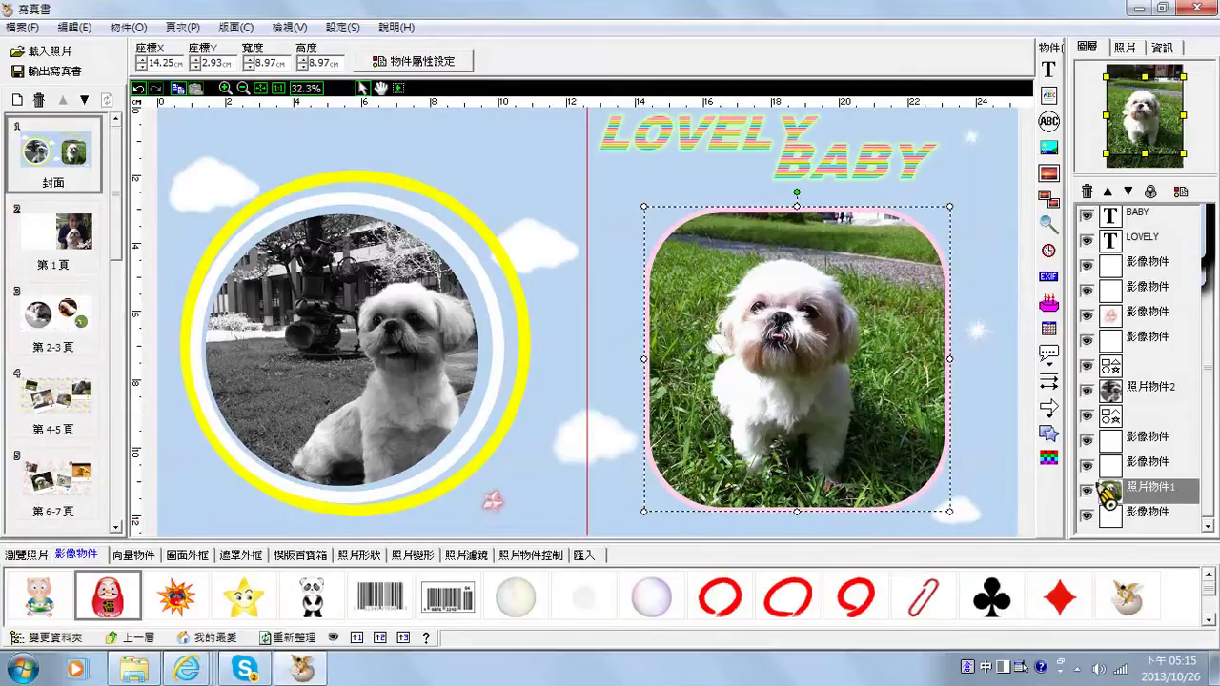
left_click(1129, 368)
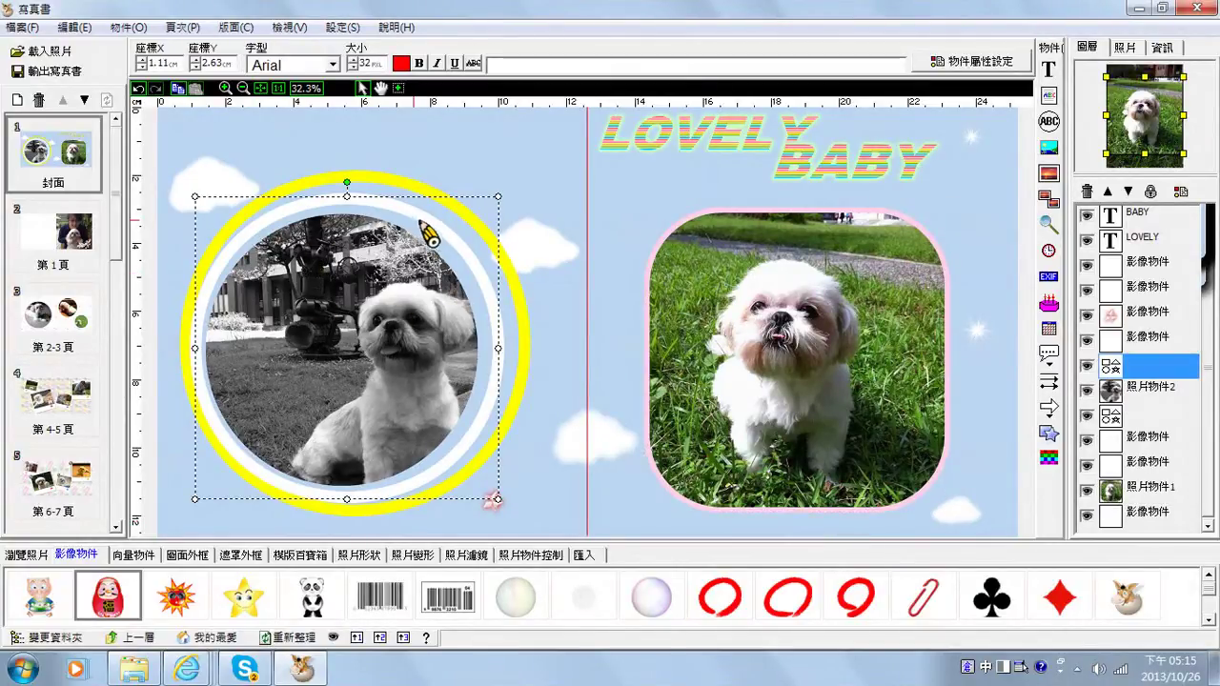
left_click(514, 255)
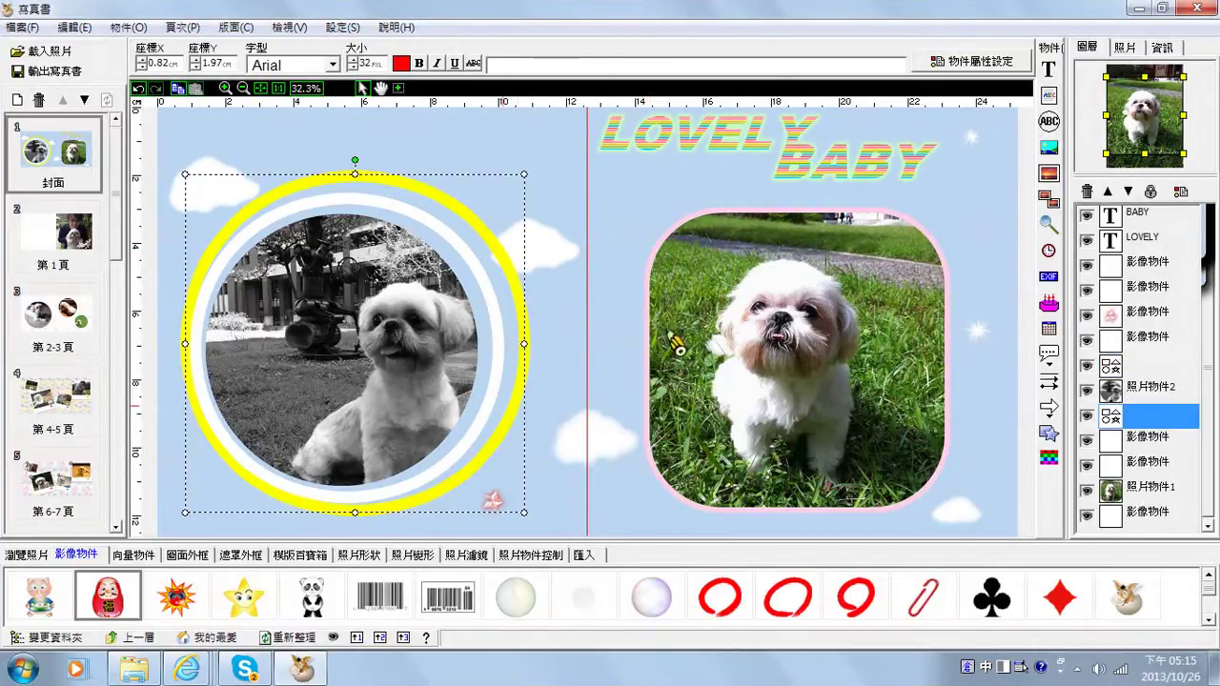
Open the rounded front cover photo's properties and toggle its border off and back on
left_click(1146, 488)
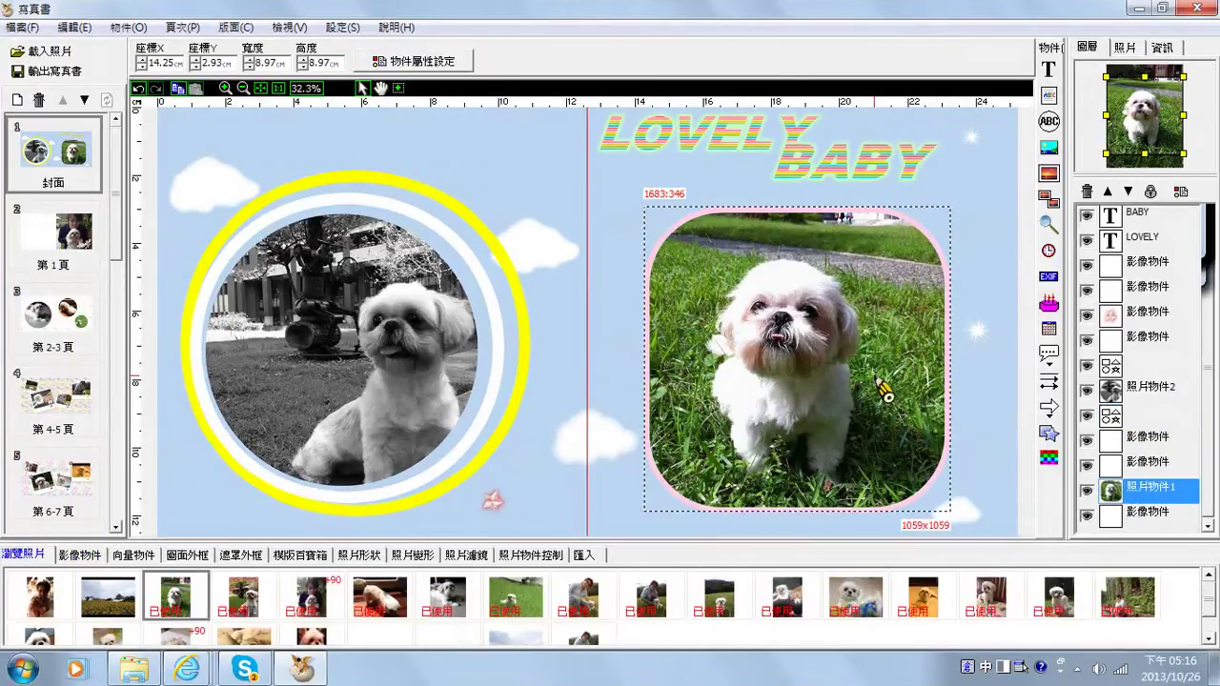
double_click(884, 391)
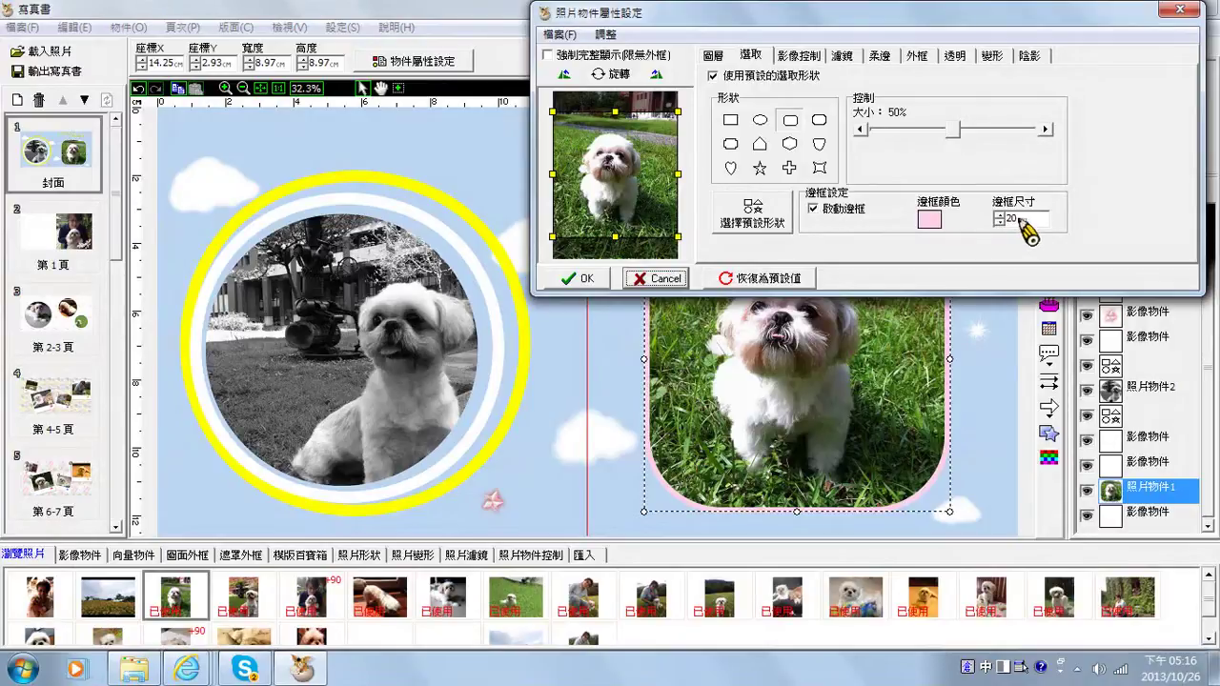
left_click(832, 214)
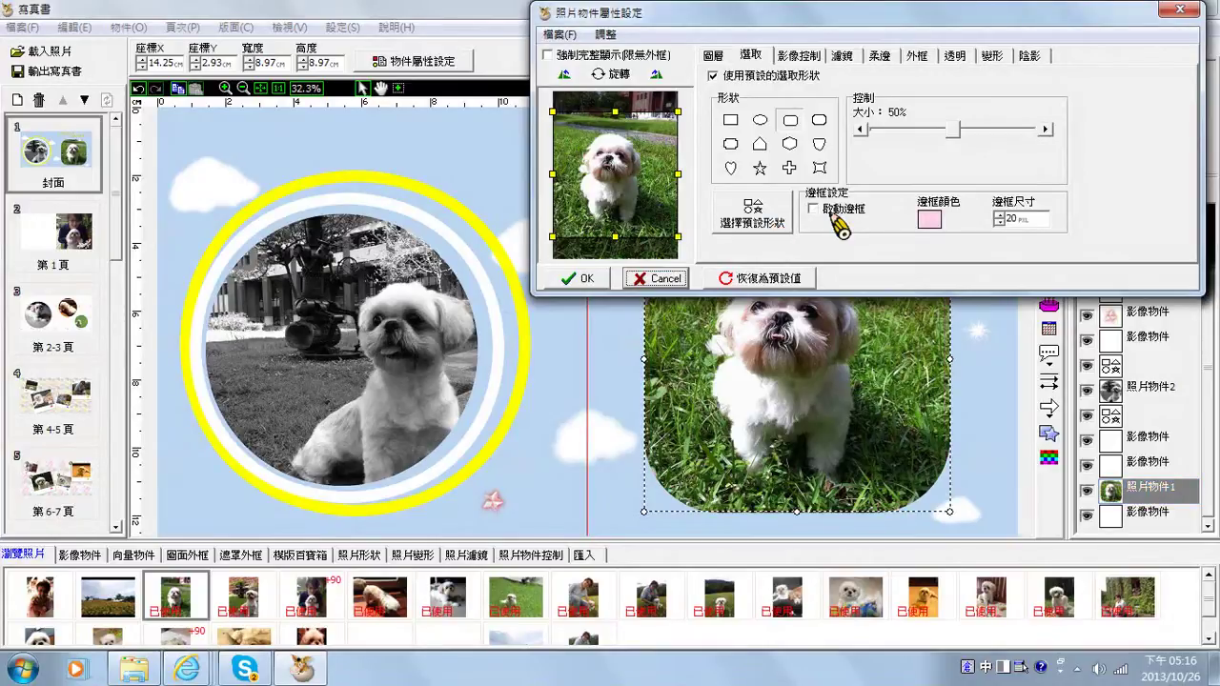
left_click_drag(899, 21, 323, 282)
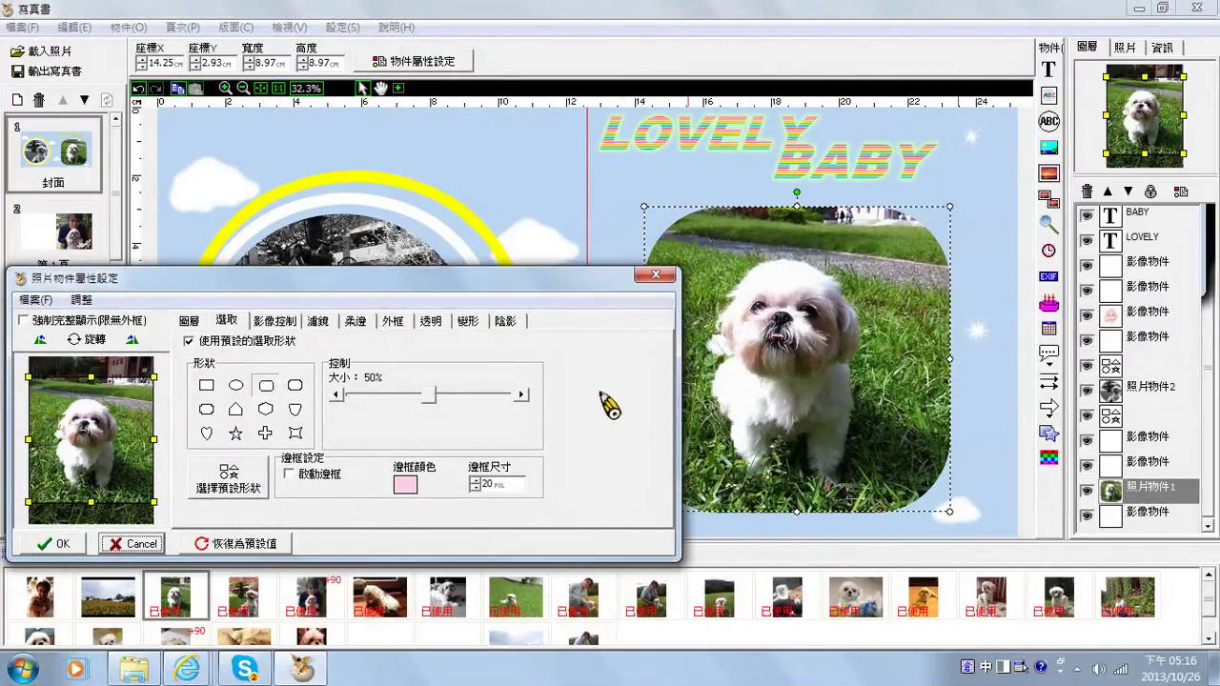
left_click(317, 477)
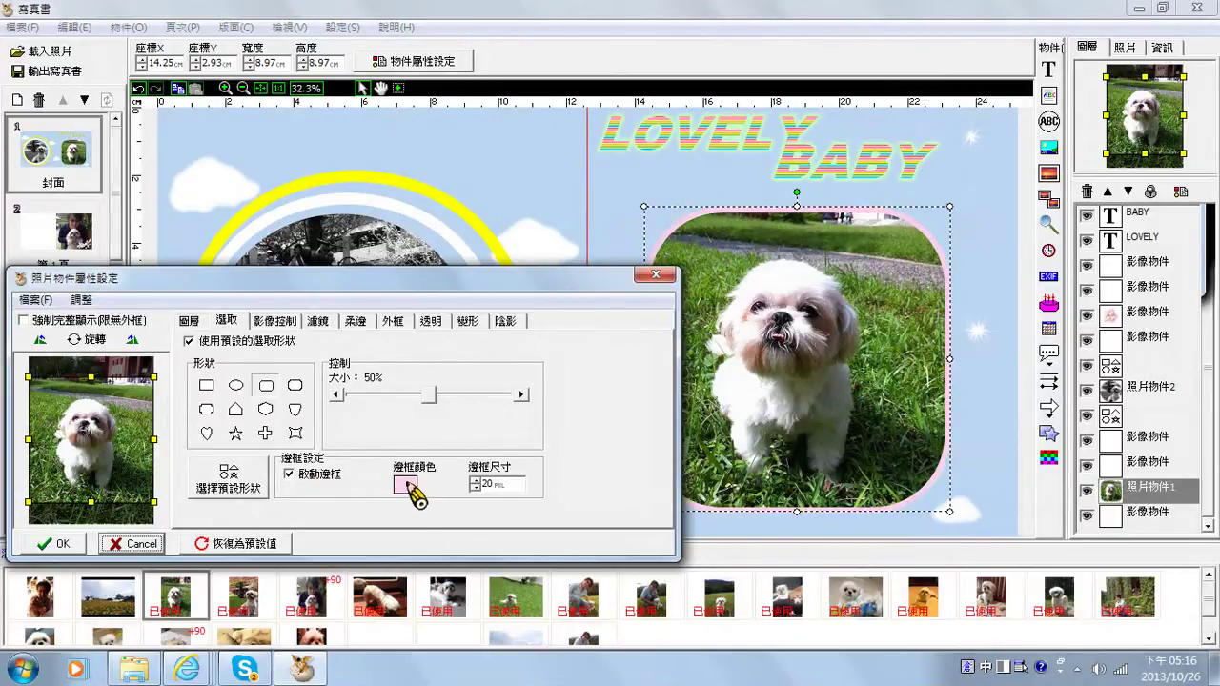
Set the border color of the rounded front cover photo to dark blue
left_click(409, 485)
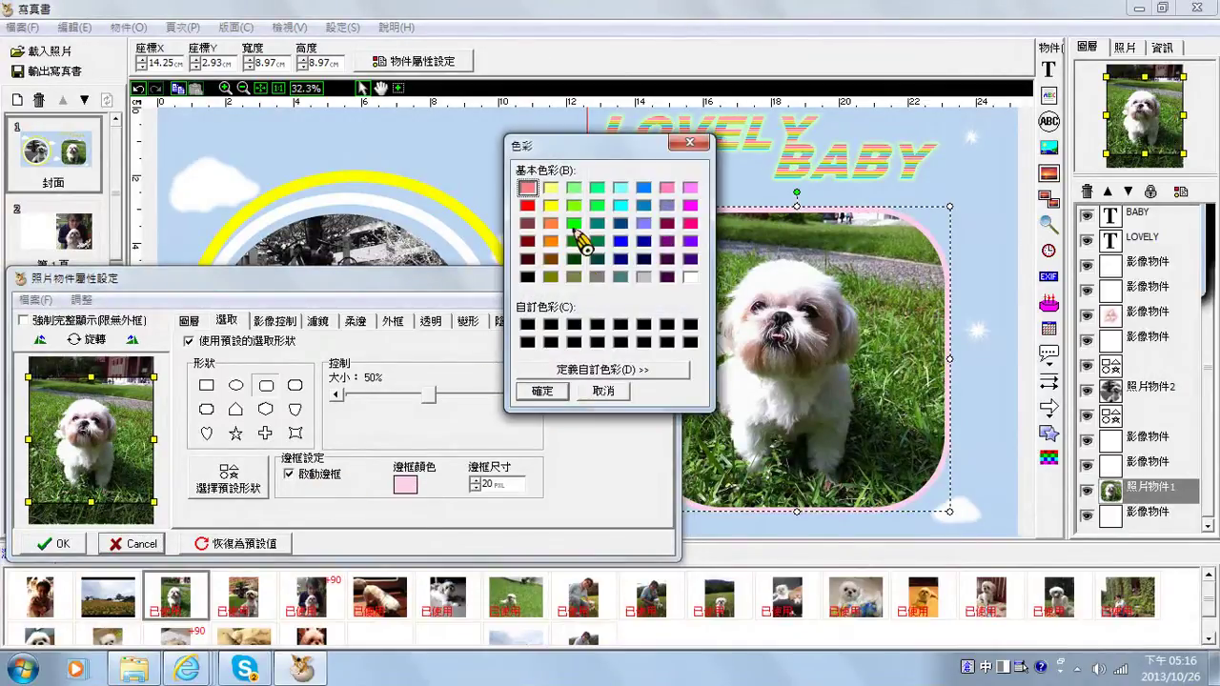
left_click(620, 241)
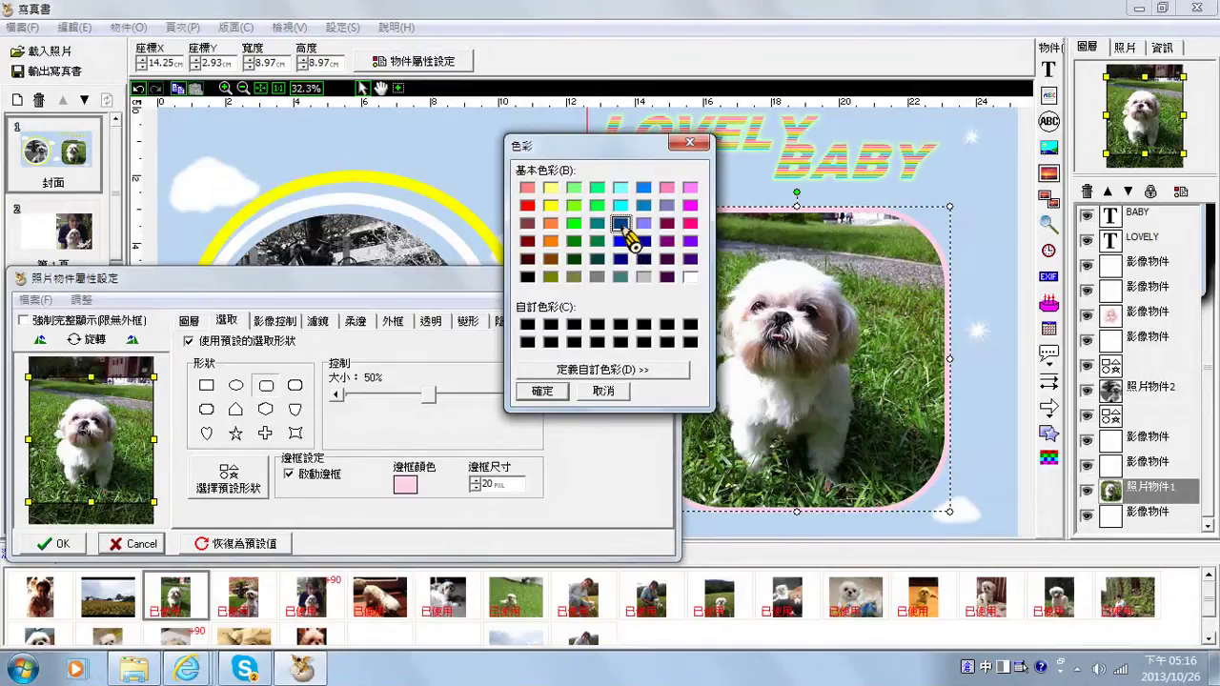
left_click(542, 390)
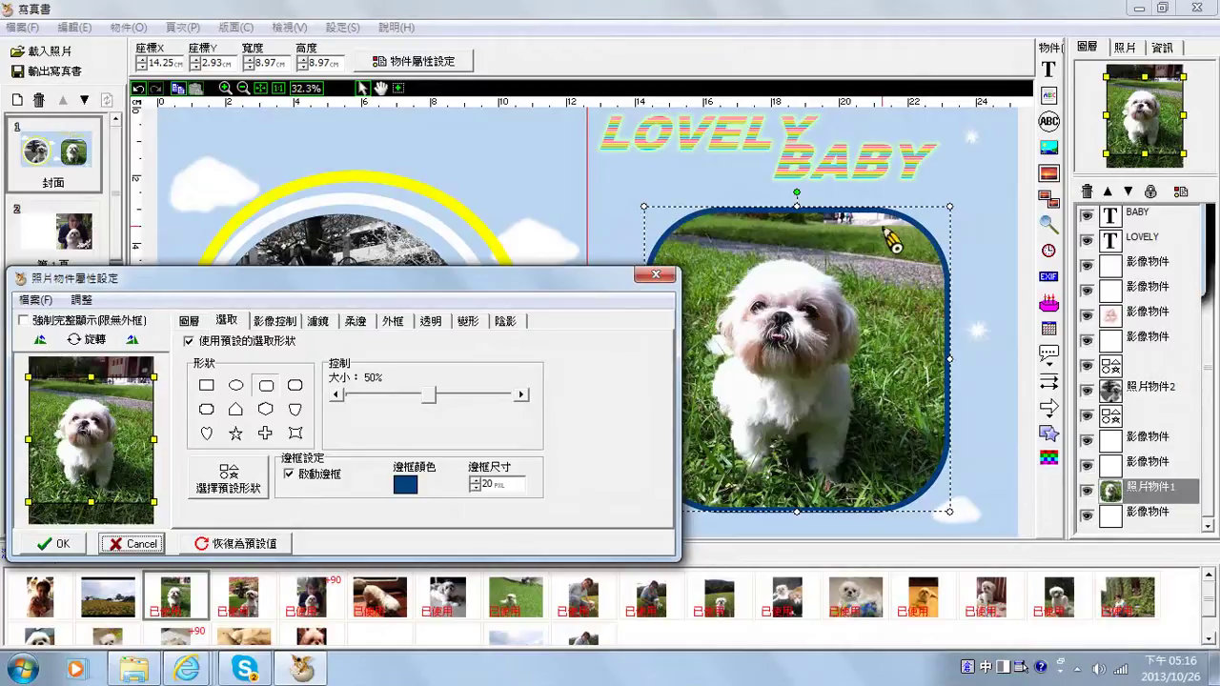
Make the front cover photo's border thinner and apply the photo properties
left_click(480, 495)
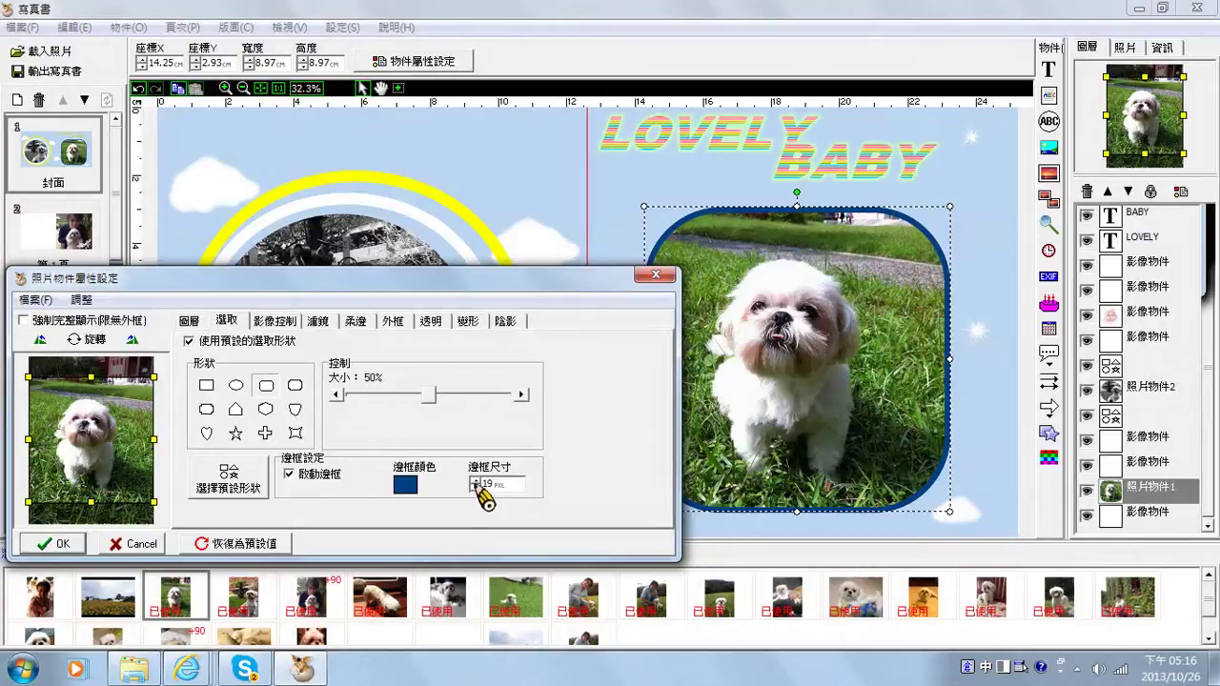
left_click(476, 488)
left_click(475, 488)
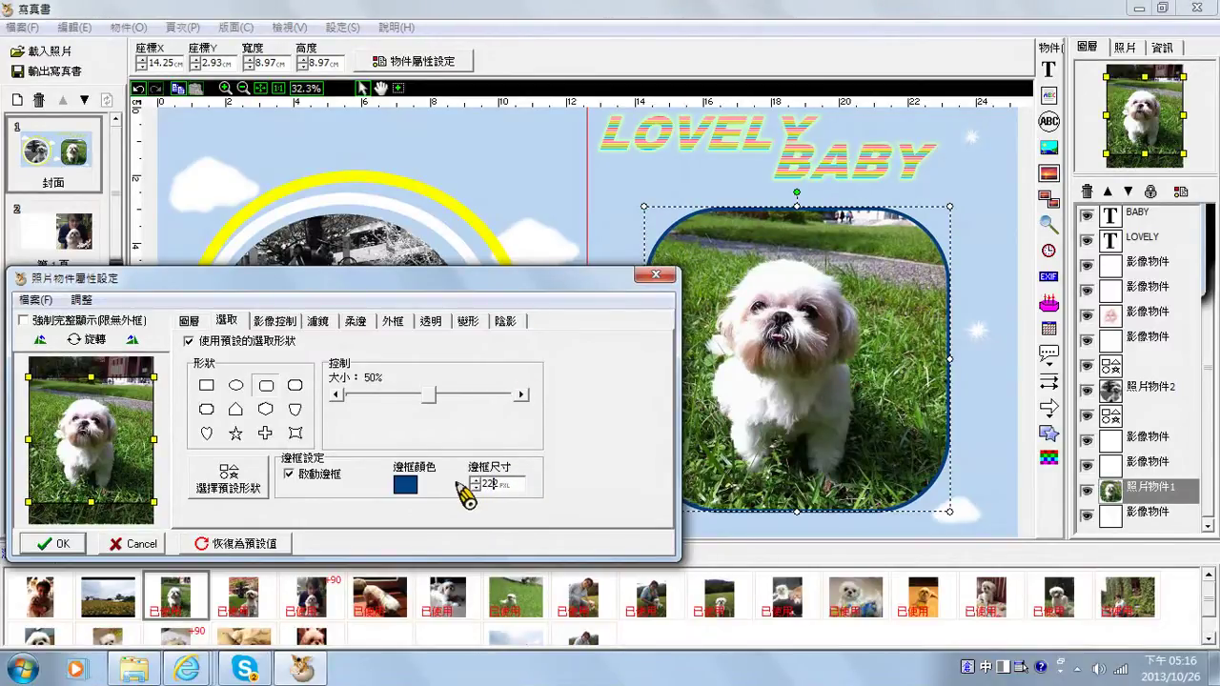
key("Return")
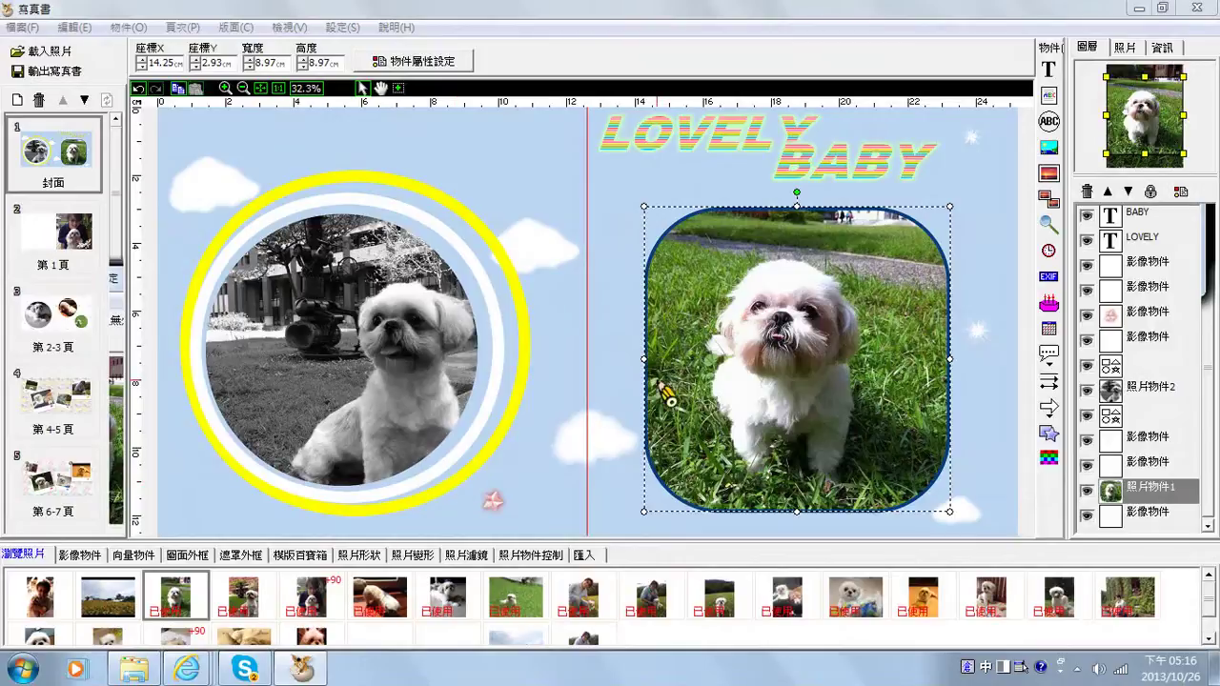
Examine the font settings of the LOVELY and BABY titles on the front cover
left_click(879, 174)
left_click(961, 201)
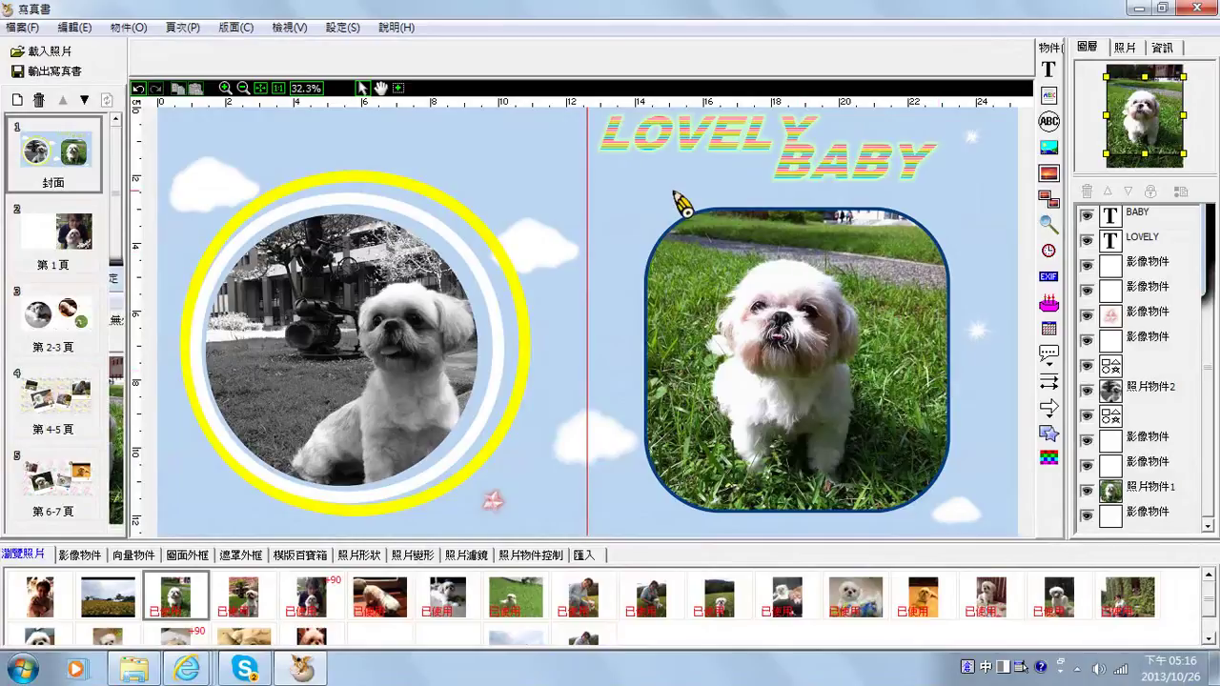
left_click(740, 150)
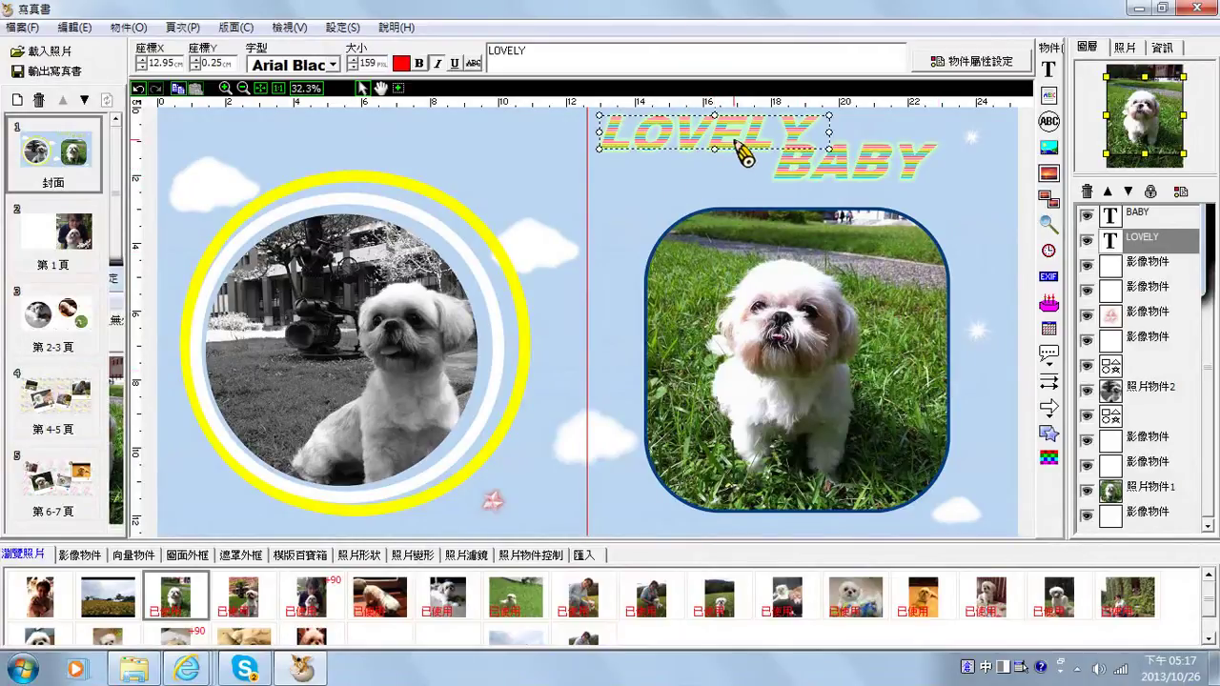
left_click(867, 185)
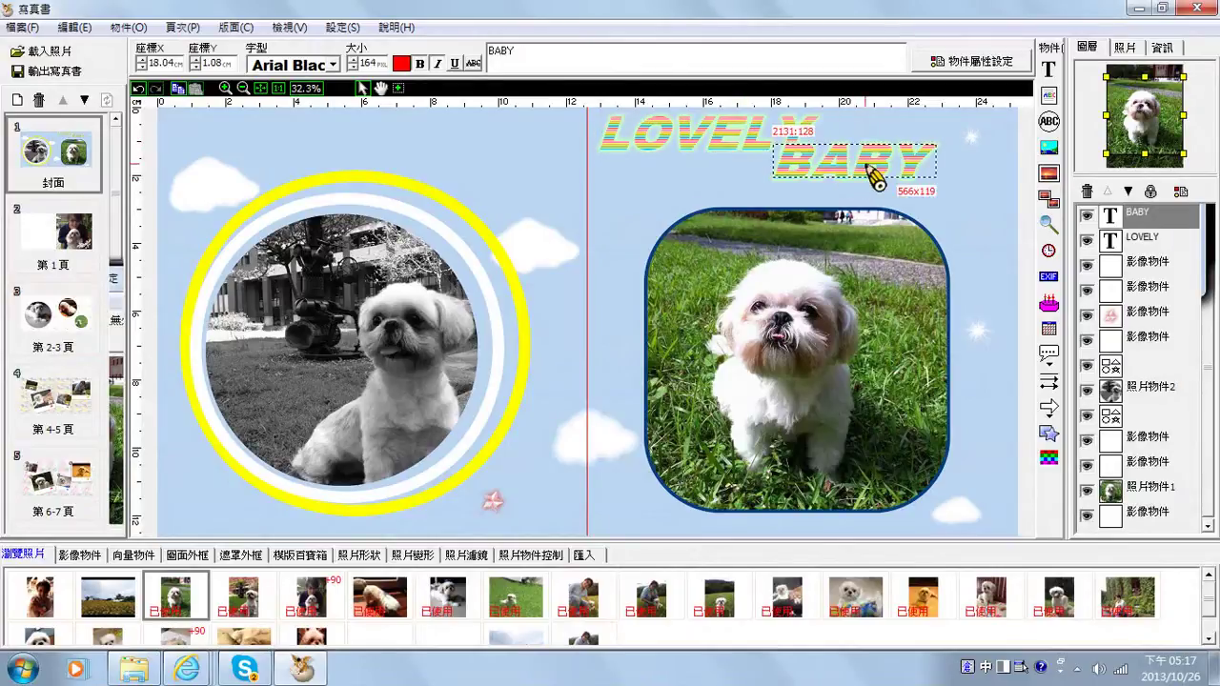
left_click(735, 135)
left_click(848, 162)
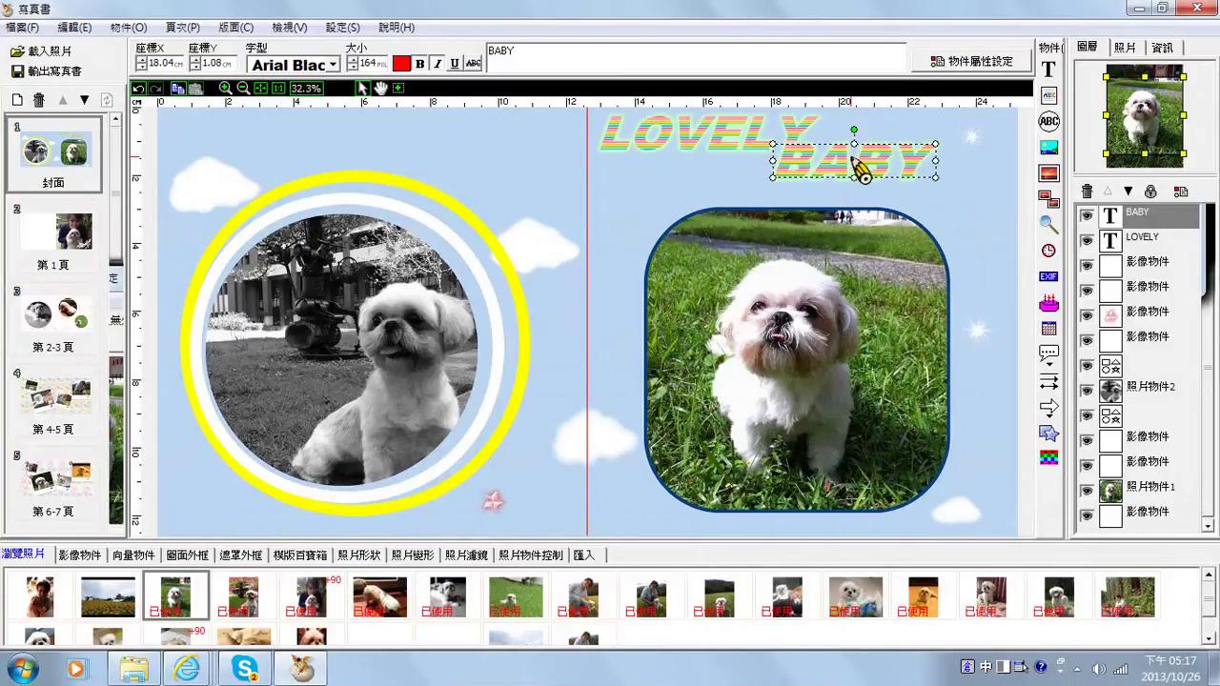
left_click(658, 135)
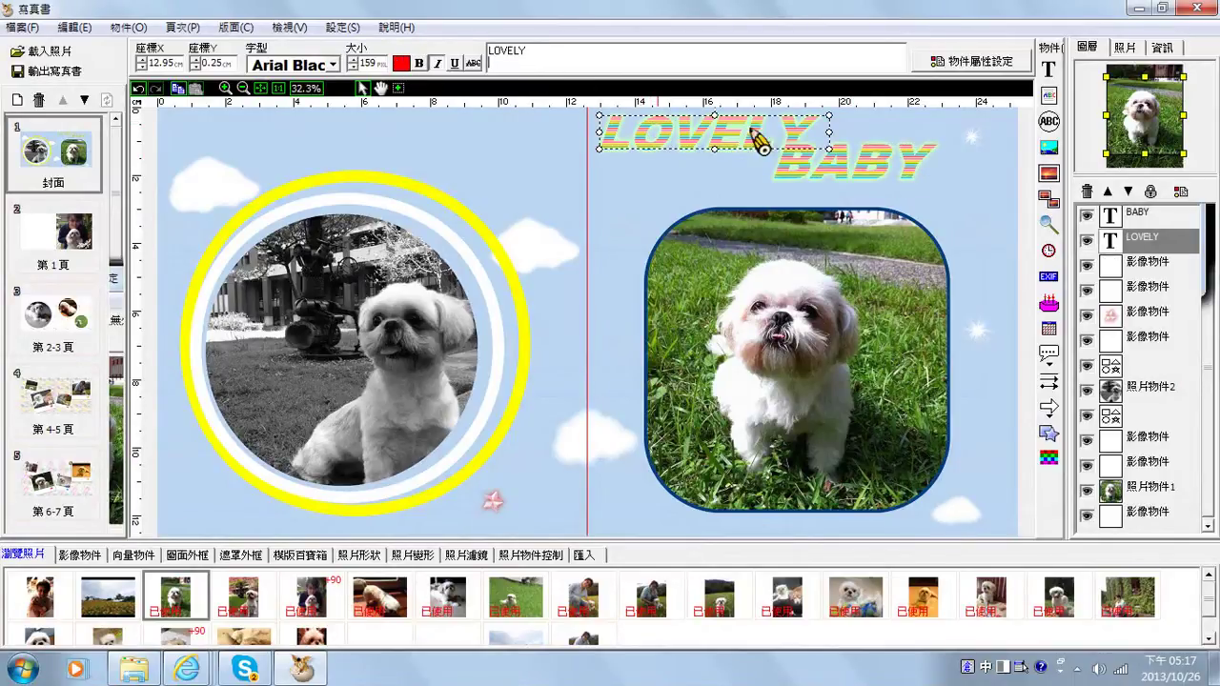
Replace the BABY title text above the front cover photo with "Miling"
left_click(882, 179)
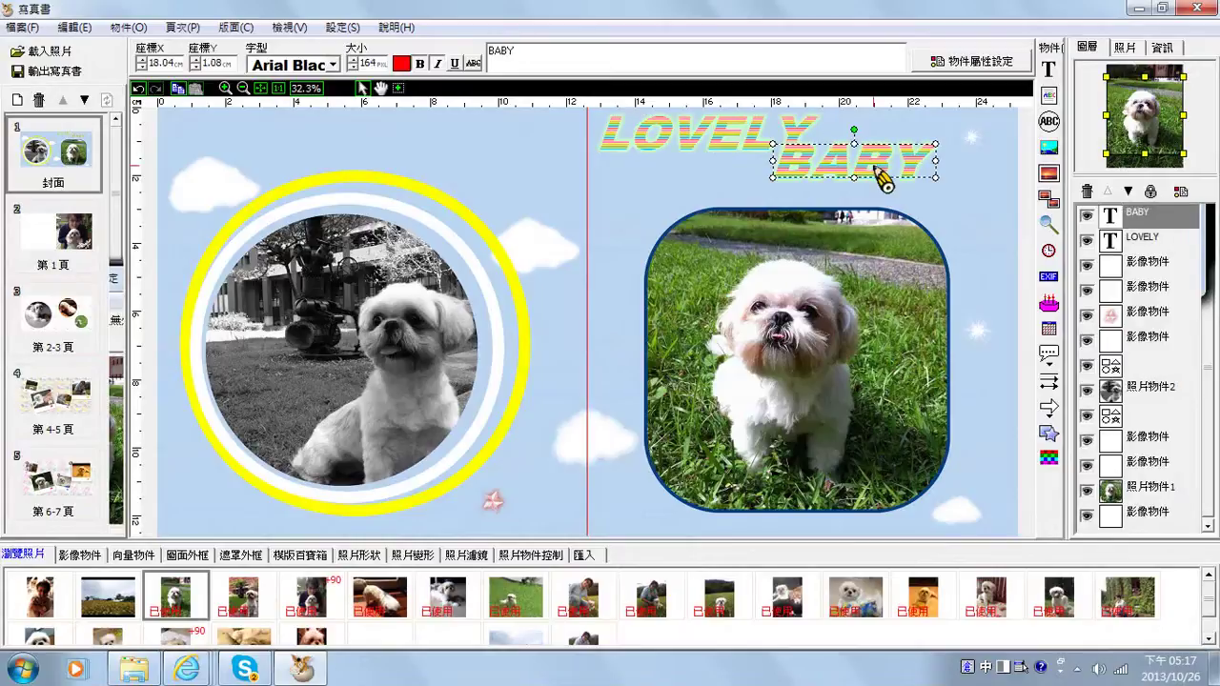
double_click(878, 173)
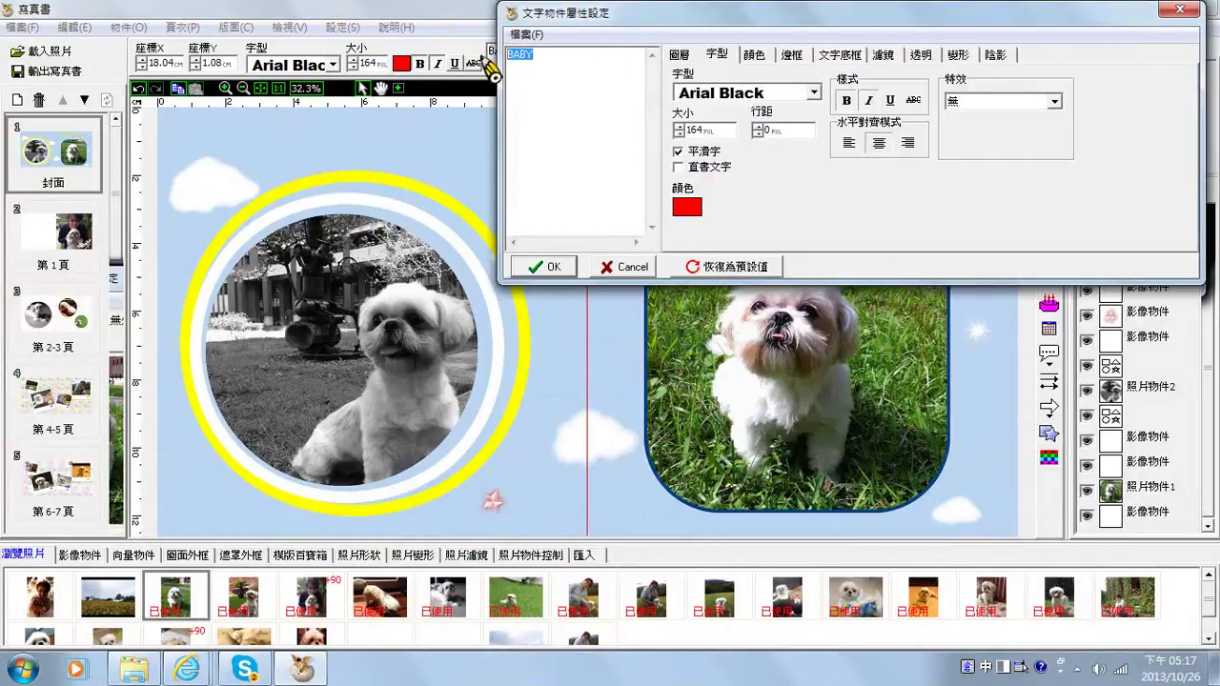
type("Mi")
key("Escape")
key("ctrl+space")
type("i")
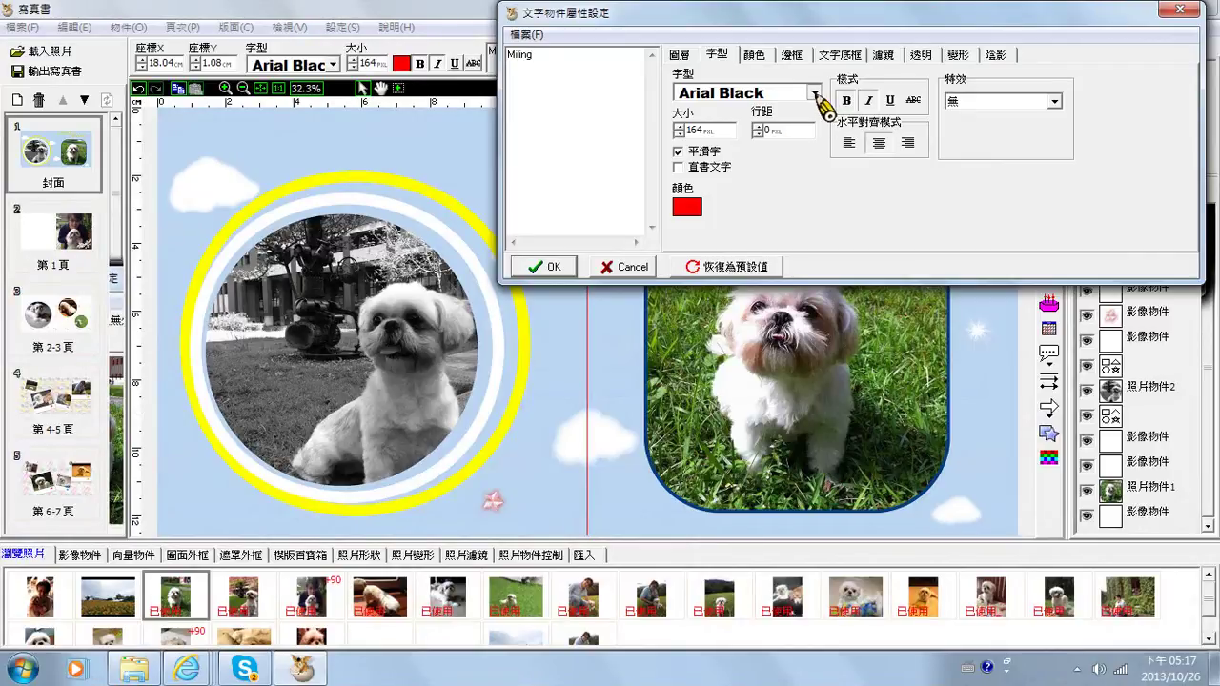
Set the Miling title's font to Bodoni MT Black and apply the text properties
left_click(815, 93)
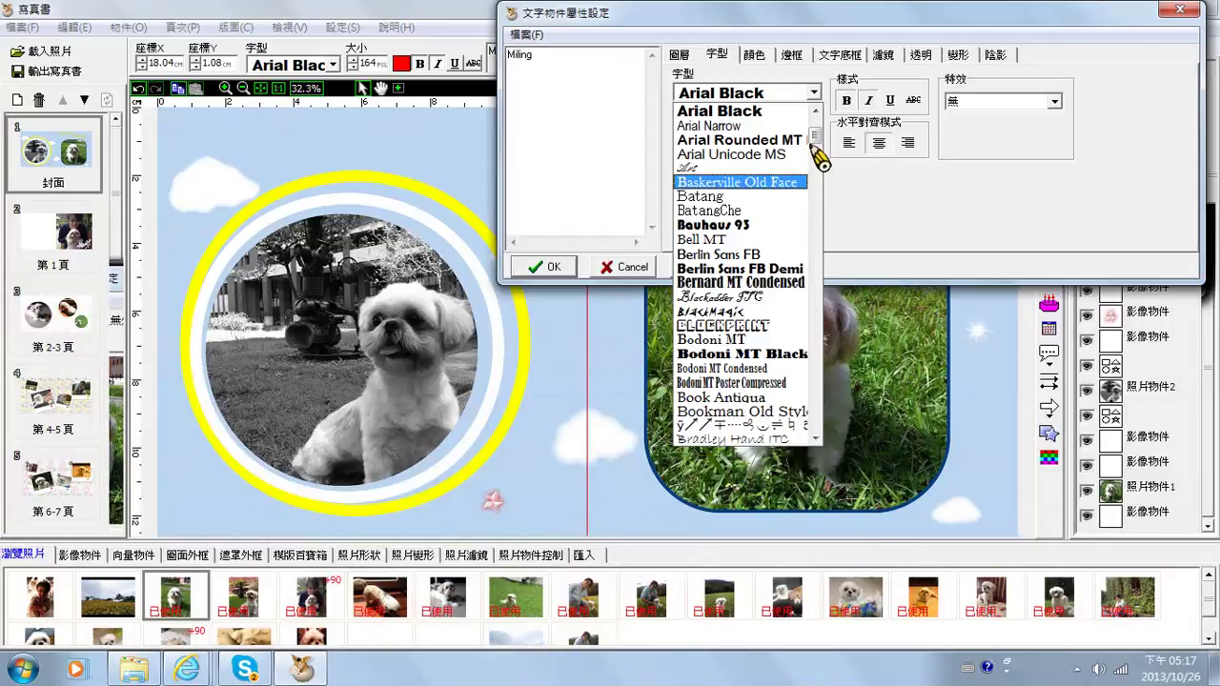
left_click(762, 355)
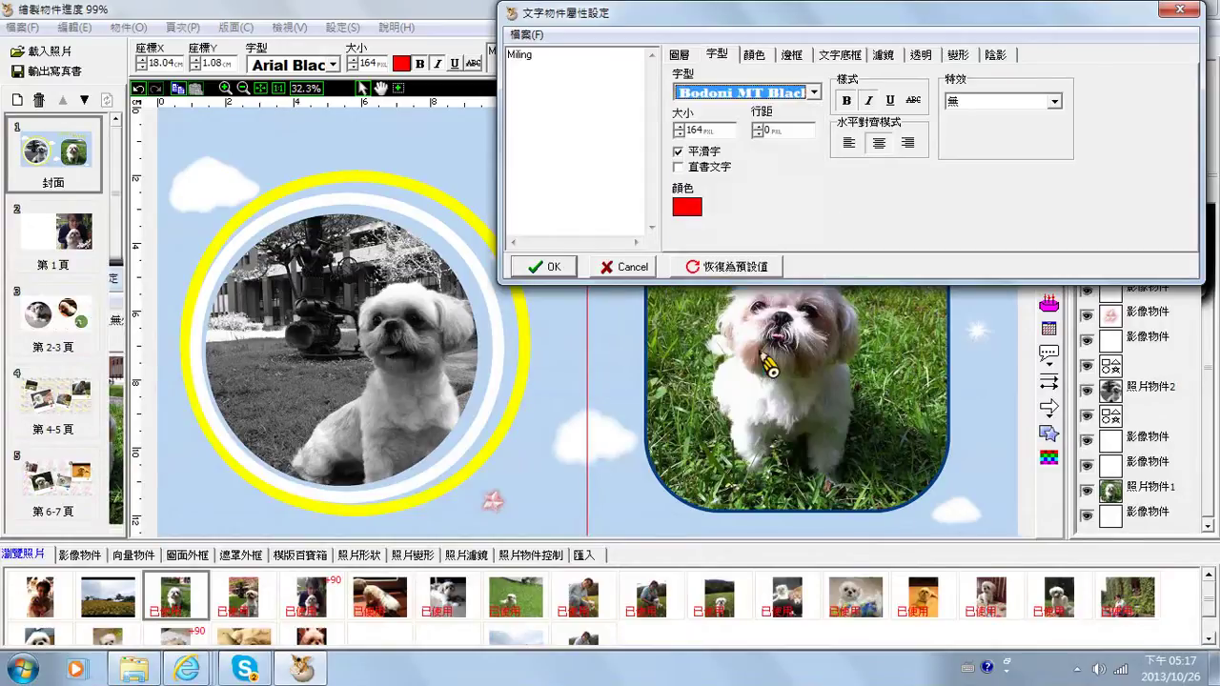
left_click_drag(714, 14, 671, 147)
left_click_drag(626, 328, 625, 328)
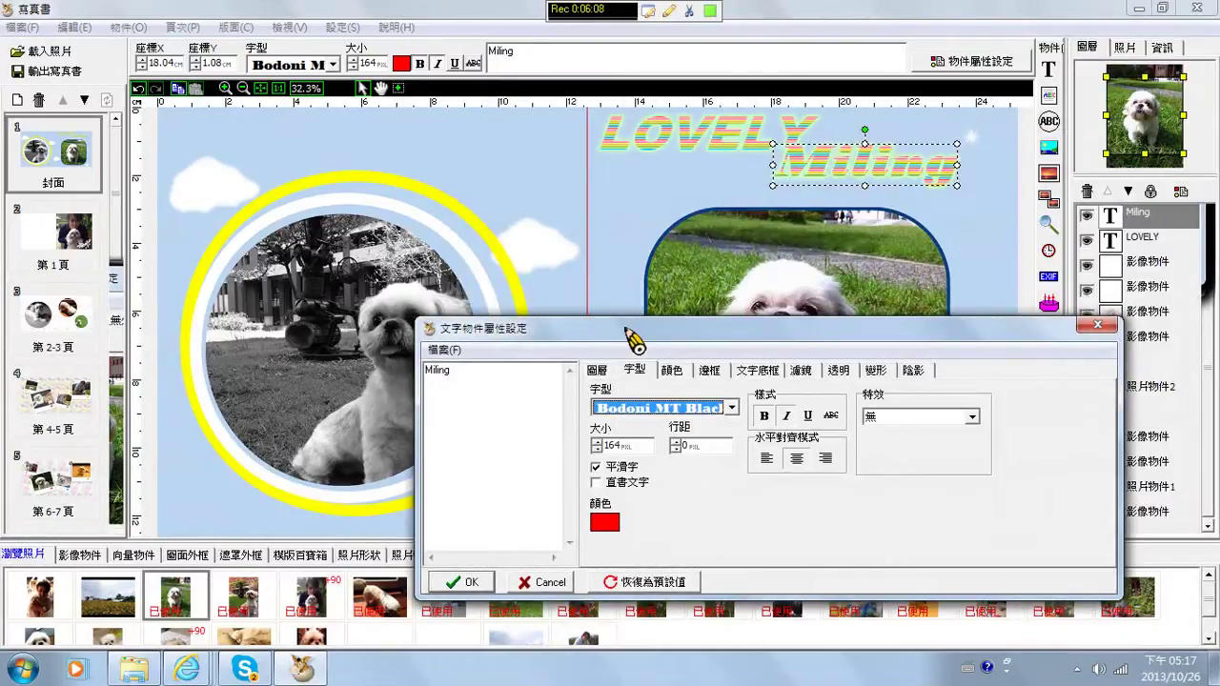
left_click(477, 583)
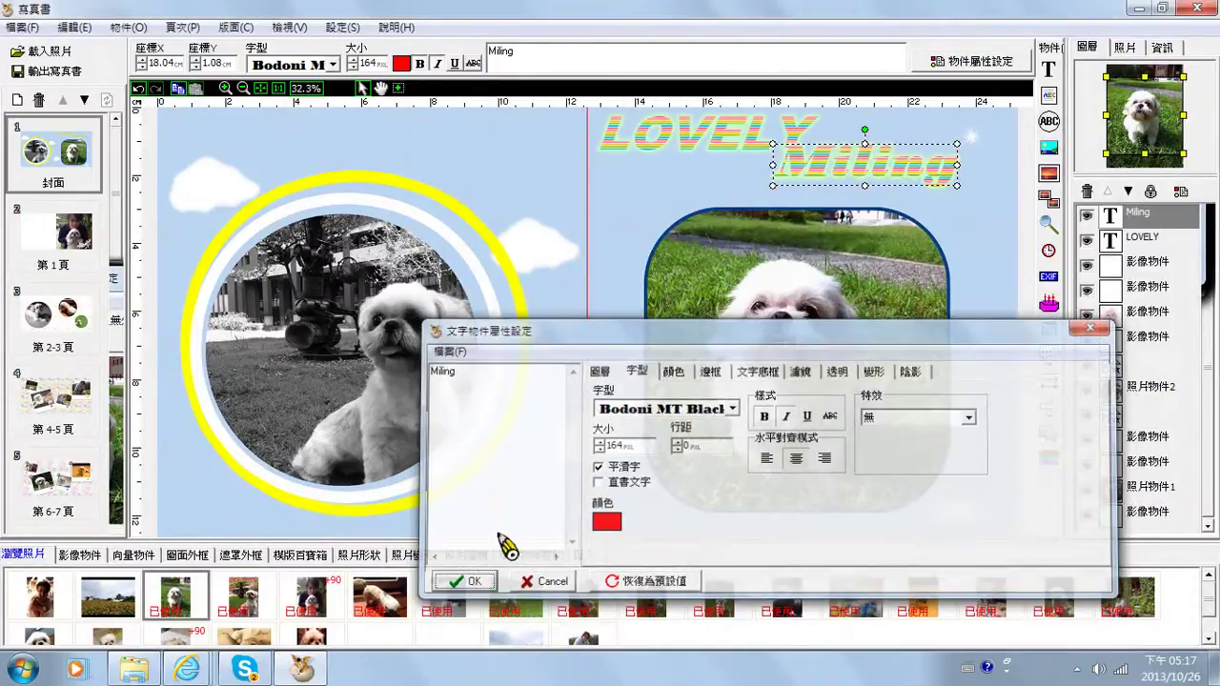
Turn off the first border (開啟邊框1) of the LOVELY title in its text properties
left_click(726, 148)
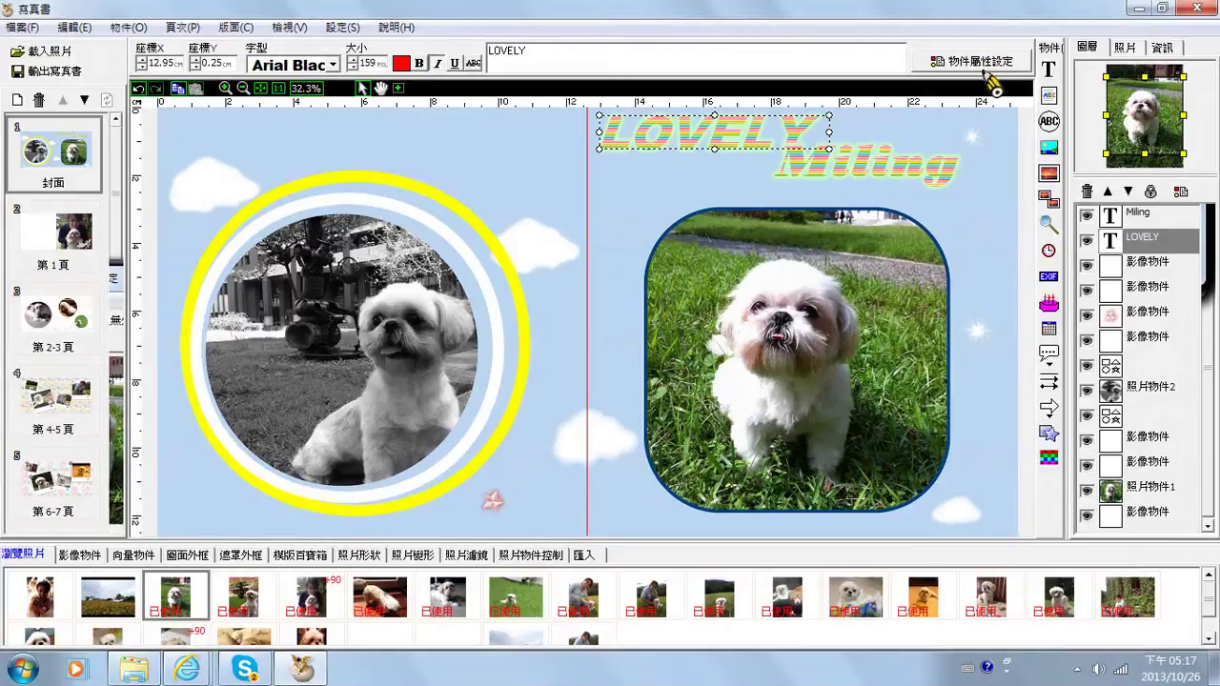
left_click(991, 69)
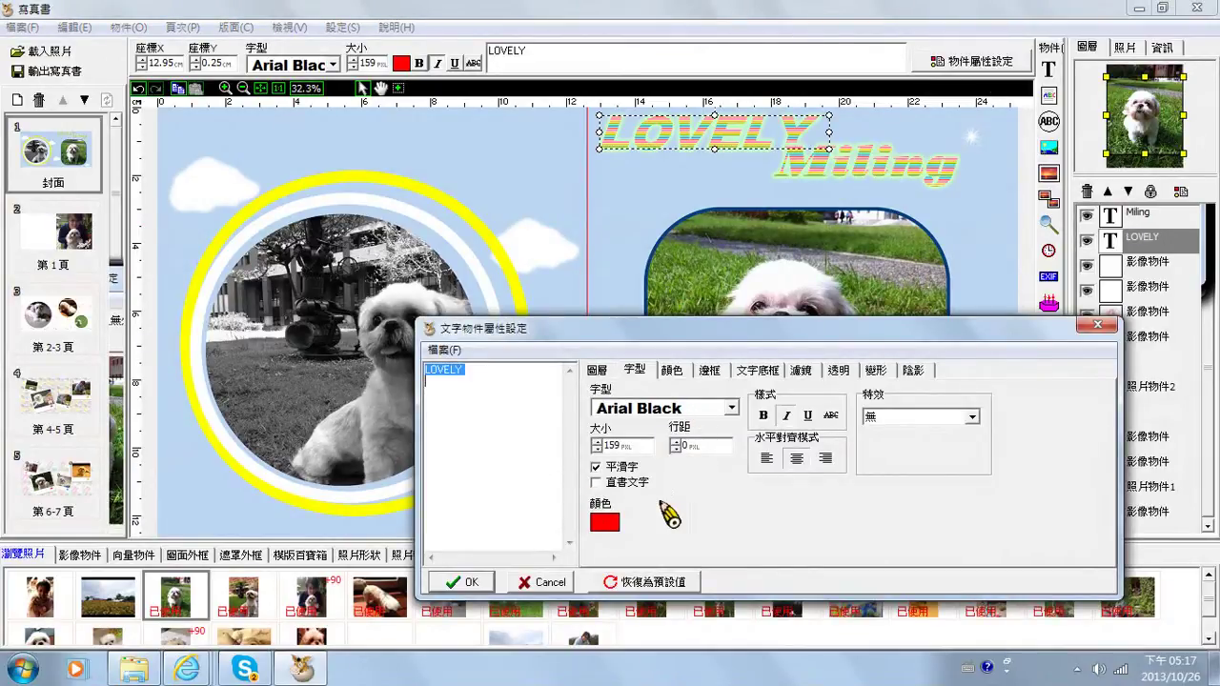
left_click(711, 374)
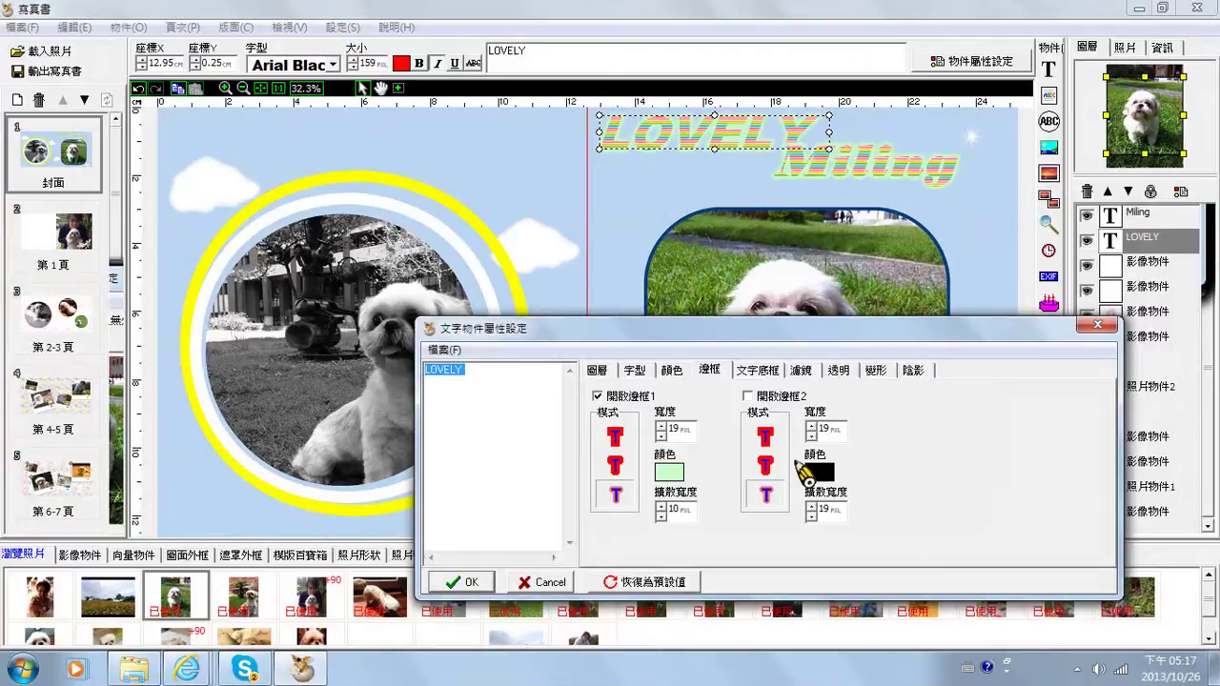
left_click(621, 401)
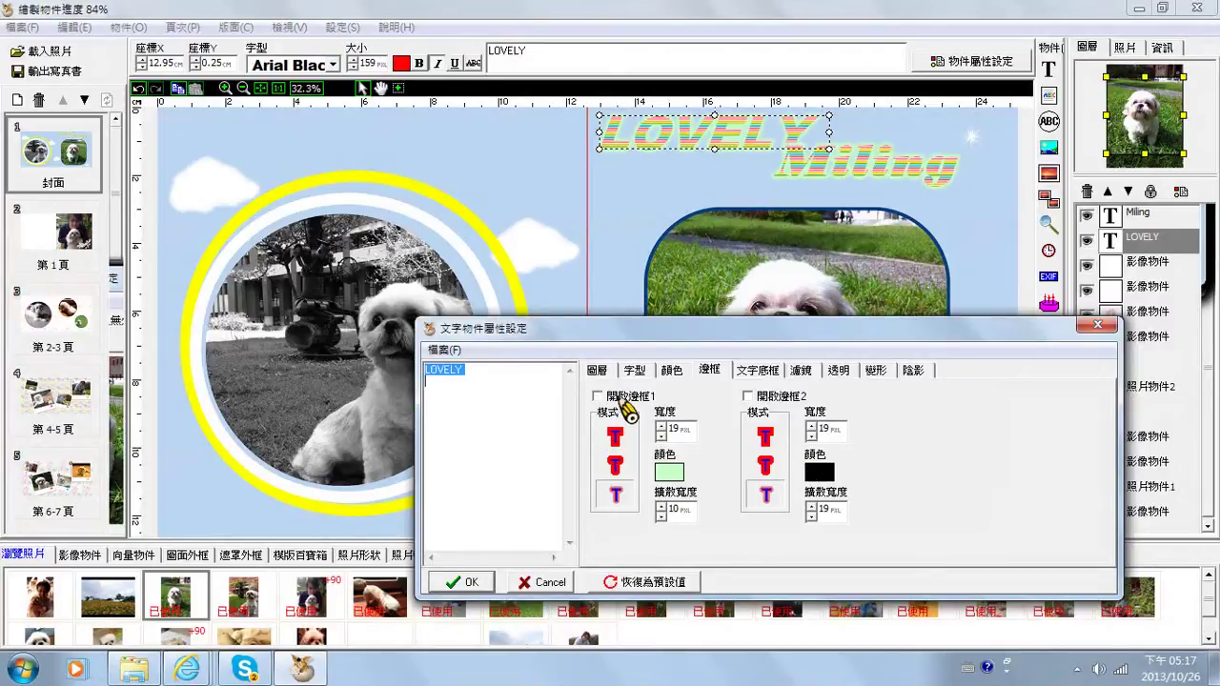
left_click(621, 398)
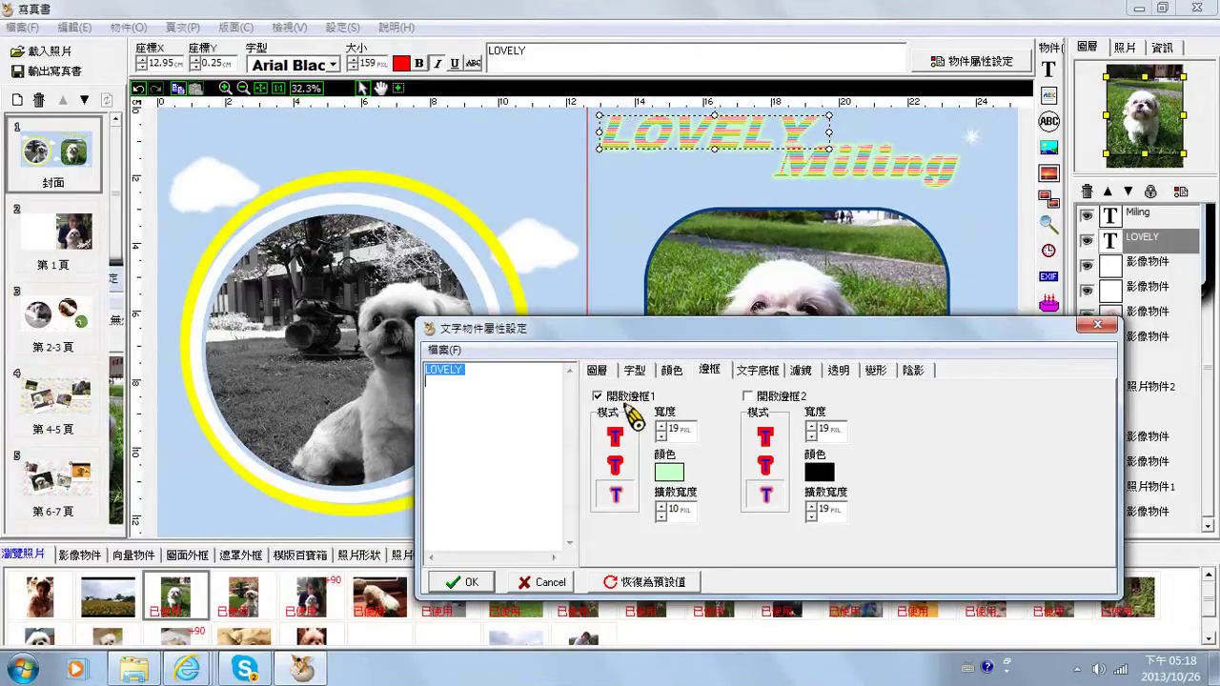
left_click(612, 398)
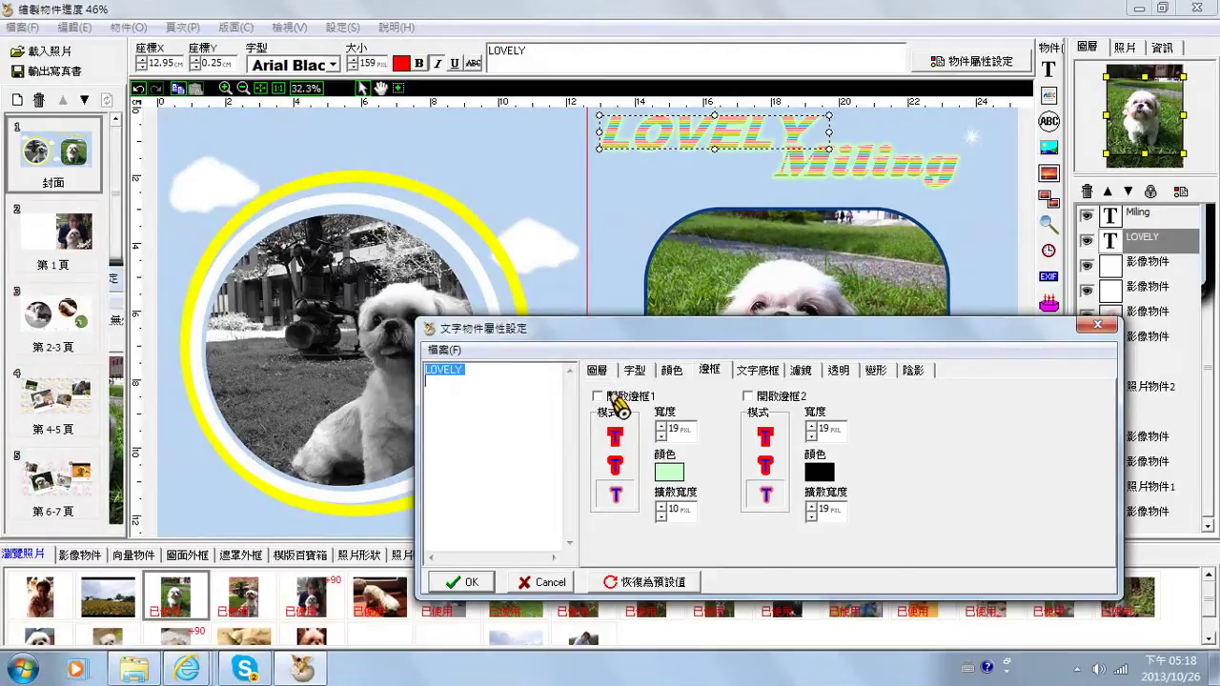
Examine the LOVELY title's transparency, deformation, shadow, filter and text background frame settings
left_click(838, 374)
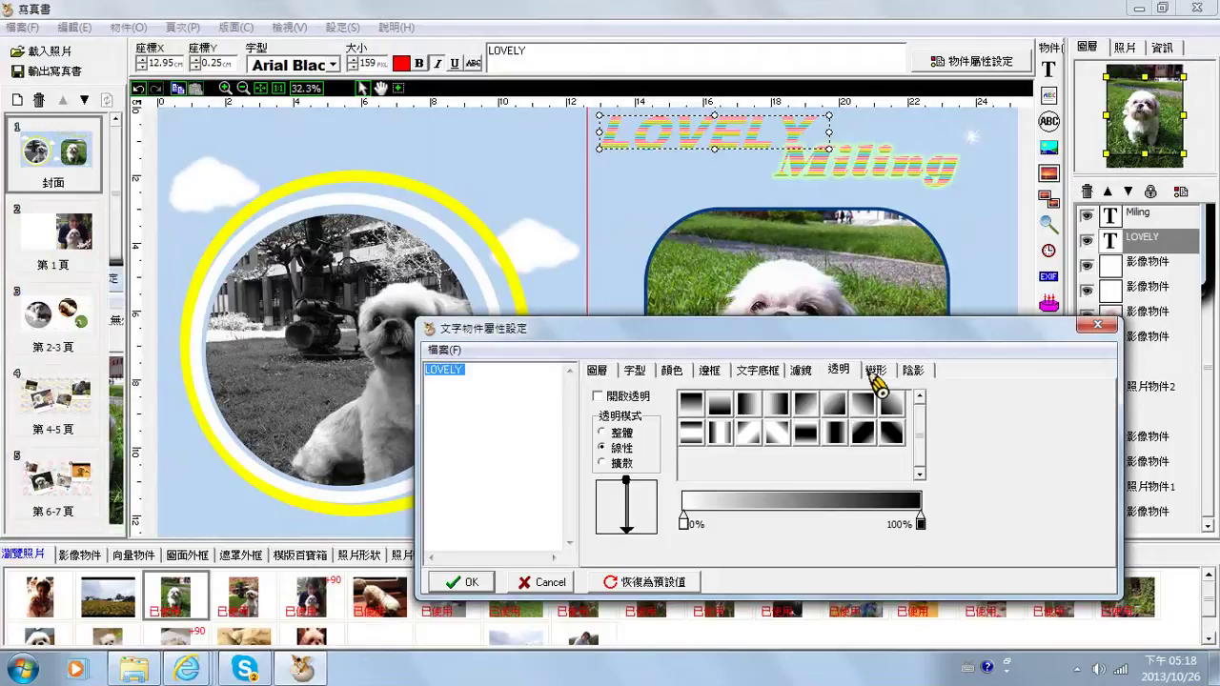
left_click(875, 373)
left_click(912, 374)
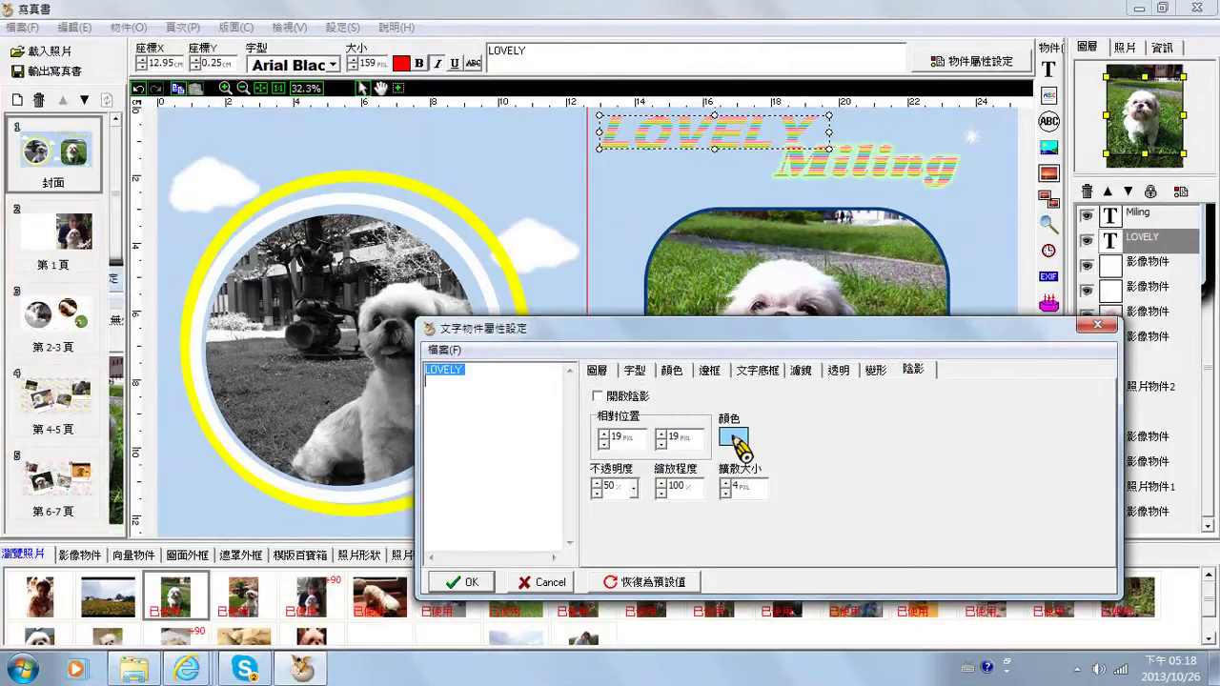
left_click(844, 378)
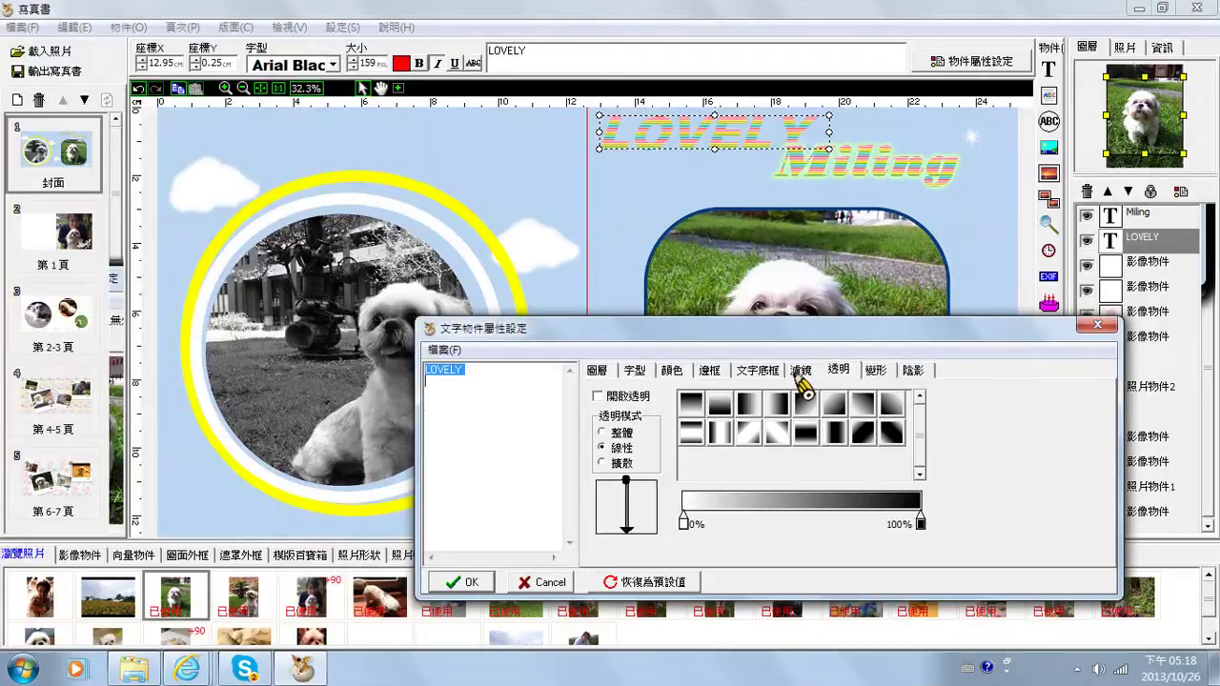
left_click(800, 375)
left_click(760, 377)
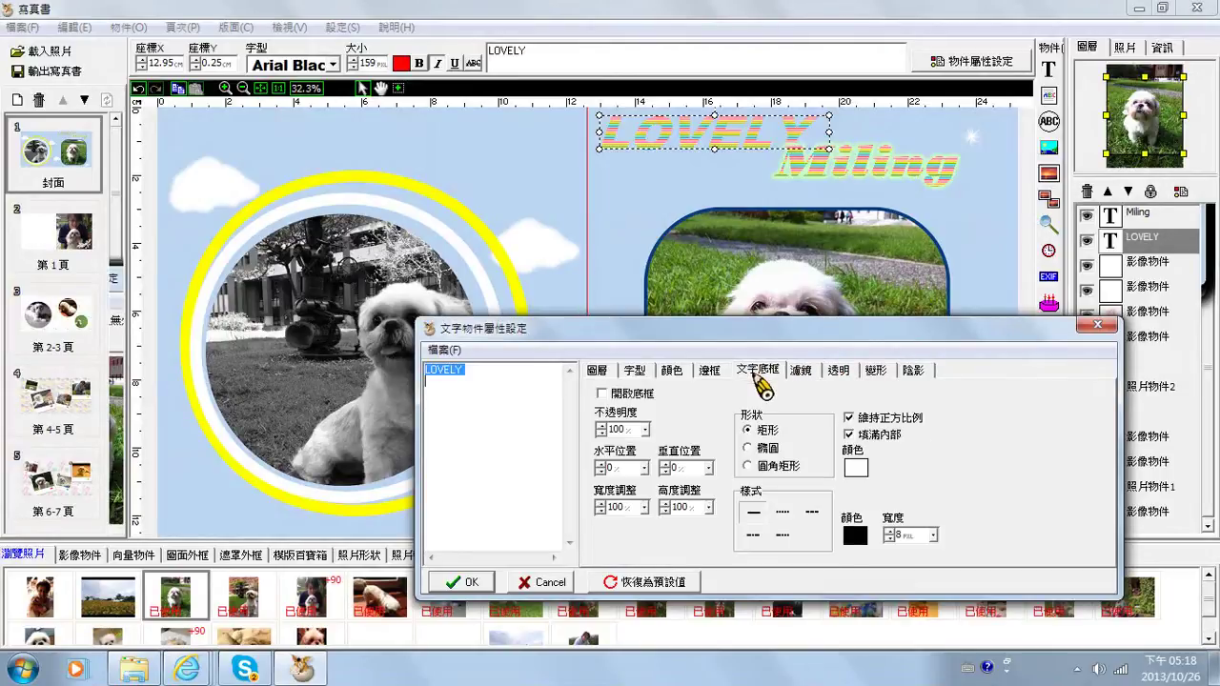
Try the grid pattern (格子) as the LOVELY title's color mode in place of the striped texture
left_click(708, 372)
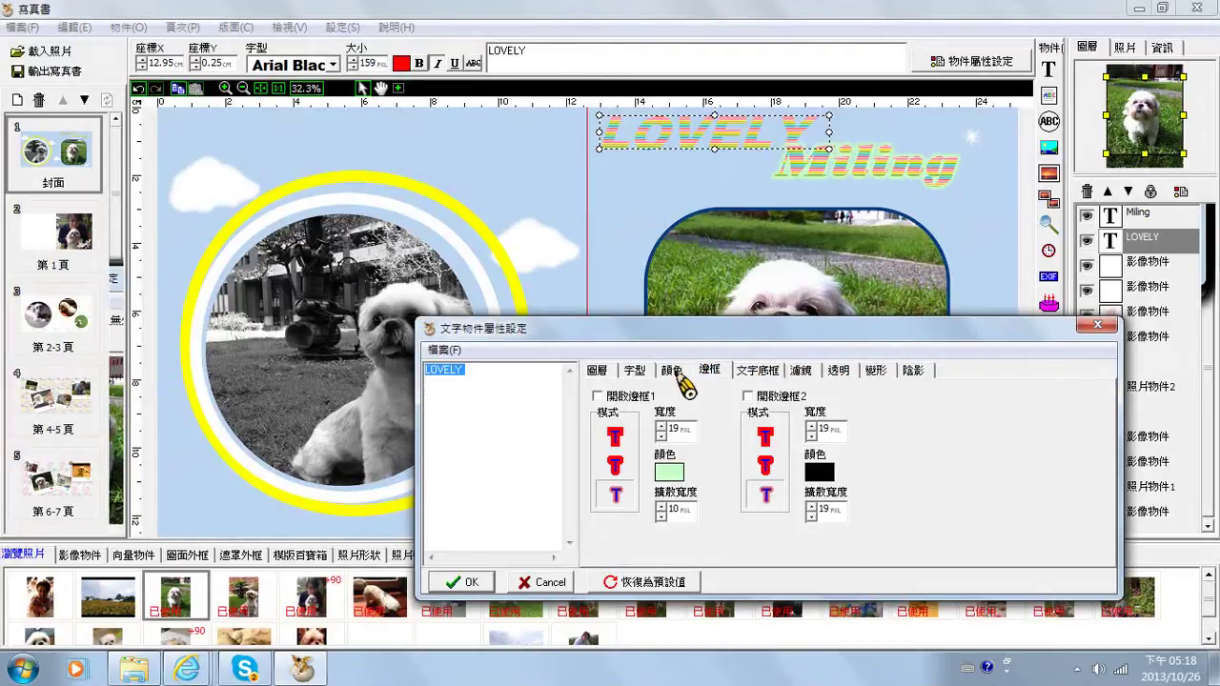
left_click(676, 373)
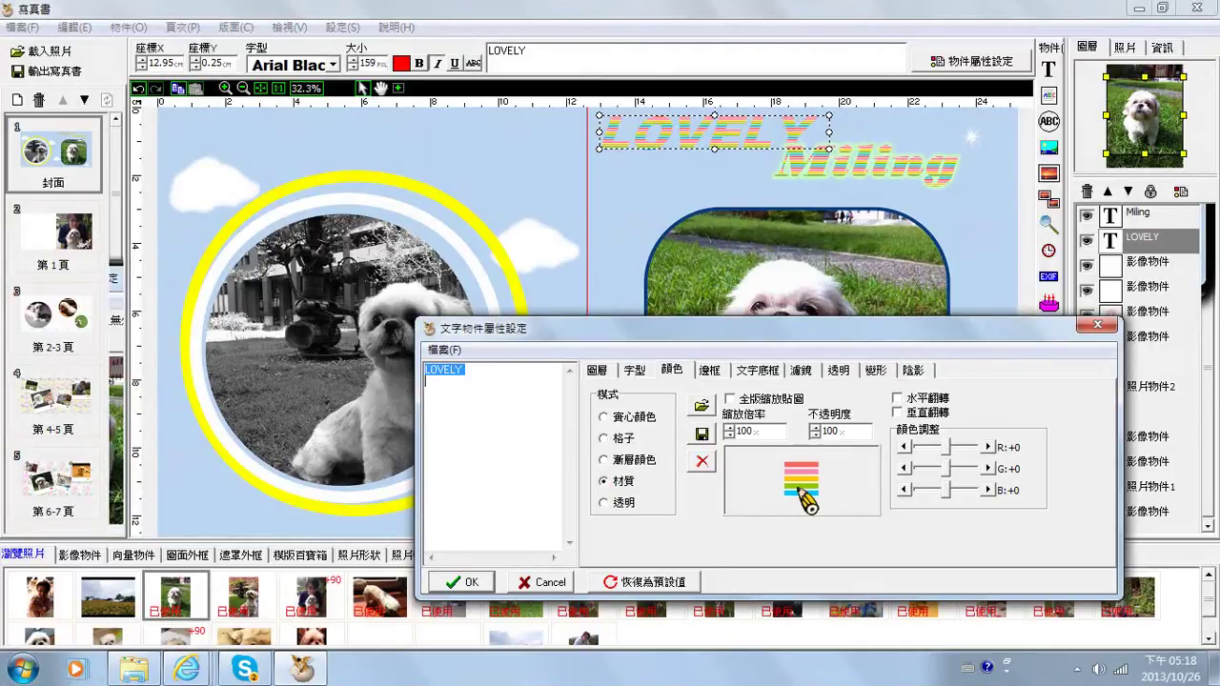
left_click(821, 494)
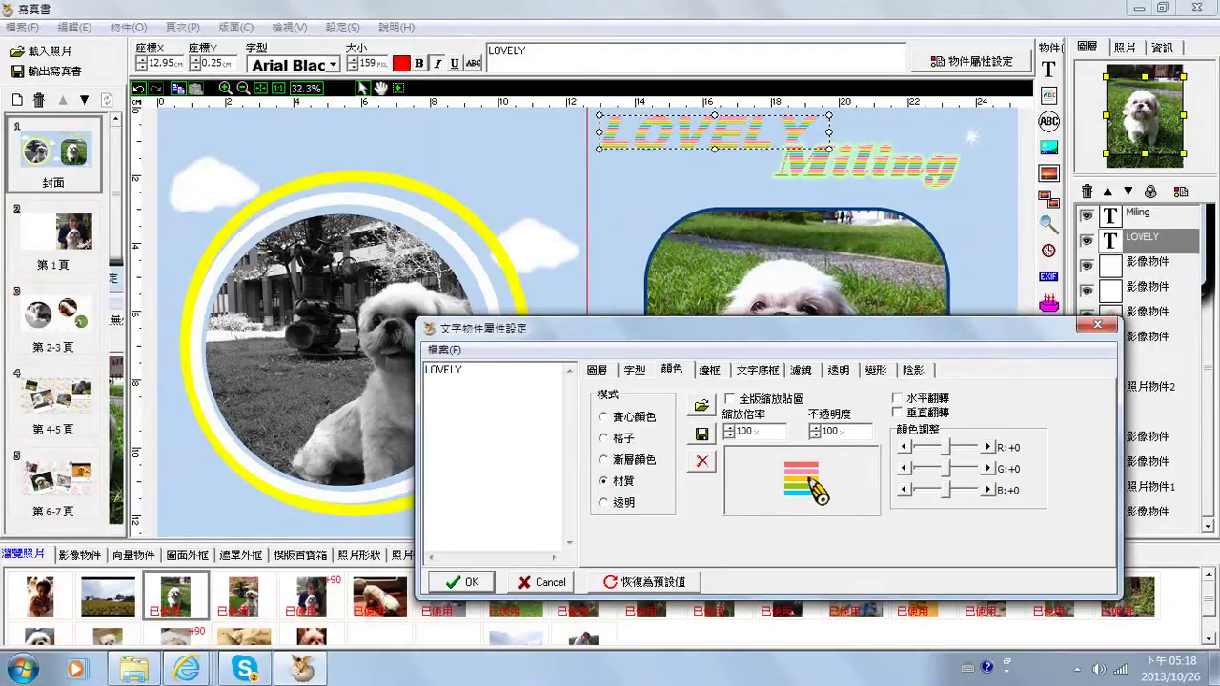
left_click(619, 439)
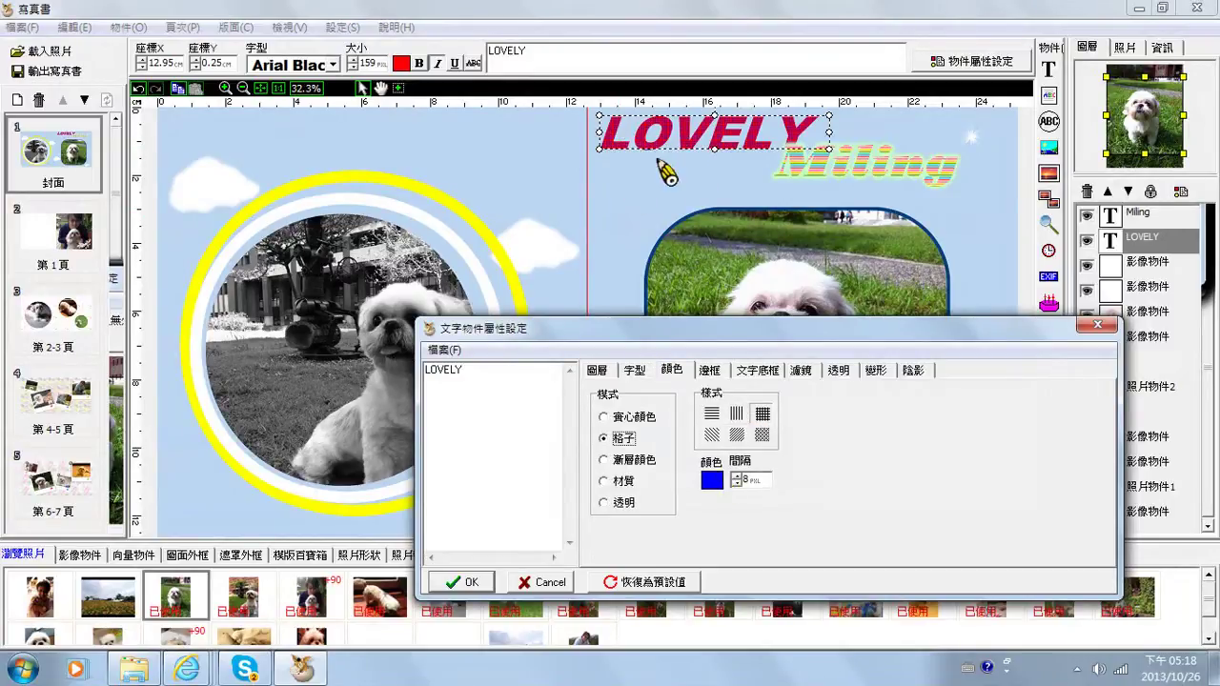
left_click(636, 371)
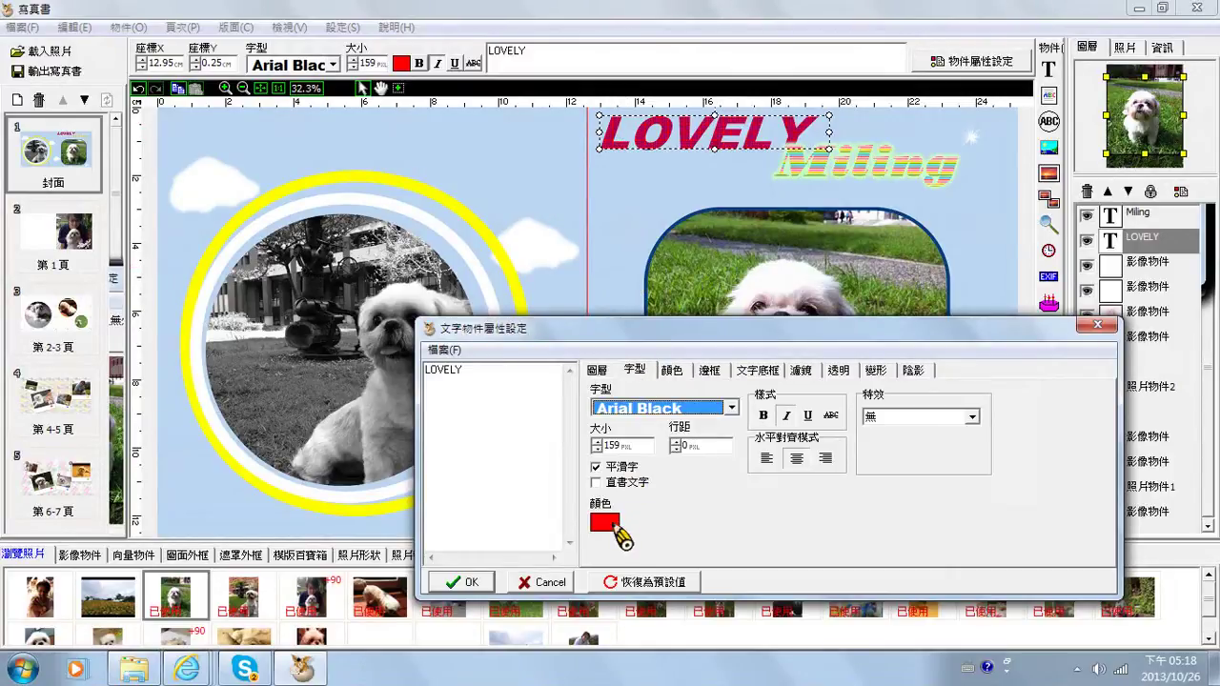
left_click(673, 372)
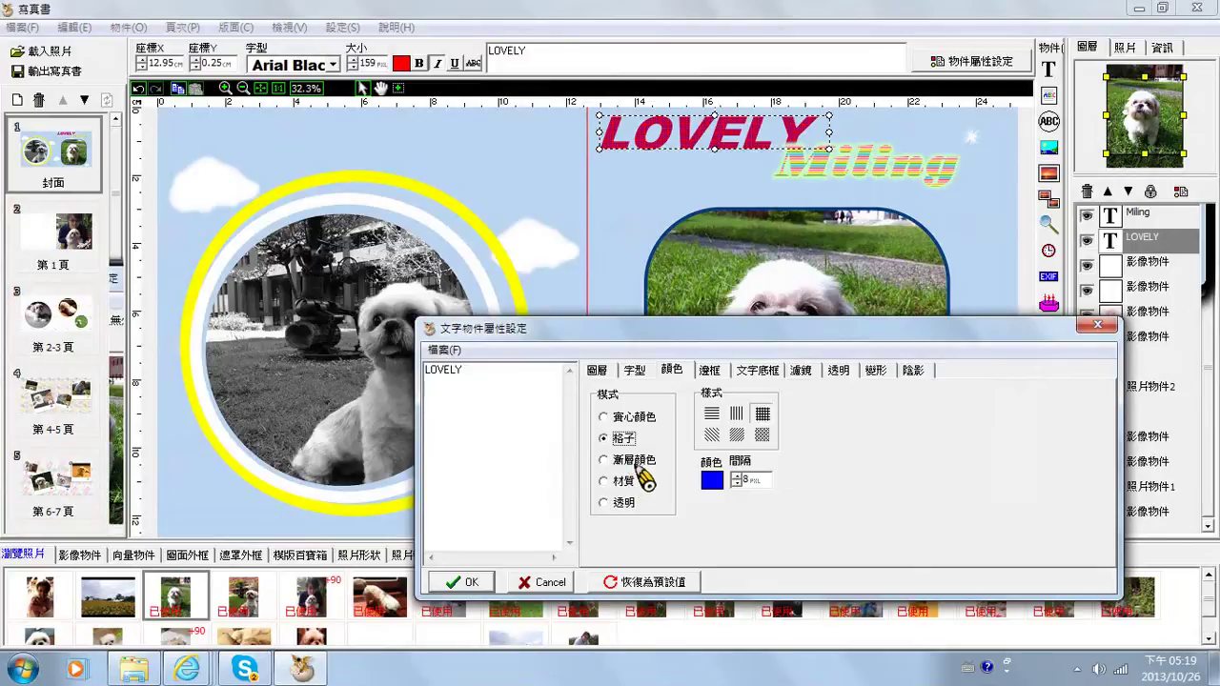
Try linear gradient fills on the LOVELY title using presets GR04.PCG, GR03.PCG and GR09.PCG
left_click(636, 461)
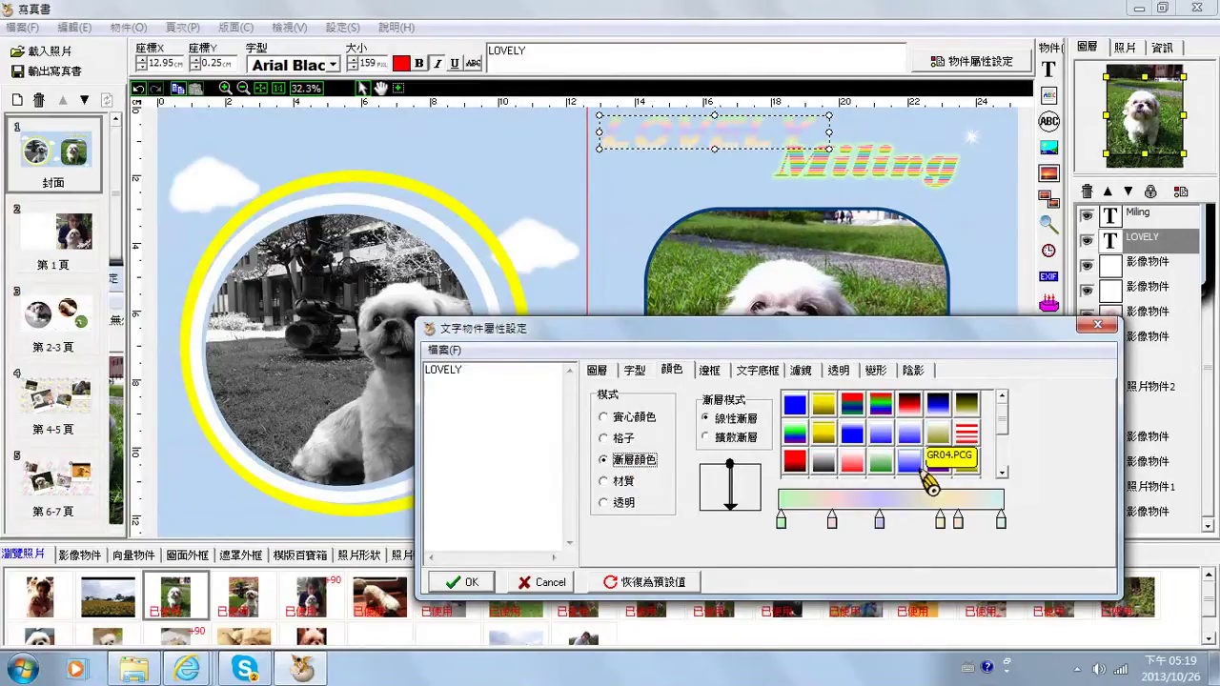
left_click(907, 465)
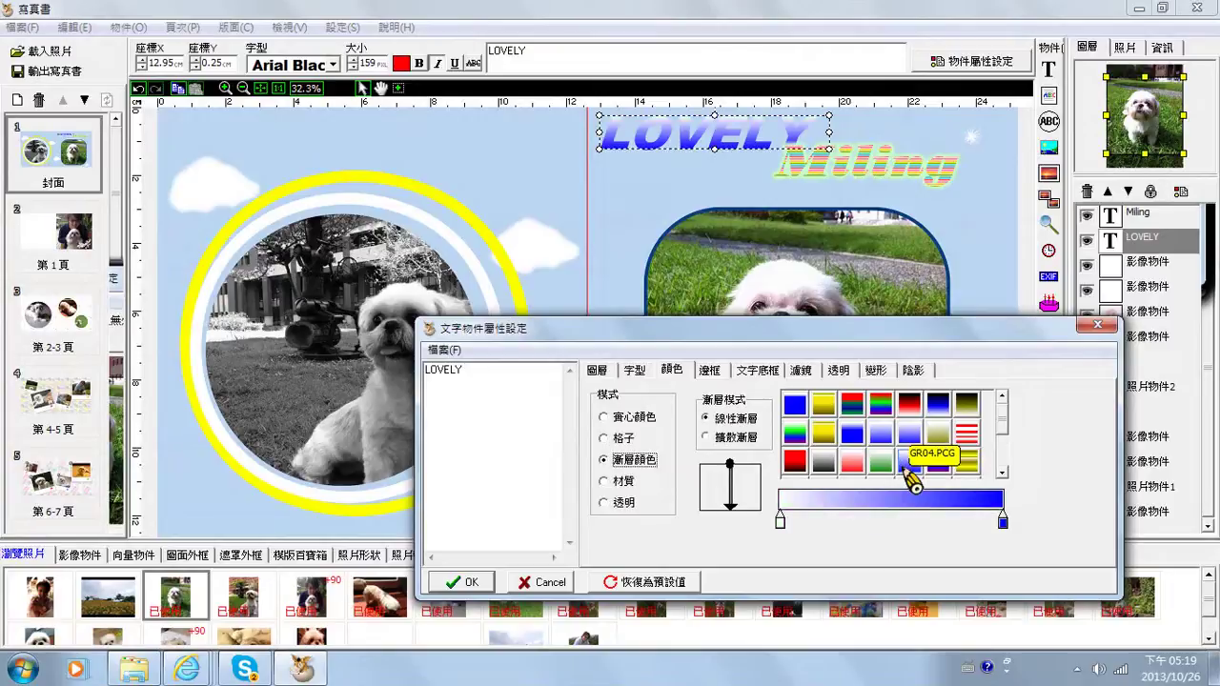
left_click(882, 464)
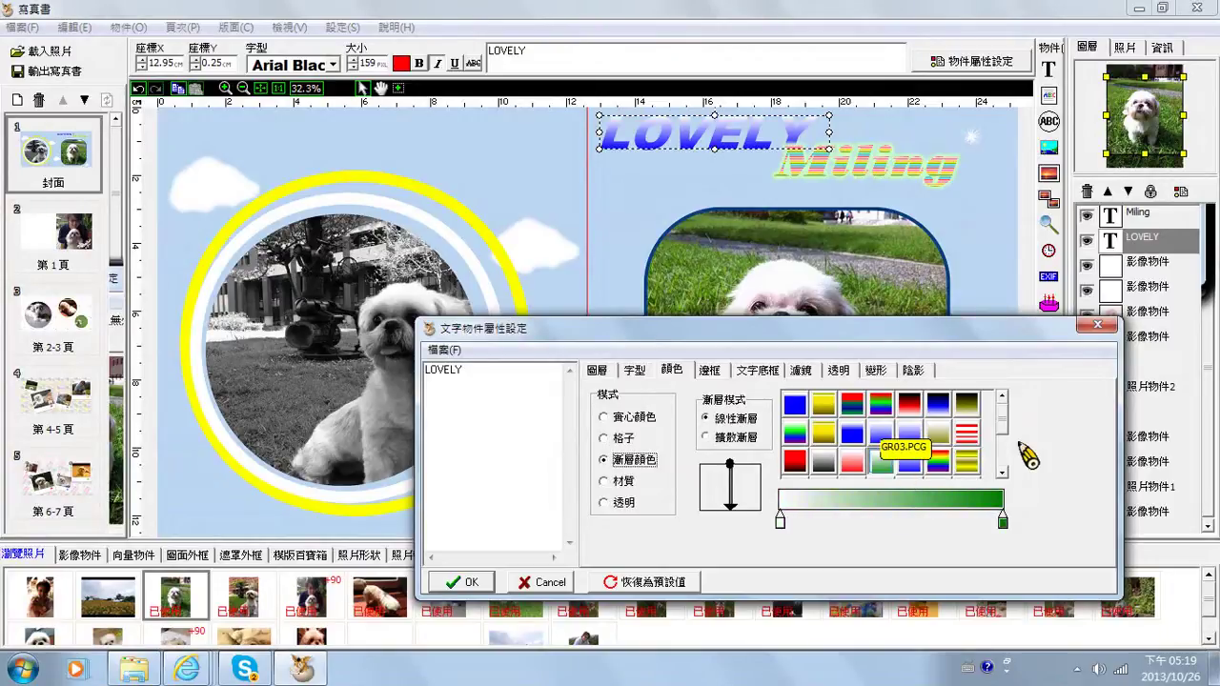
left_click(1002, 471)
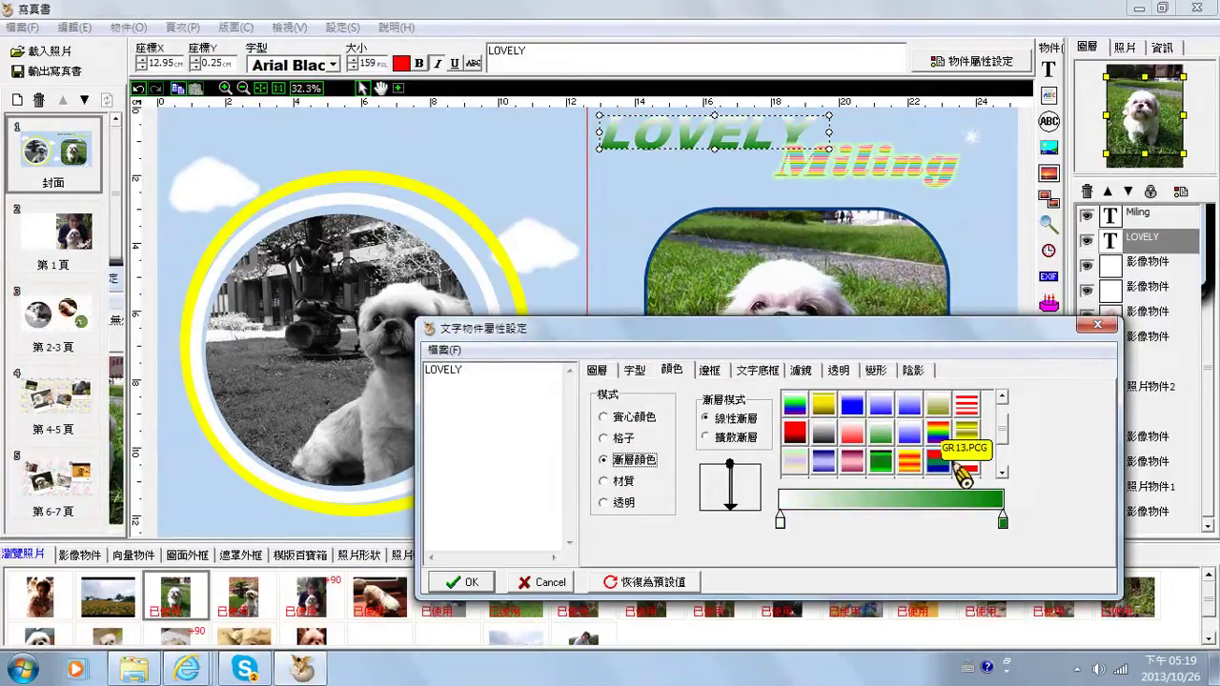
left_click(825, 474)
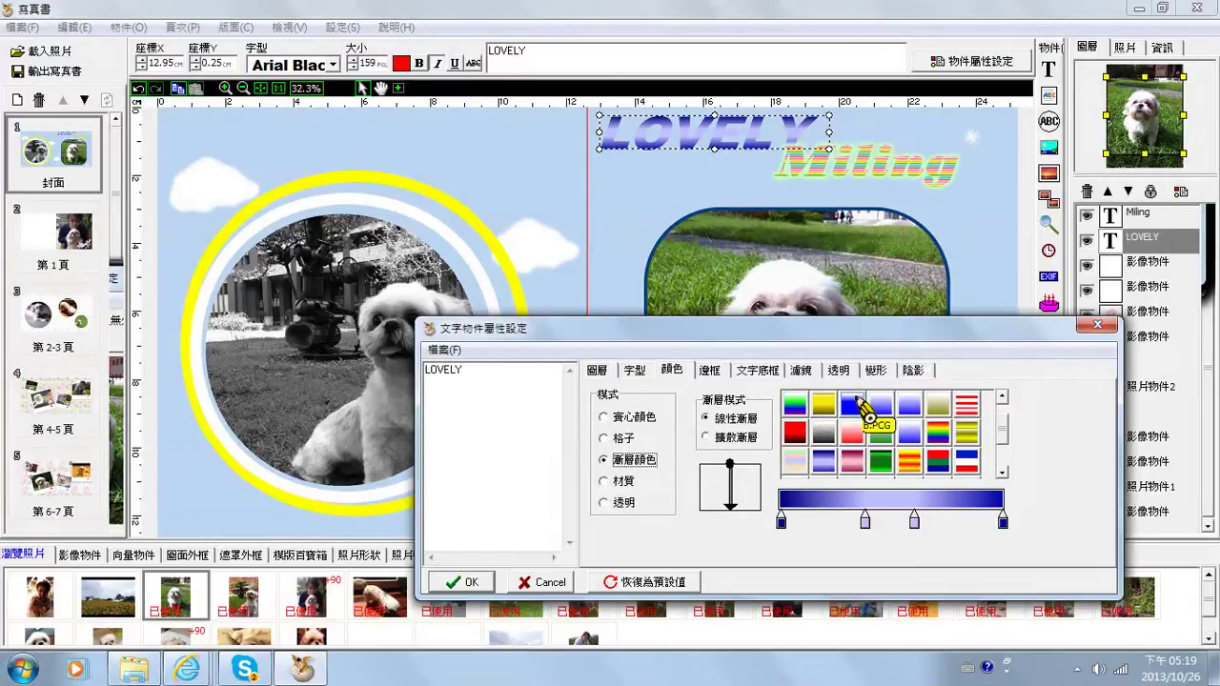
Try gradient presets GR21.PCG, GR20.PCG, GR19.PCG and GR12.PCG on the LOVELY title, and discard the property changes
left_click(1001, 471)
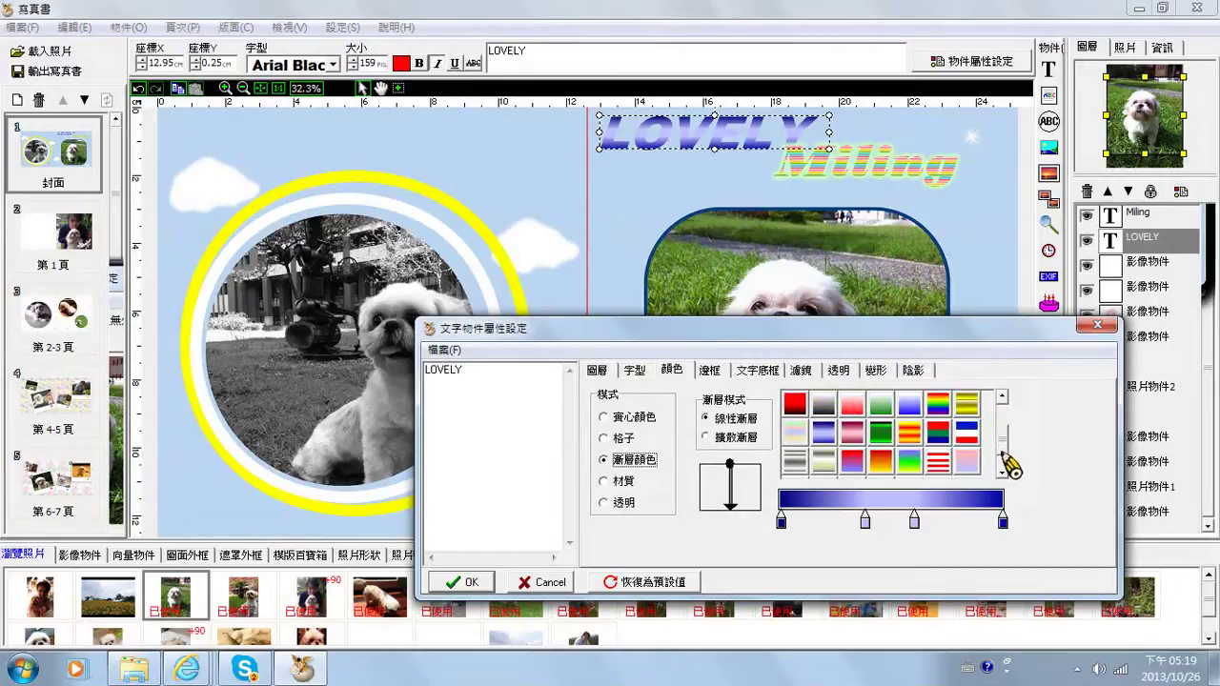
left_click(968, 463)
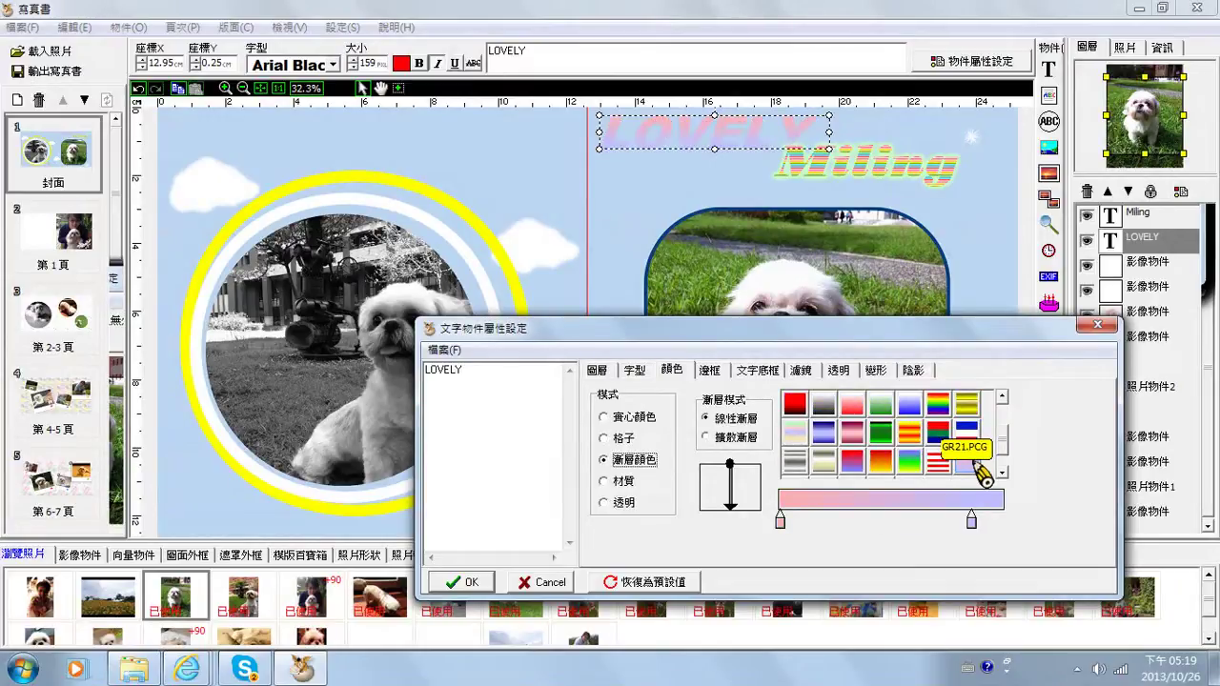
left_click(941, 462)
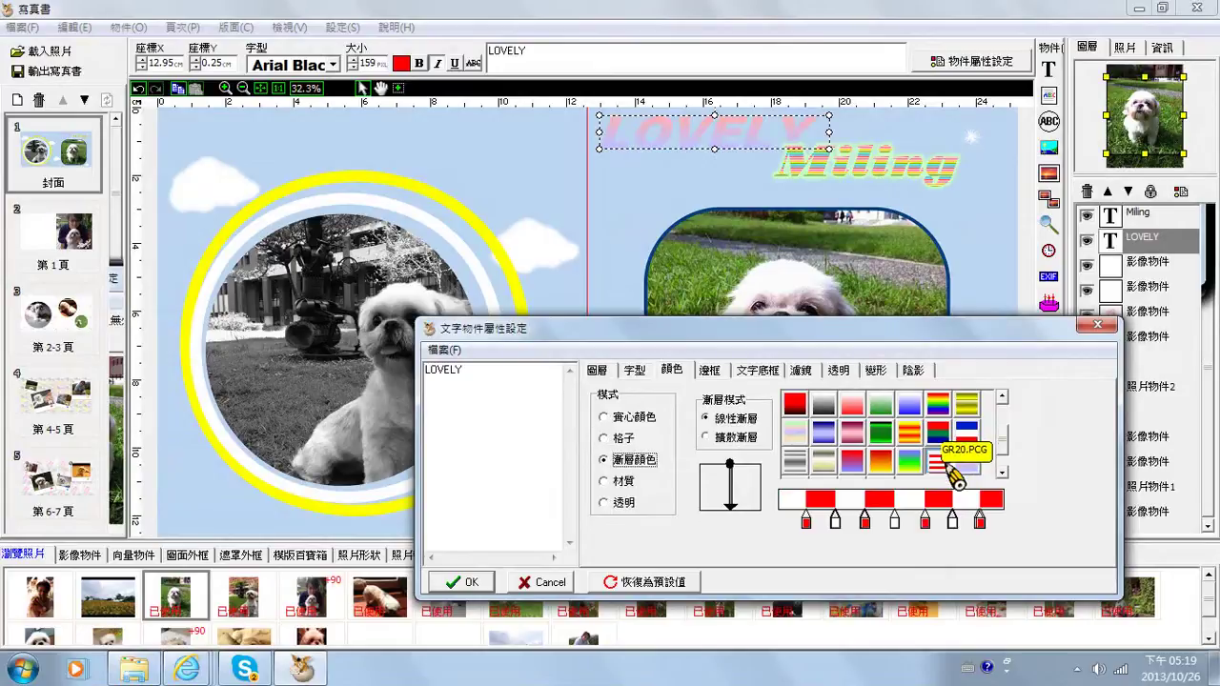
left_click(909, 463)
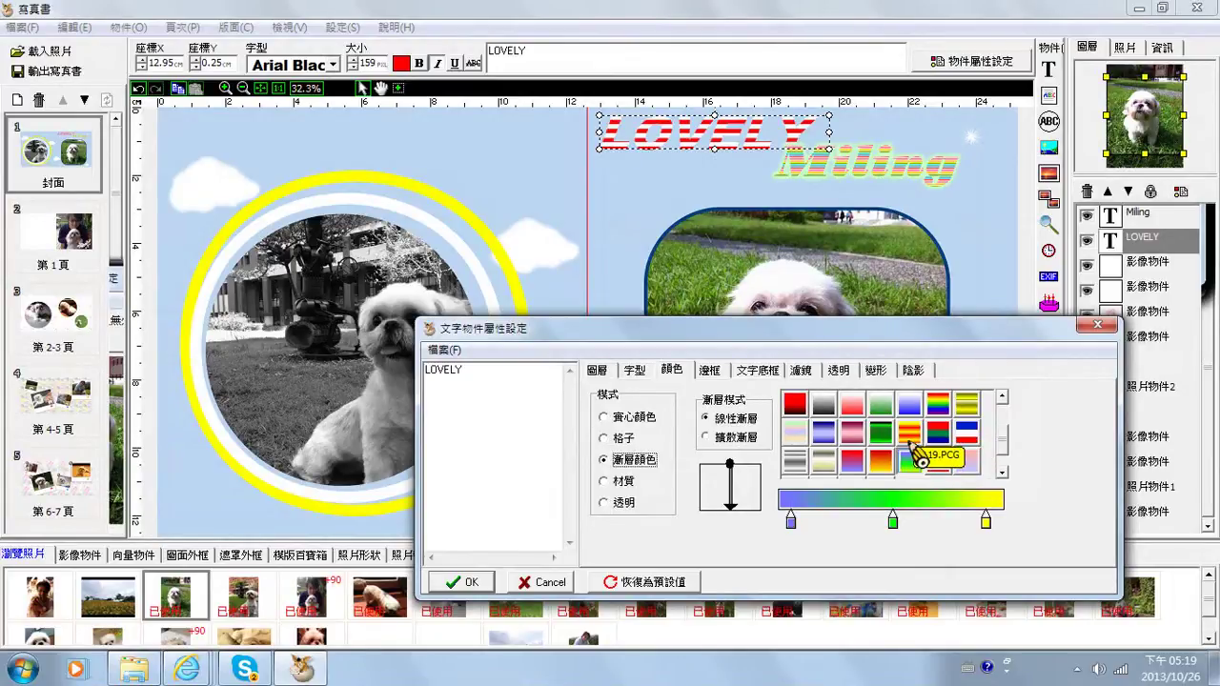
left_click(912, 435)
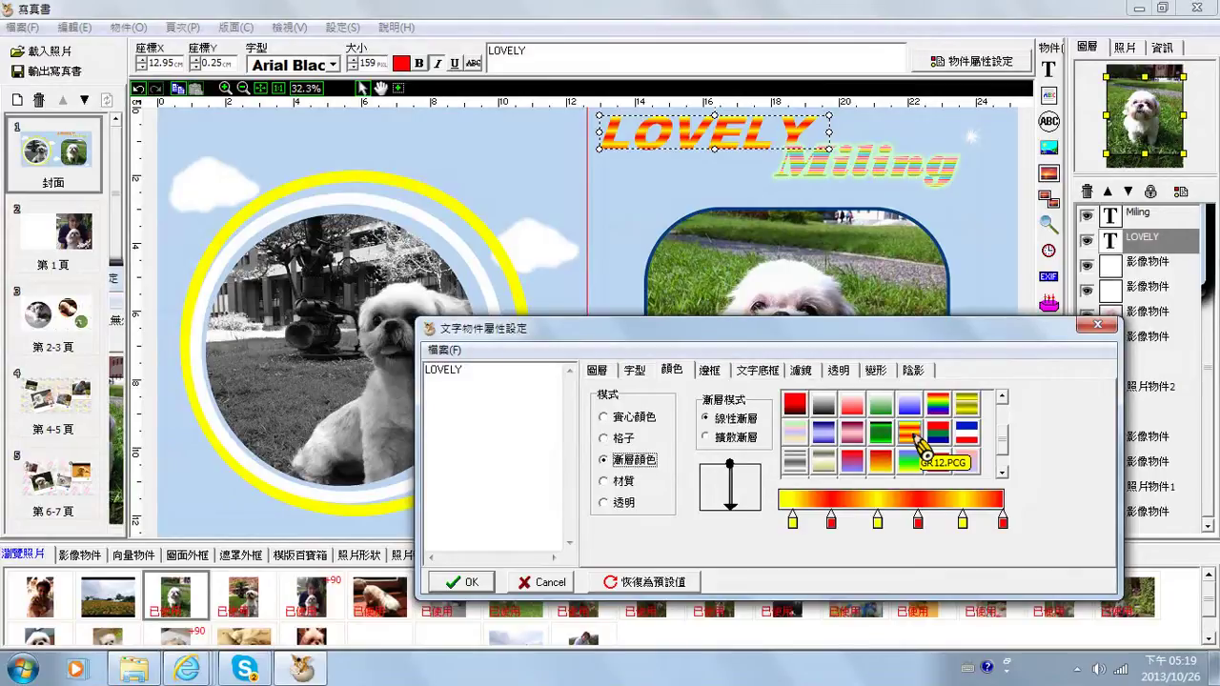
left_click(548, 583)
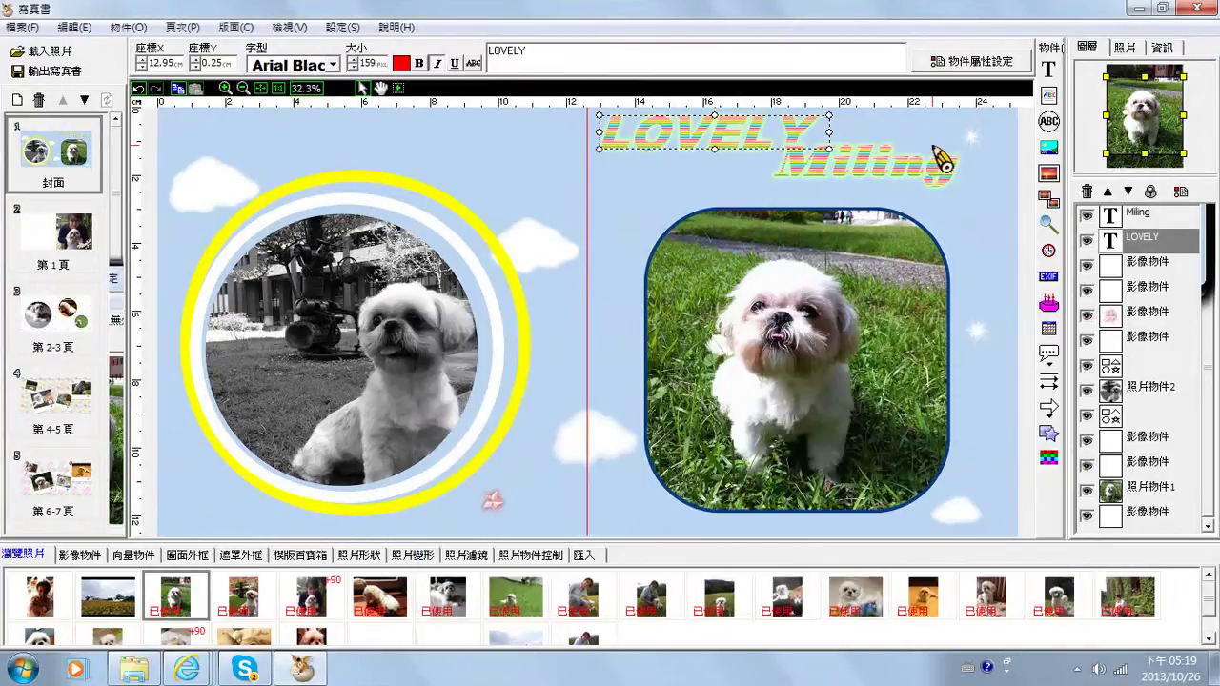
Turn off the first border (開啟邊框1) of the LOVELY title and apply the text properties
left_click(910, 187)
left_click(988, 218)
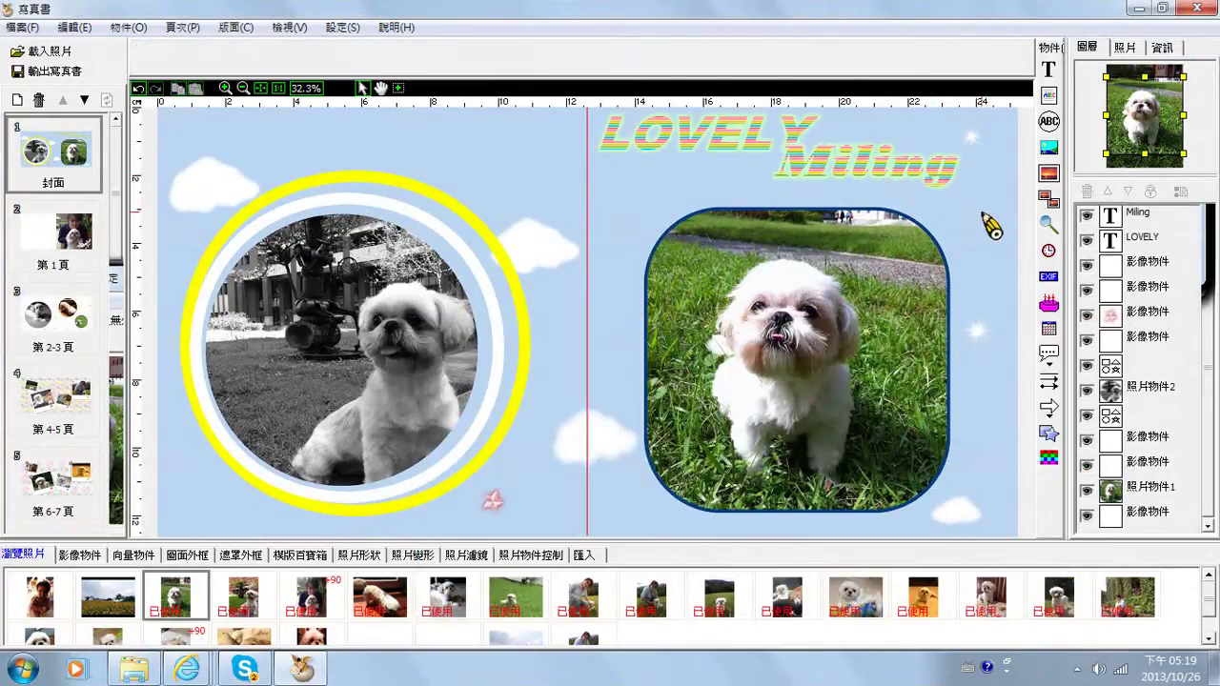
double_click(721, 145)
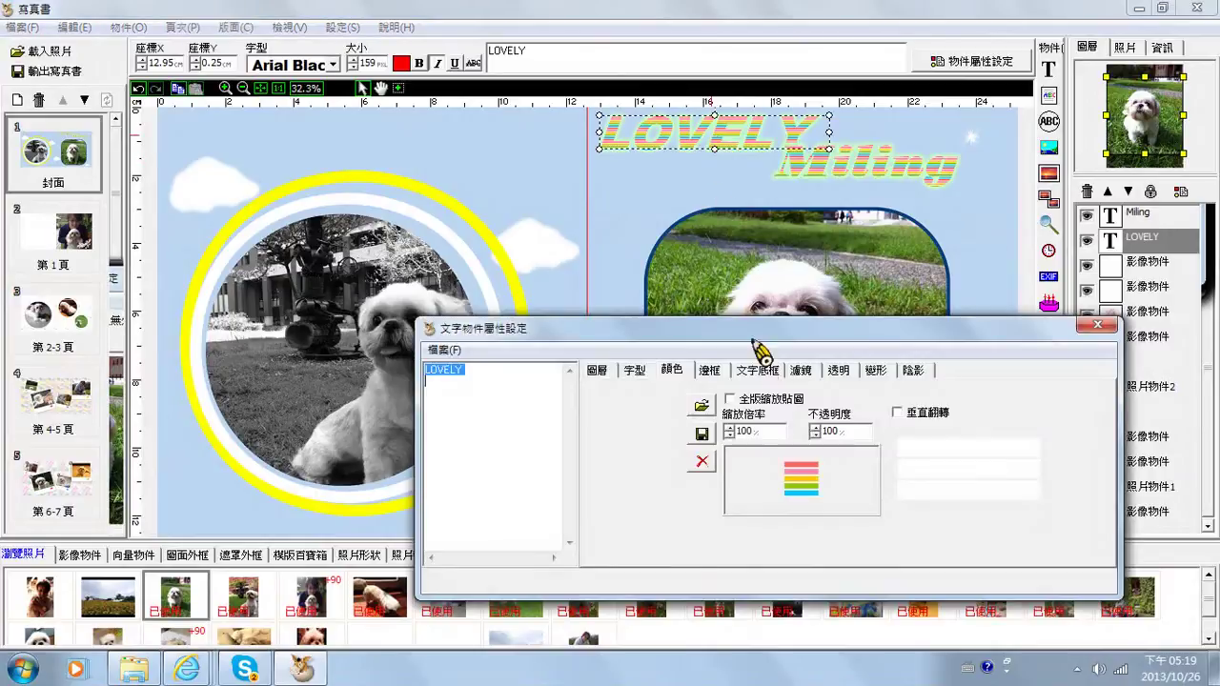
left_click(779, 371)
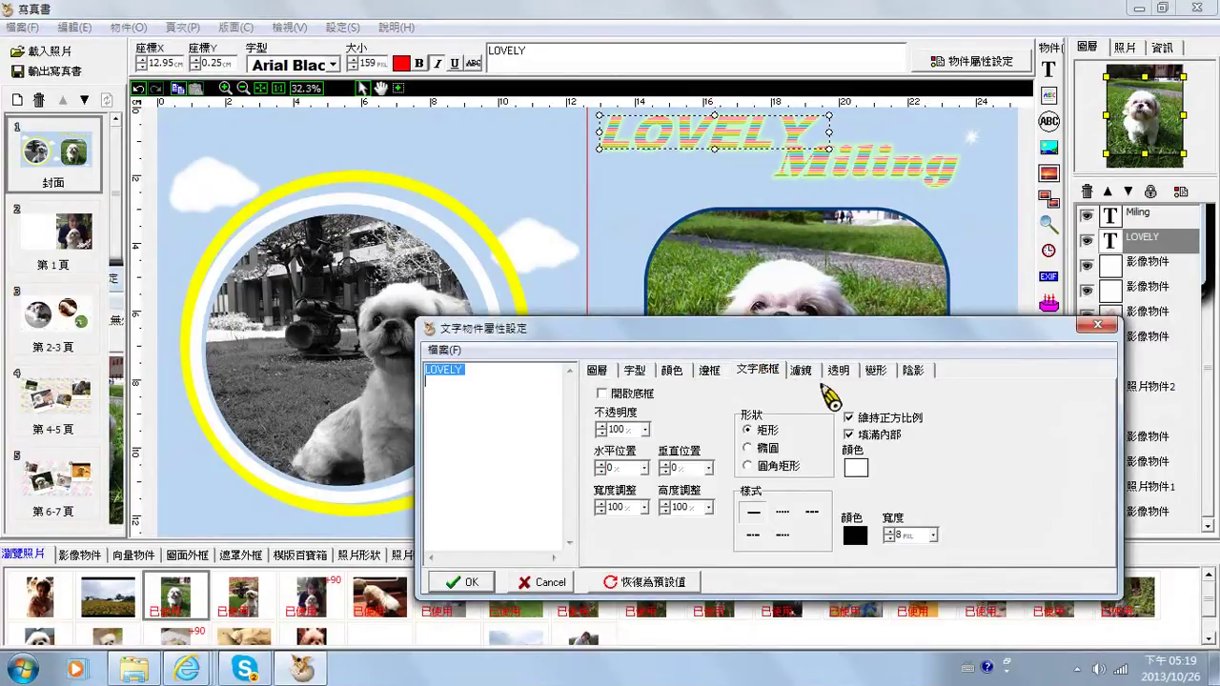
left_click(709, 370)
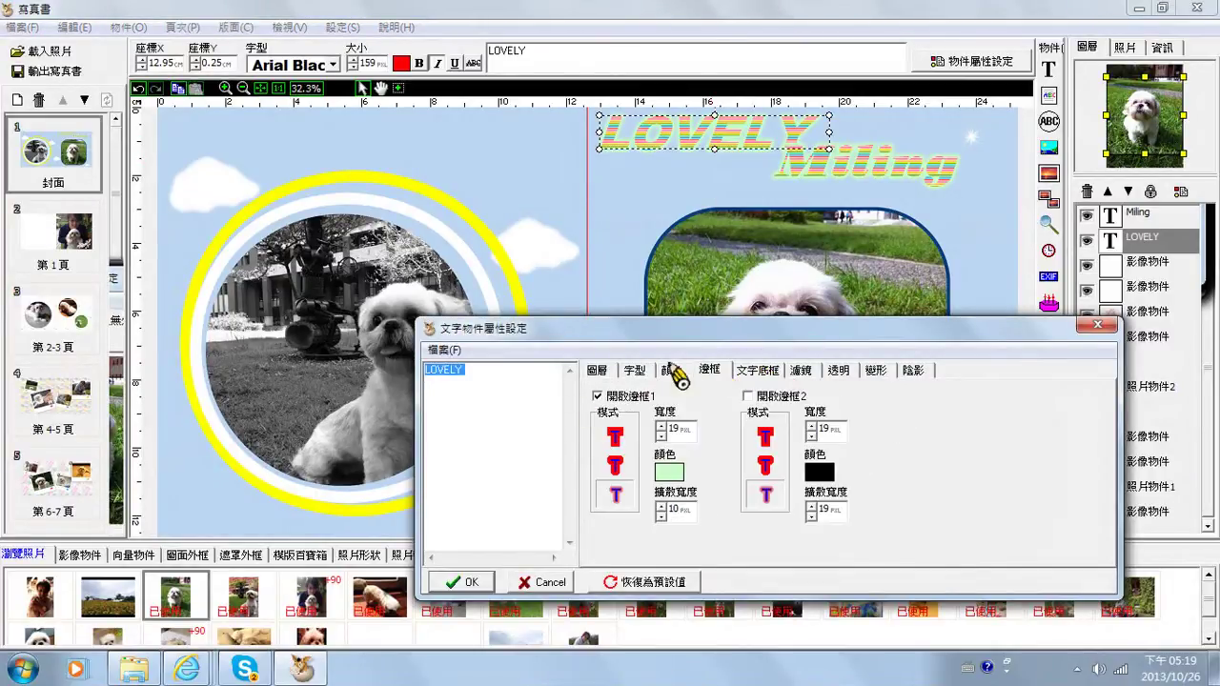
left_click(597, 395)
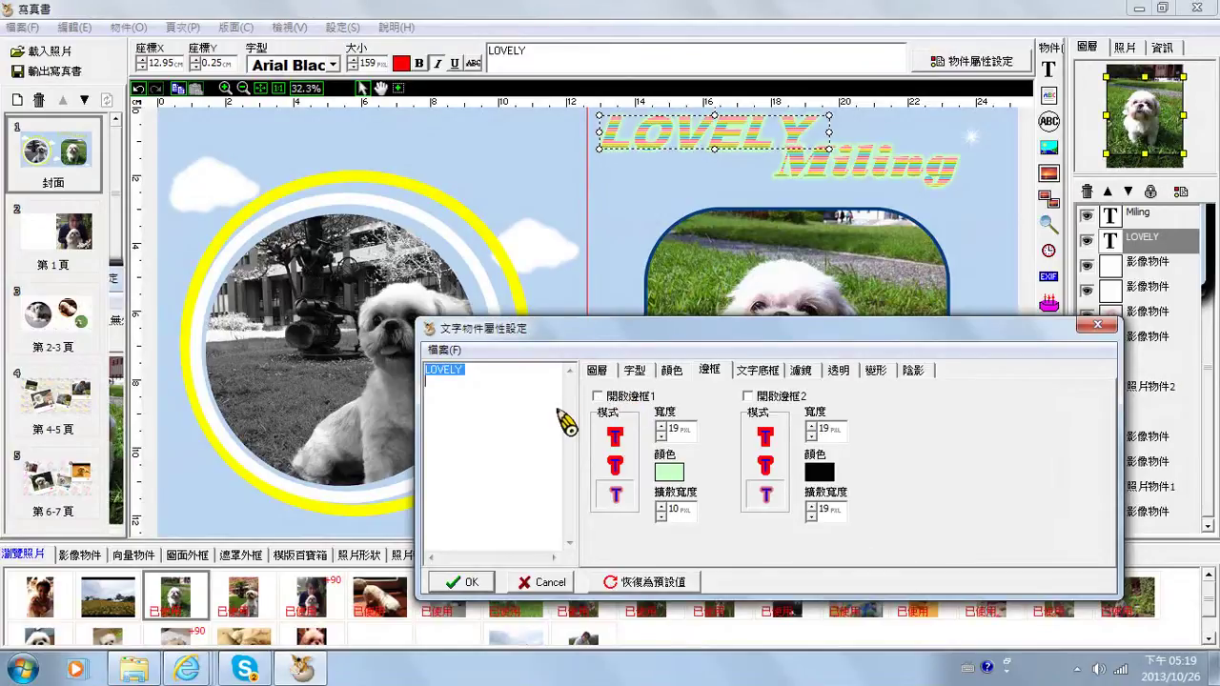
left_click(835, 188)
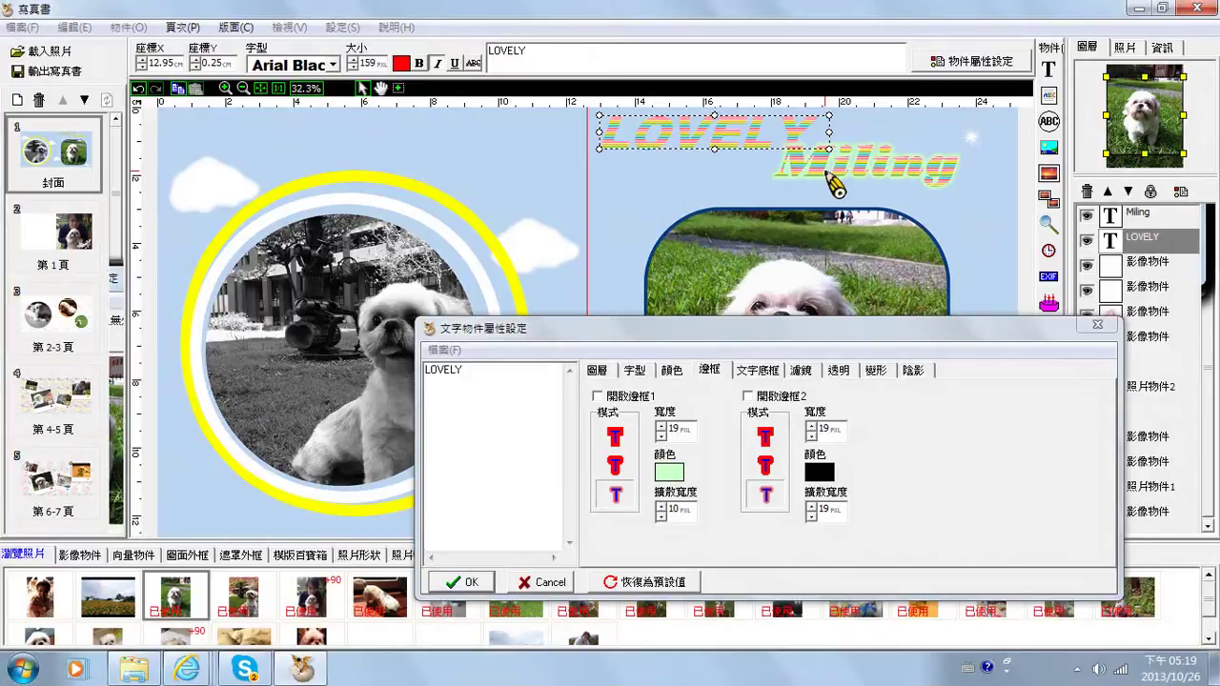
left_click(476, 582)
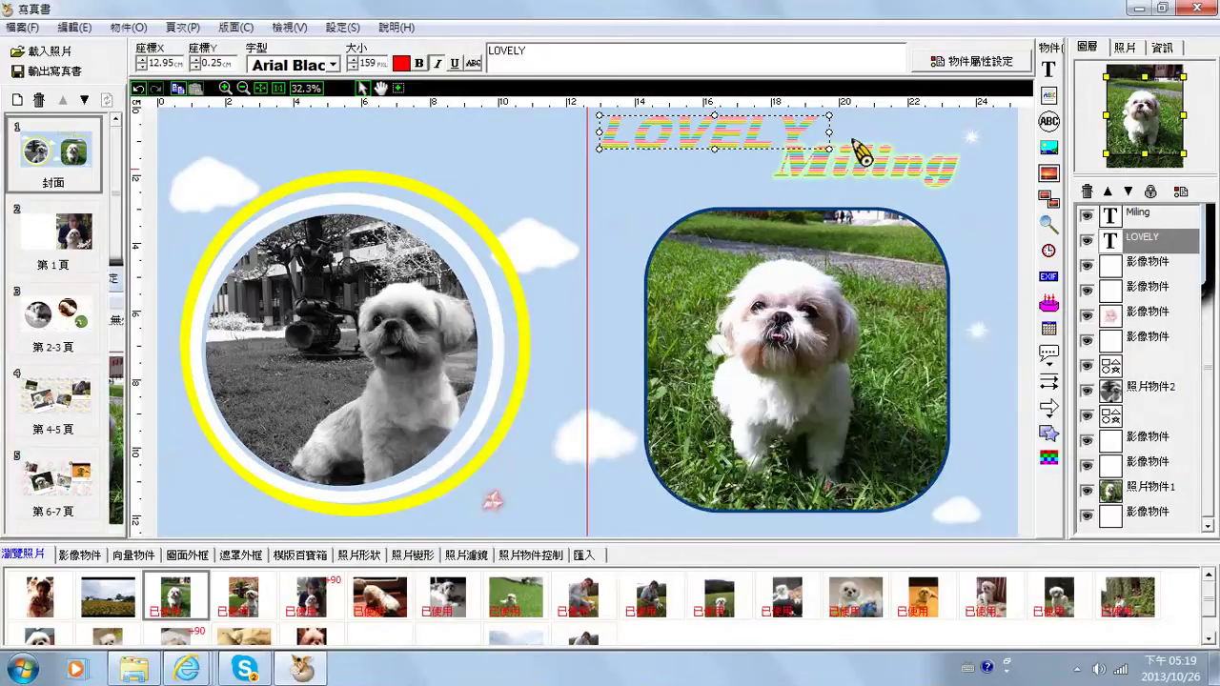
Turn off the Miling title's first border (開啟邊框1) and fill the text with the green linear gradient preset GR11.PCG
double_click(852, 168)
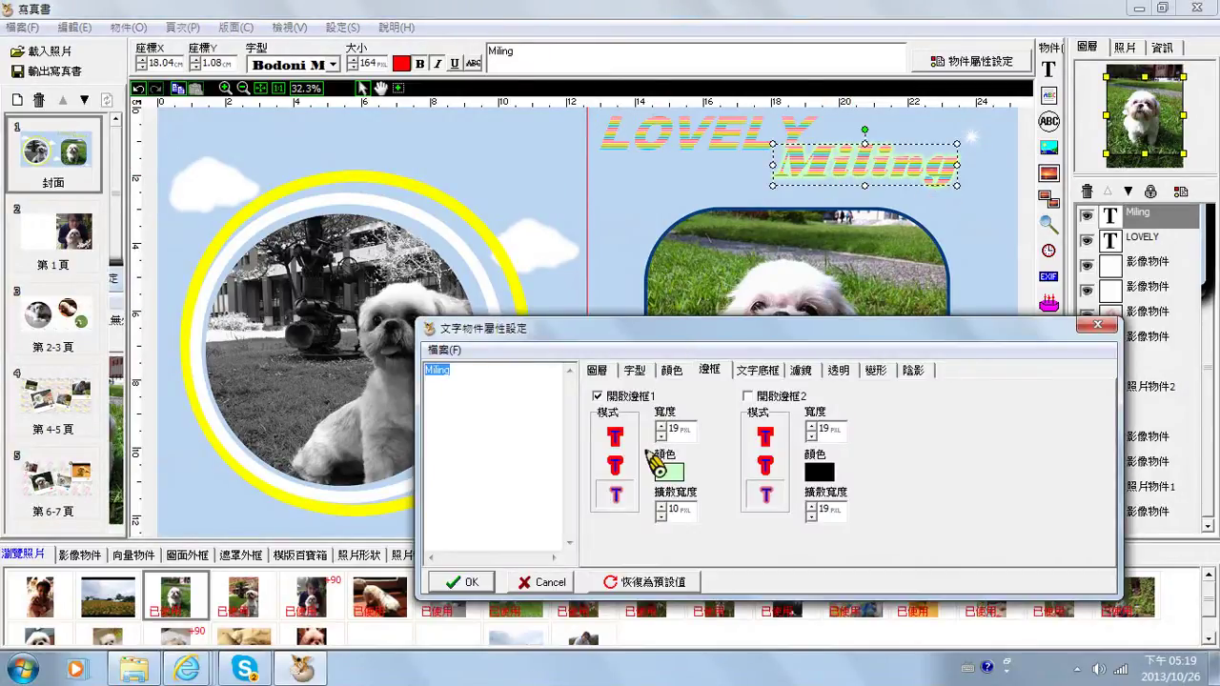
left_click(597, 396)
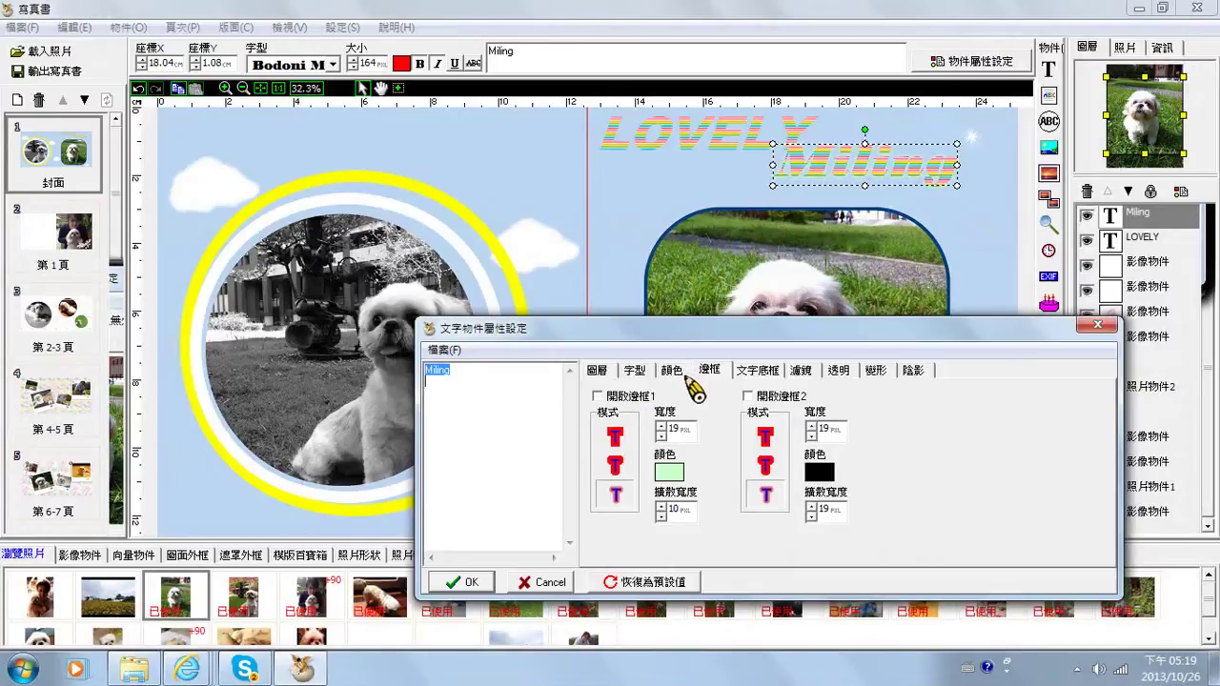
left_click(673, 372)
left_click(621, 440)
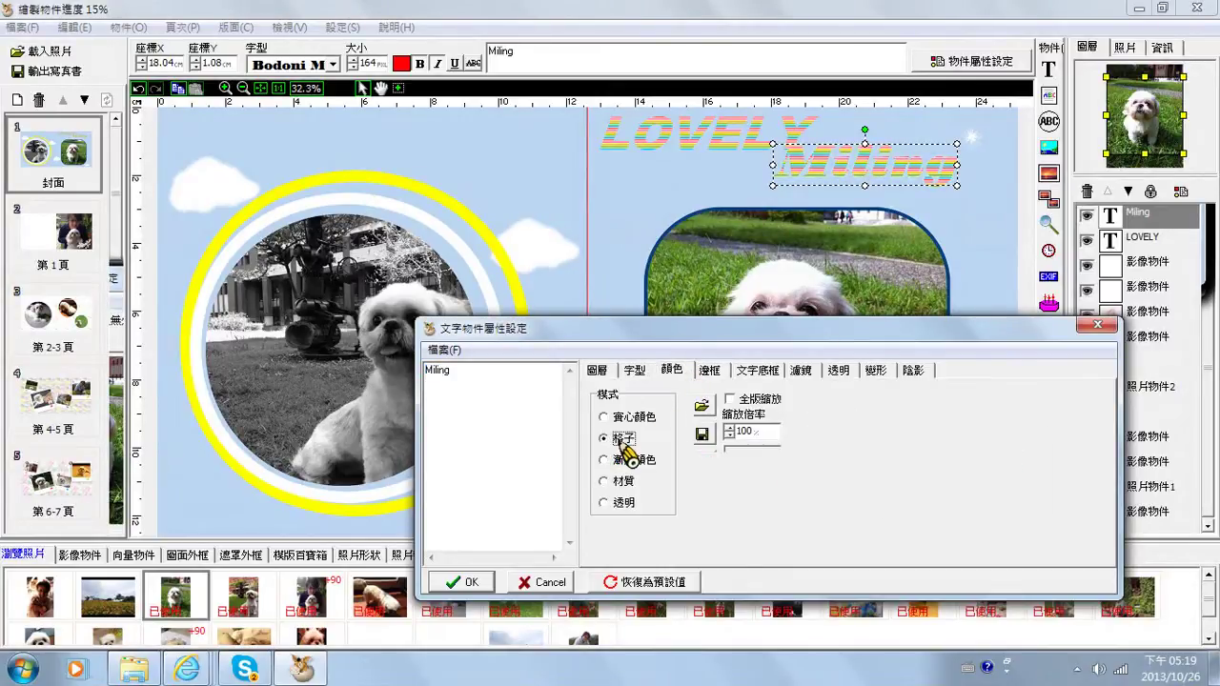
left_click(617, 461)
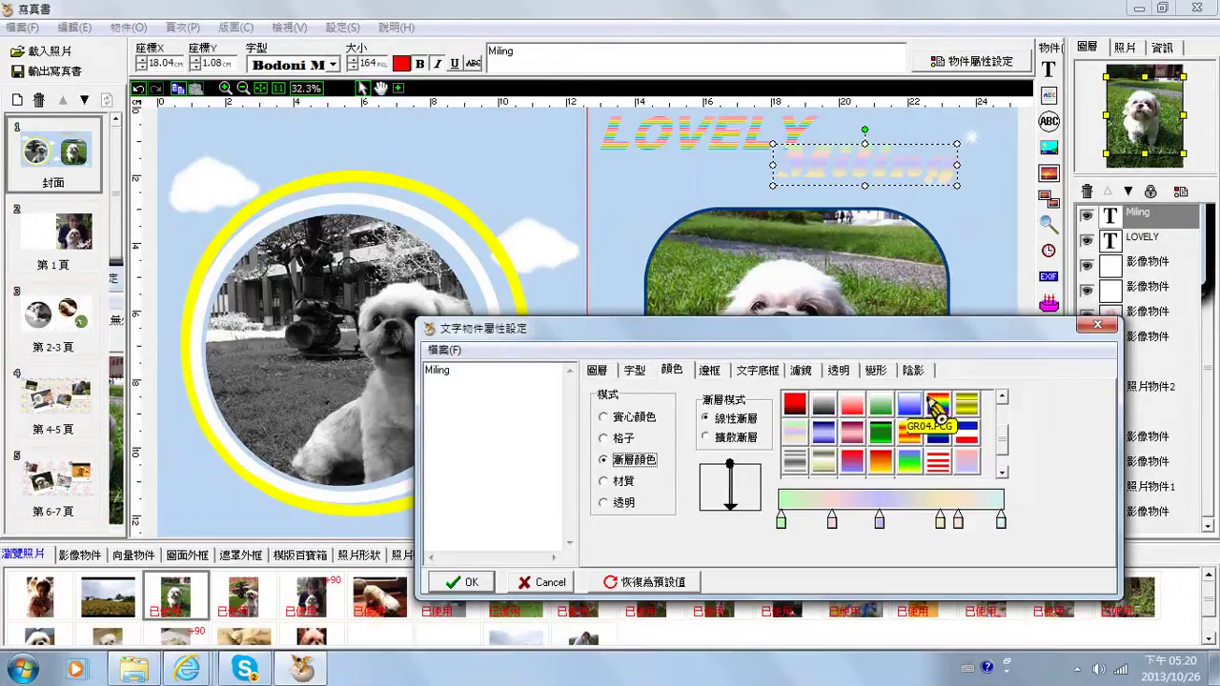
left_click(884, 436)
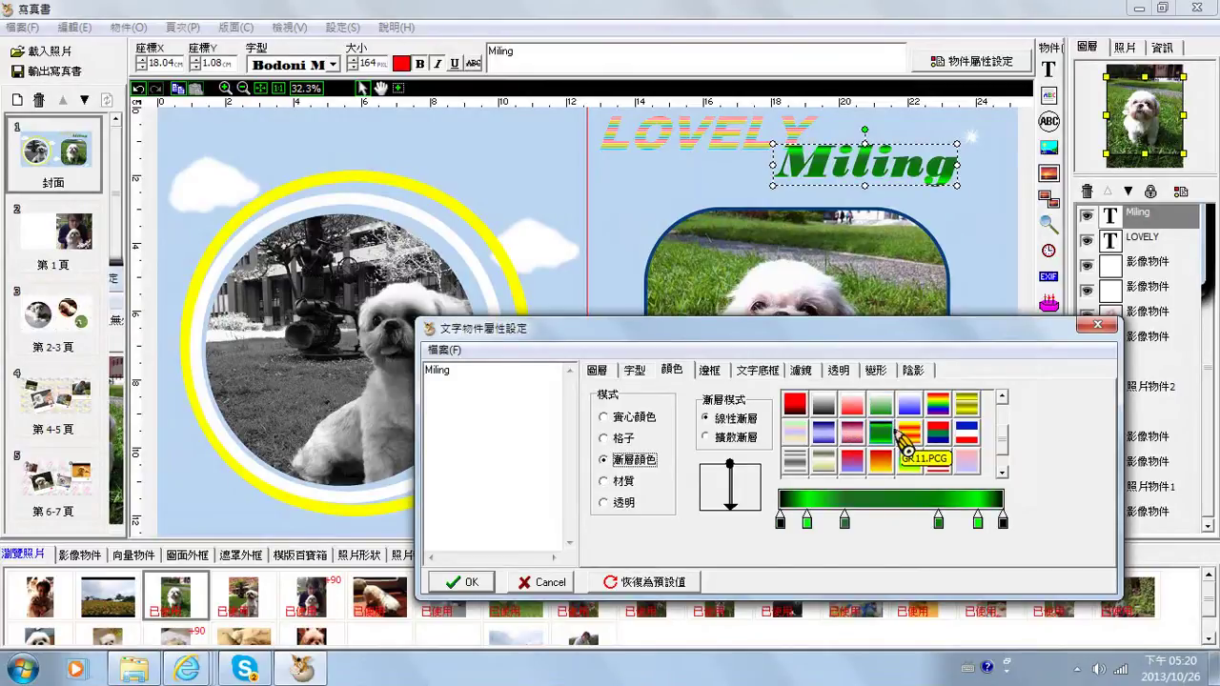
left_click(489, 584)
left_click(612, 270)
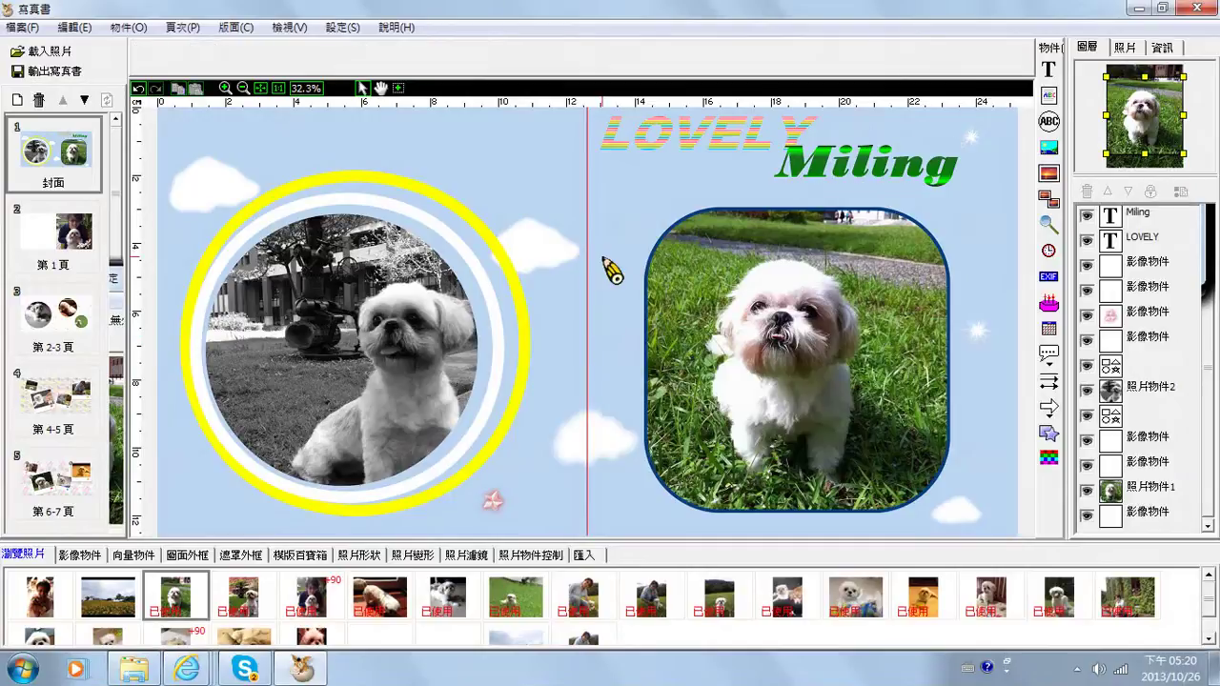
Fill the LOVELY title with the yellow linear gradient preset GR27.PCG and apply the text properties
double_click(669, 156)
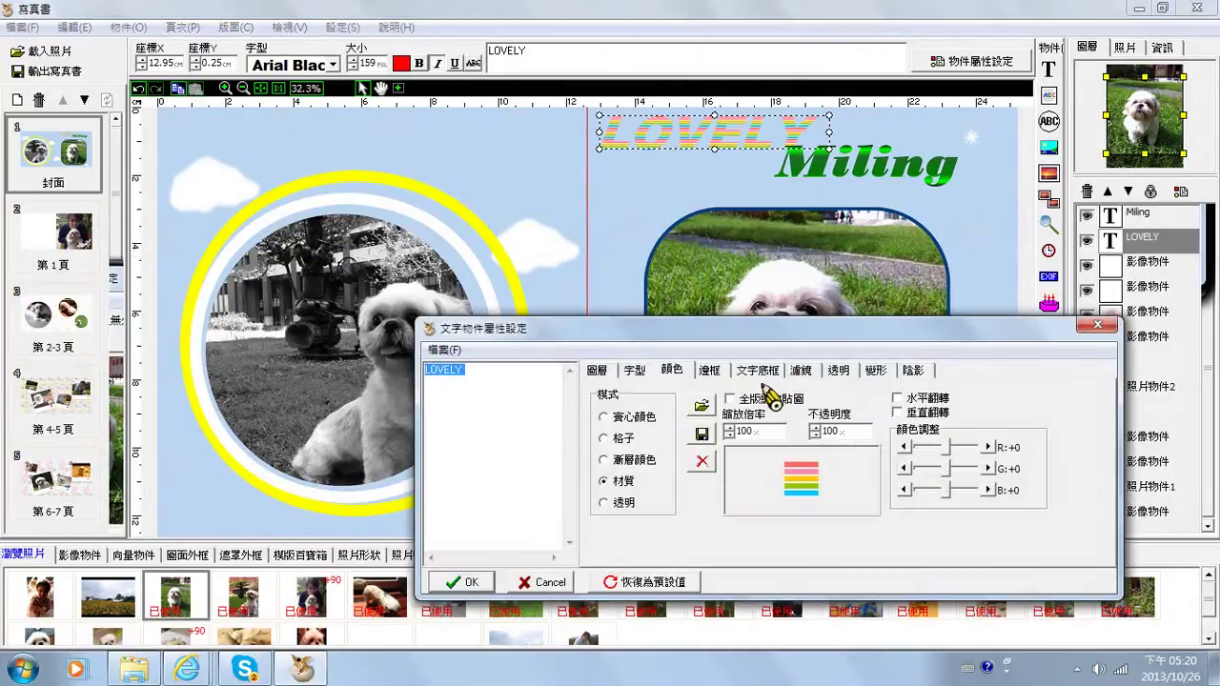
left_click(634, 460)
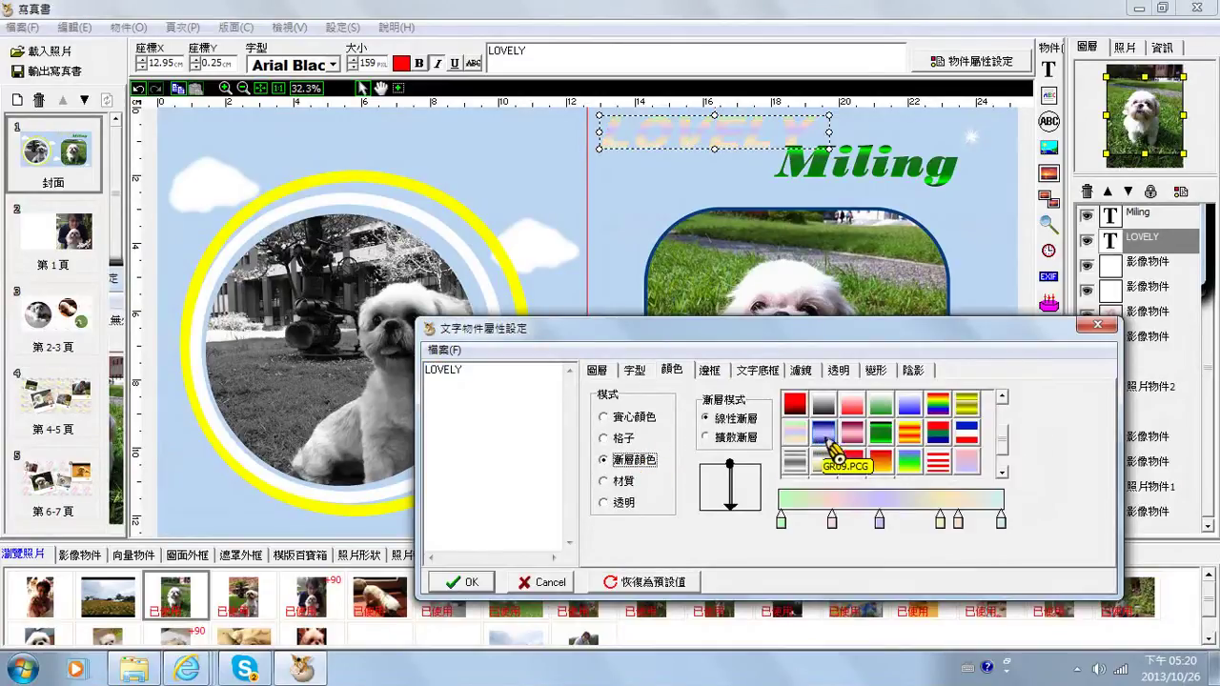
left_click(1001, 471)
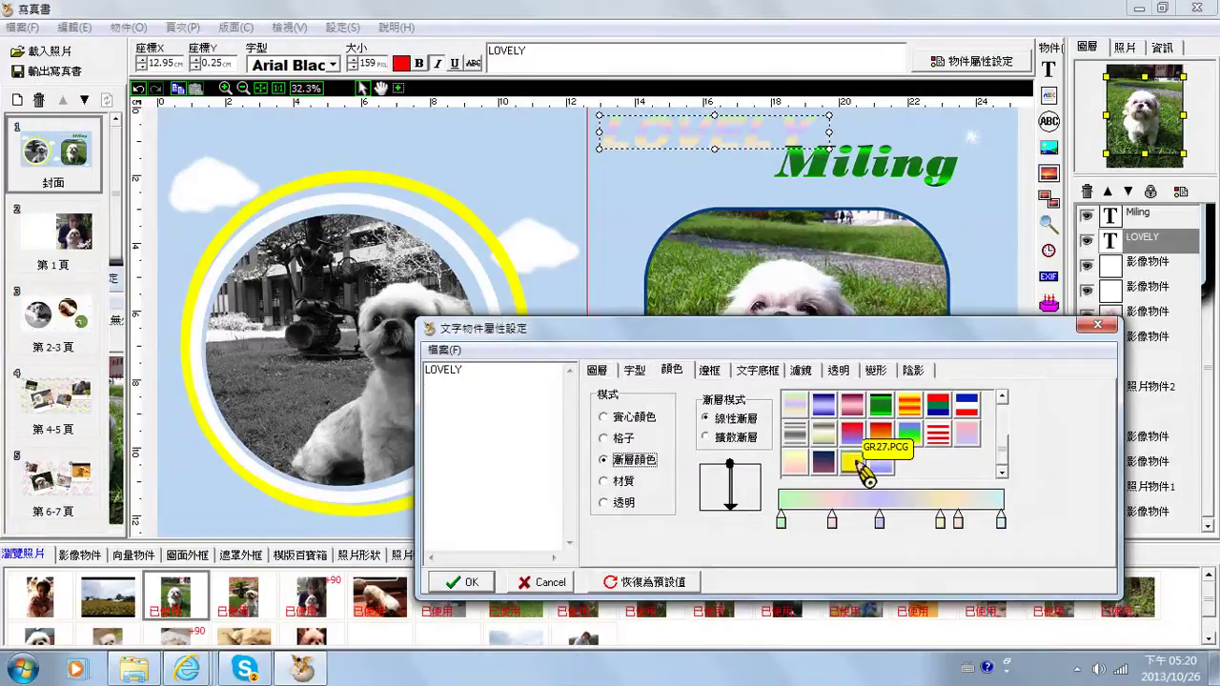
left_click(859, 464)
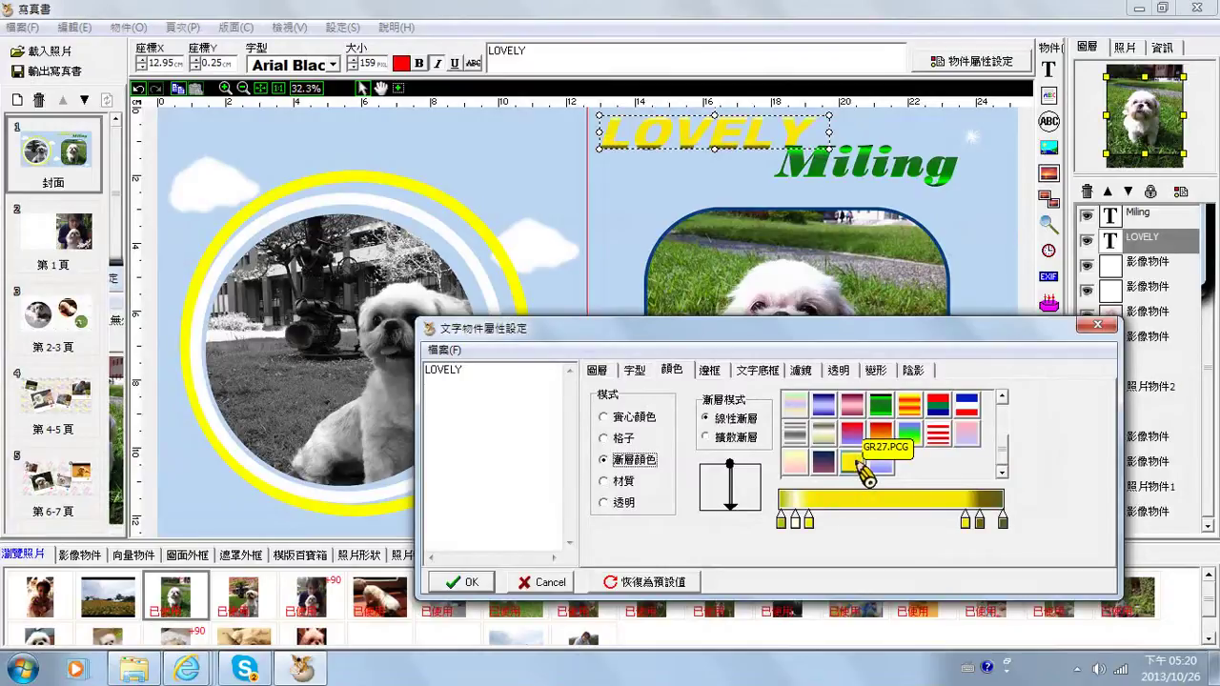
left_click(481, 582)
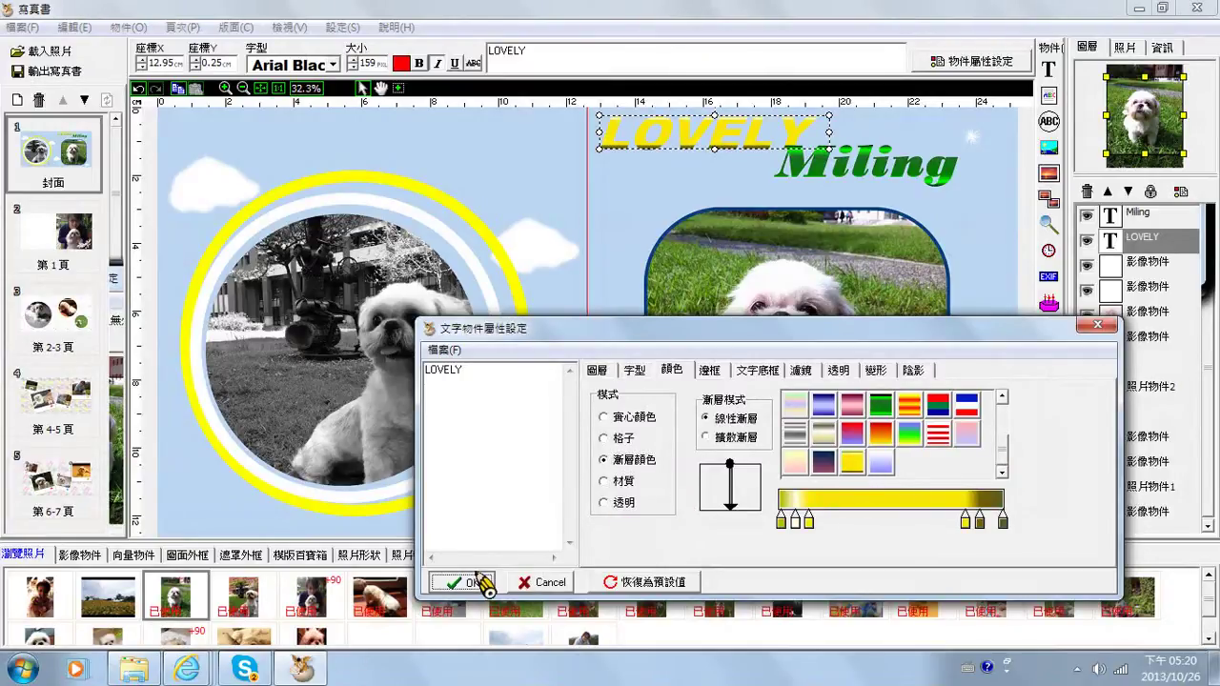
Open page 1 of the photo book from the cover
left_click(602, 371)
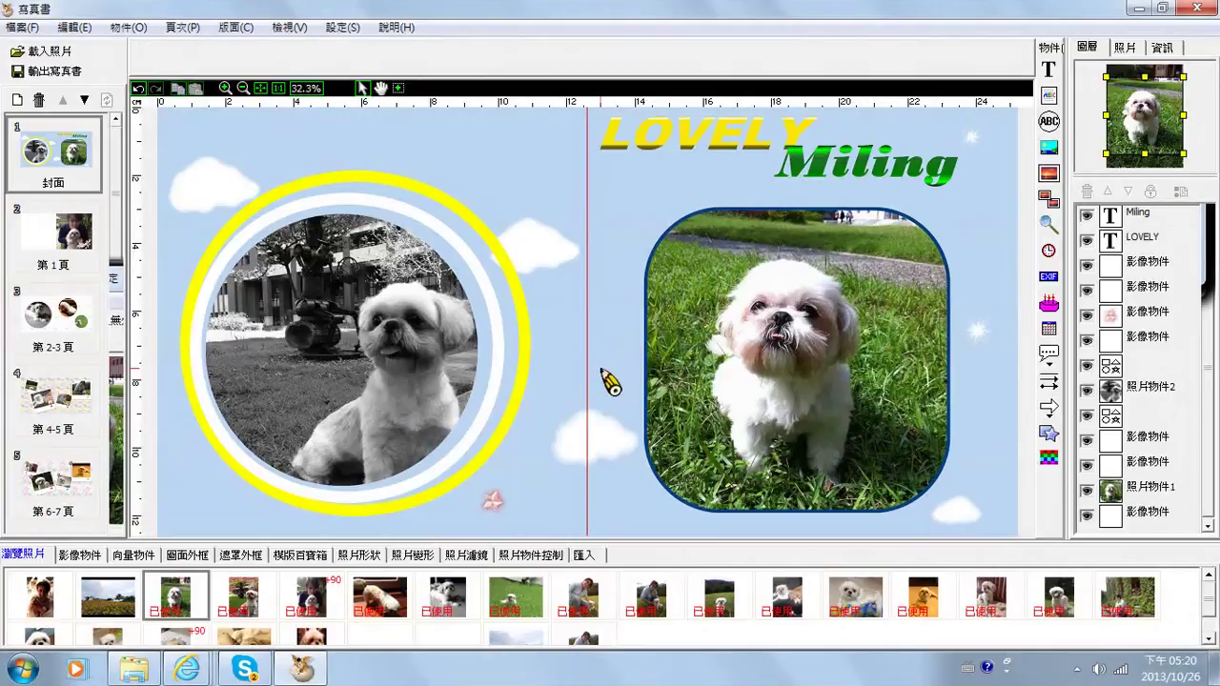
left_click(68, 241)
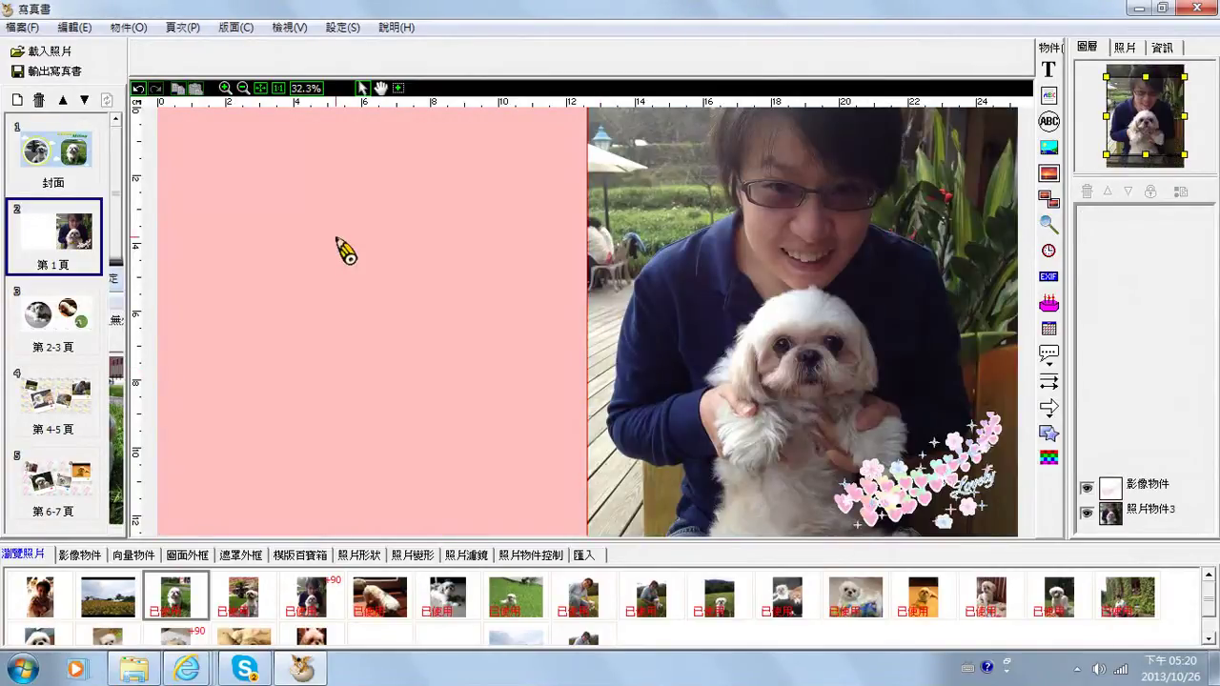
left_click(421, 331)
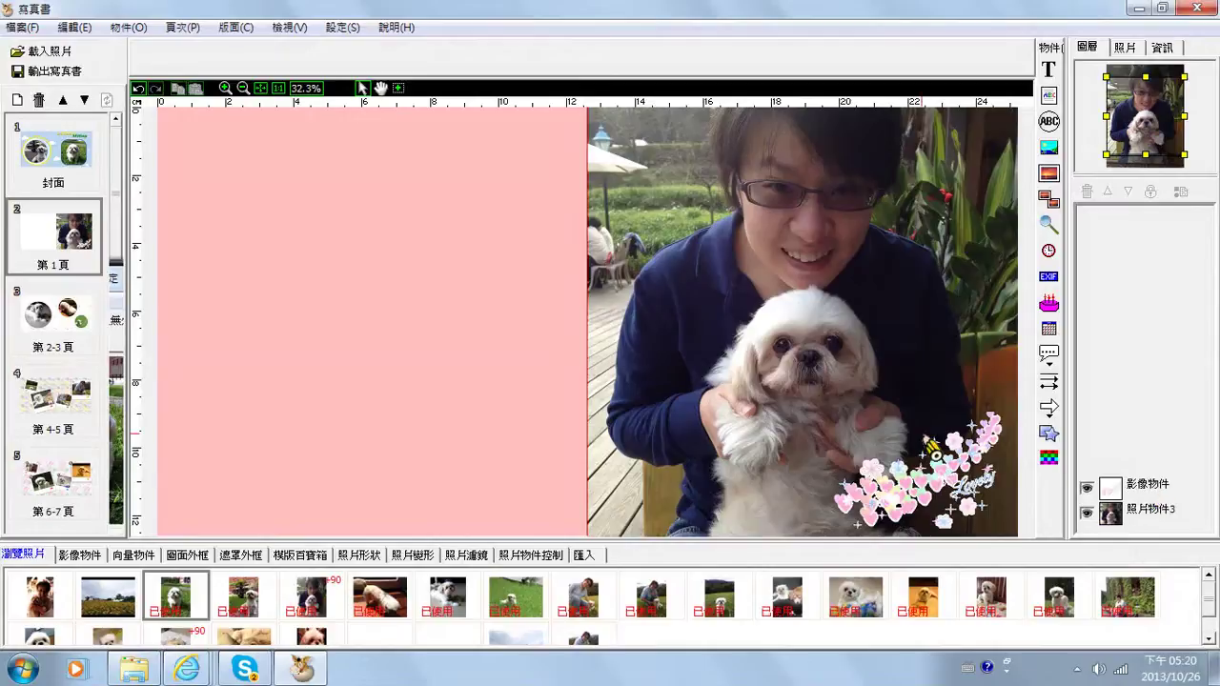
left_click(1112, 489)
left_click(958, 477)
key("Delete")
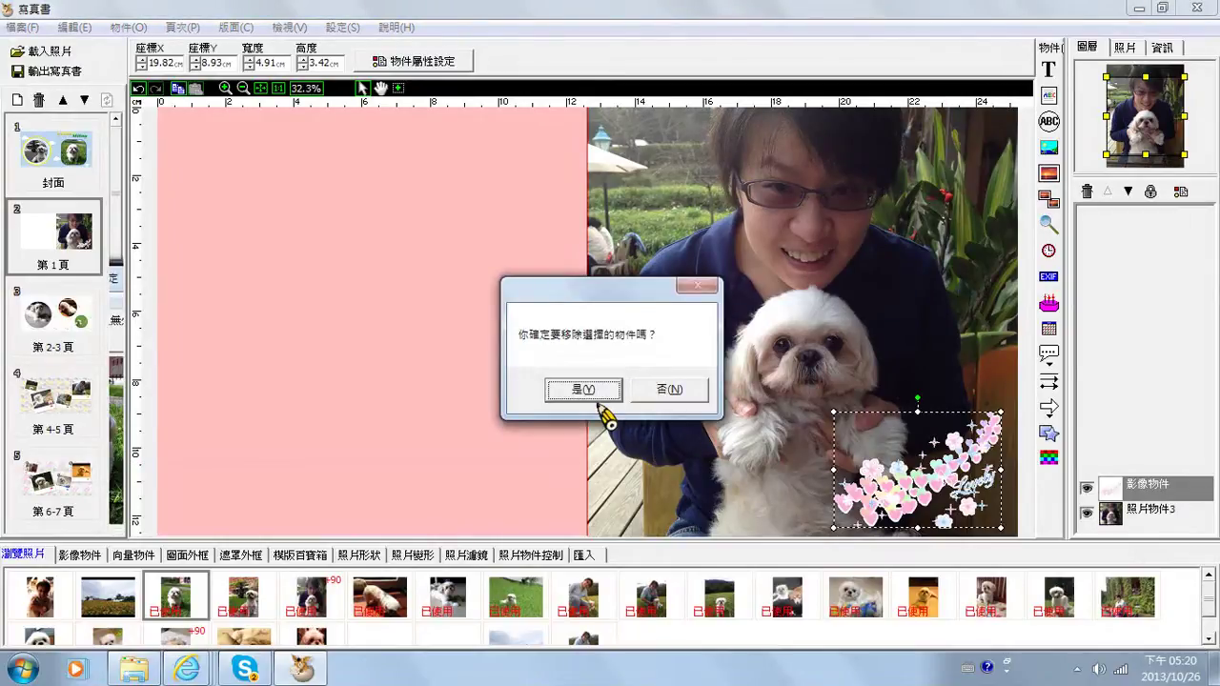
left_click(933, 488)
left_click(670, 389)
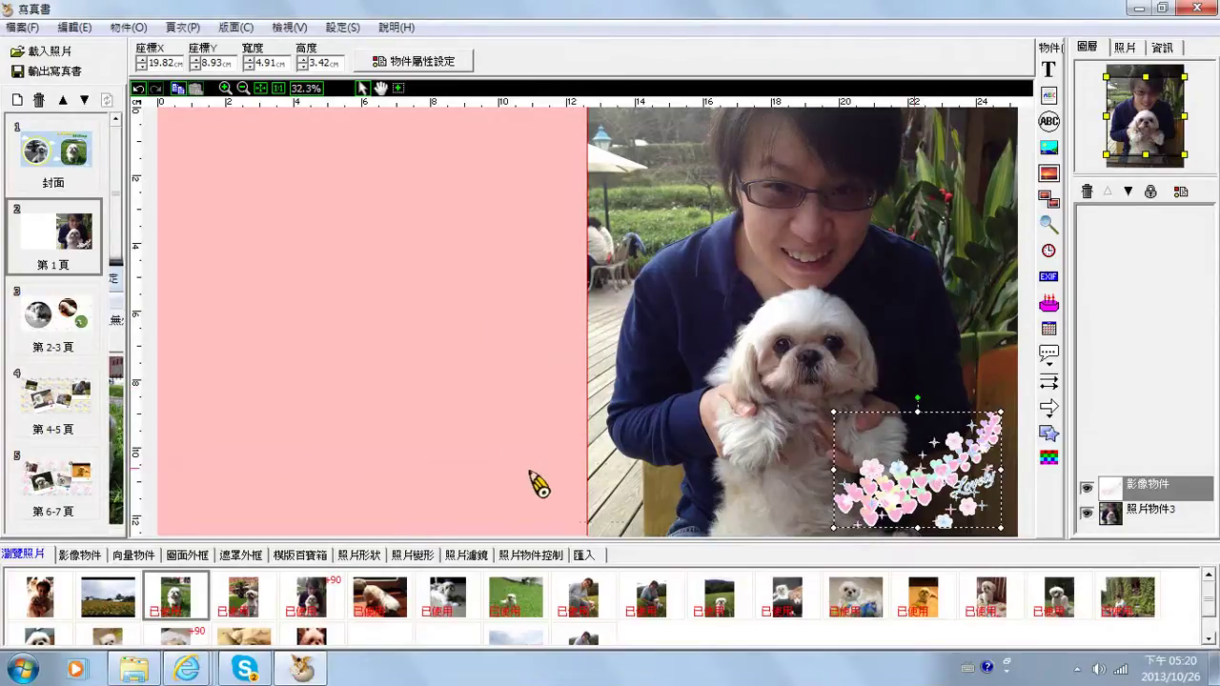
Move the pink floral Lovely image off the portrait to the lower part of the blank pink page, at about X 7.1 cm, Y 9.2 cm
left_click(503, 482)
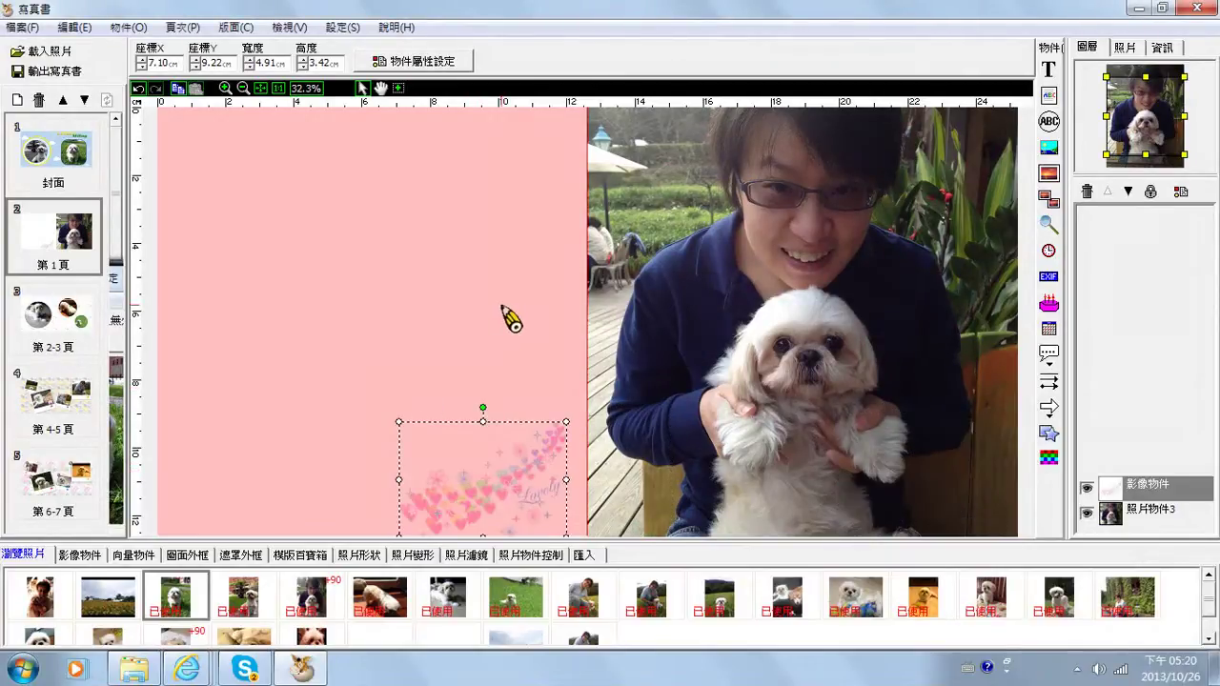
left_click(503, 318)
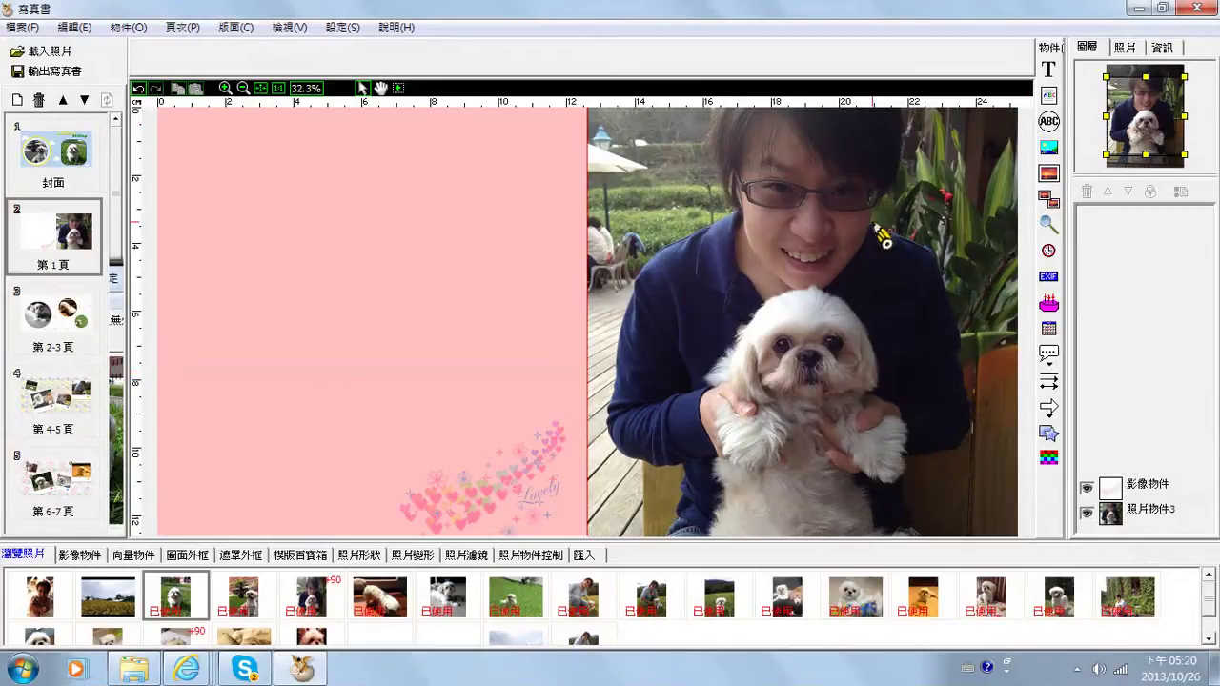
On pages 2-3, tighten and shift the crop of the large pink-bordered circle photo so the lying dog fills more of the circle
left_click(75, 324)
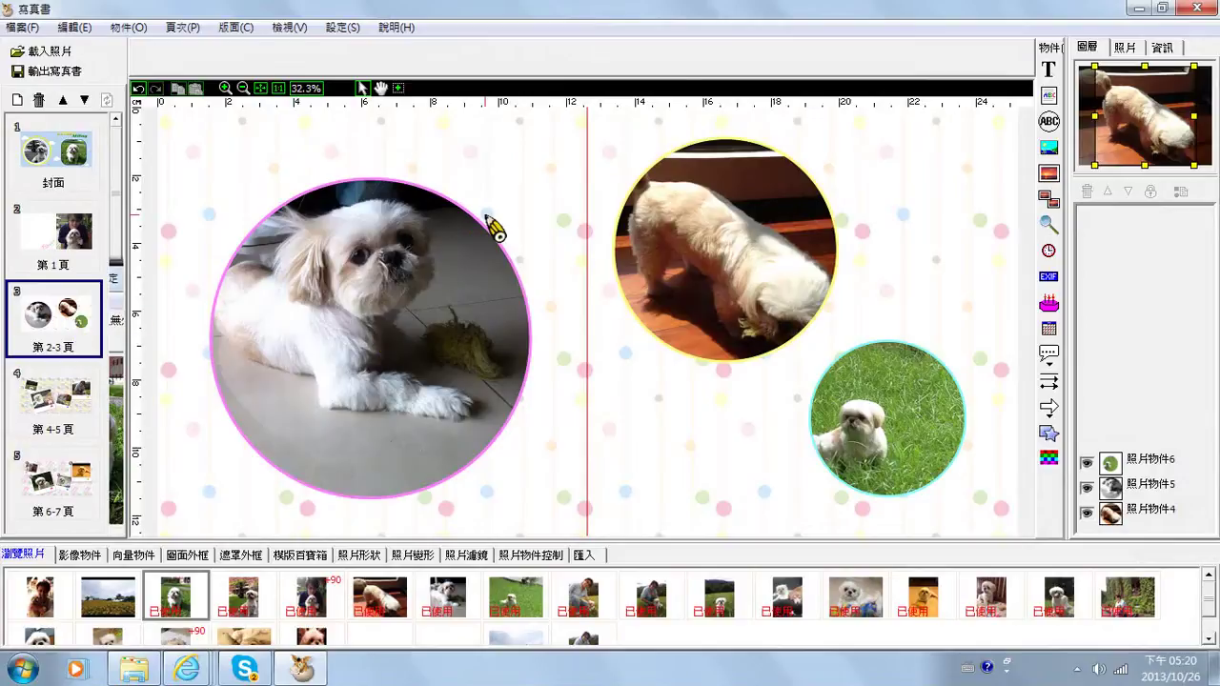
left_click(468, 272)
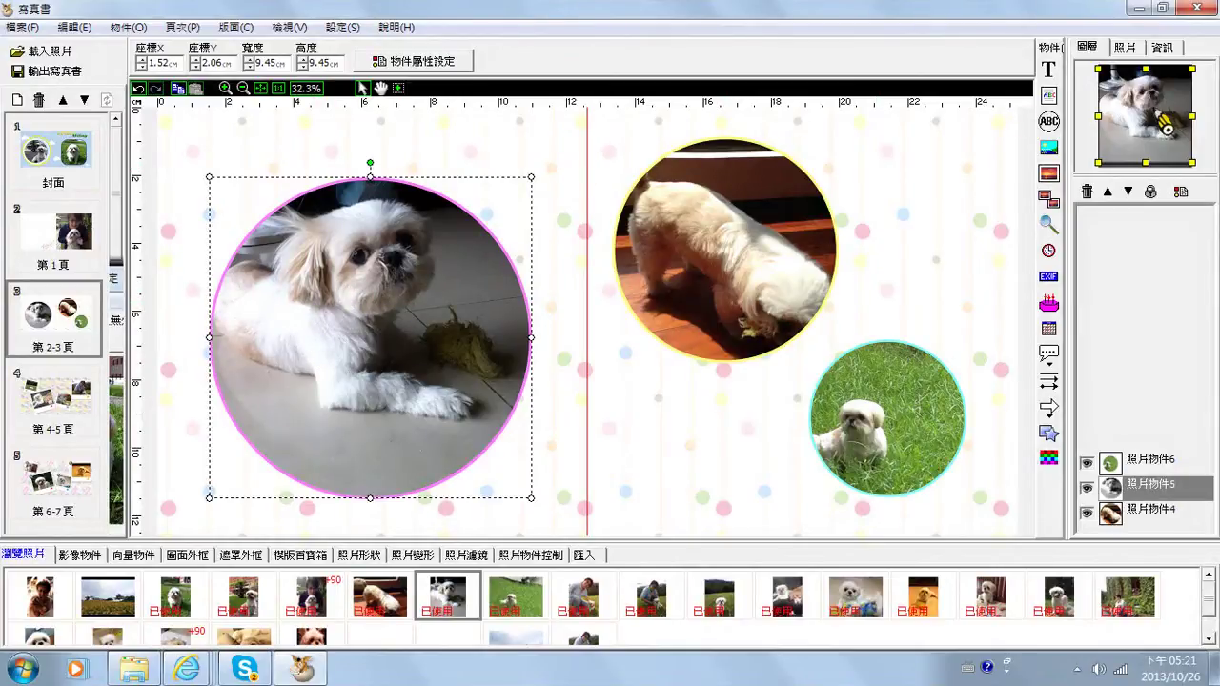
left_click_drag(1170, 137, 1163, 131)
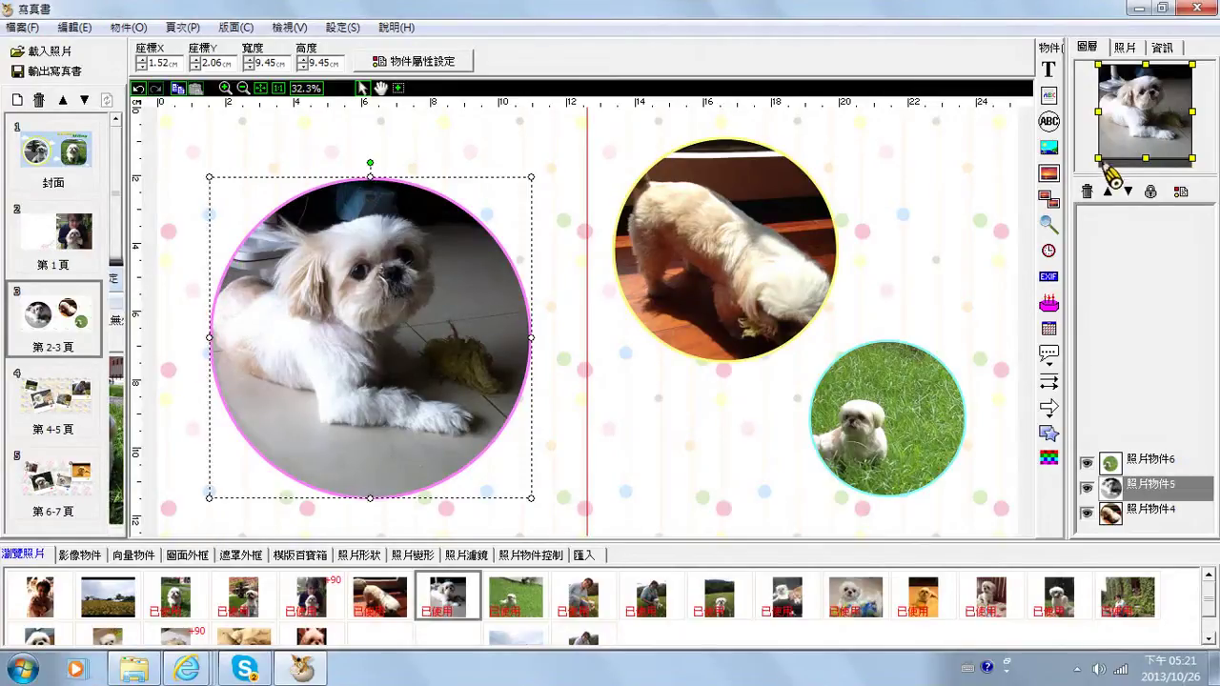
left_click_drag(1100, 162, 1107, 149)
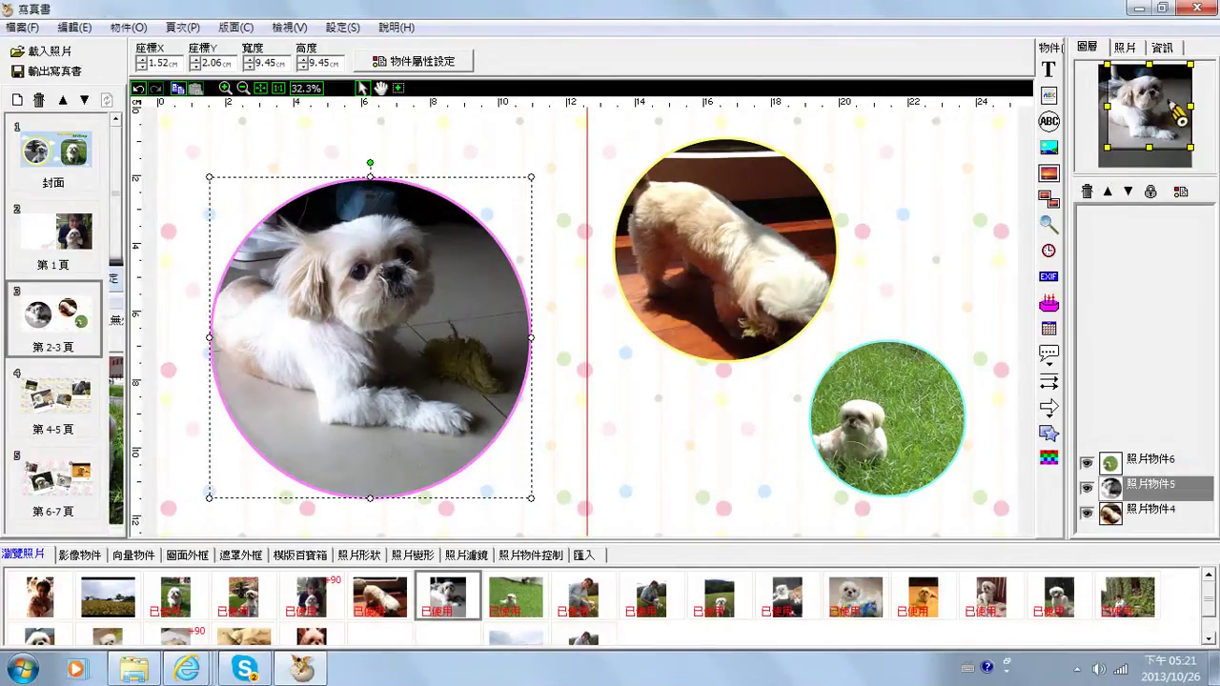
left_click_drag(1180, 114, 1167, 115)
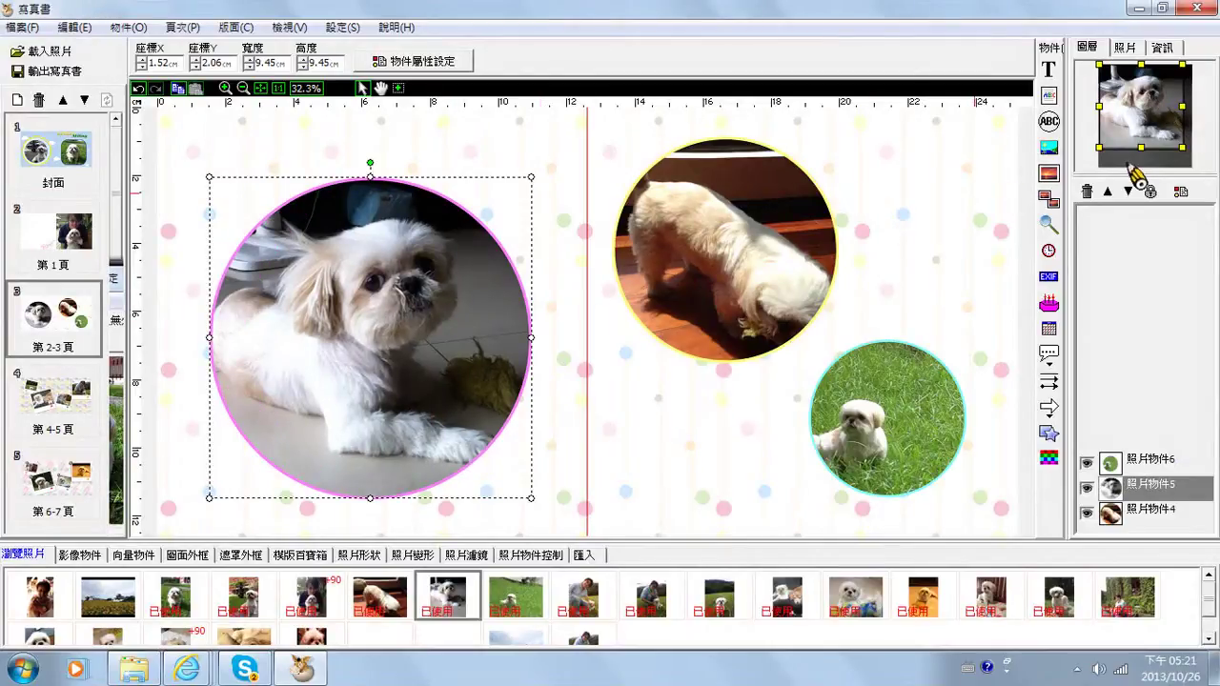
Try shifting the crop of the yellow-bordered circle photo on pages 2-3 and move it back
left_click(810, 248)
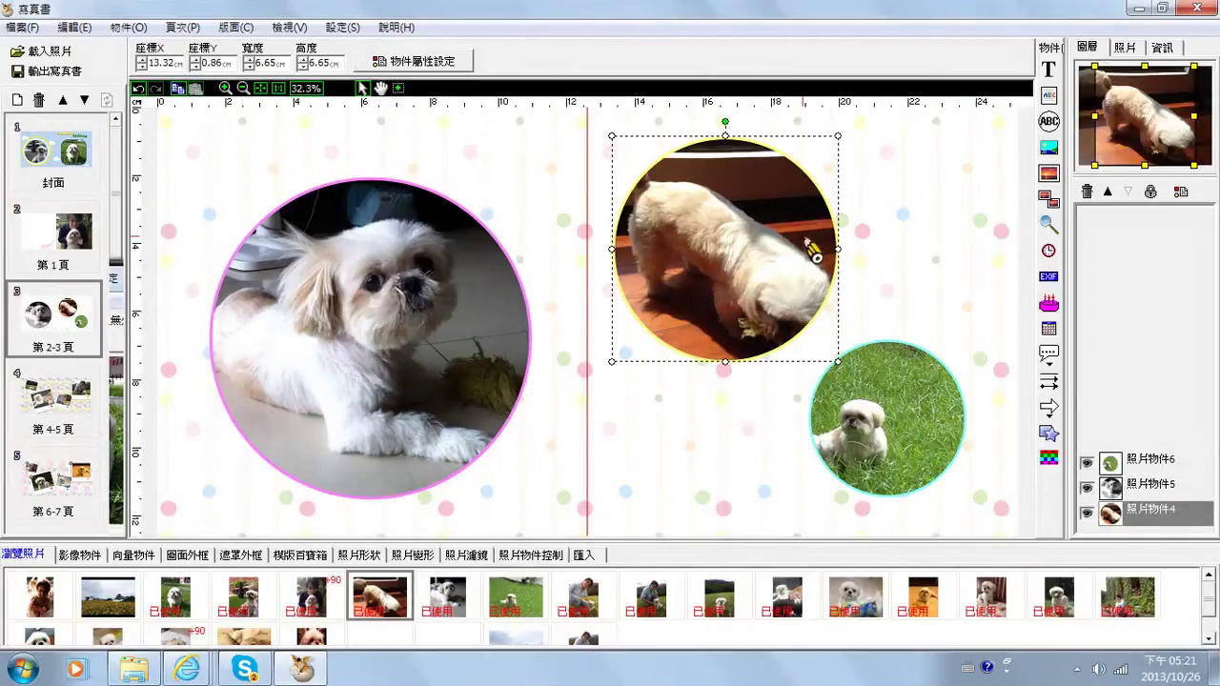
left_click(1170, 162)
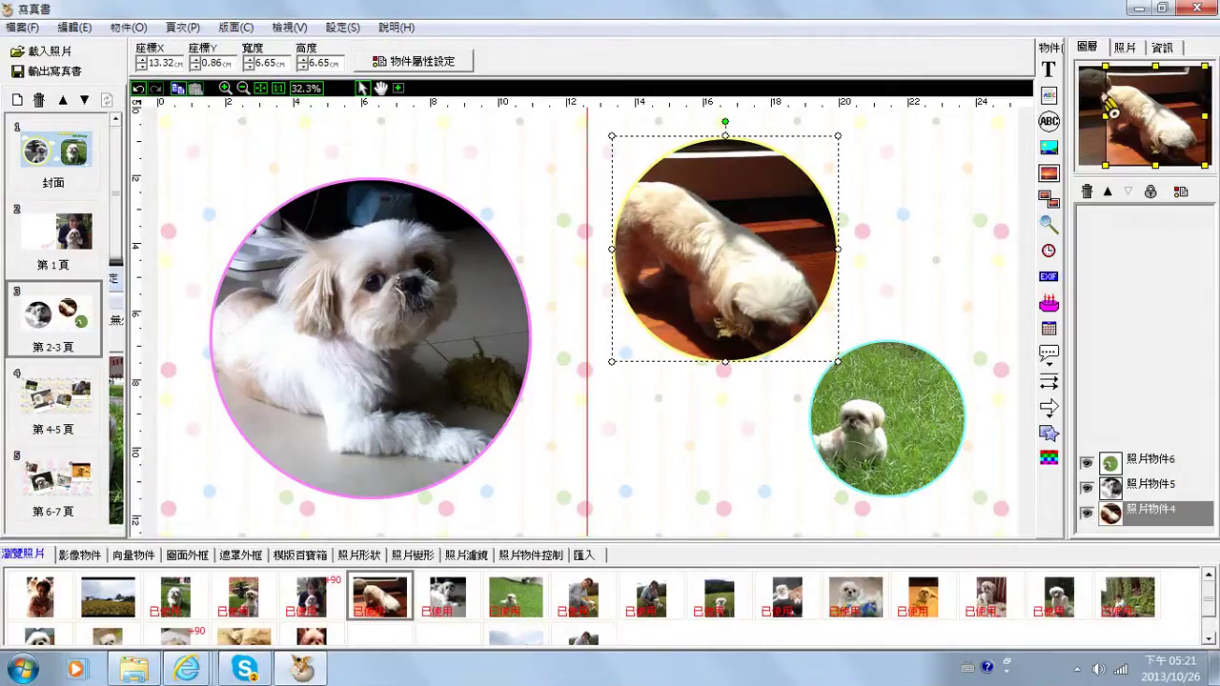
left_click_drag(1120, 136, 1124, 141)
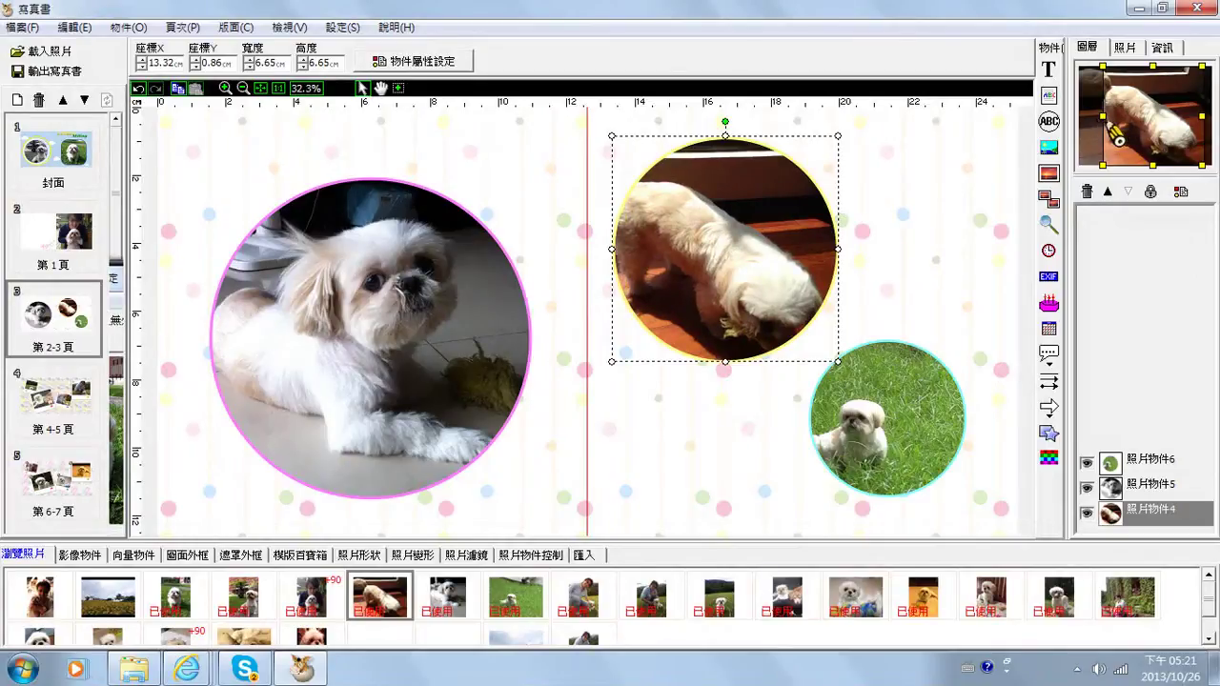
left_click(1111, 140)
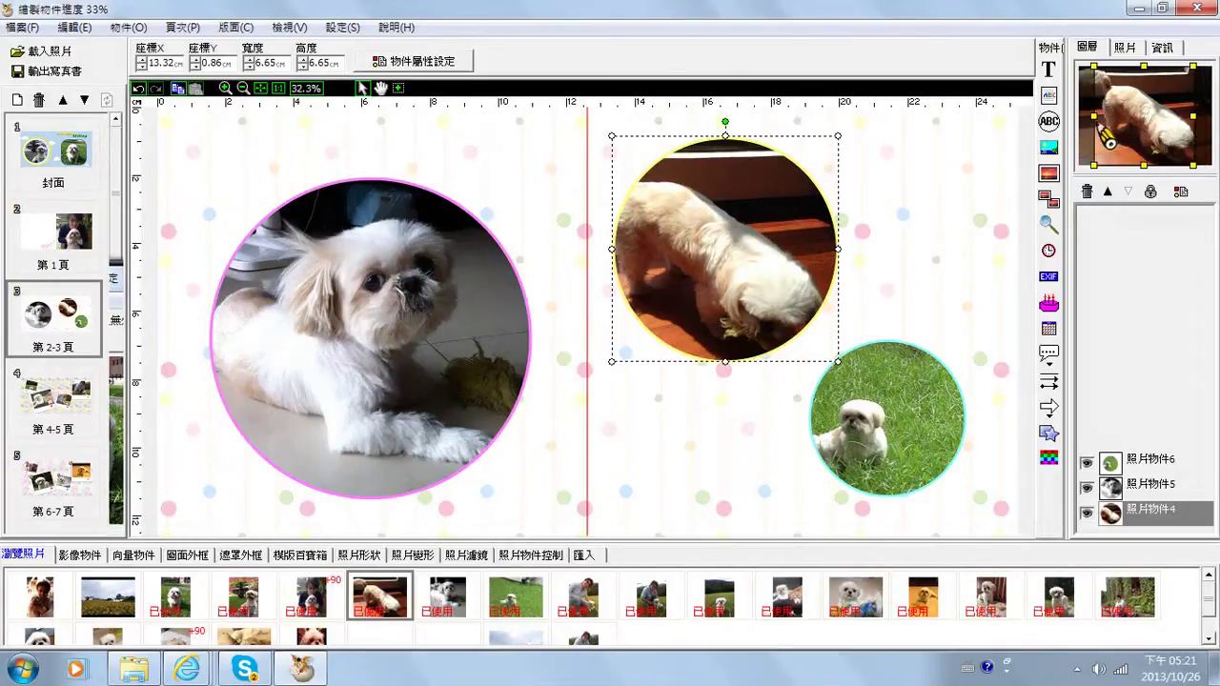
Change the yellow border of the circle photo on pages 2-3 to dark blue and increase its border size
double_click(823, 232)
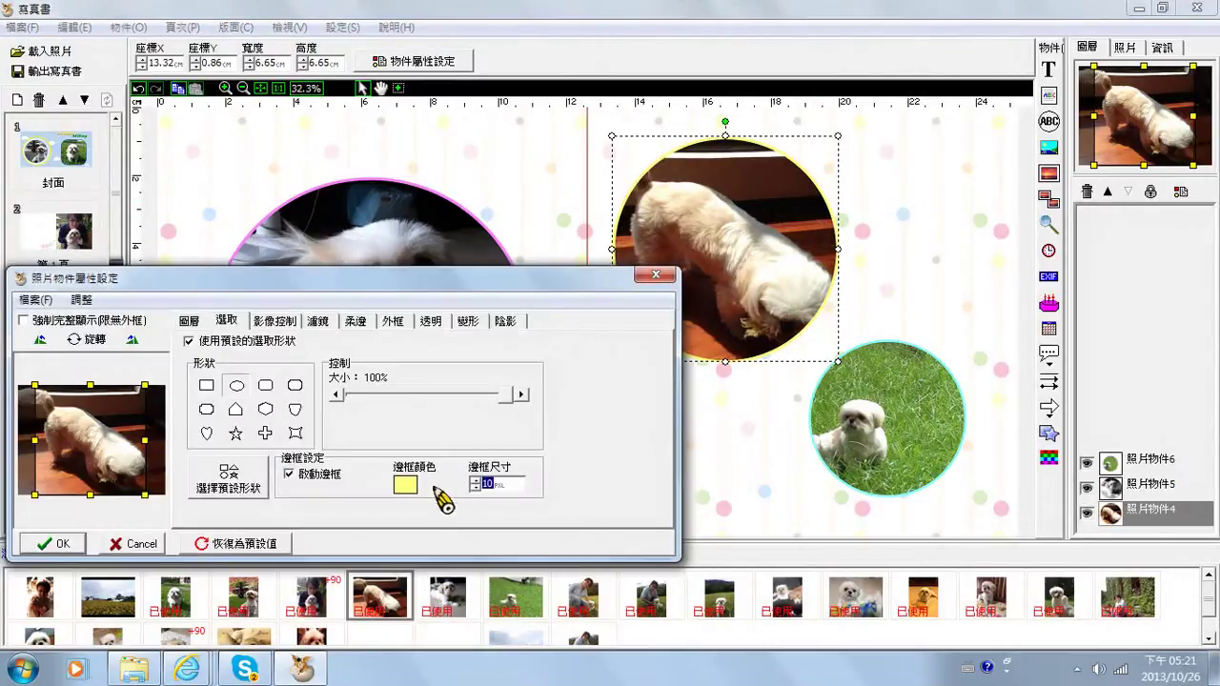
left_click(405, 486)
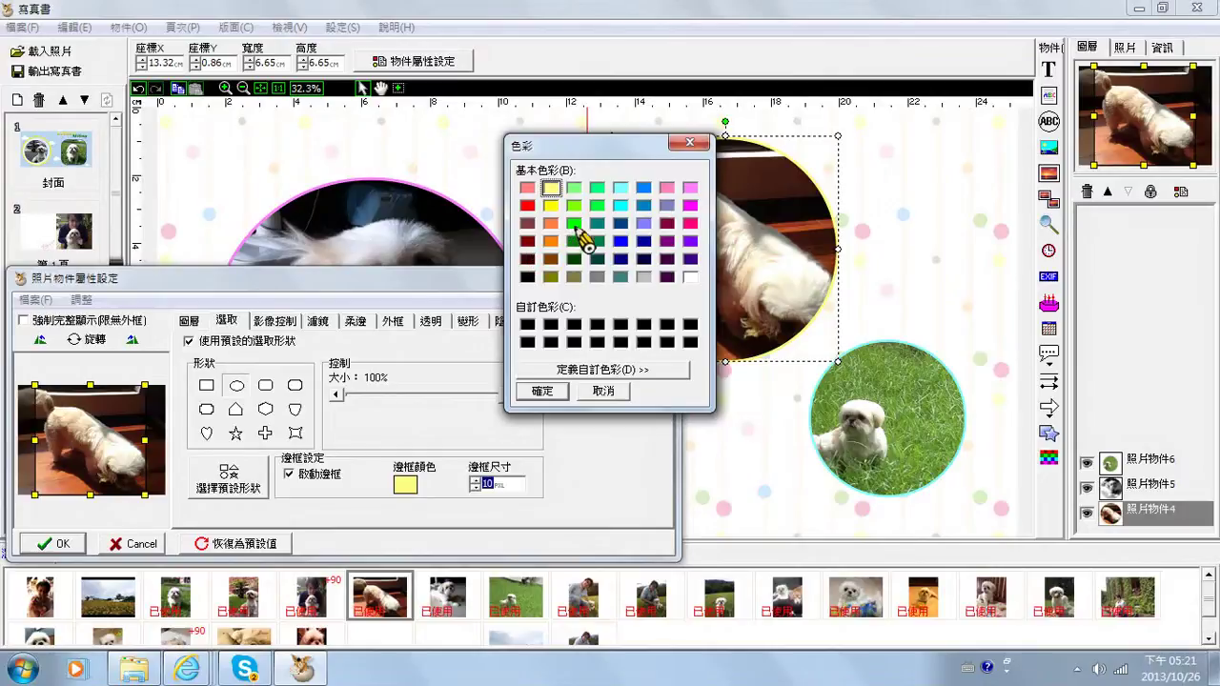
left_click(541, 390)
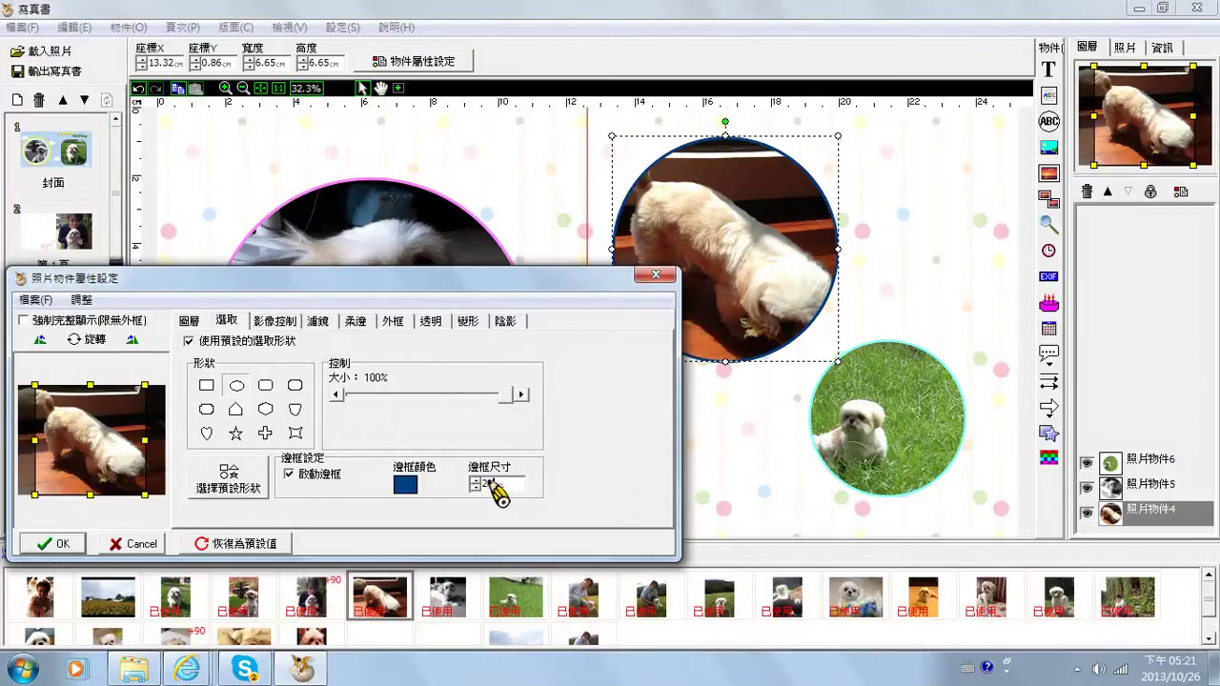
key("Return")
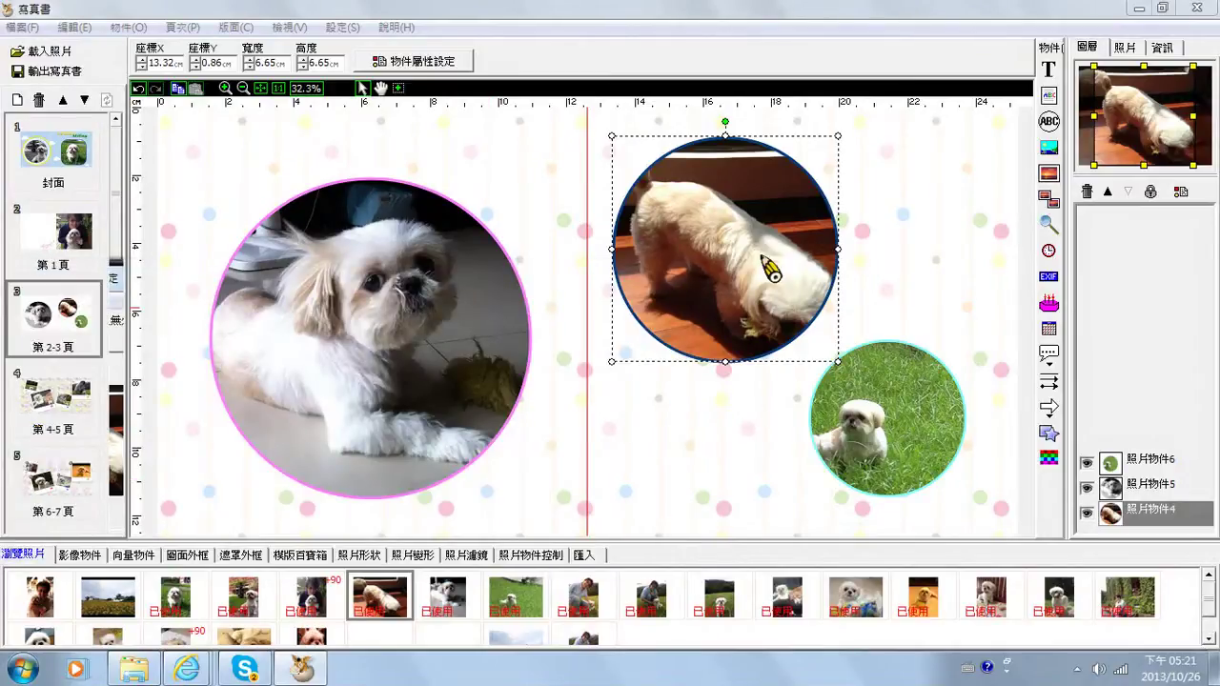
left_click(912, 223)
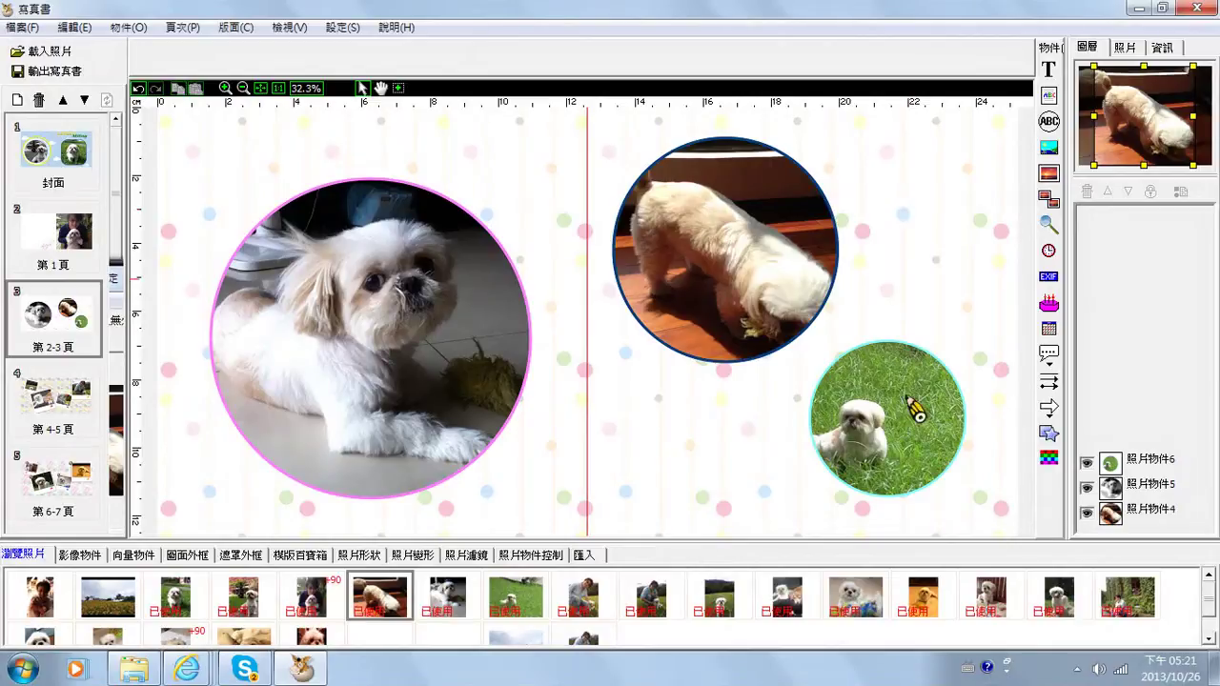
Shift the crop of the small cyan-bordered circle photo on pages 2-3 so the dog sits nearer the centre
left_click(914, 410)
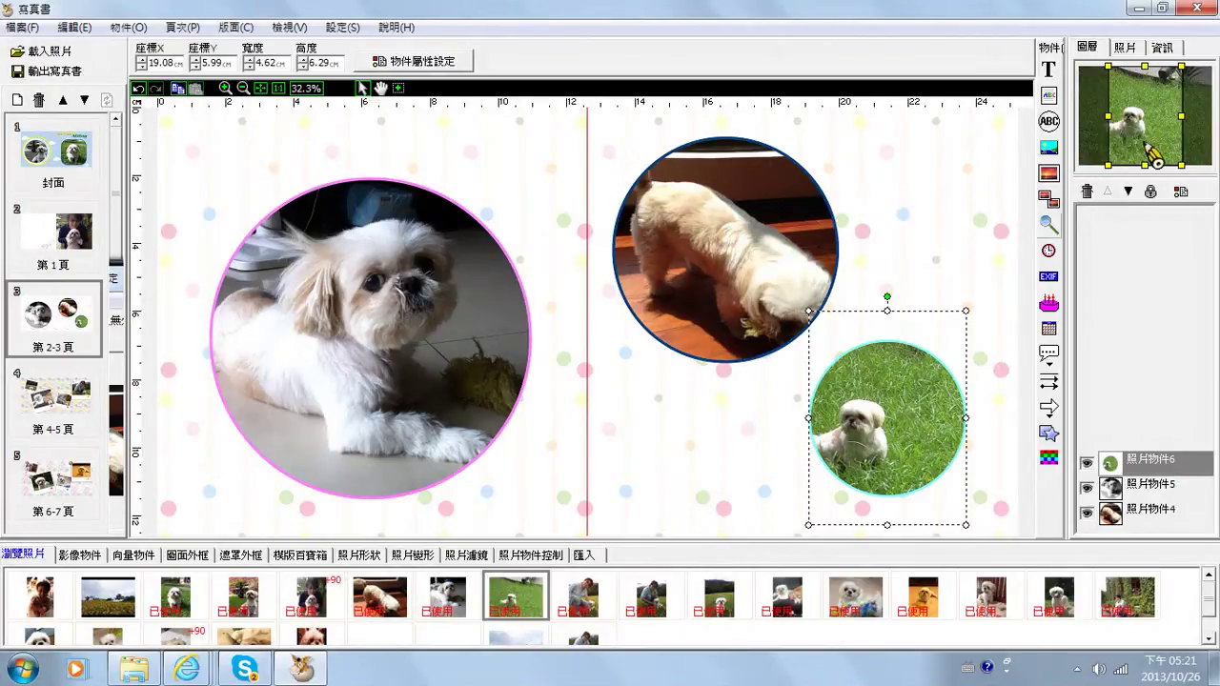
left_click_drag(1151, 154, 1139, 157)
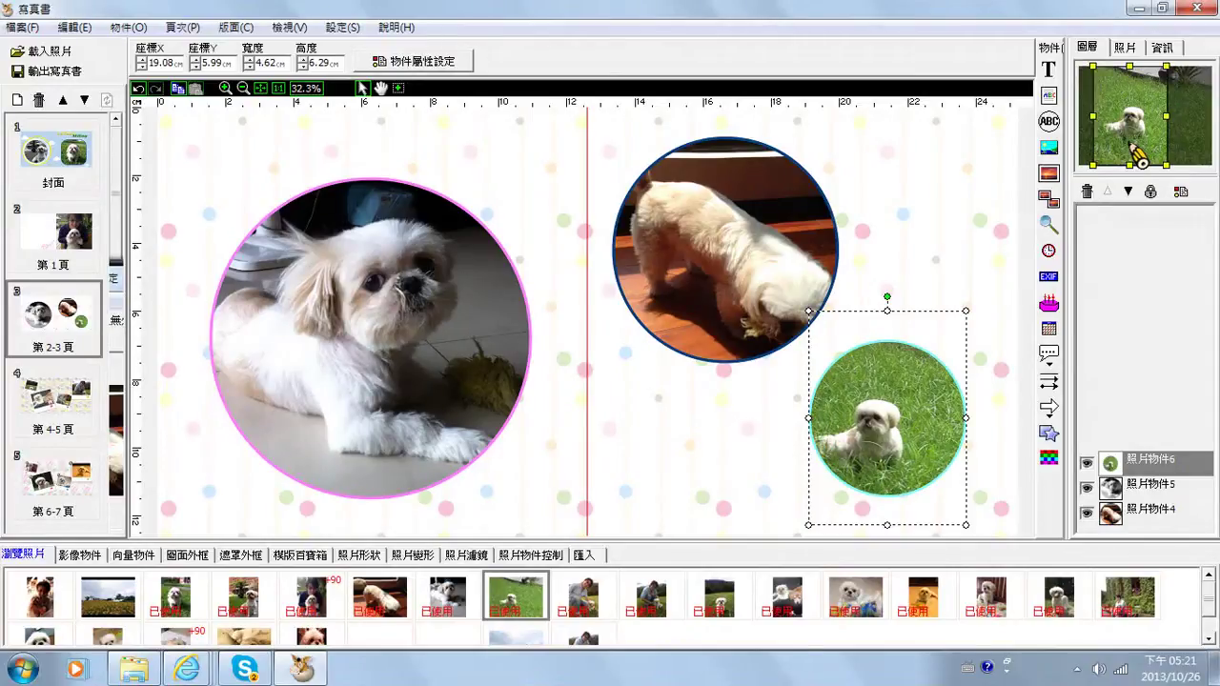
left_click(980, 251)
On pages 4-5, move the crop of the tilted polaroid with the crouching man up to the top of the photo, so his whole head shows
left_click(68, 403)
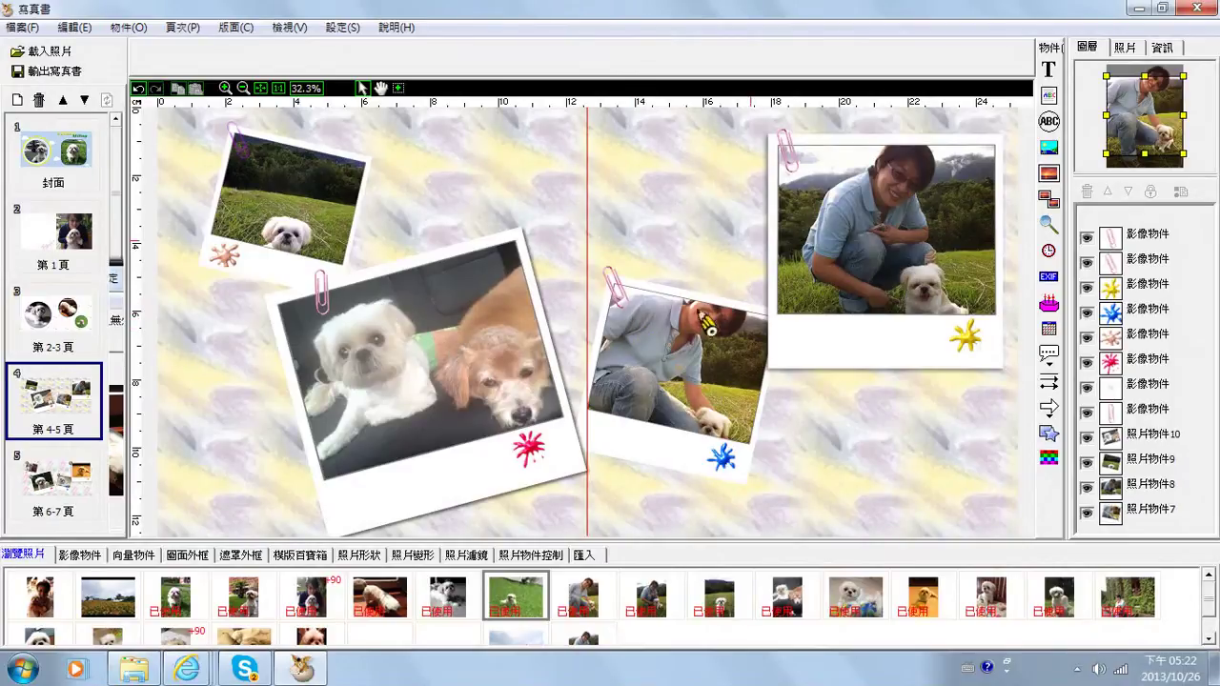
left_click(658, 385)
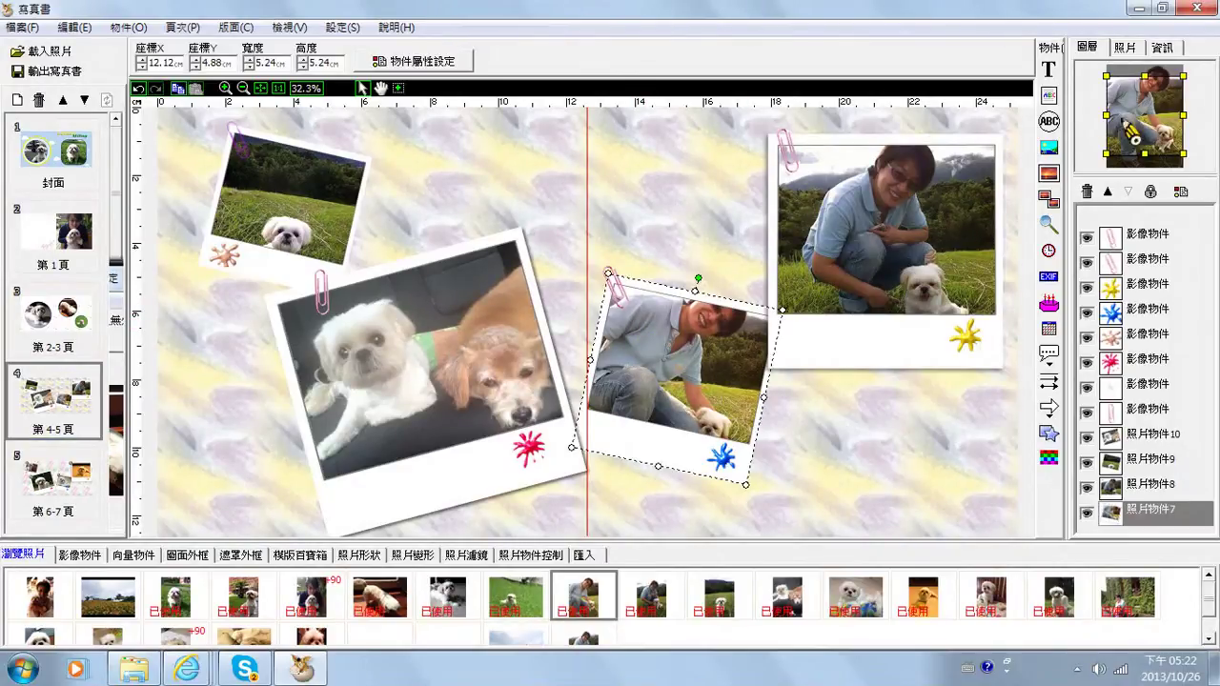
left_click_drag(1143, 124, 1144, 112)
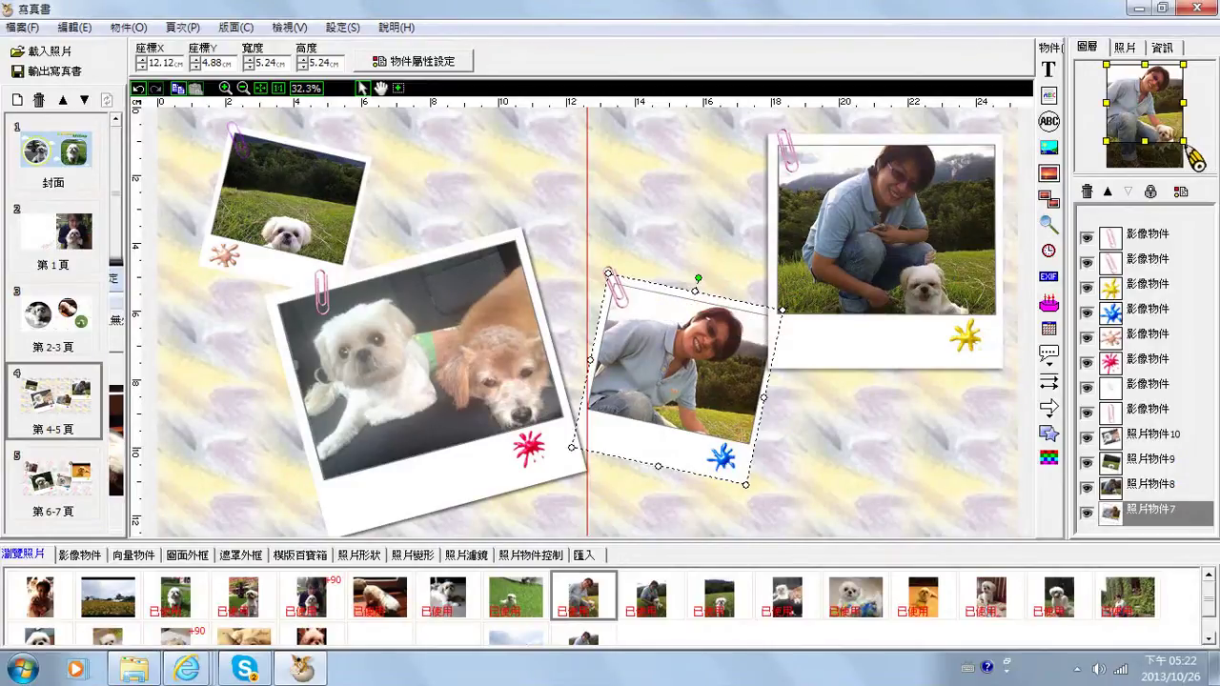
left_click_drag(1189, 151, 1182, 143)
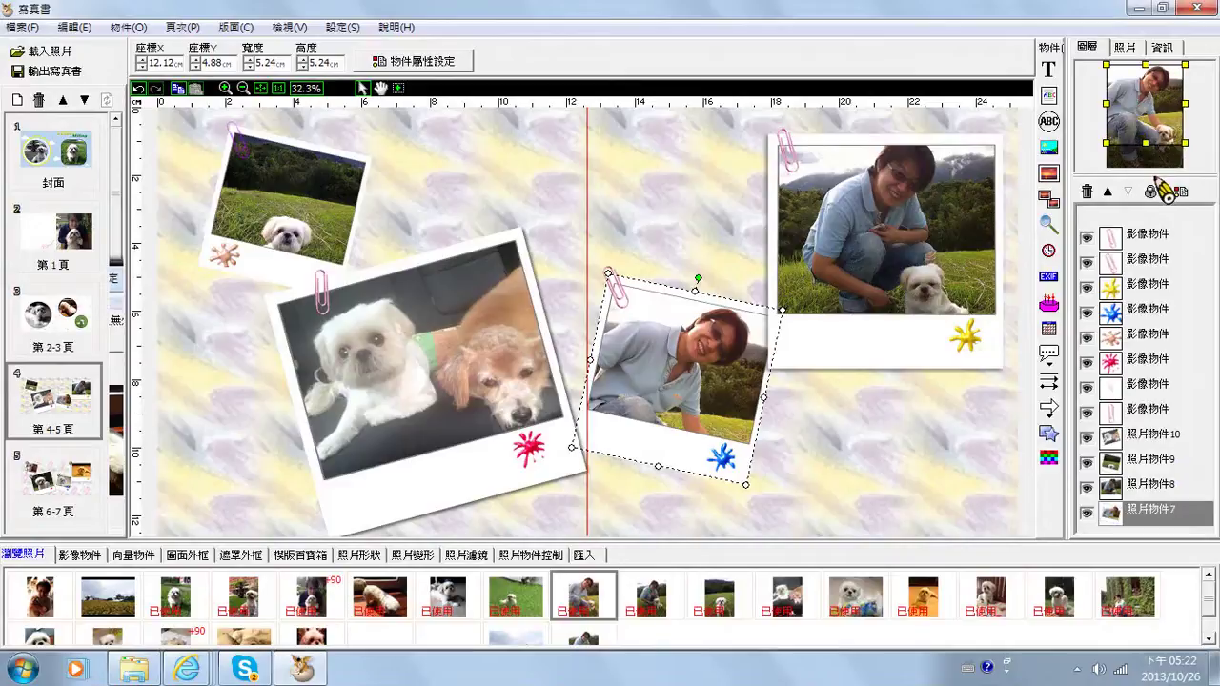
left_click_drag(1184, 144, 1181, 141)
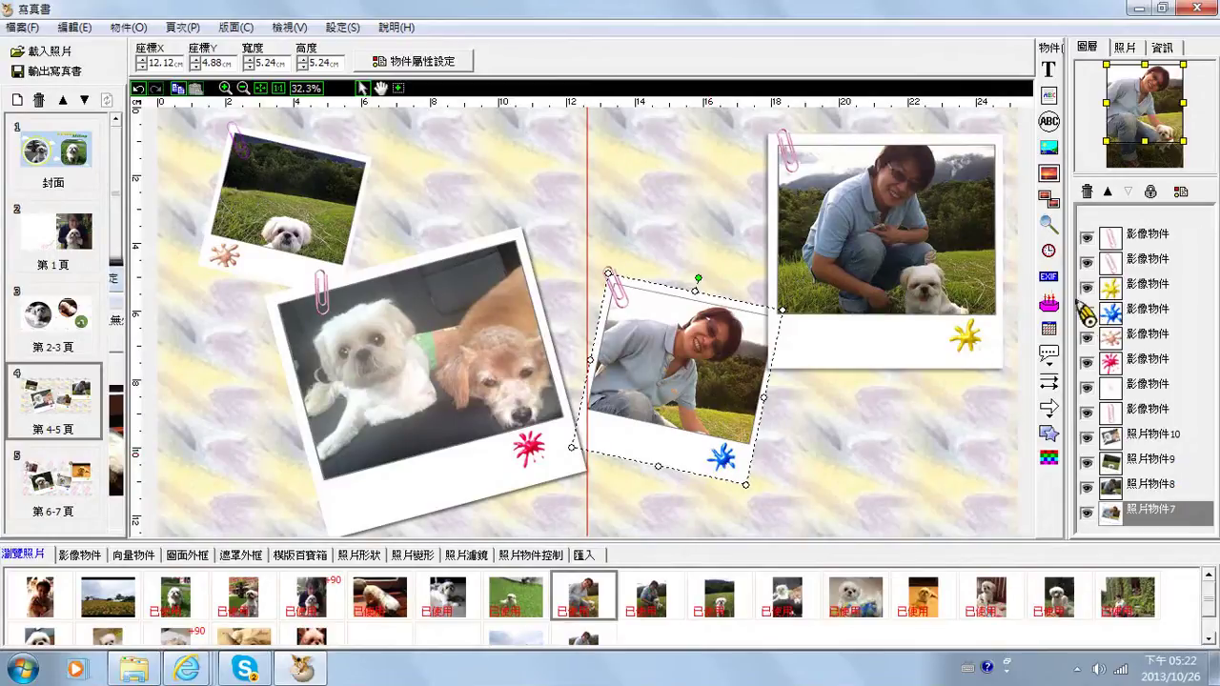
left_click(1012, 229)
left_click(707, 338)
Lower and tighten the crop of the small tilted dog-on-grass polaroid on pages 4-5 so the dog's whole body shows
left_click(317, 238)
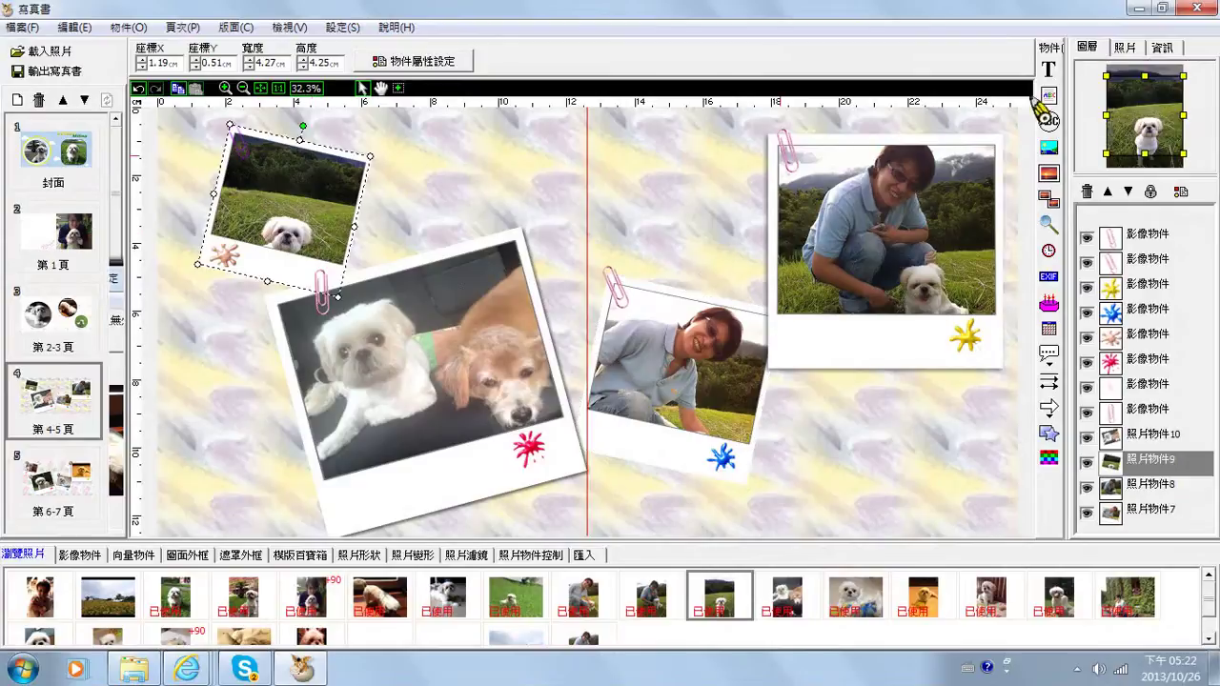
left_click_drag(1142, 115, 1143, 128)
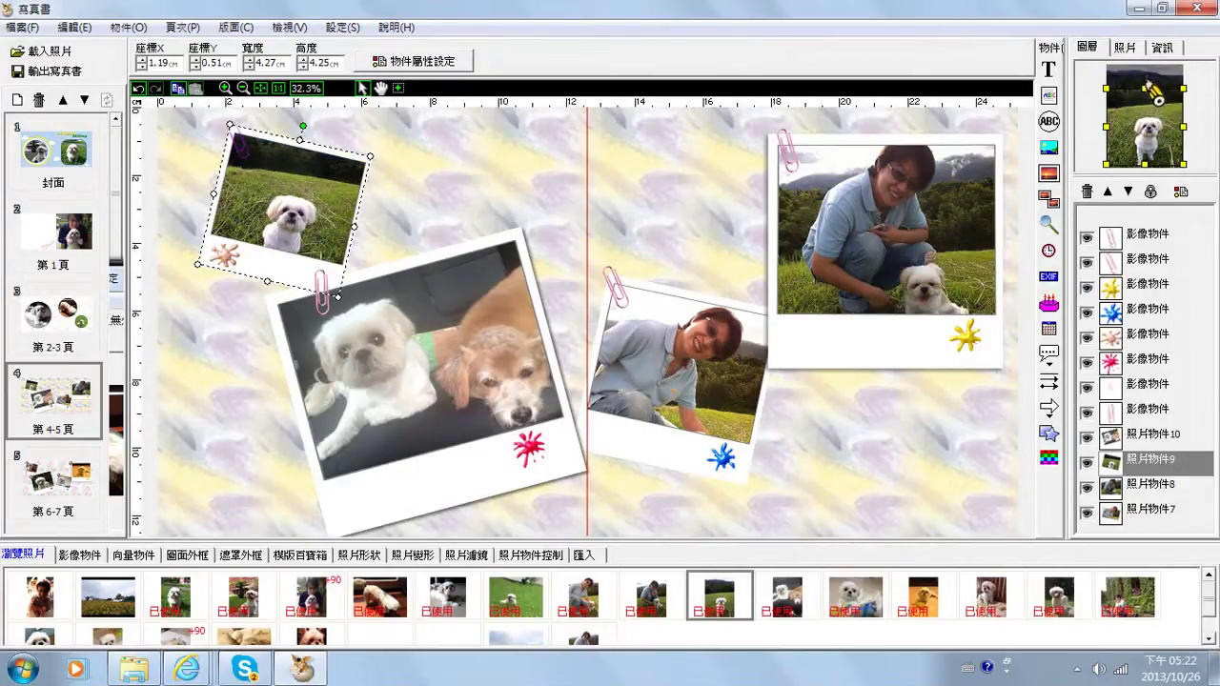
left_click_drag(1151, 96, 1156, 112)
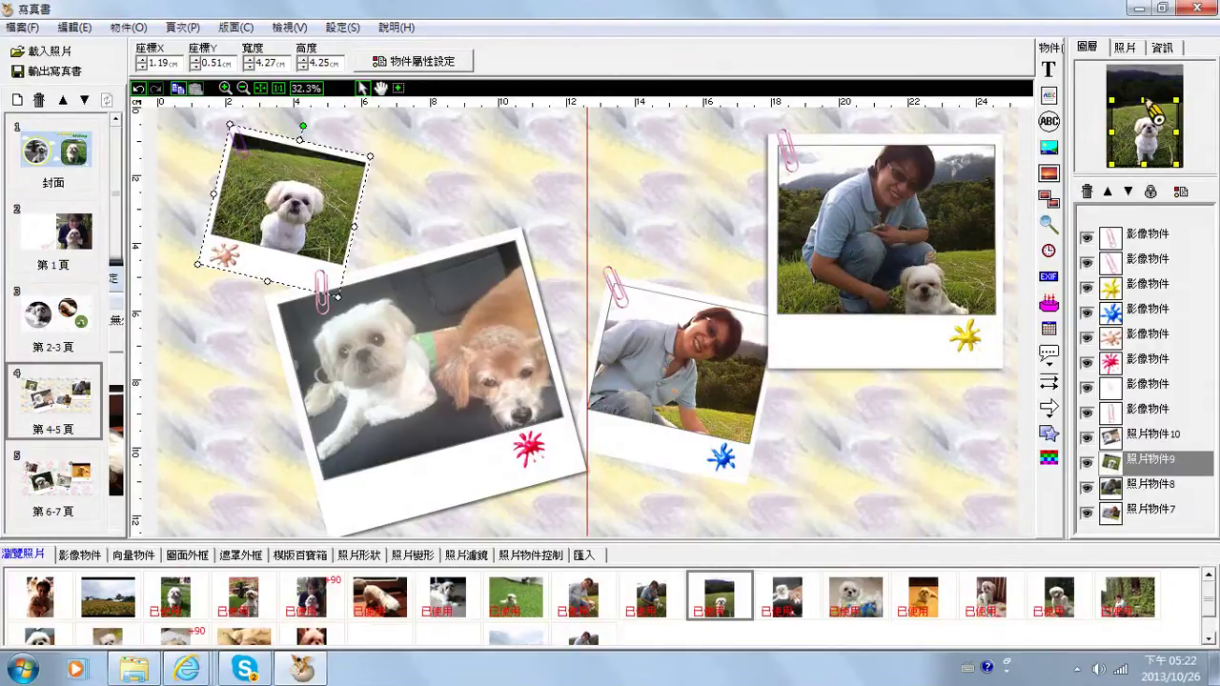
On pages 6-7, shift the crop of the small tilted polaroid of the dog on the wooden bench slightly upward
left_click(51, 467)
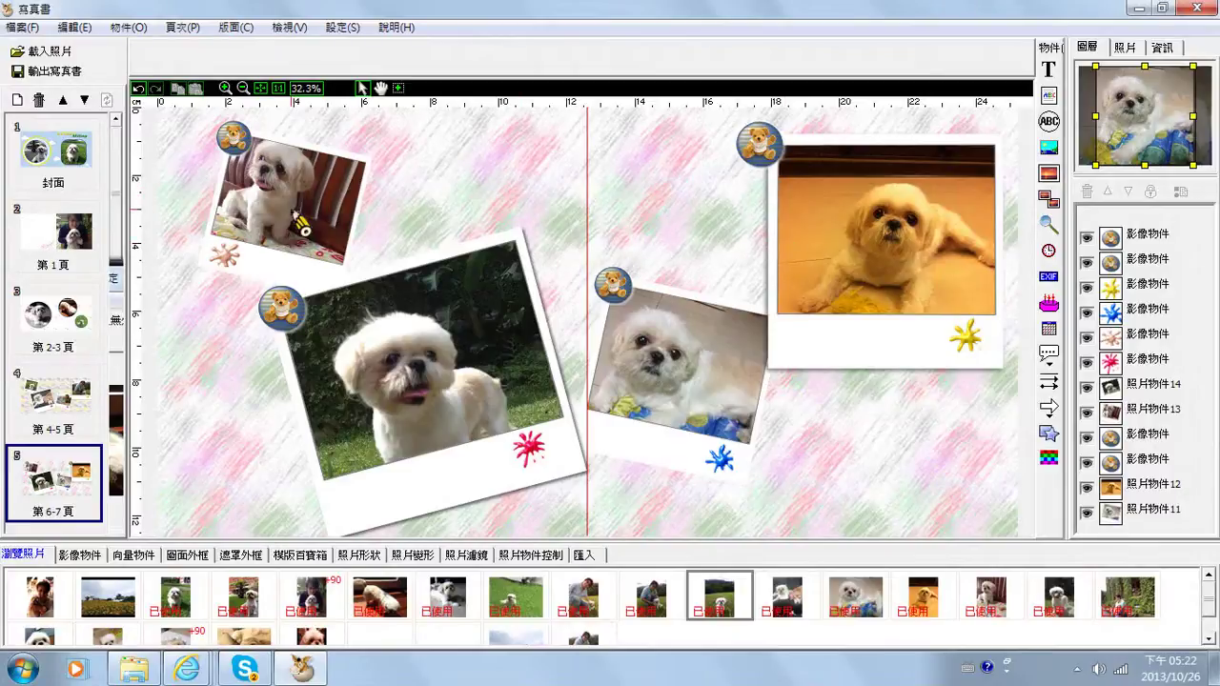
left_click(301, 222)
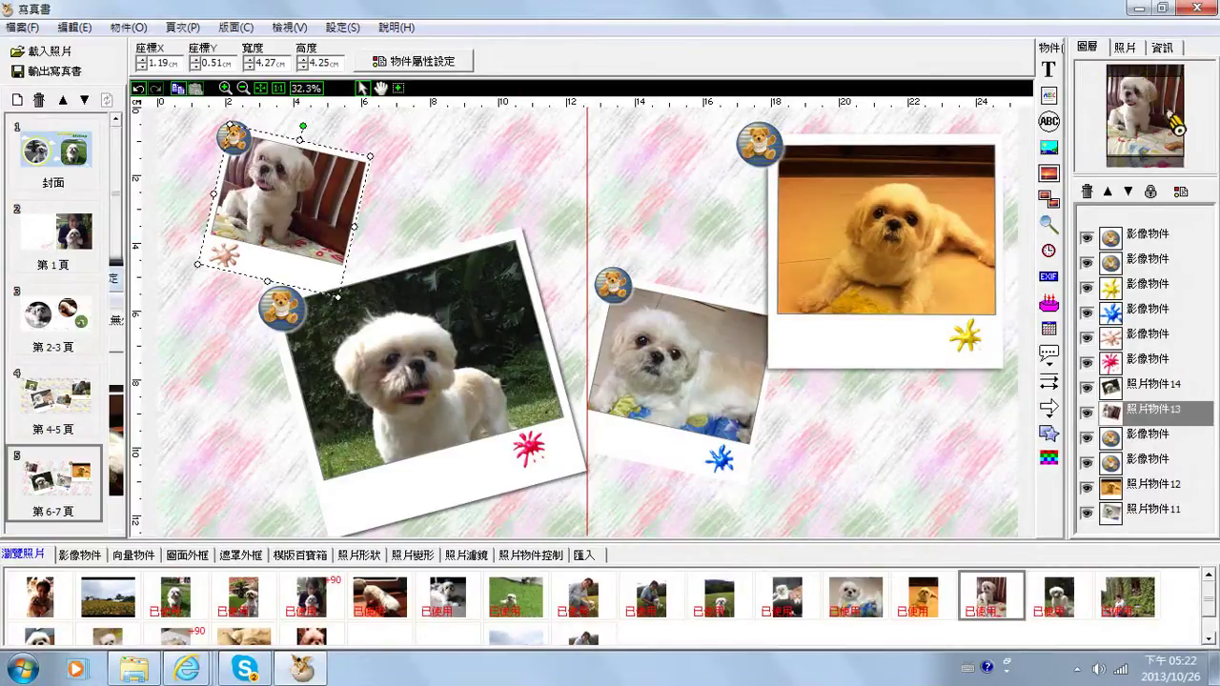
left_click_drag(1173, 123, 1173, 118)
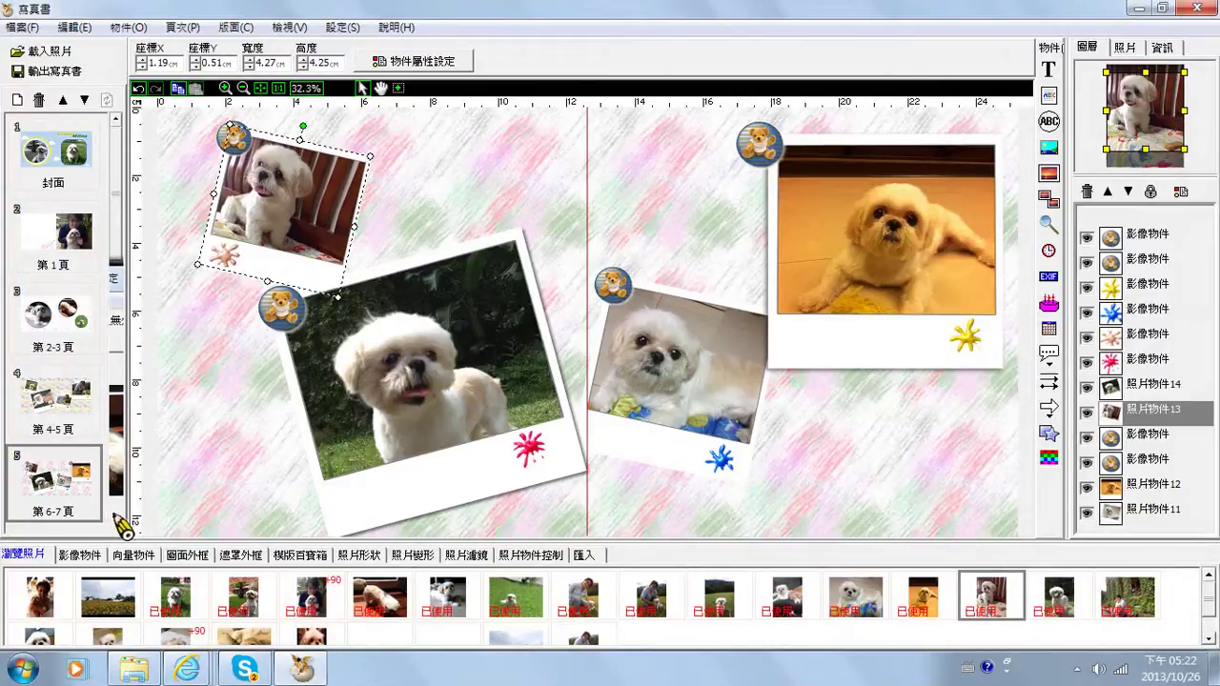
scroll(122, 515, "down", 5)
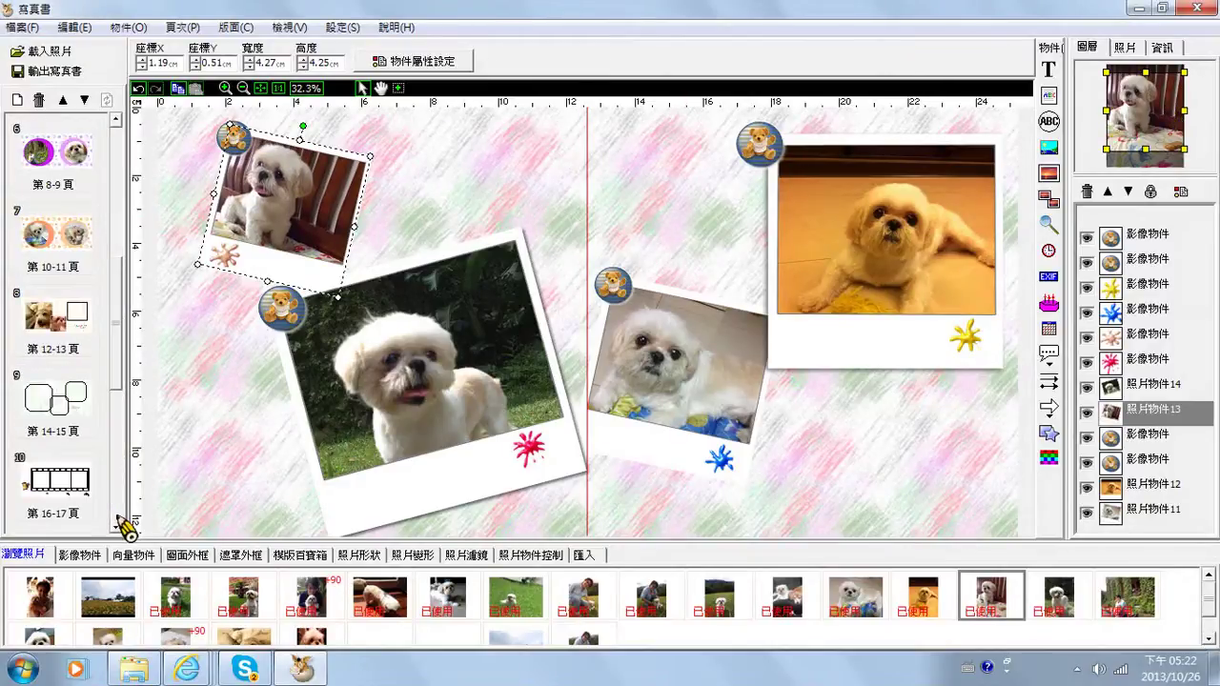
On pages 10-11, shift the crop of the circular photo of the dog on the blue cushion slightly upward
left_click(76, 255)
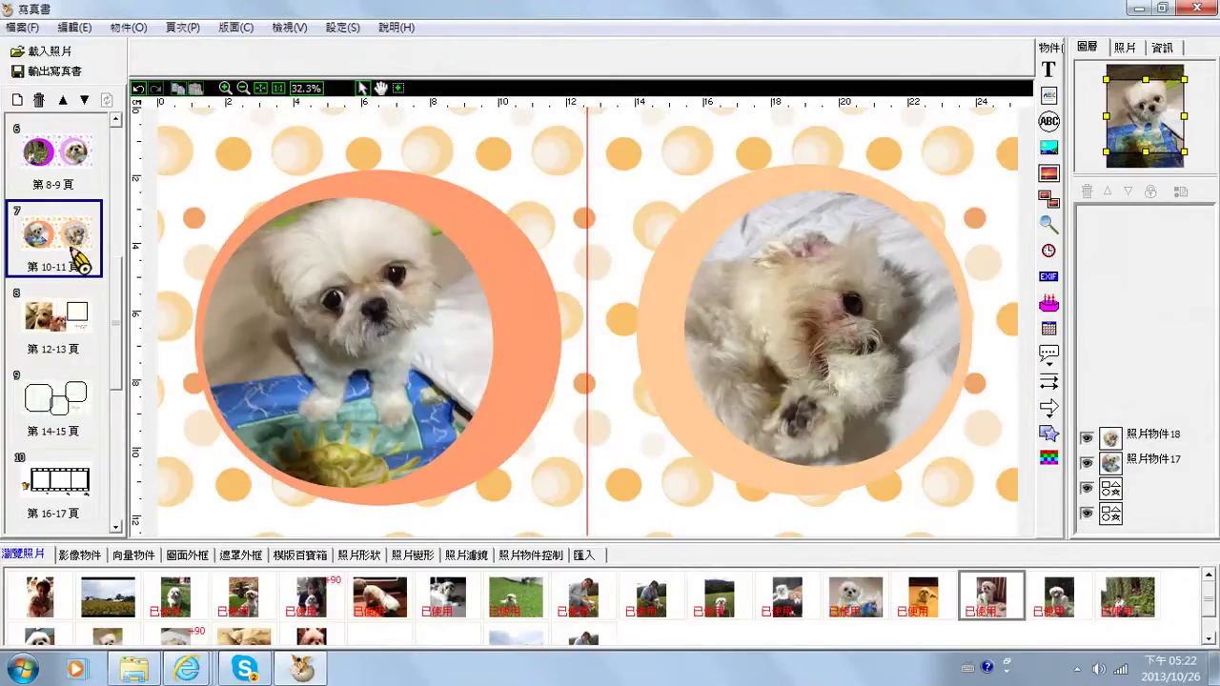
left_click(473, 301)
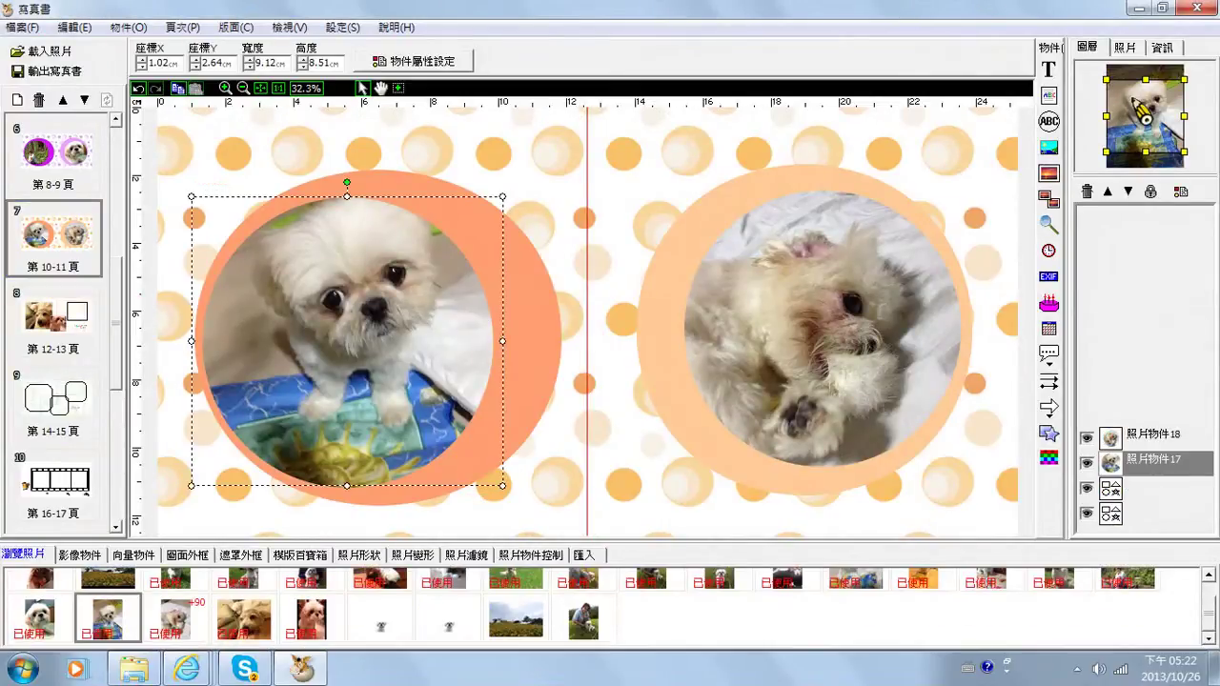
left_click_drag(1140, 107, 1140, 112)
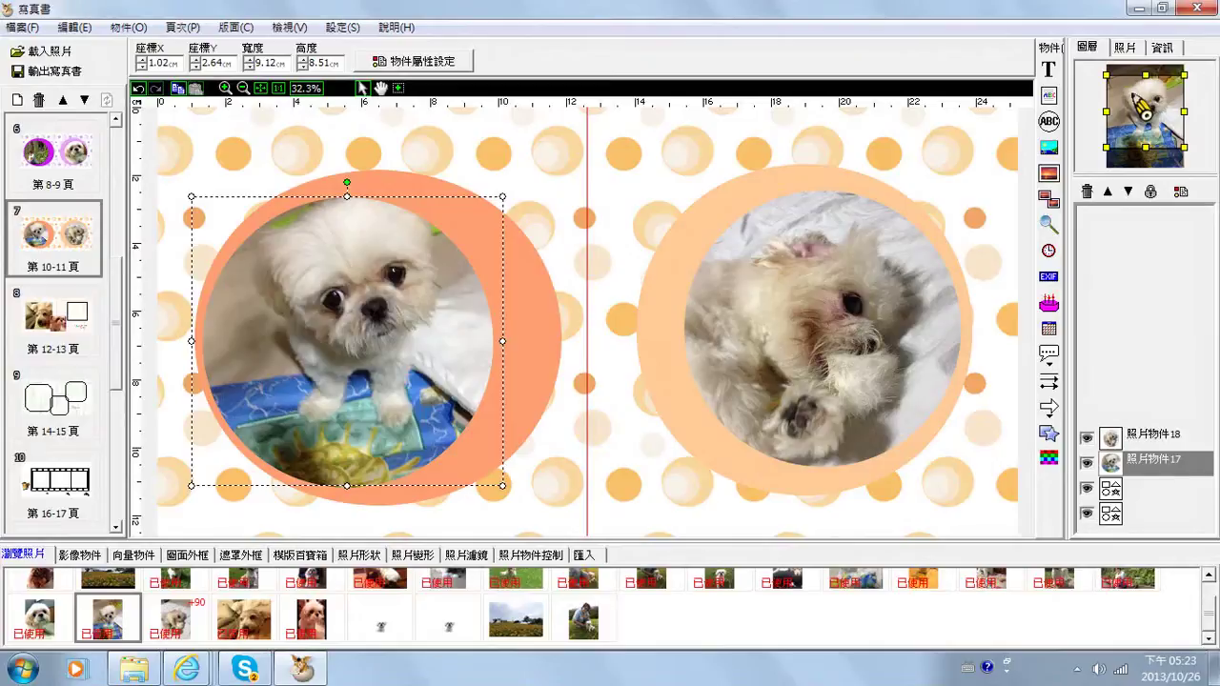
left_click(1168, 116)
left_click_drag(1168, 122, 1168, 116)
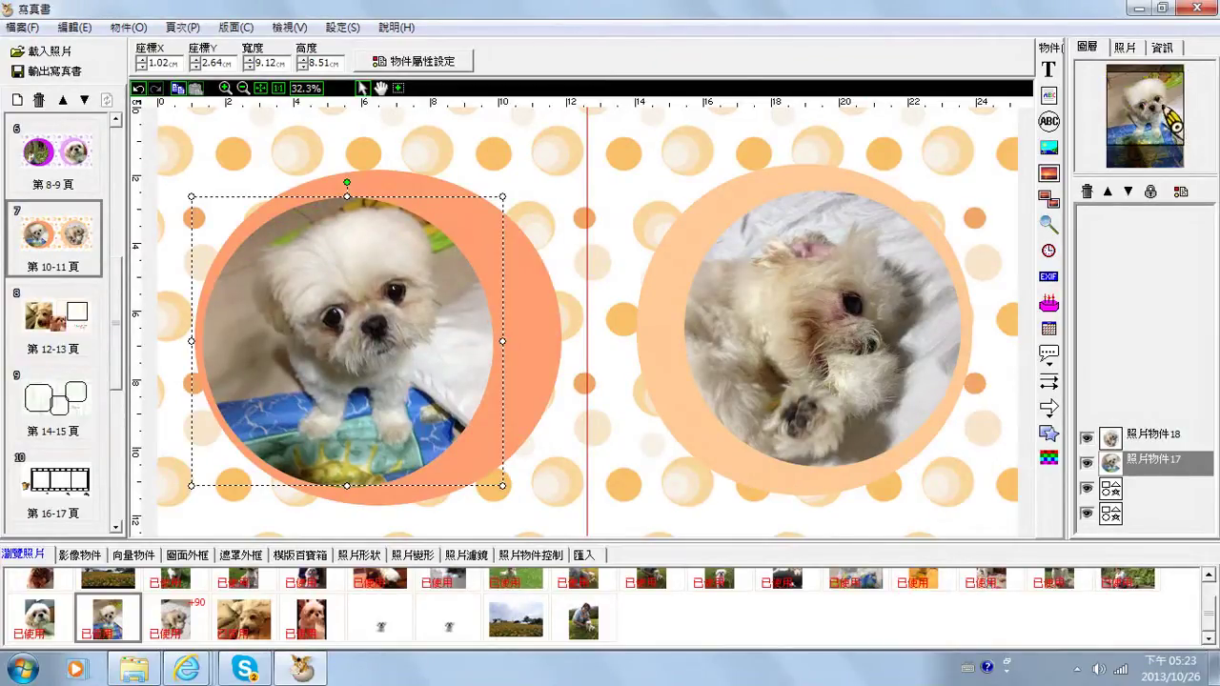
left_click(543, 345)
left_click_drag(1141, 134, 1143, 138)
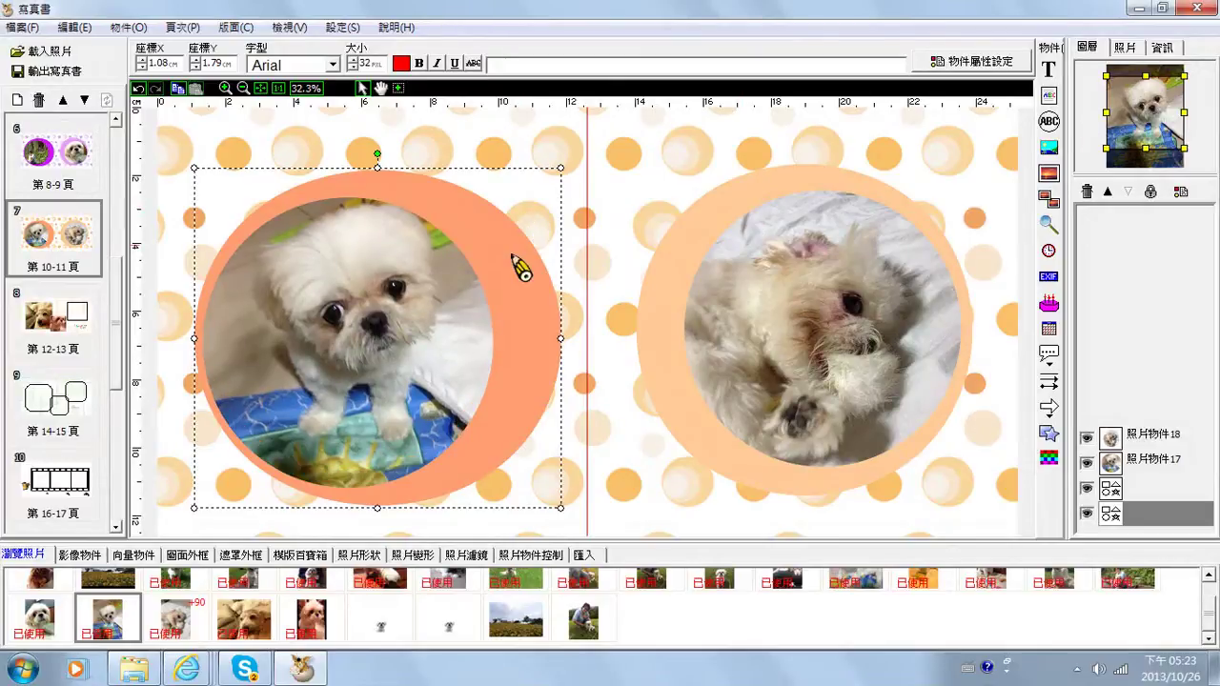
Enlarge the circular photo of the lying dog on page 11 to about 9.04 × 11.46 cm so it fills its orange ring
left_click(763, 258)
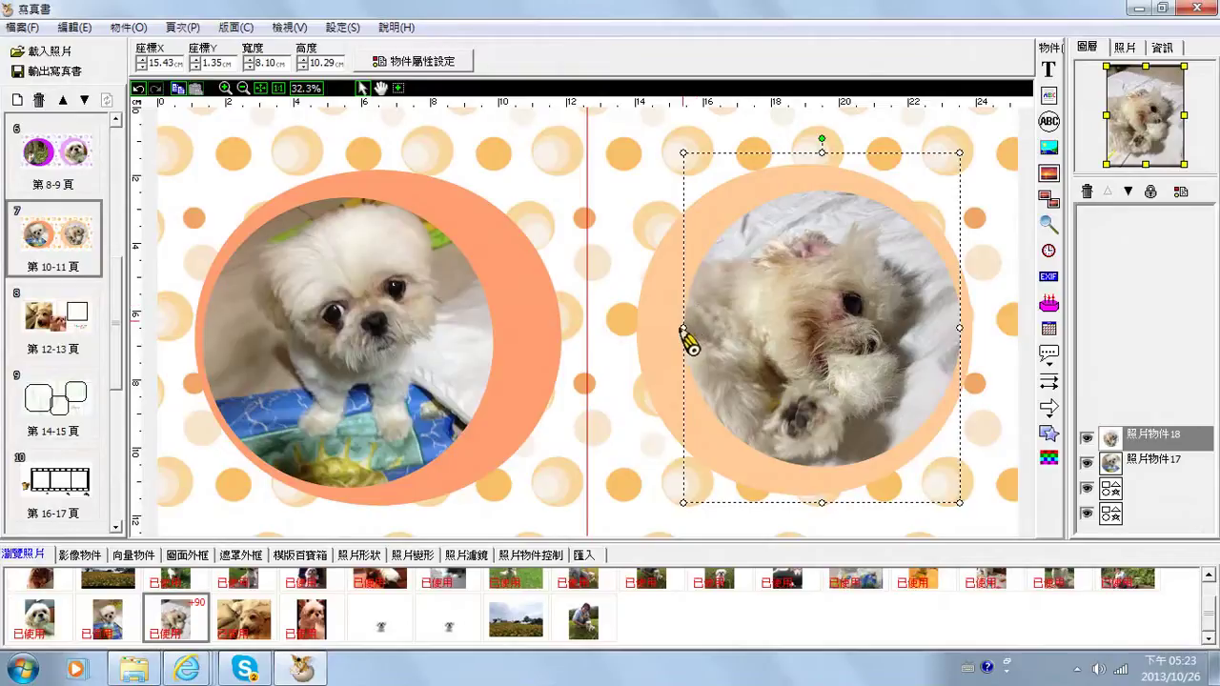
left_click_drag(683, 328, 652, 331)
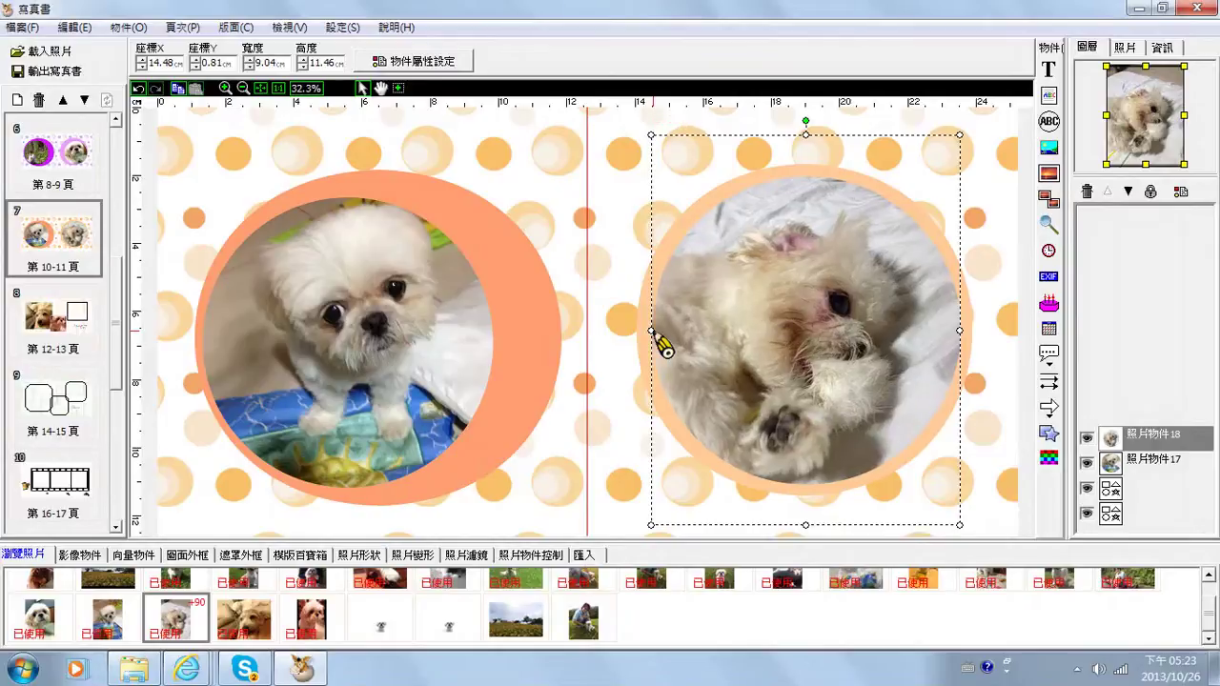
Readjust the crop of the circular photo on page 10 so the dog's head meets the circle's upper edge and more blue cushion shows
left_click(407, 335)
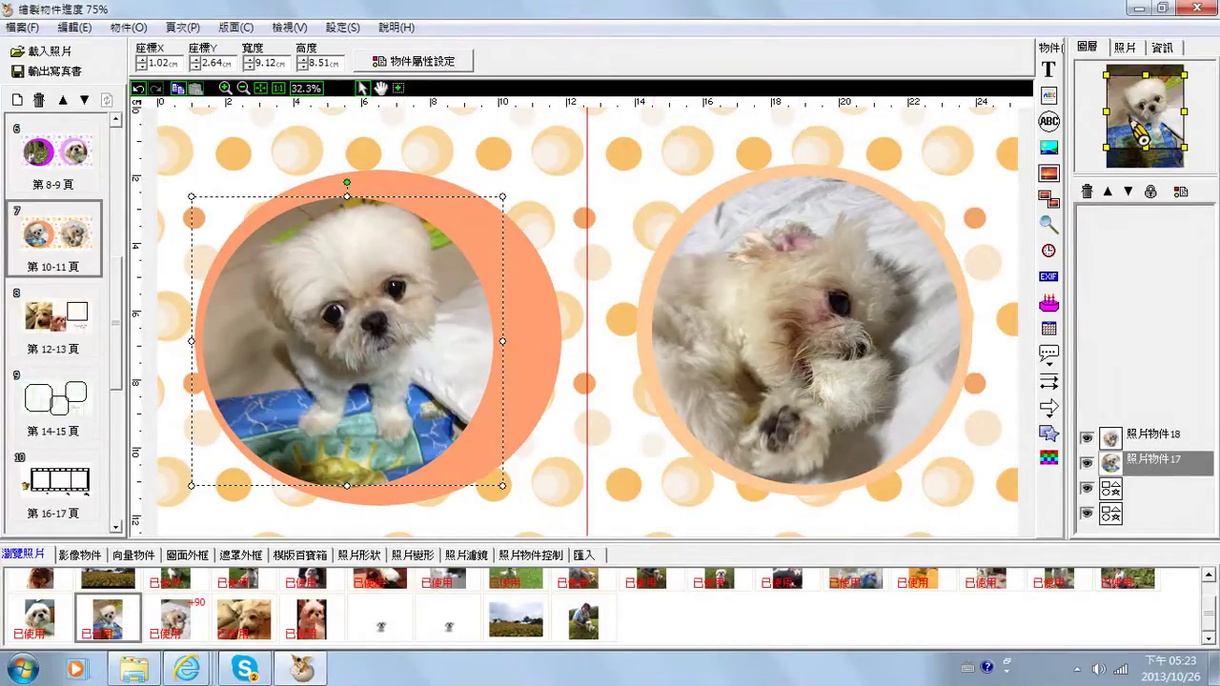
left_click_drag(1137, 131, 1152, 135)
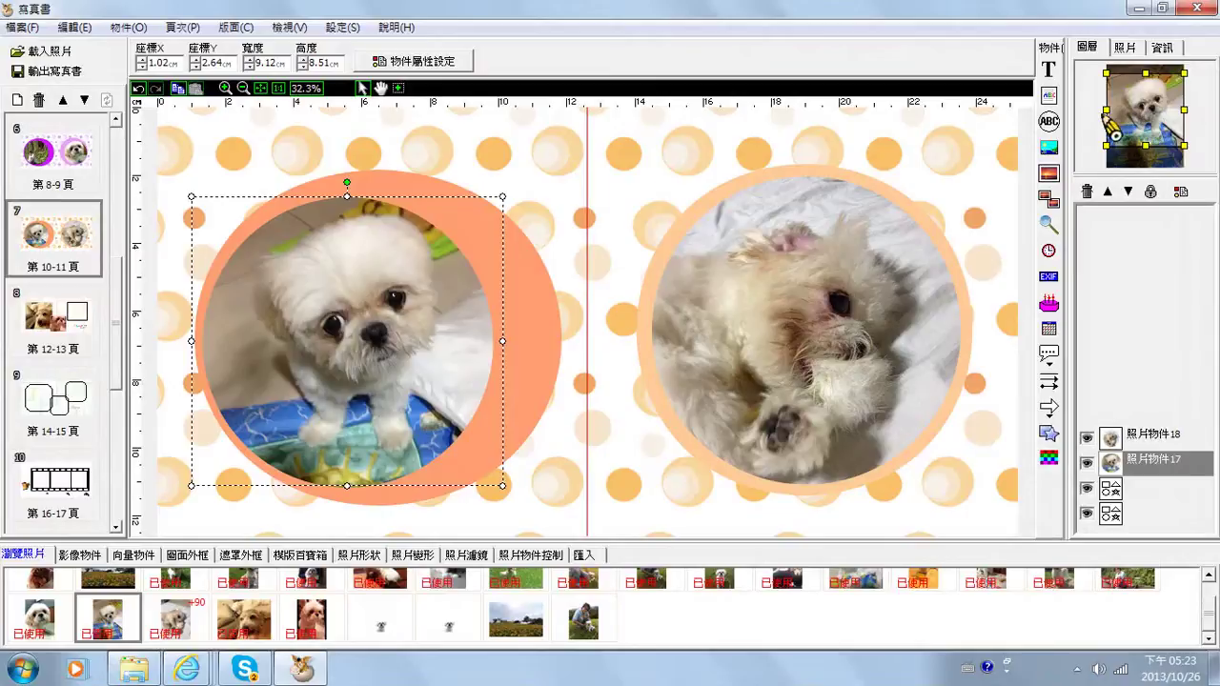
left_click_drag(1116, 122, 1168, 122)
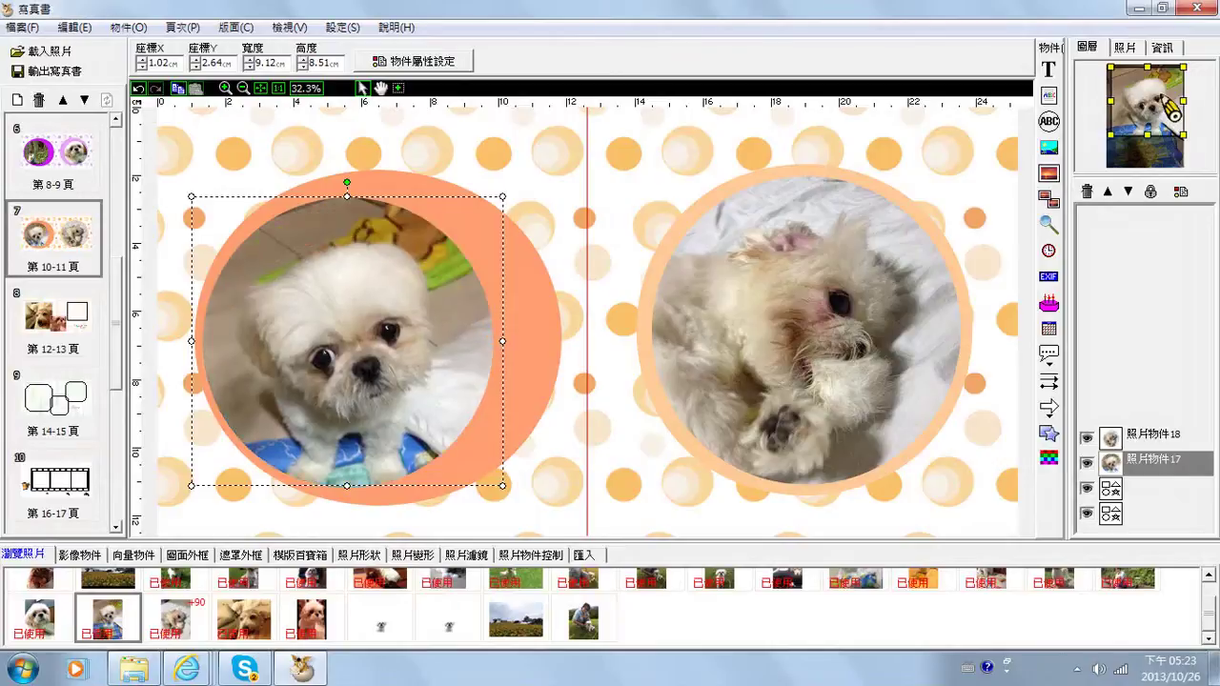
mouse_move(1170, 116)
left_mouse_down()
mouse_move(1181, 109)
mouse_move(1171, 123)
left_mouse_up()
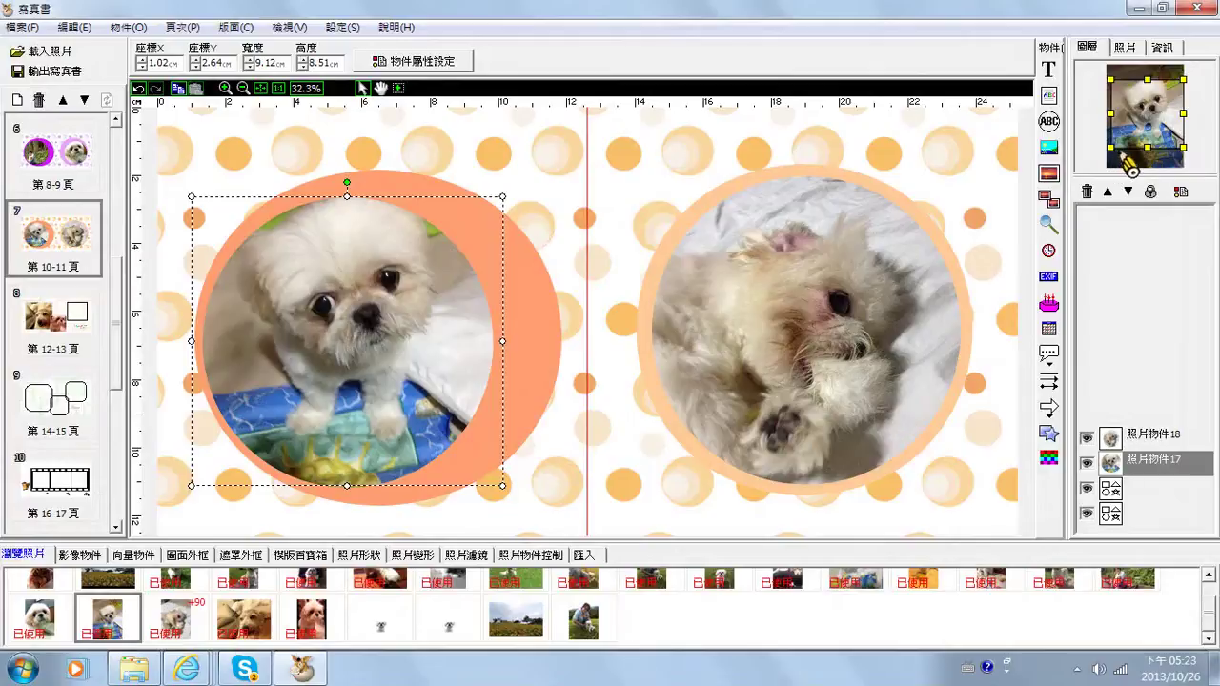
left_click_drag(1105, 181, 1103, 184)
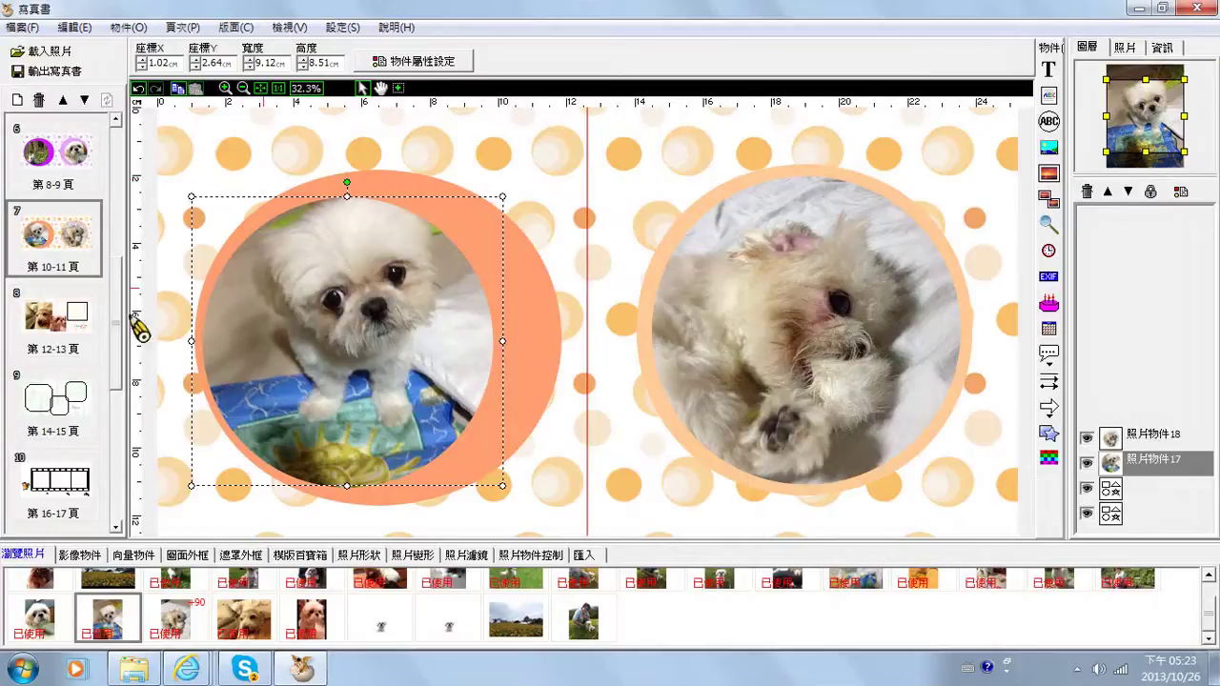
Delete the empty photo frame 照片物件21 from pages 12-13
left_click(67, 342)
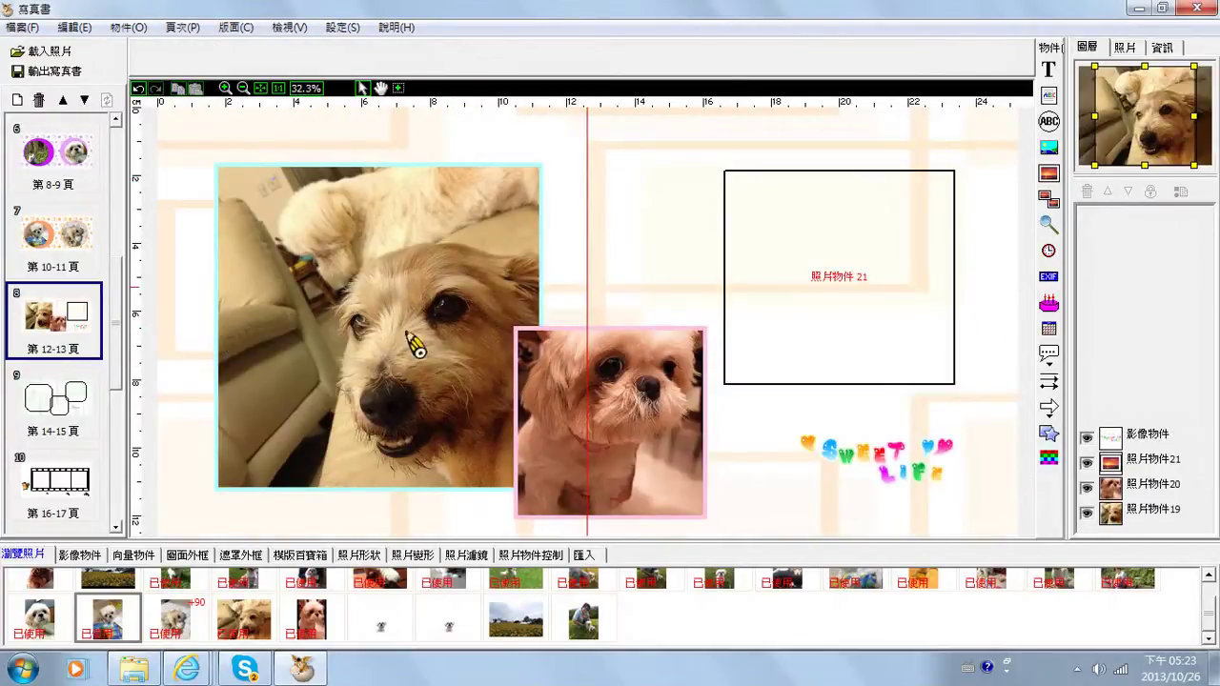
left_click(787, 308)
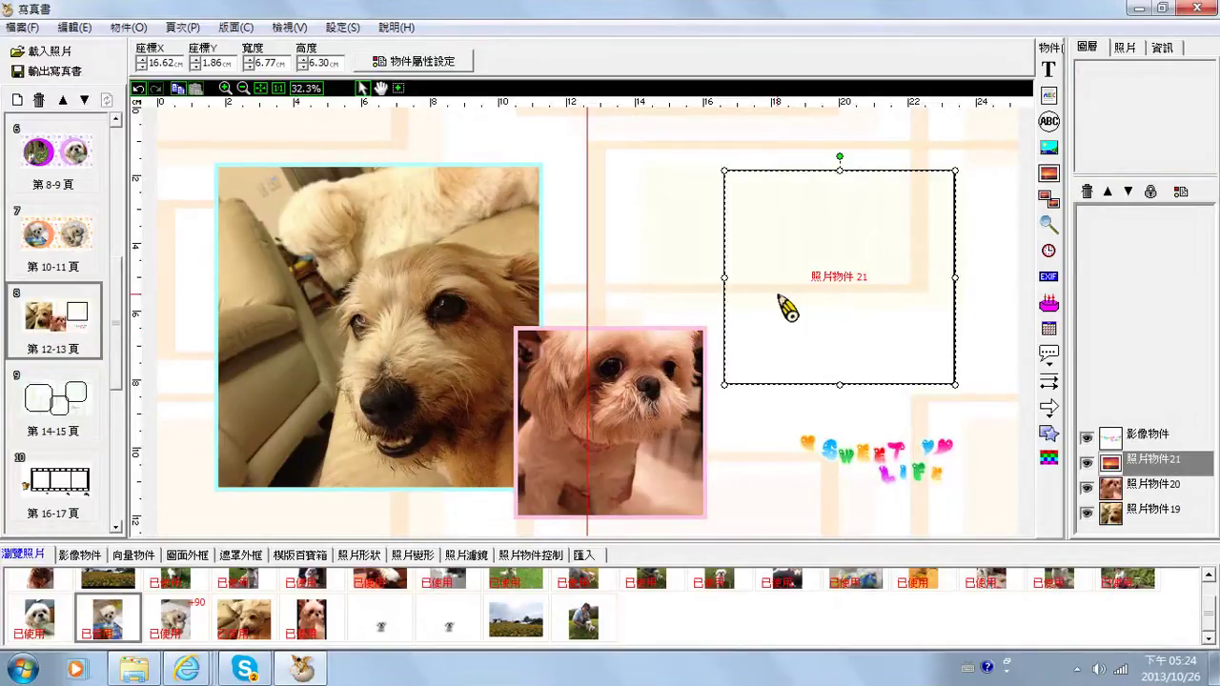
key("Delete")
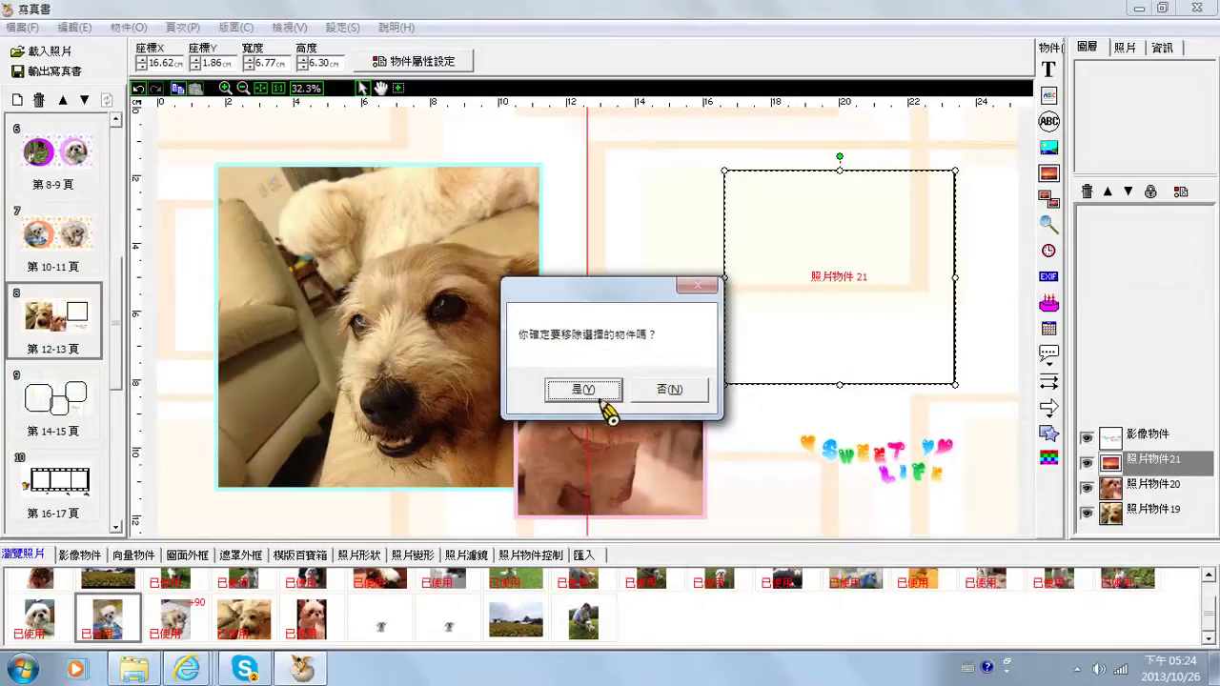
left_click(582, 390)
Place the pink-bordered dog photo in the empty area of page 13 at about 6.72 × 6.72 cm, cropped from the photo's top edge
left_click_drag(610, 379, 811, 270)
left_click_drag(885, 387, 919, 420)
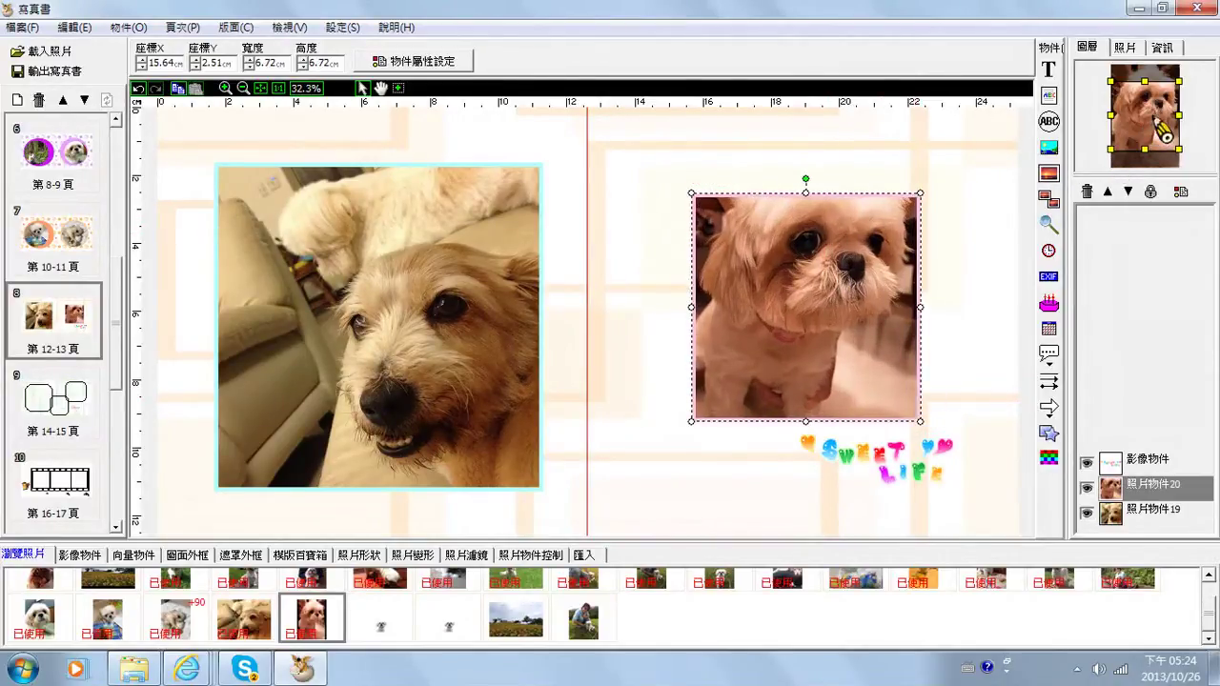
left_click_drag(1162, 134, 1164, 124)
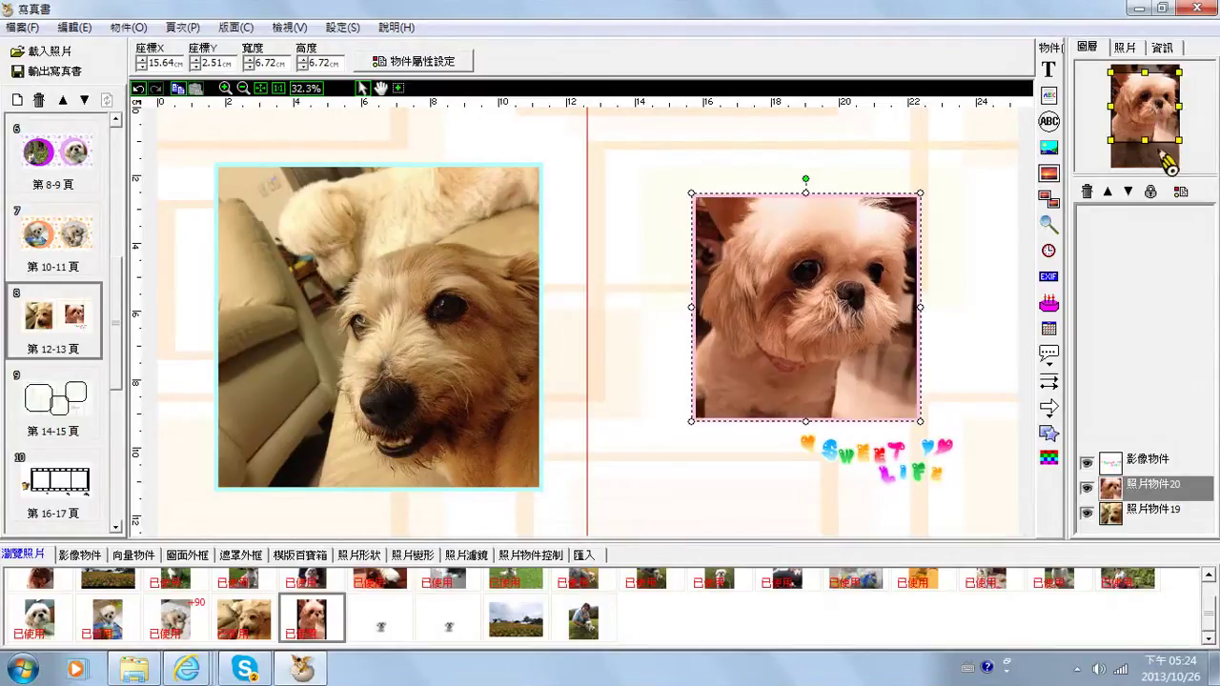
Look through the unfilled layouts of pages 14-15 and 16-17, including the properties of the first filmstrip photo frame
left_click(72, 420)
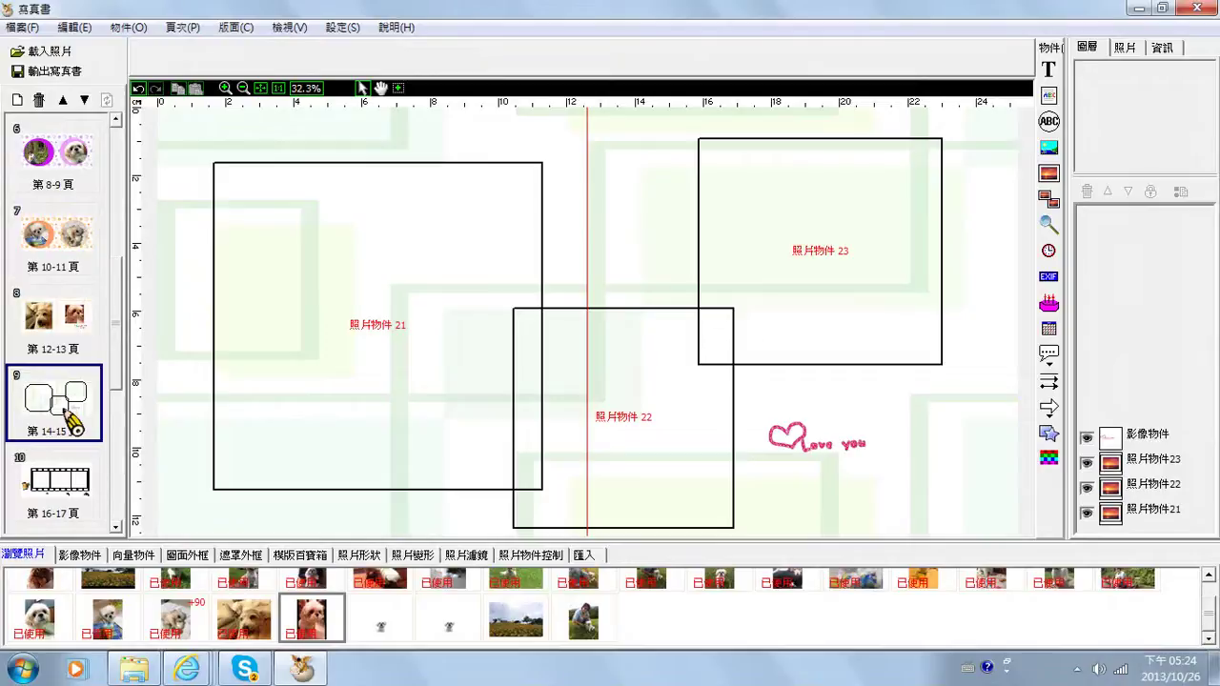
left_click(66, 481)
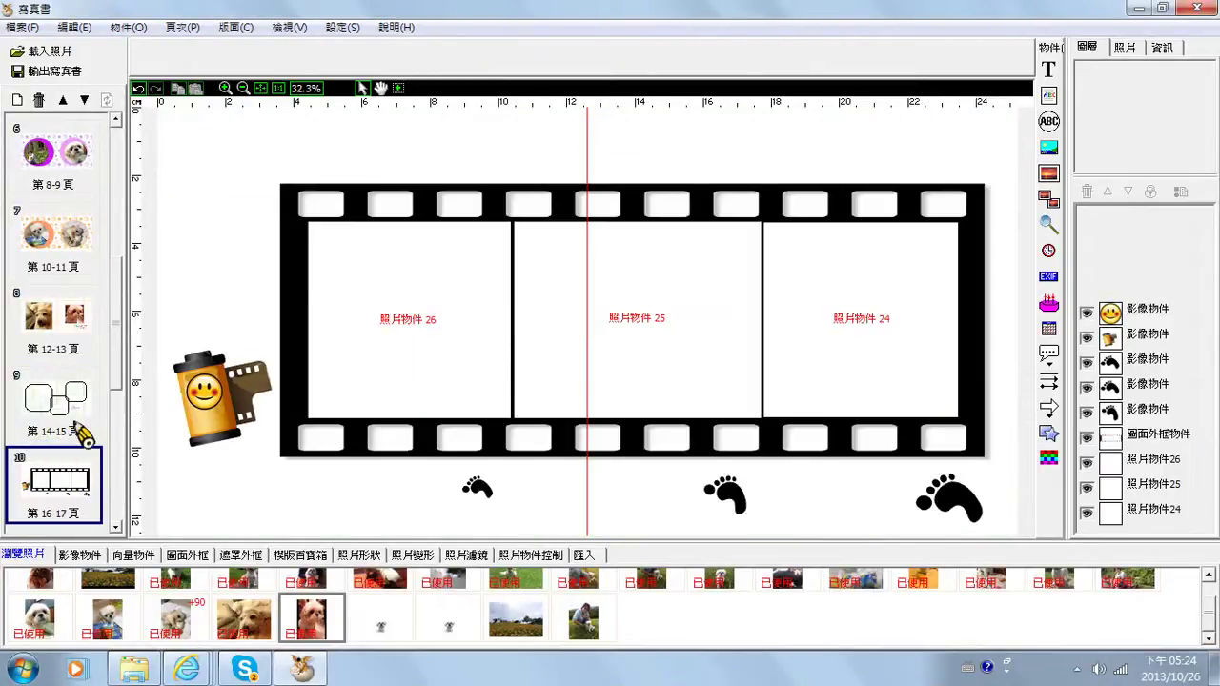
left_click(80, 430)
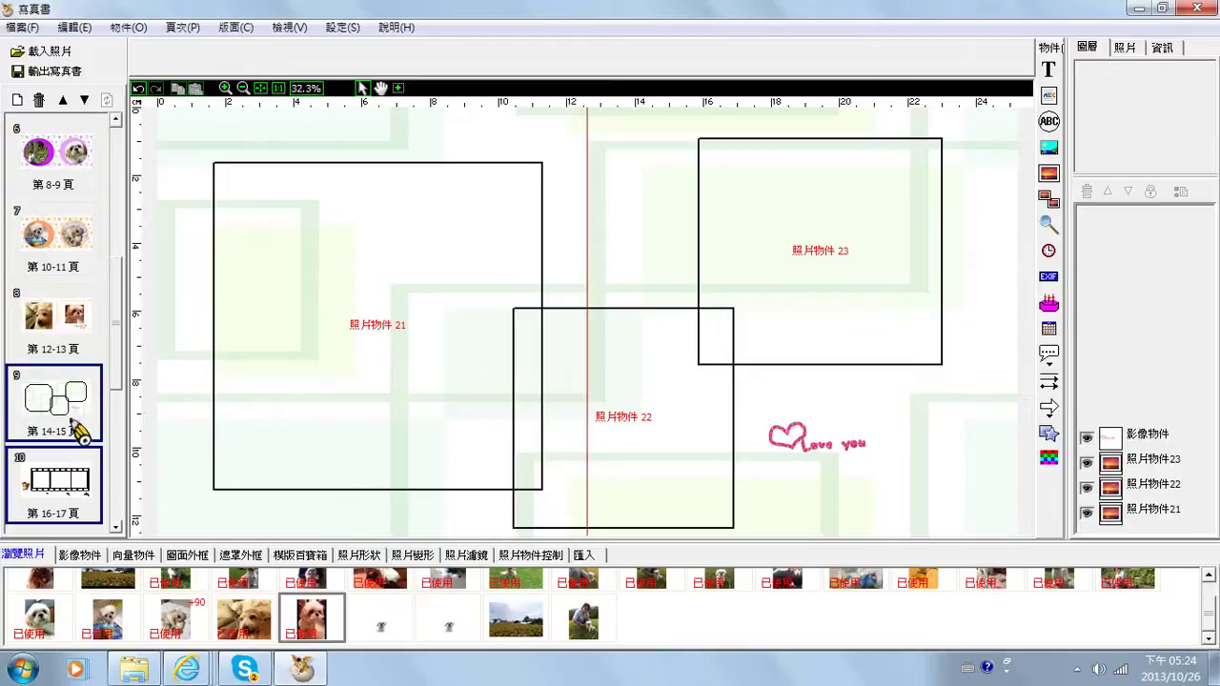
left_click(82, 354)
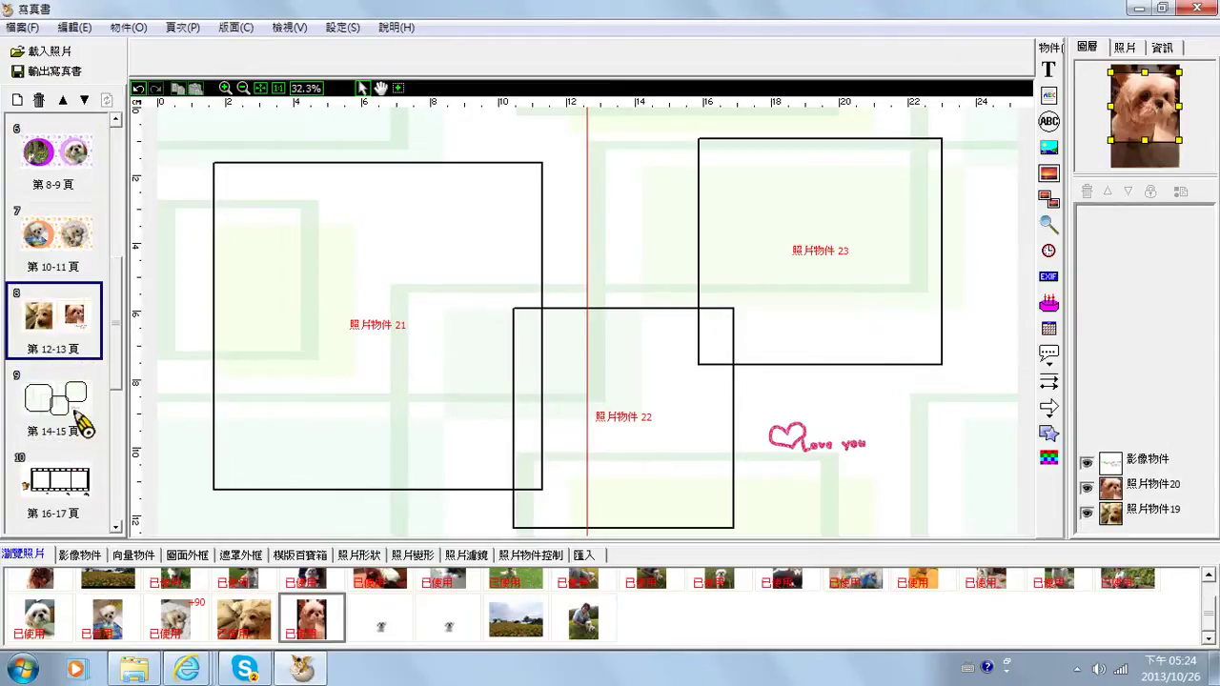
left_click(80, 420)
left_click(82, 477)
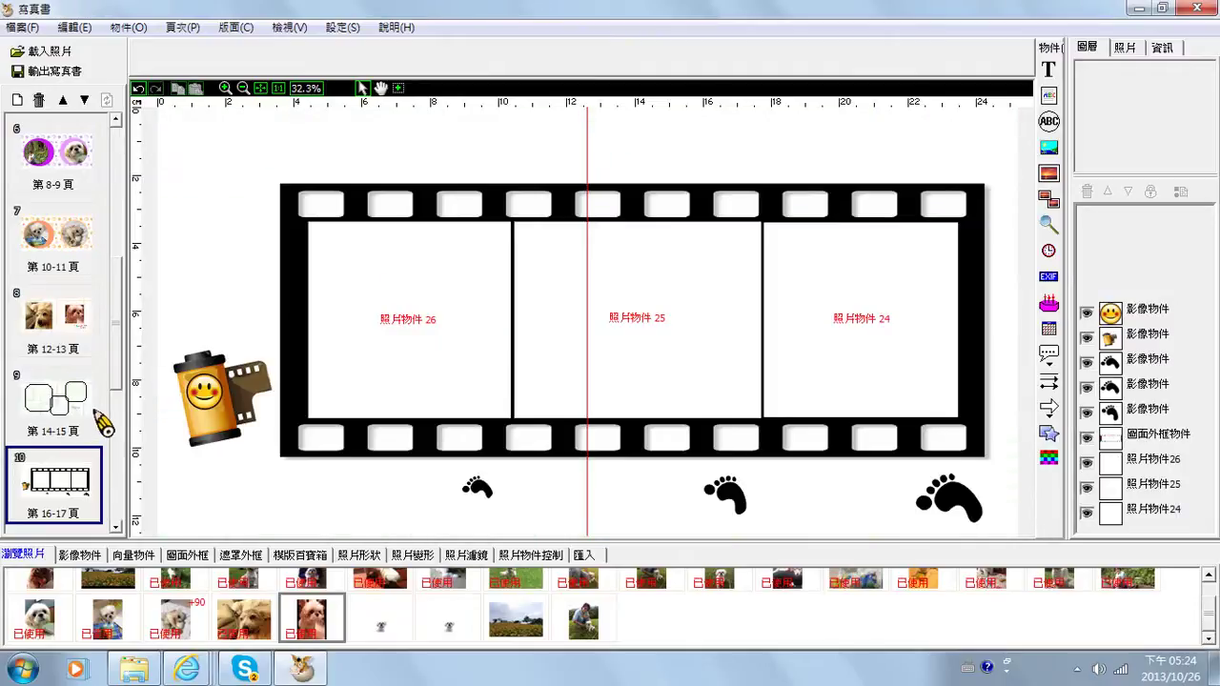
left_click(465, 293)
double_click(430, 332)
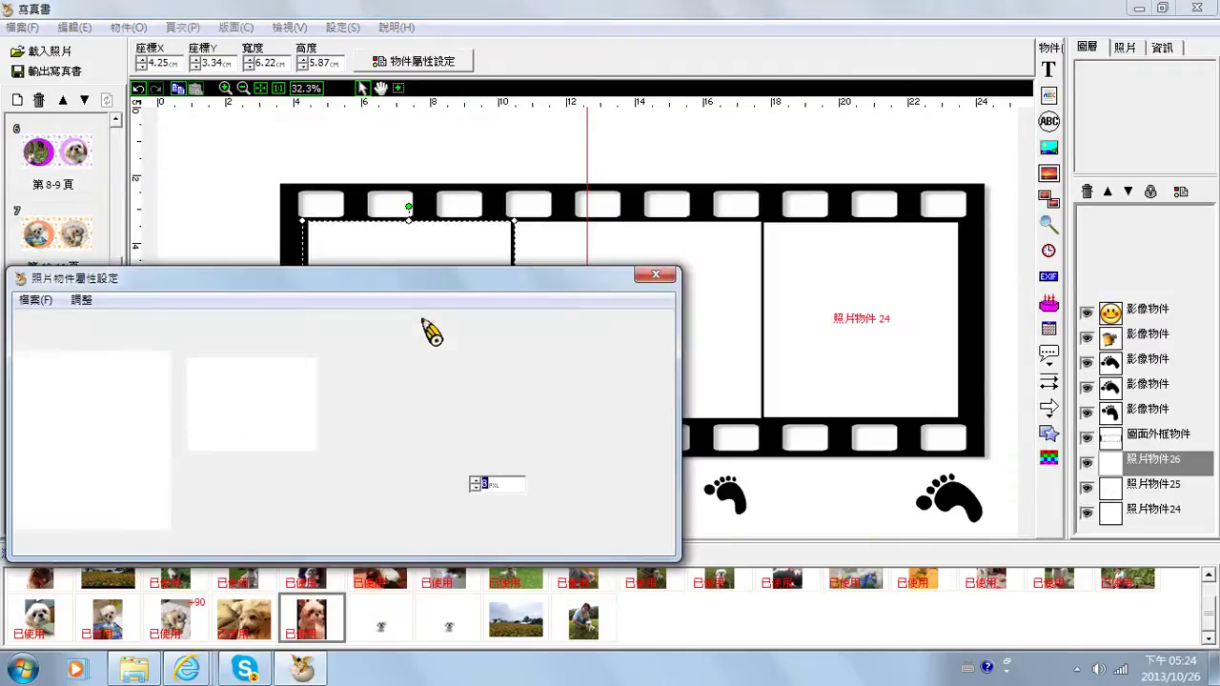
left_click(670, 275)
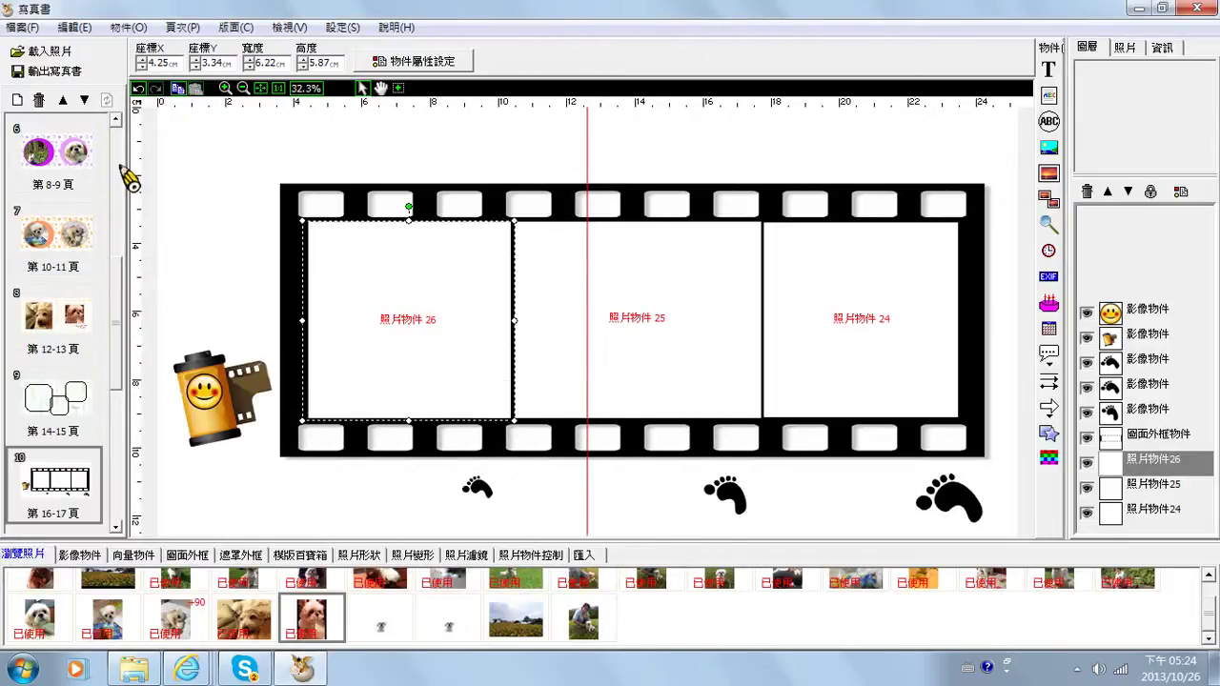
Start exporting the photo book, check the low-resolution entries for photos 1 and 2, and proceed to the export settings
scroll(124, 174, "up", 5)
left_click(52, 71)
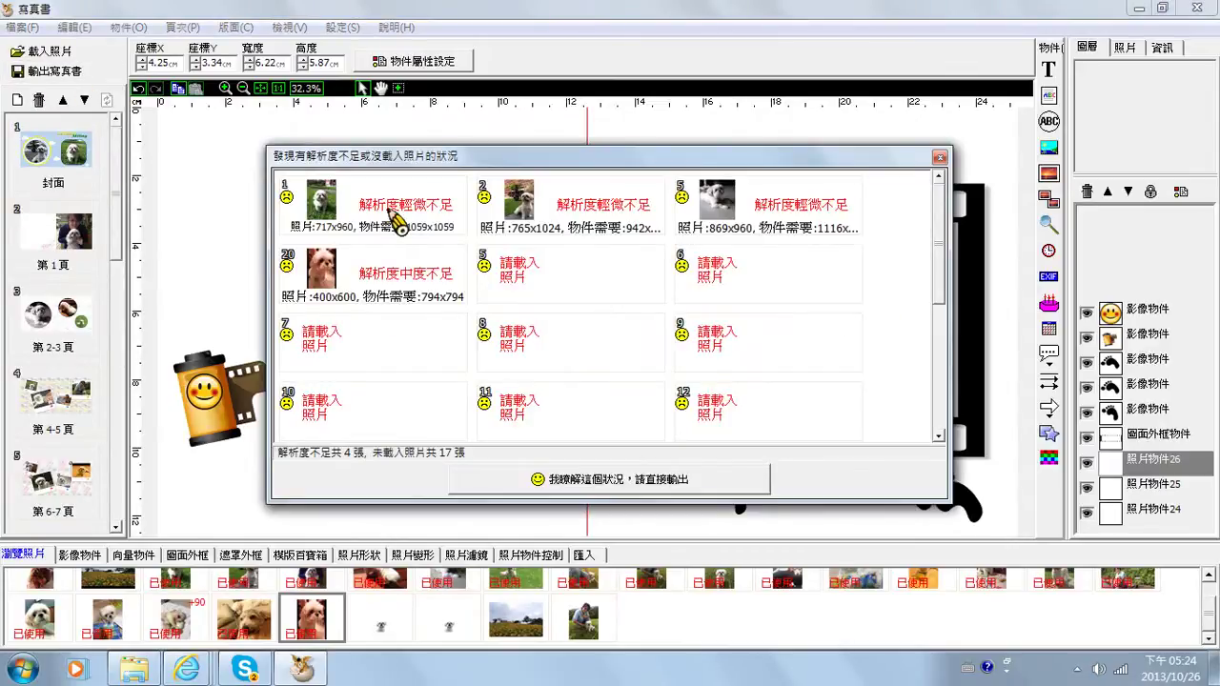
left_click(393, 217)
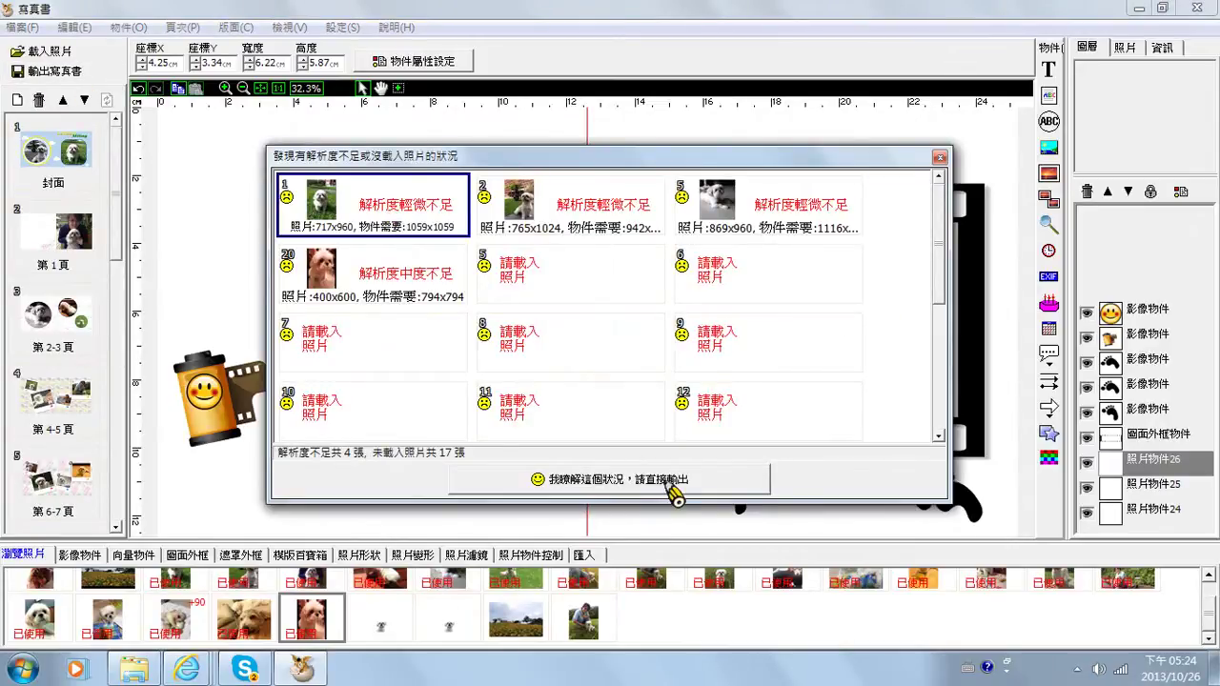
left_click(587, 204)
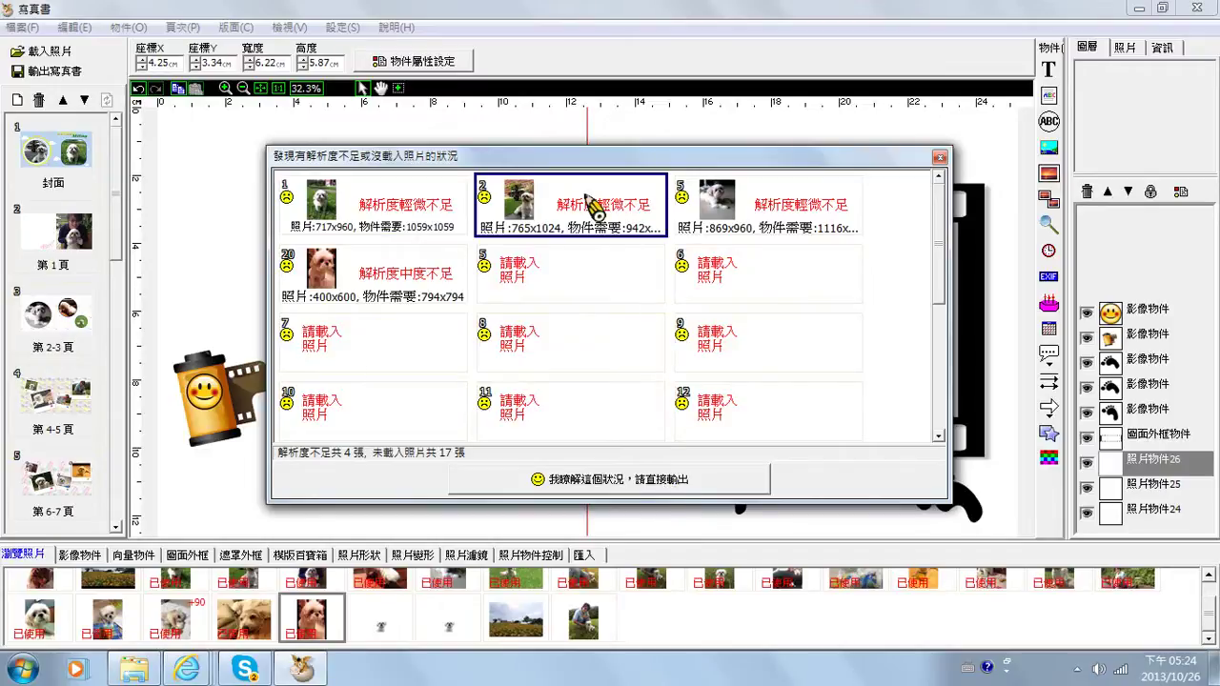
left_click(587, 479)
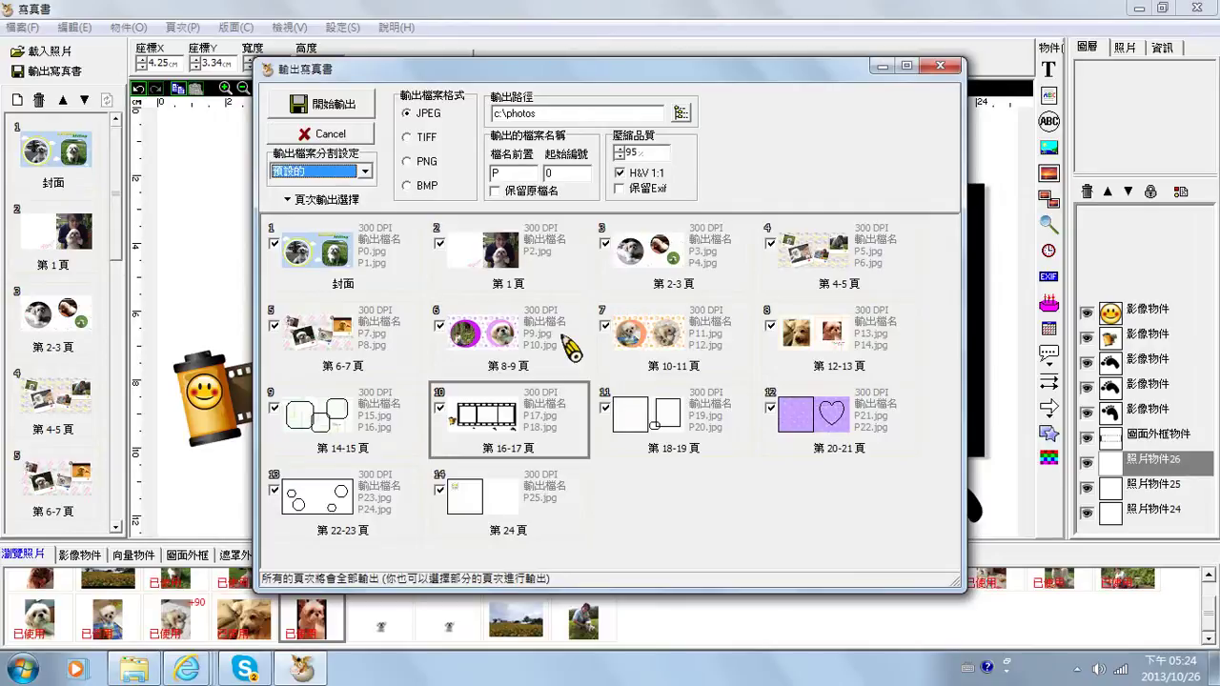
Exclude the unfilled pages 16-17, 14-15, 22-23, 24 and 18-19 from the export
left_click(439, 408)
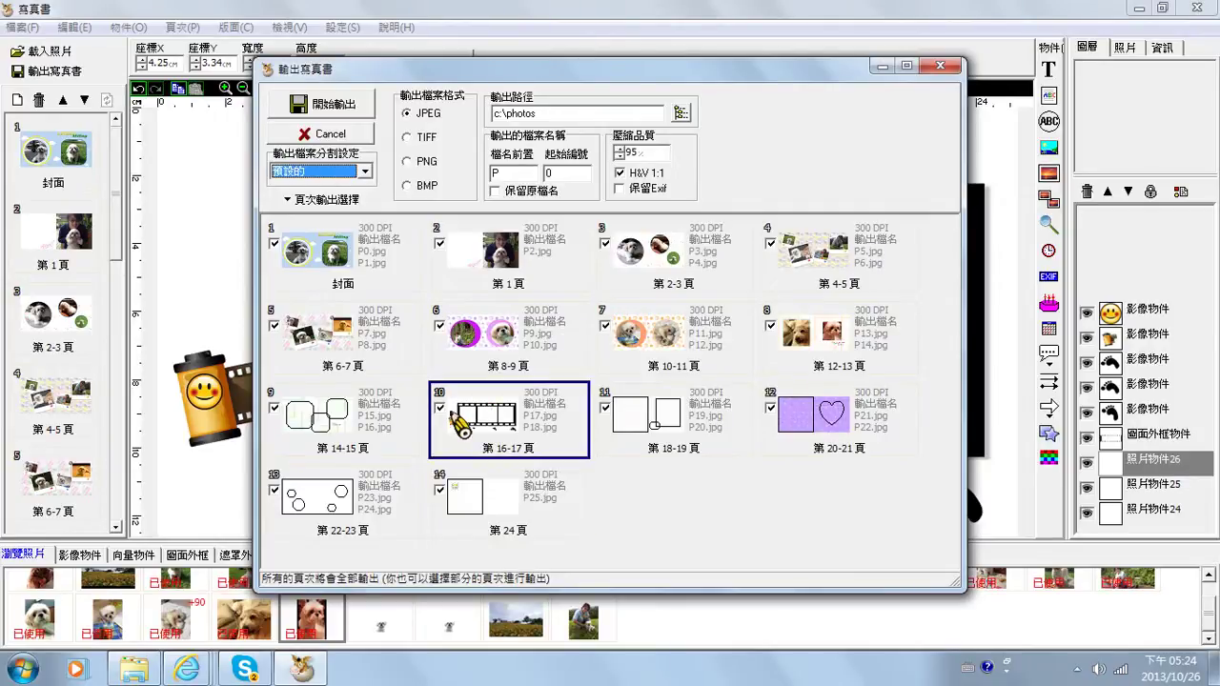
left_click(307, 419)
left_click(275, 409)
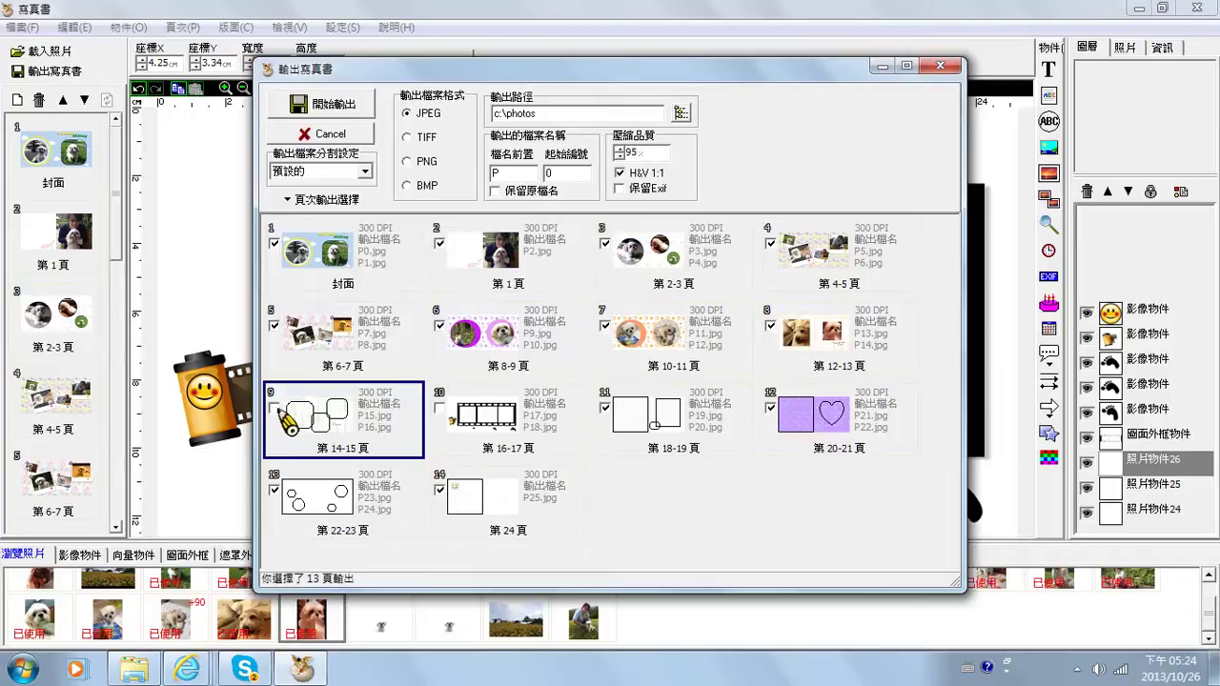
left_click(274, 489)
left_click(439, 490)
left_click(605, 407)
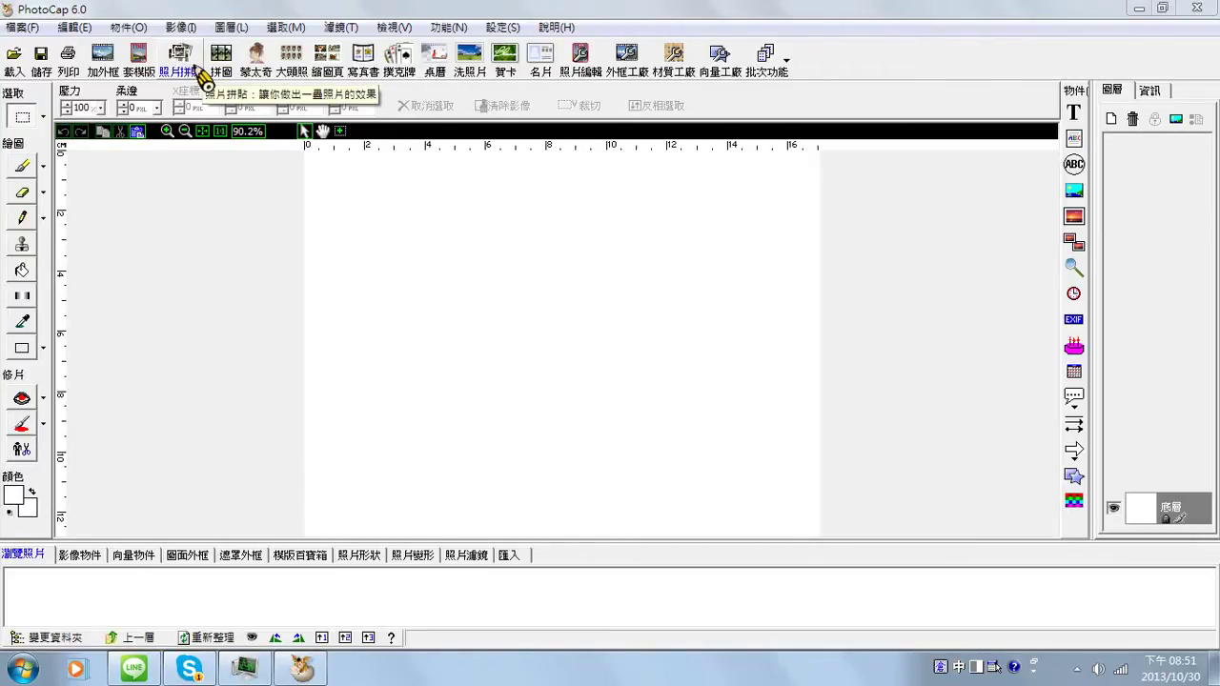
Start a new photo collage (照片拼貼) and load the photos IMG_0002.JPG and IMG_0018.PNG into it
left_click(181, 60)
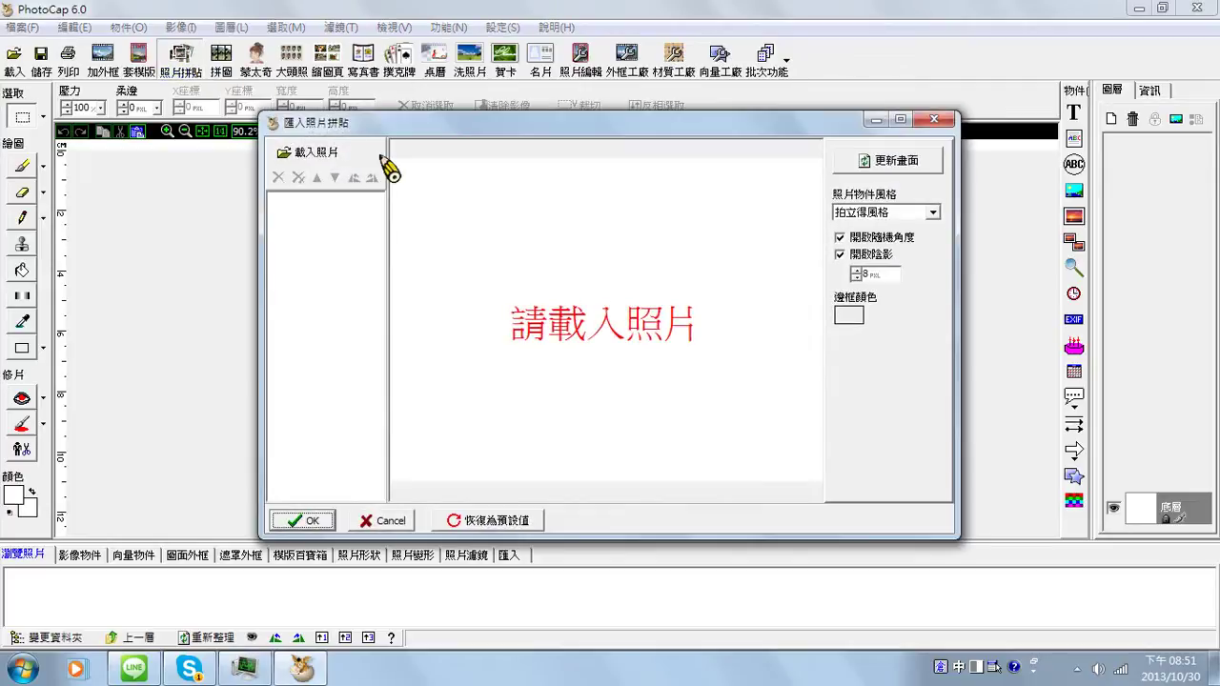
left_click(329, 162)
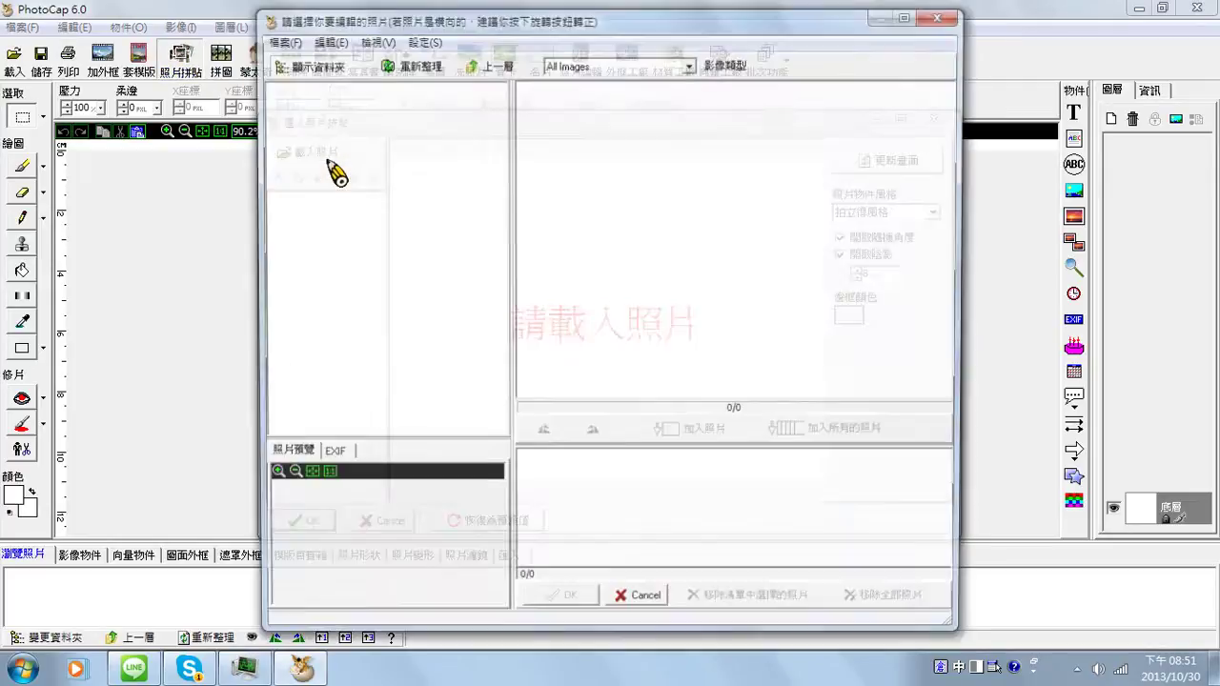
left_click(621, 116)
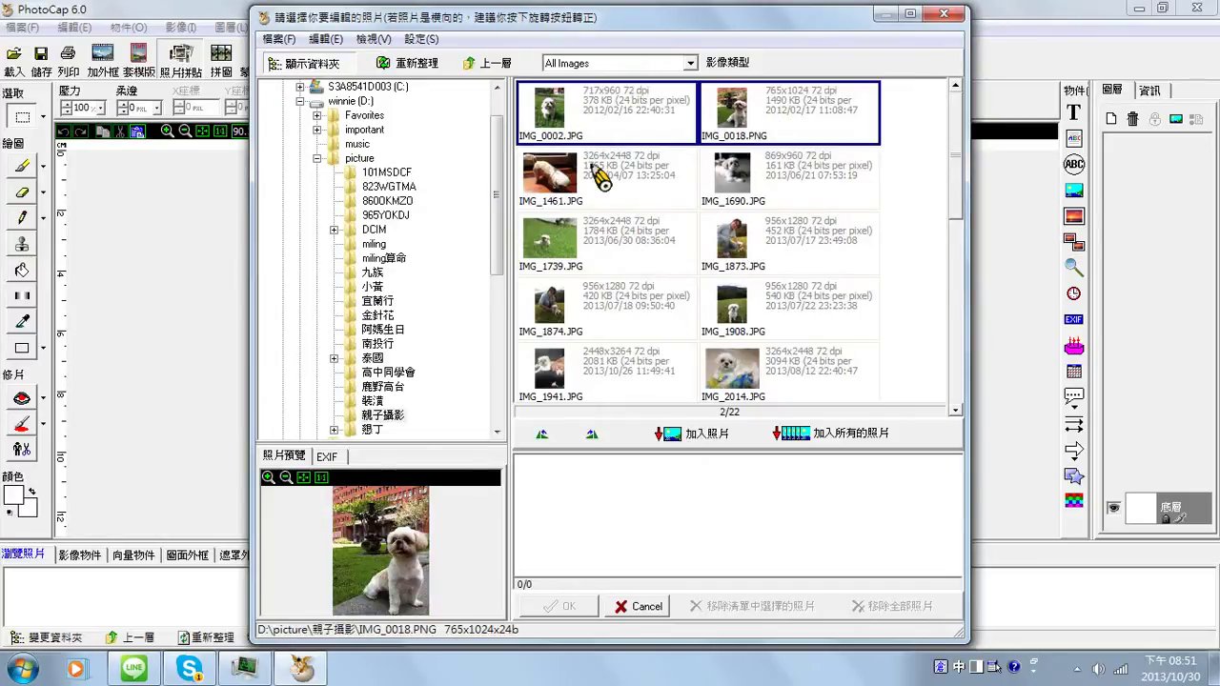
left_click(763, 115, "ctrl")
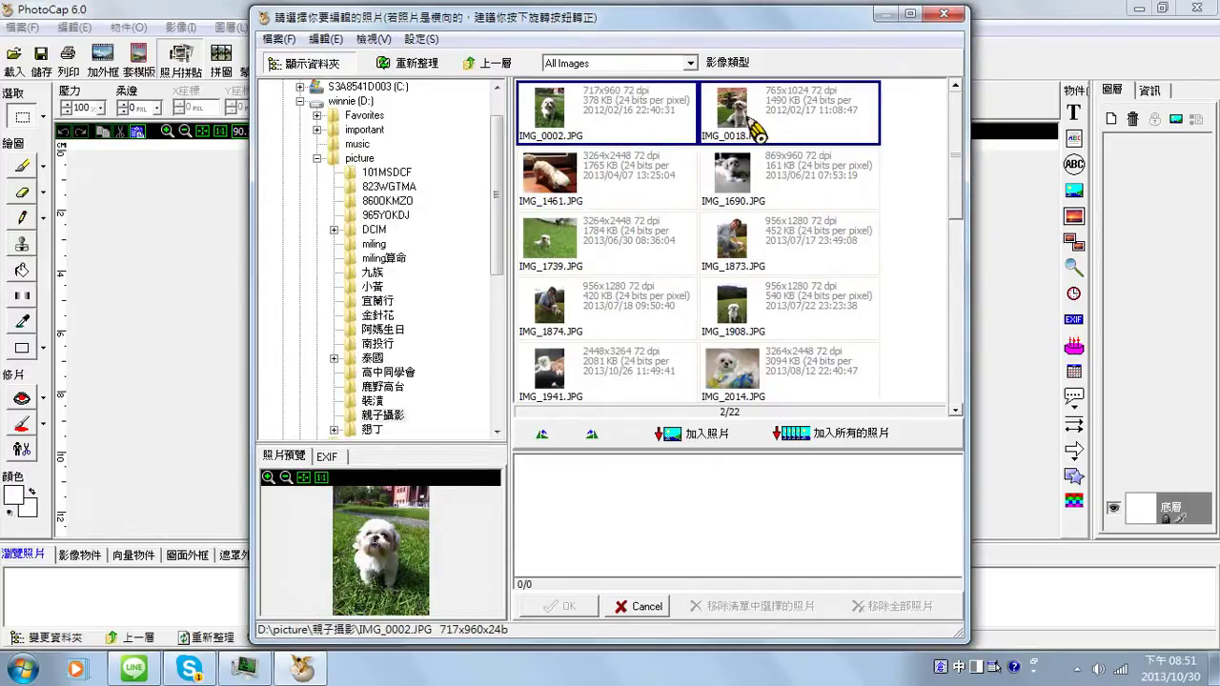
left_click(710, 434)
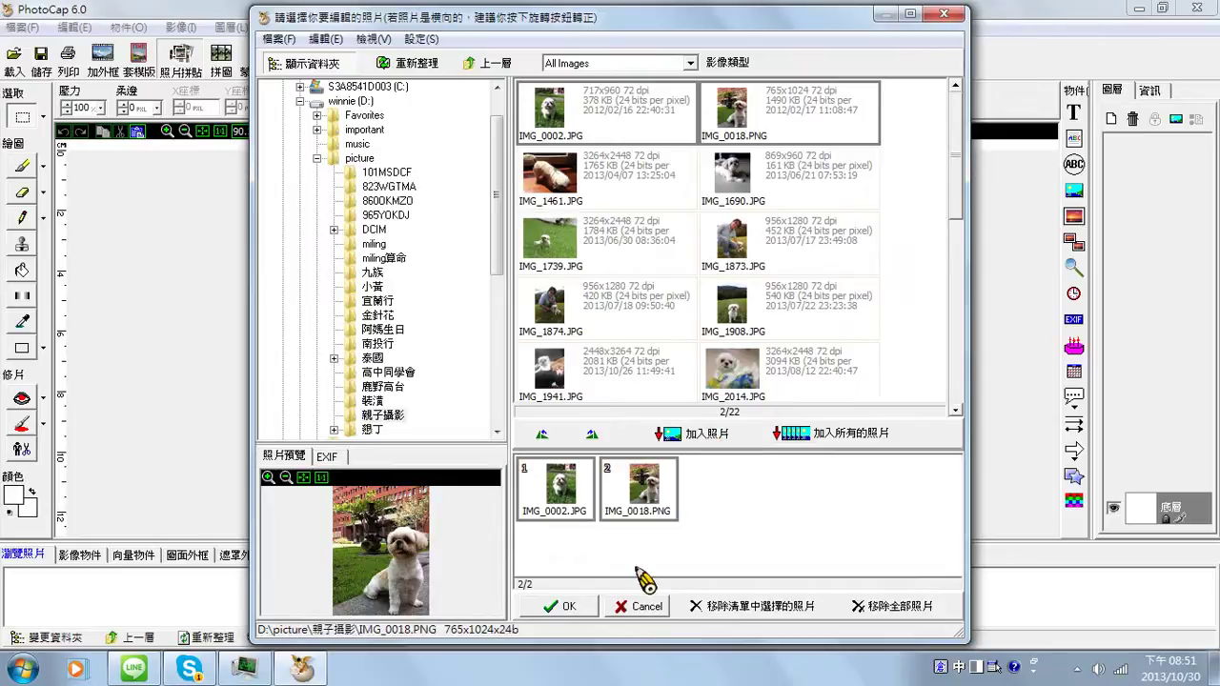
left_click(583, 608)
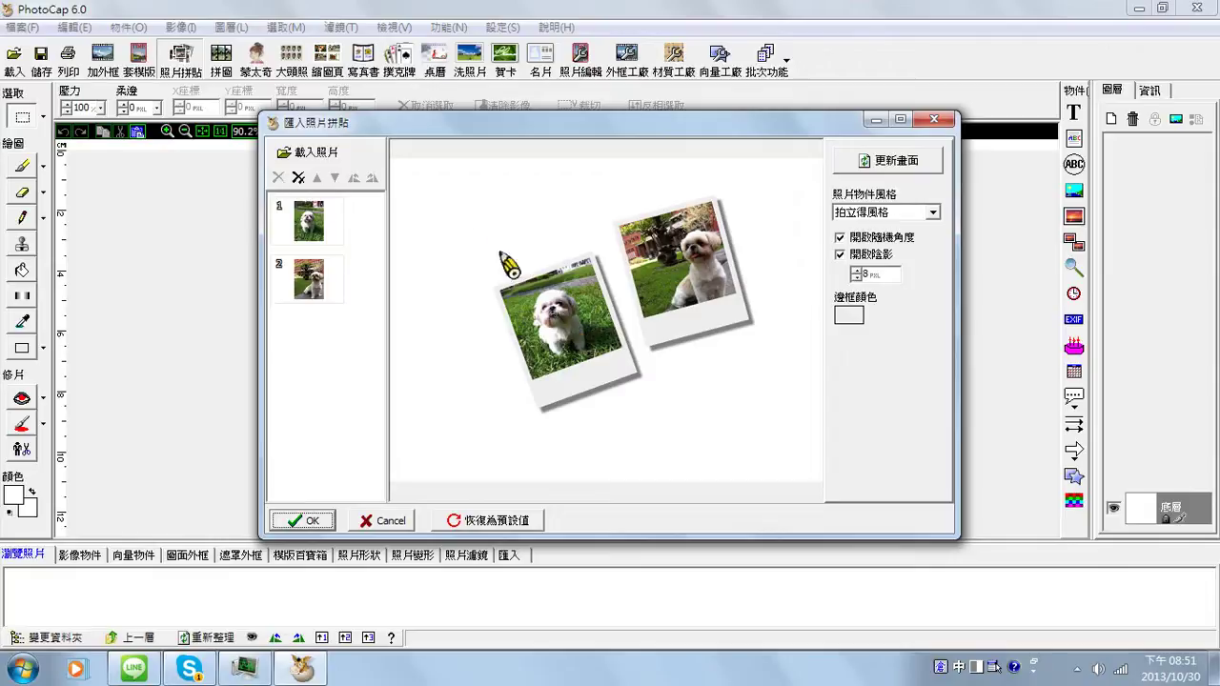
Try the plain (一般照片) and white-border (加白邊風格) photo styles on the collage, and return to the Polaroid style (拍立得風格)
left_click(927, 213)
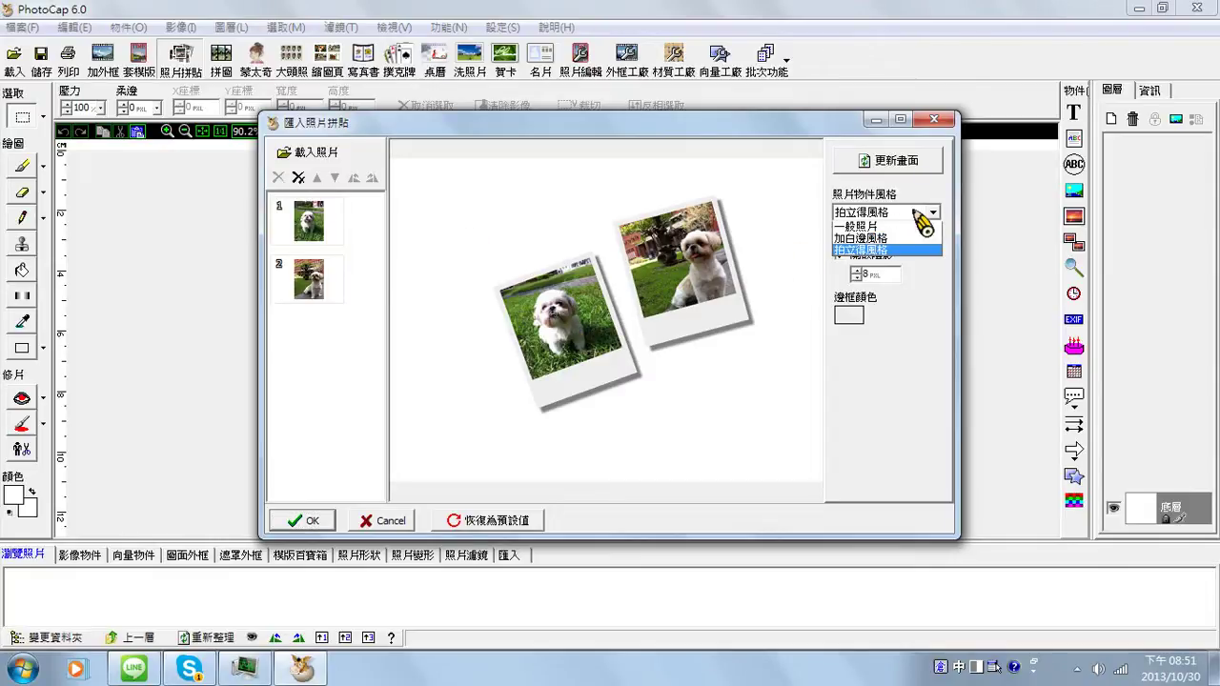
left_click(882, 227)
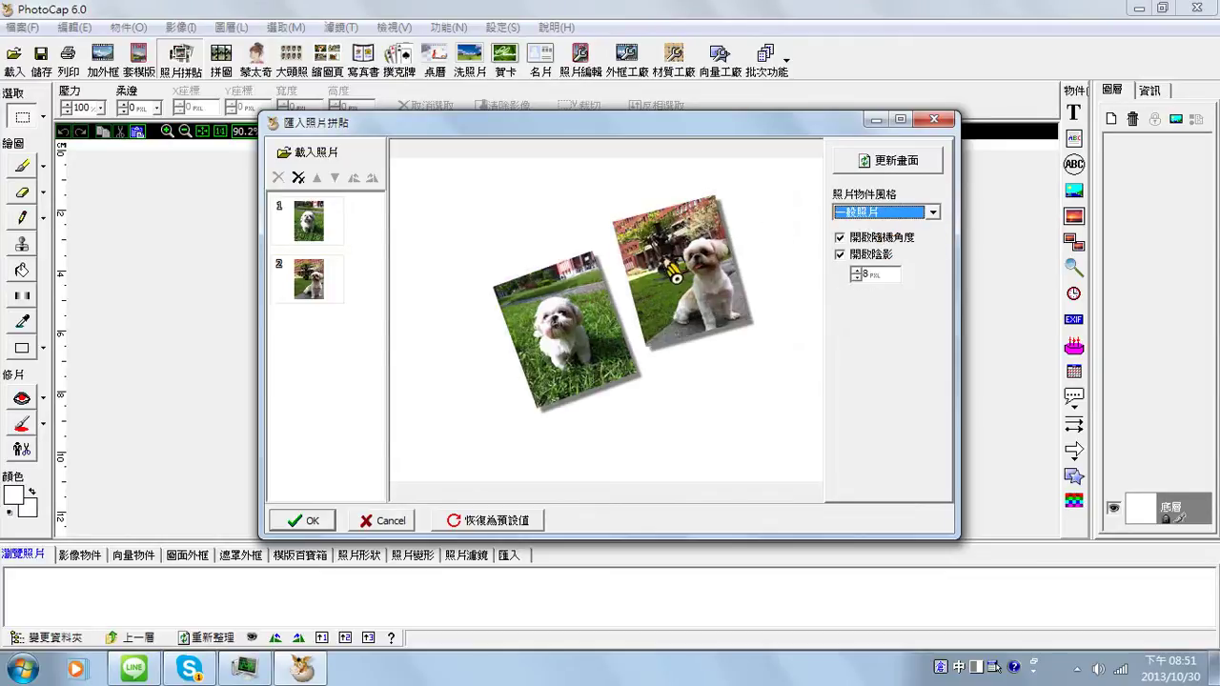
left_click(851, 212)
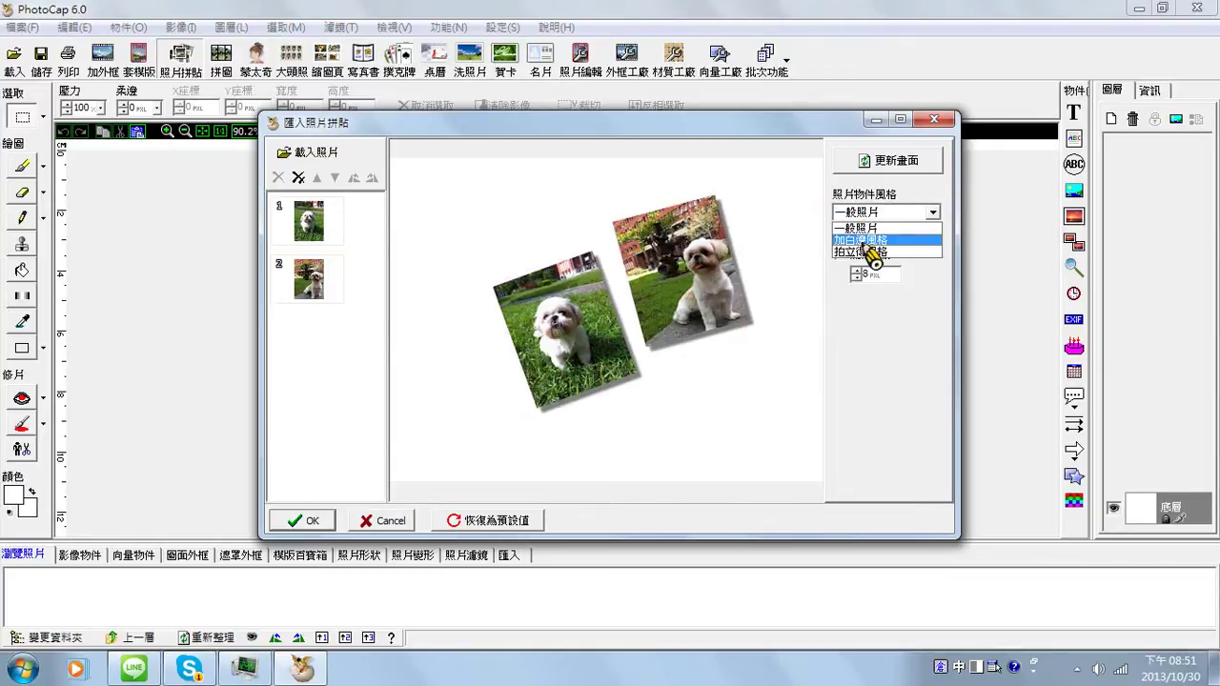
left_click(861, 239)
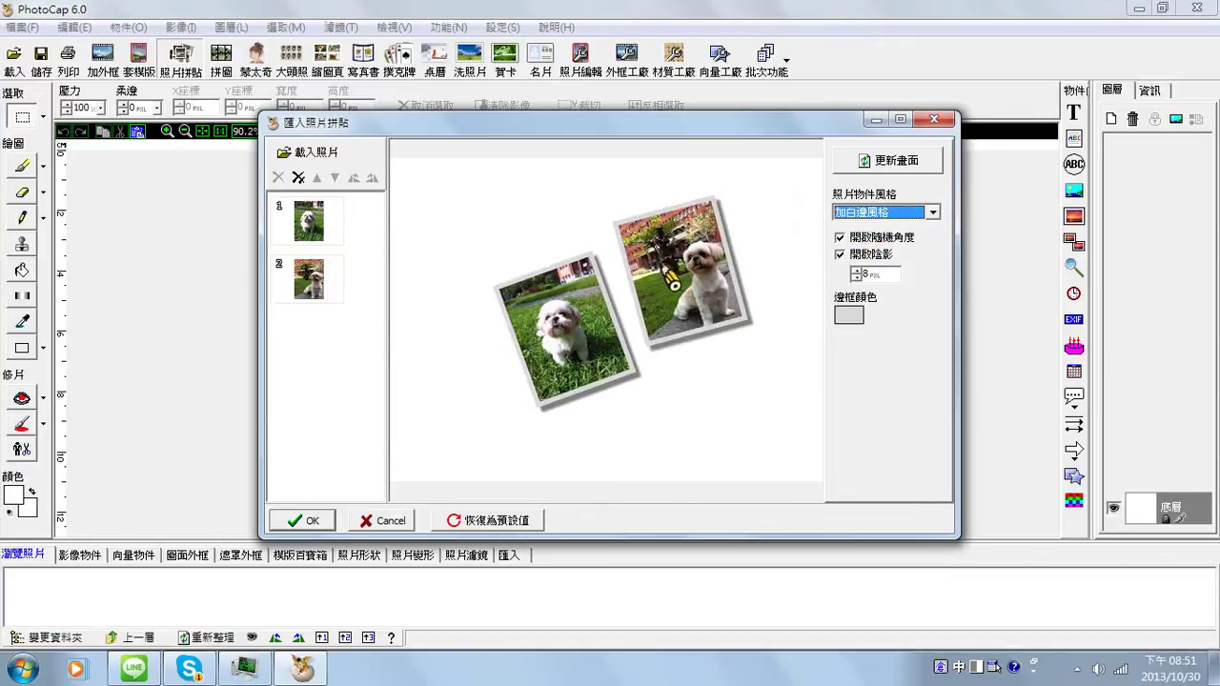
left_click(932, 212)
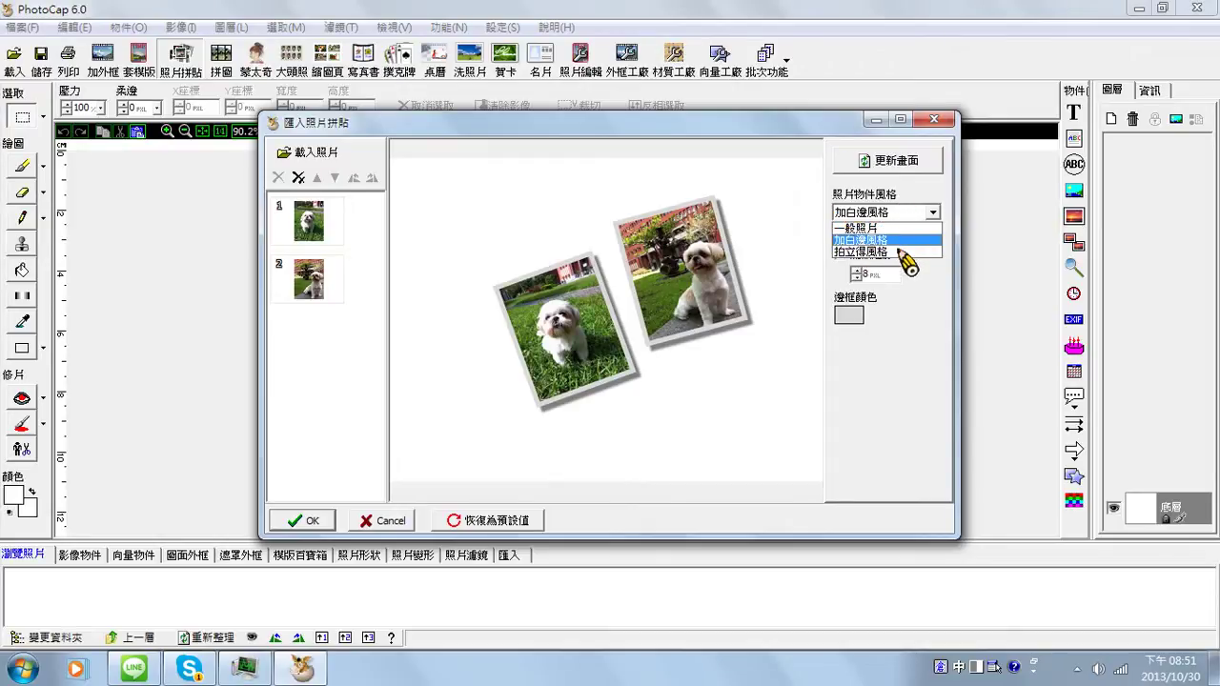
left_click(905, 253)
Try a teal border colour on the Polaroid-style photos, and change it to purple
left_click(847, 320)
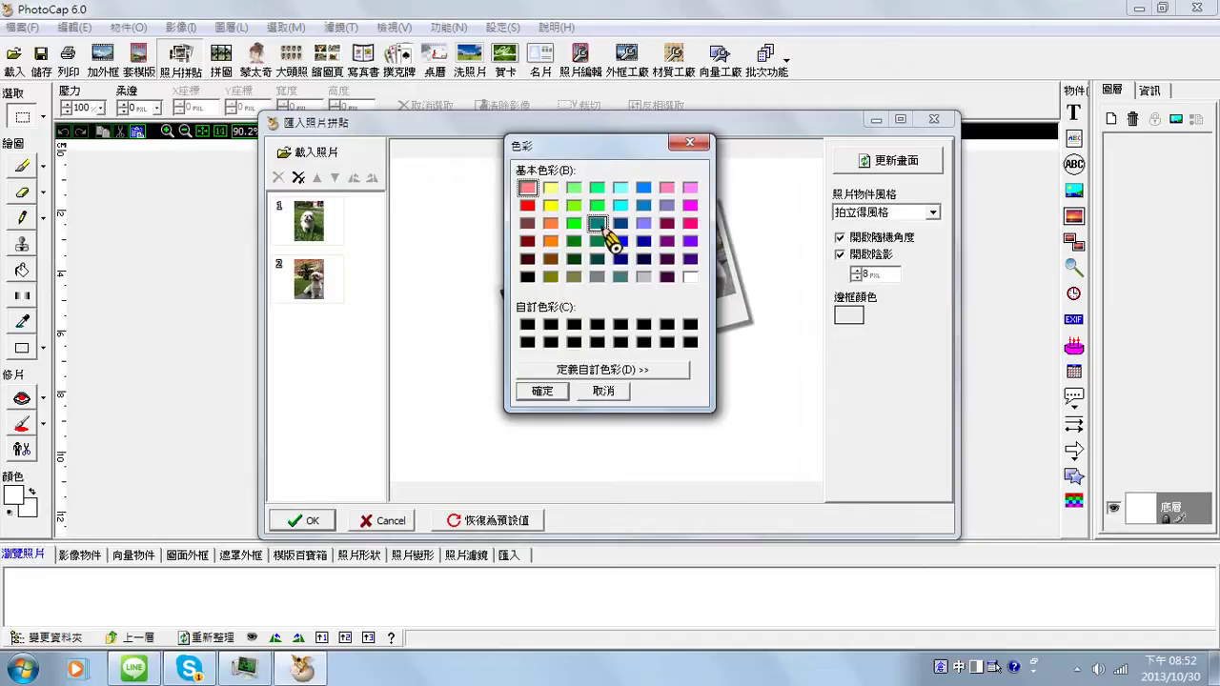
left_click(541, 391)
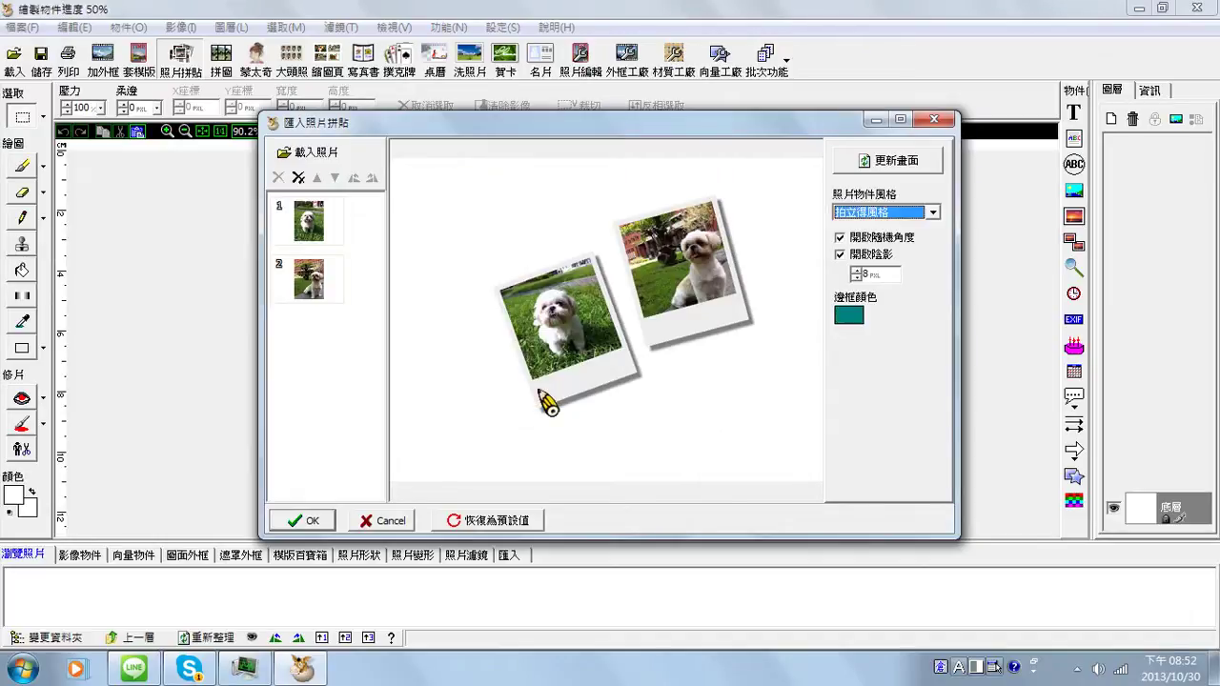
left_click(847, 318)
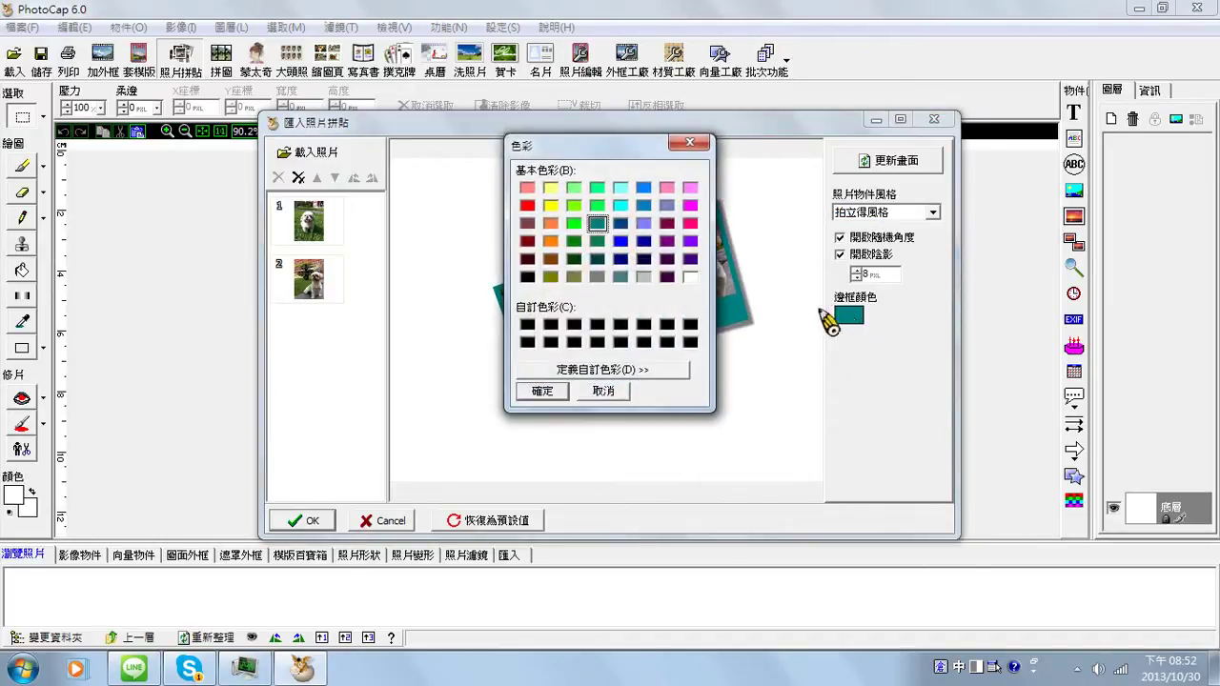
left_click(690, 242)
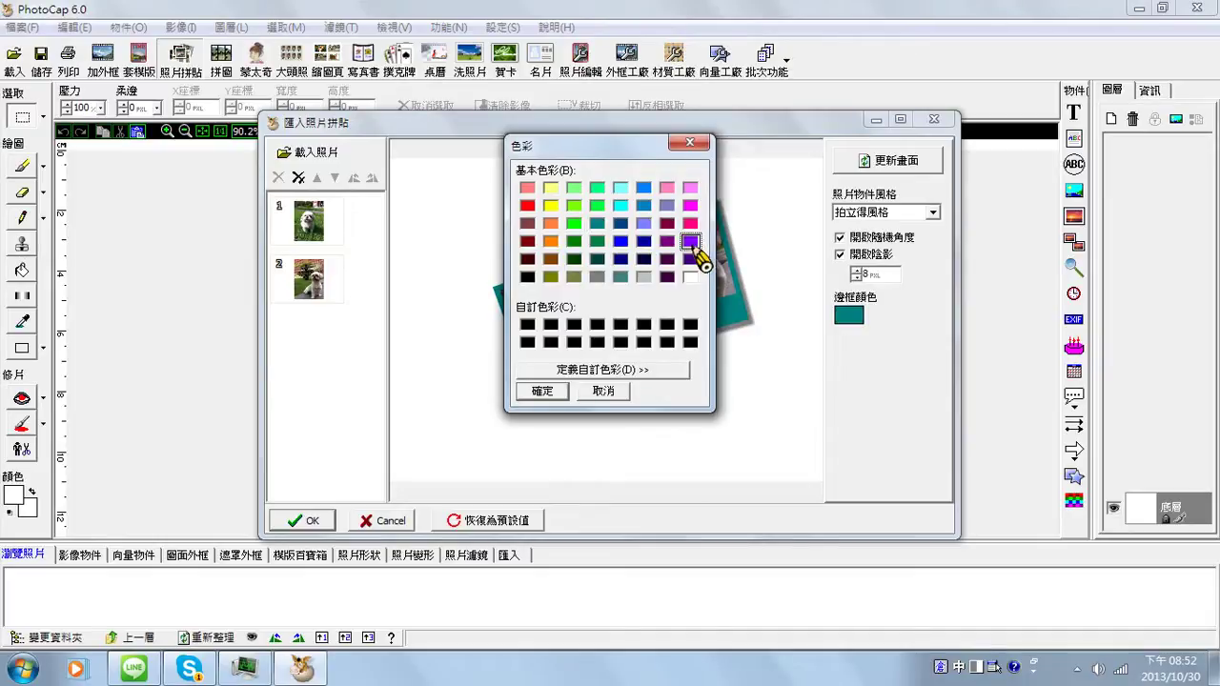
left_click(560, 391)
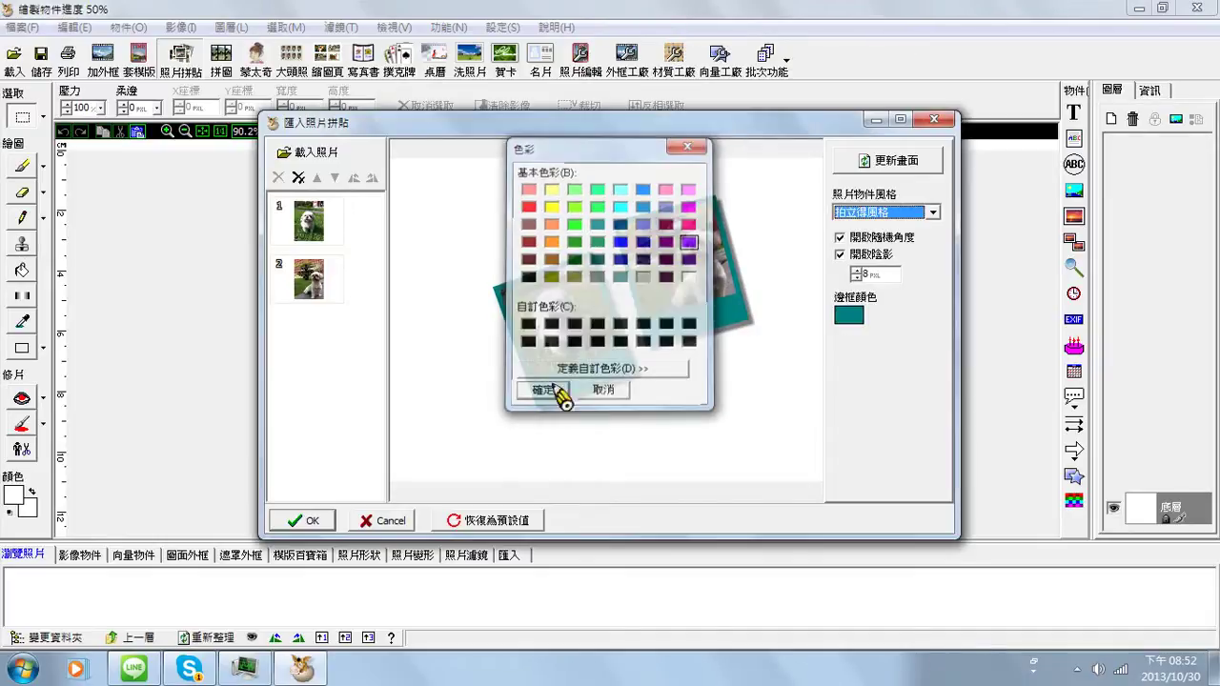
Load the photos IMG_1461.JPG and IMG_1690.JPG into the collage as well
left_click(322, 153)
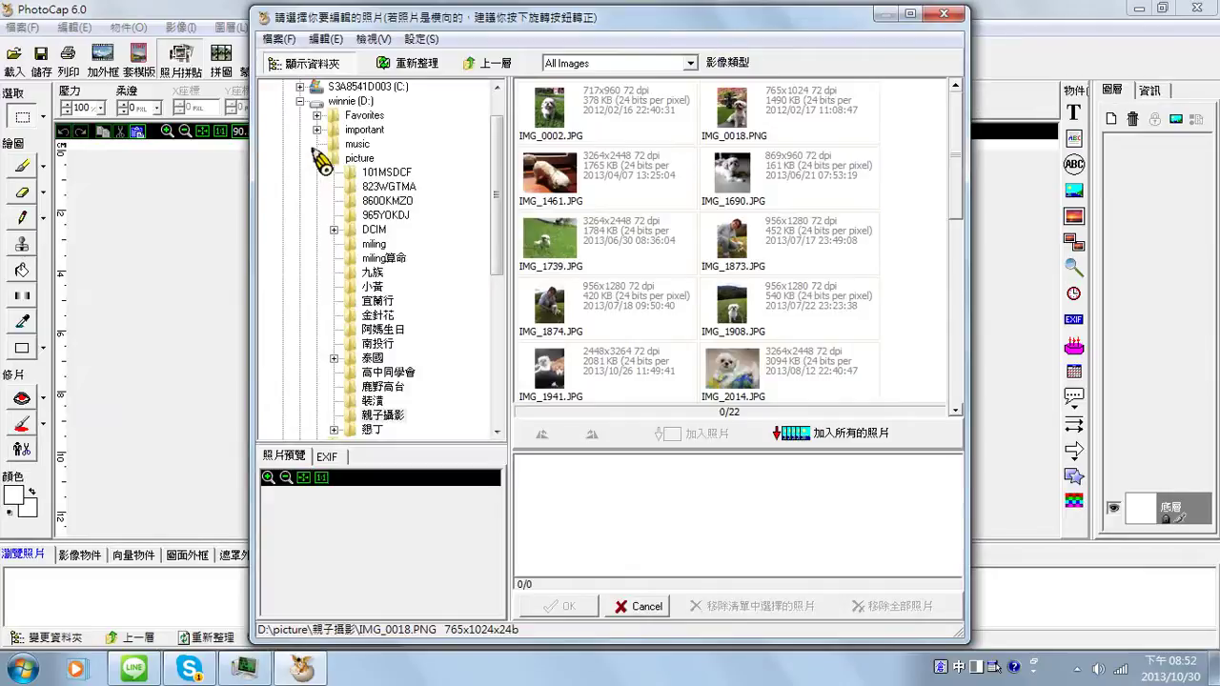
left_click(568, 183)
left_click(778, 190, "ctrl")
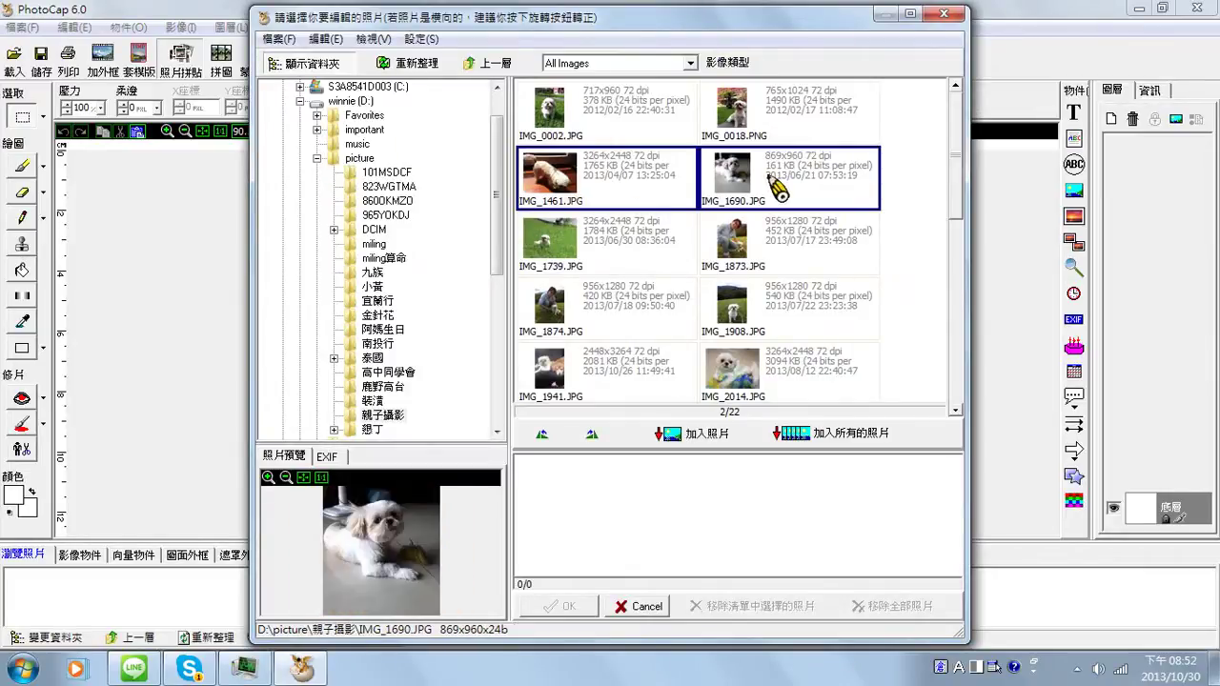
left_click(695, 434)
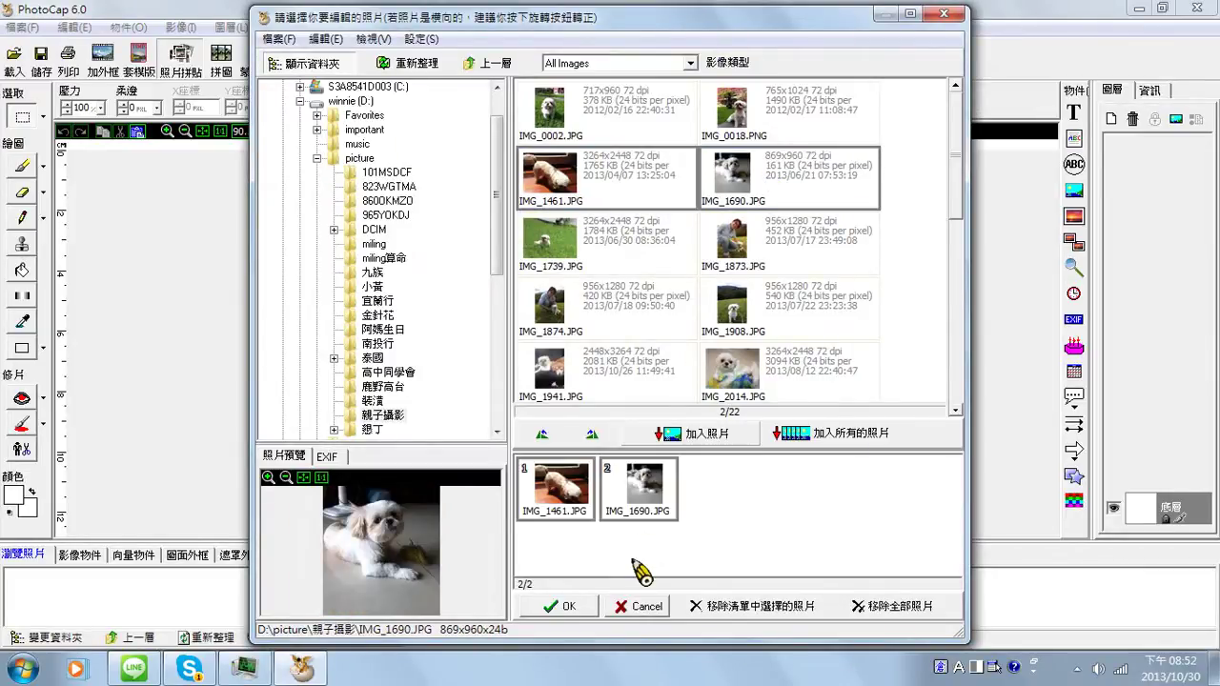
left_click(562, 607)
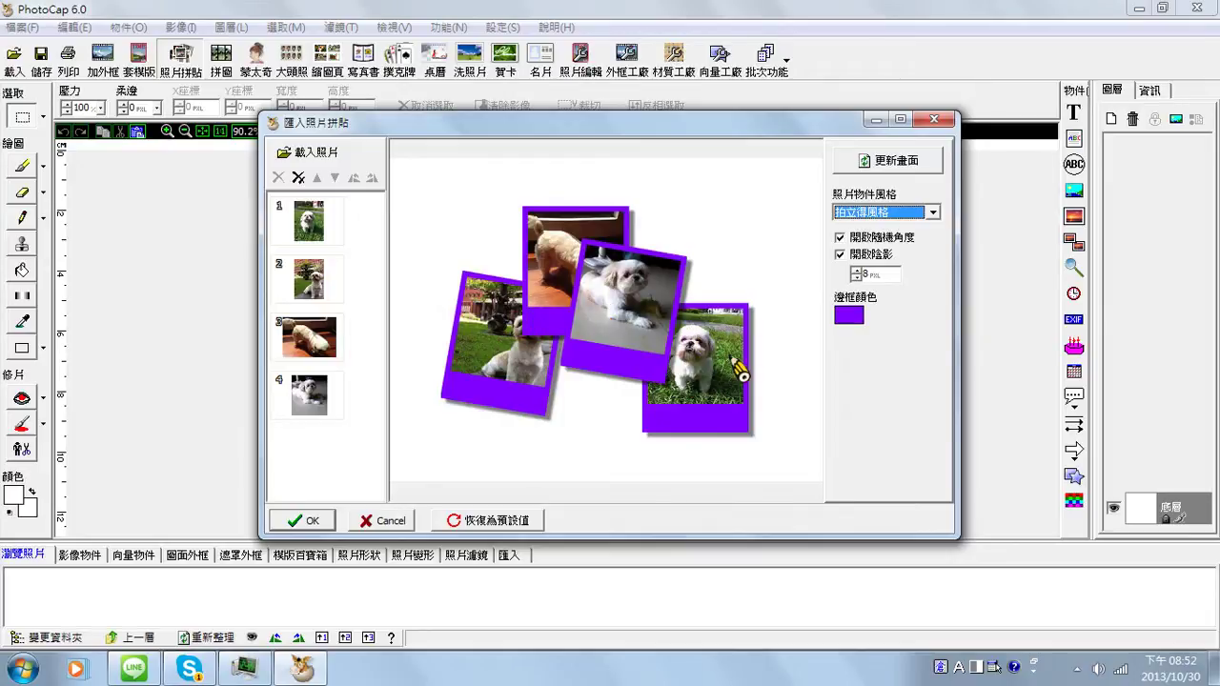
Toggle the photo shadows off and on, and try different shadow offsets down to -18 pixels
left_click(867, 255)
left_click(867, 259)
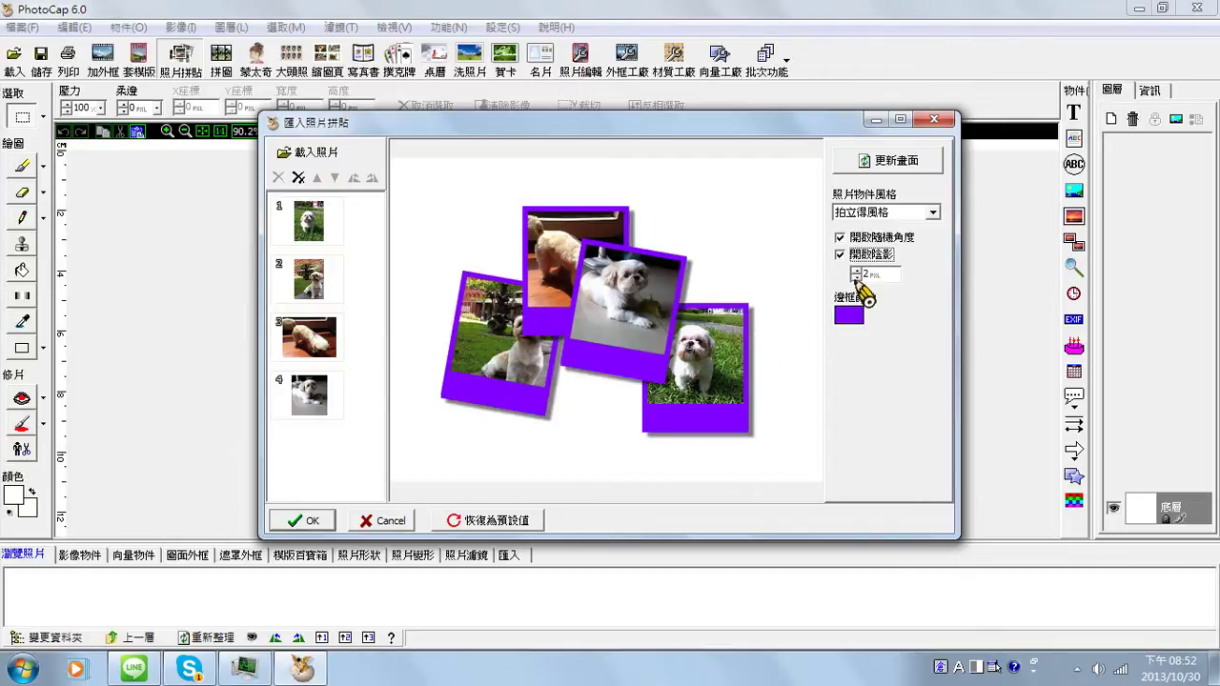
left_click(856, 279)
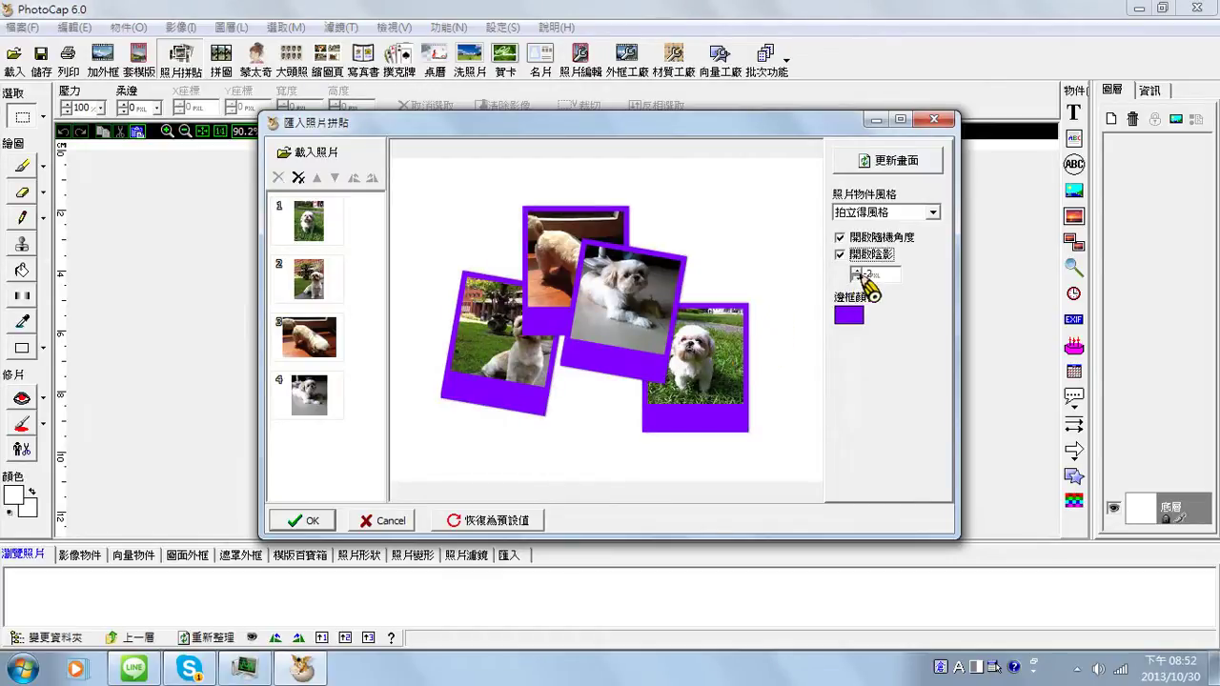
left_click(856, 272)
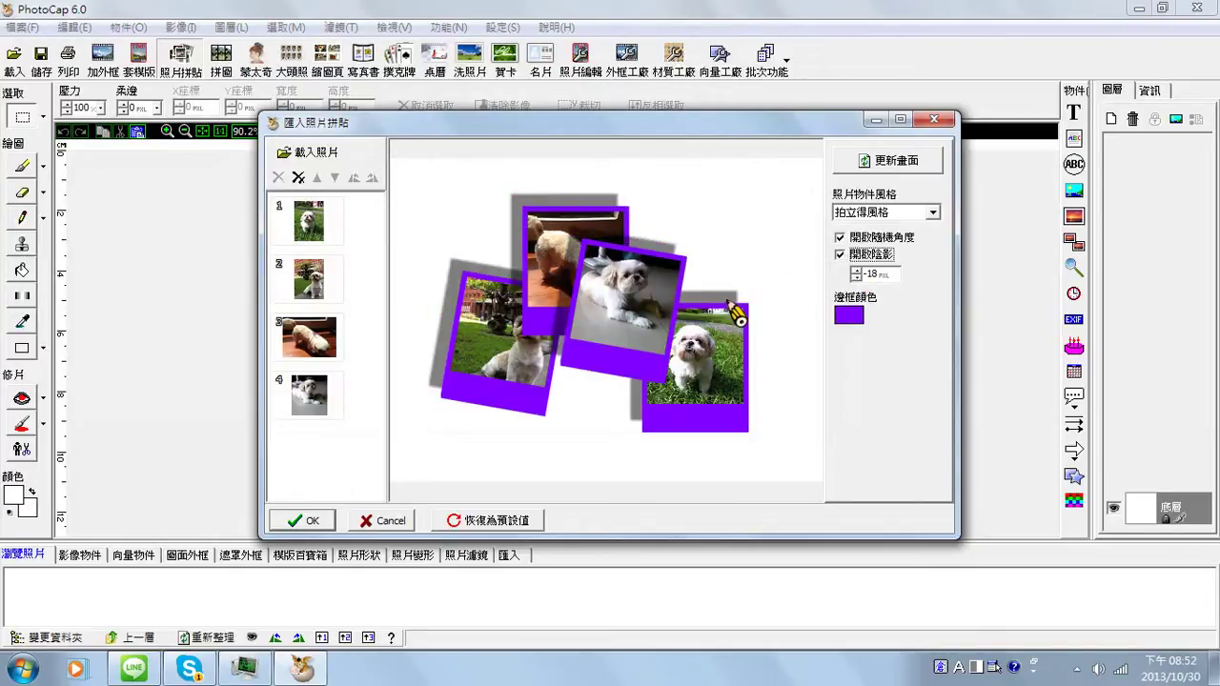
Apply the white-border style (加白邊風格) with a shadow of 8 pixels, and place the collage on the canvas
left_click(888, 213)
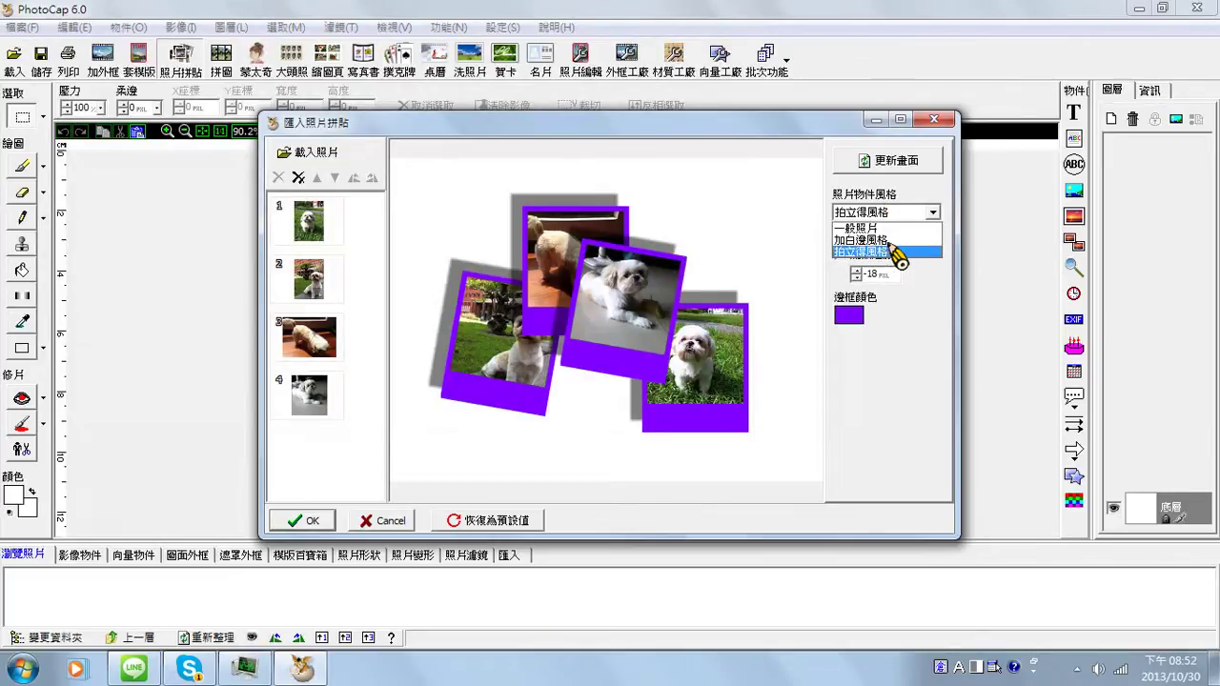
left_click(886, 240)
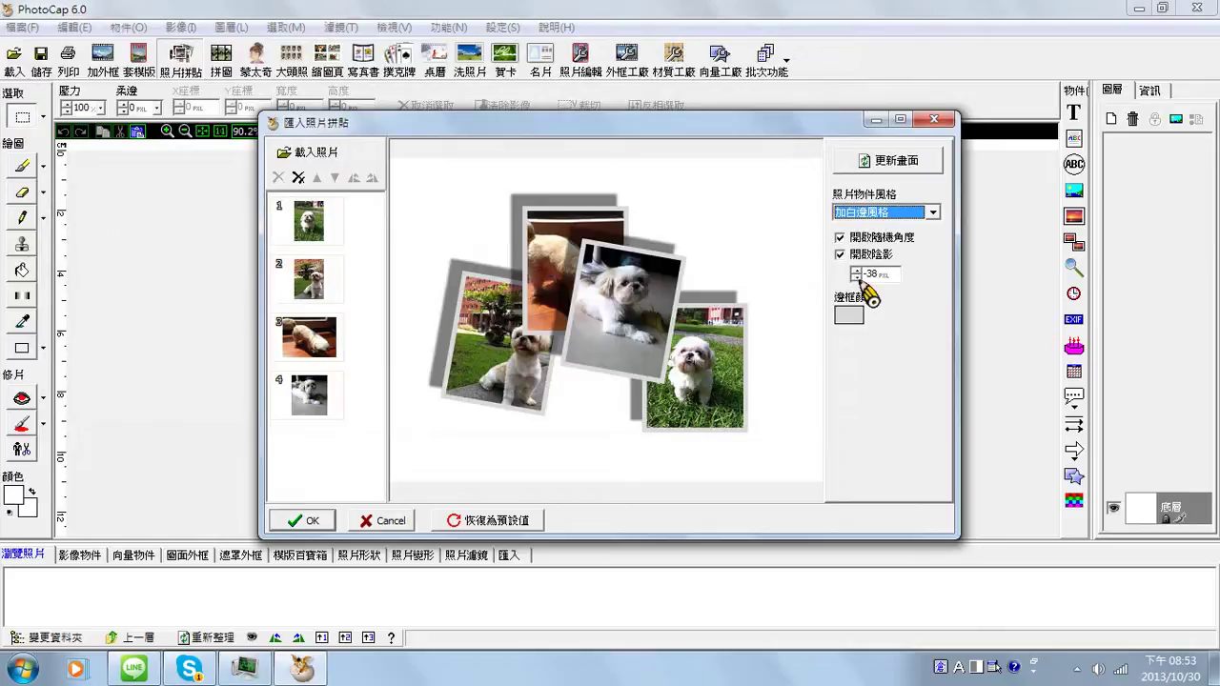
left_click_drag(869, 295, 846, 286)
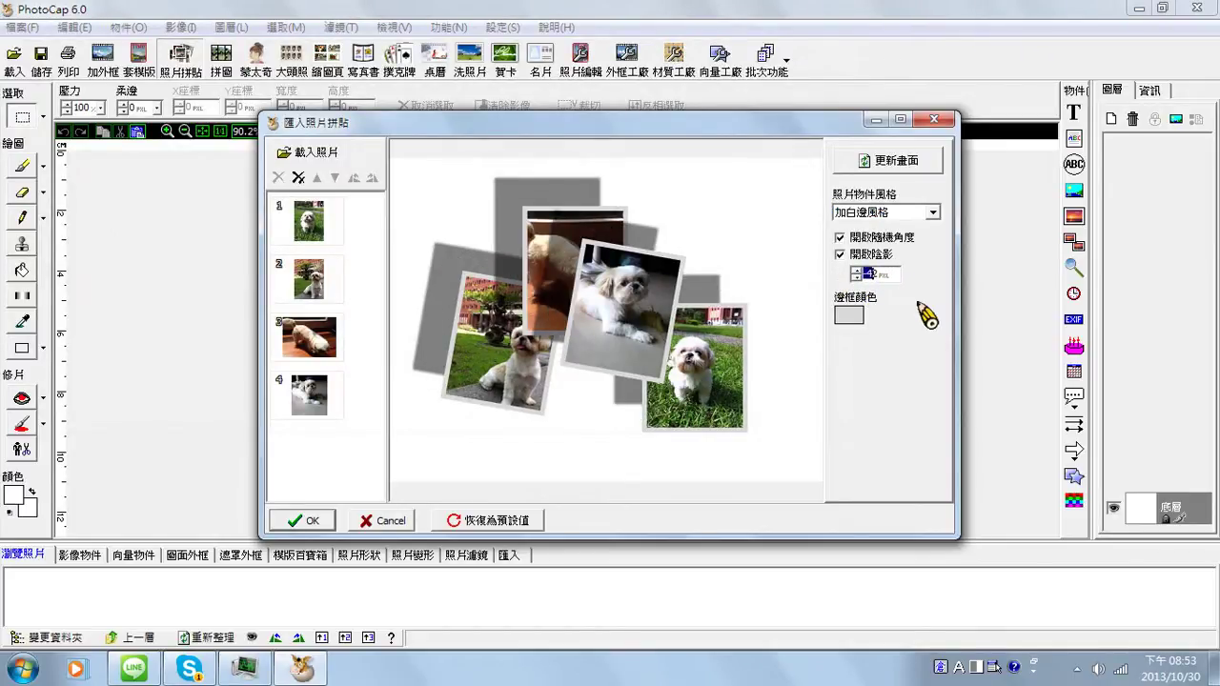
type("8")
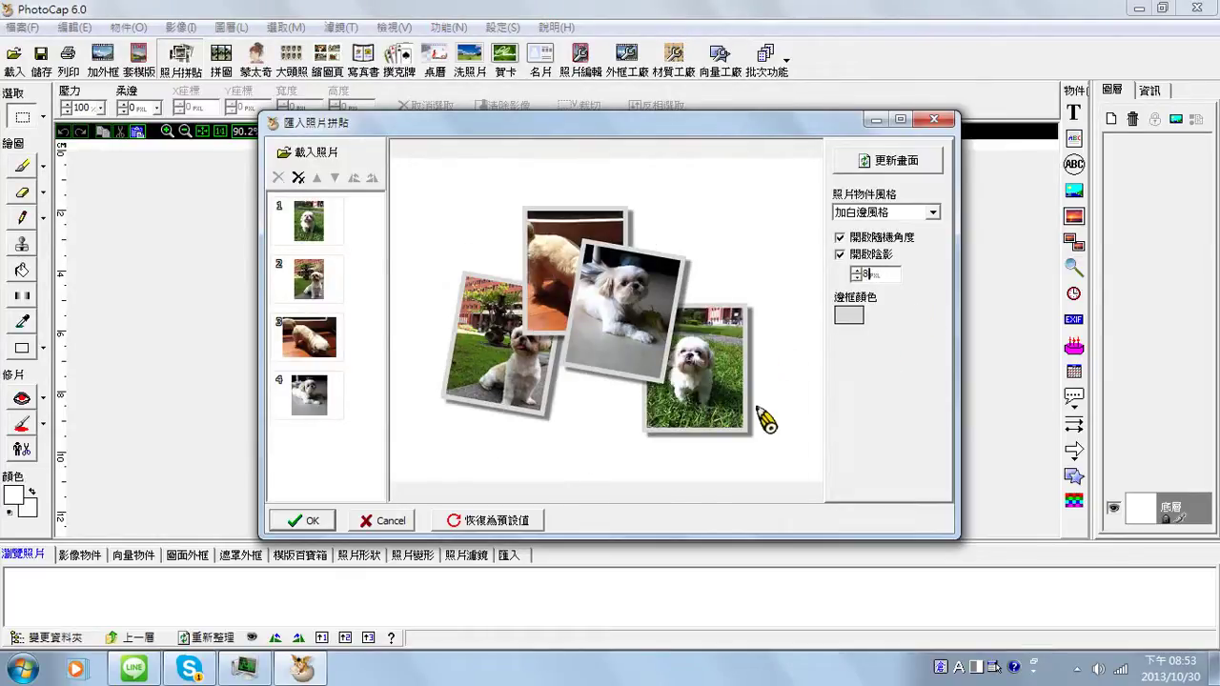
left_click(303, 520)
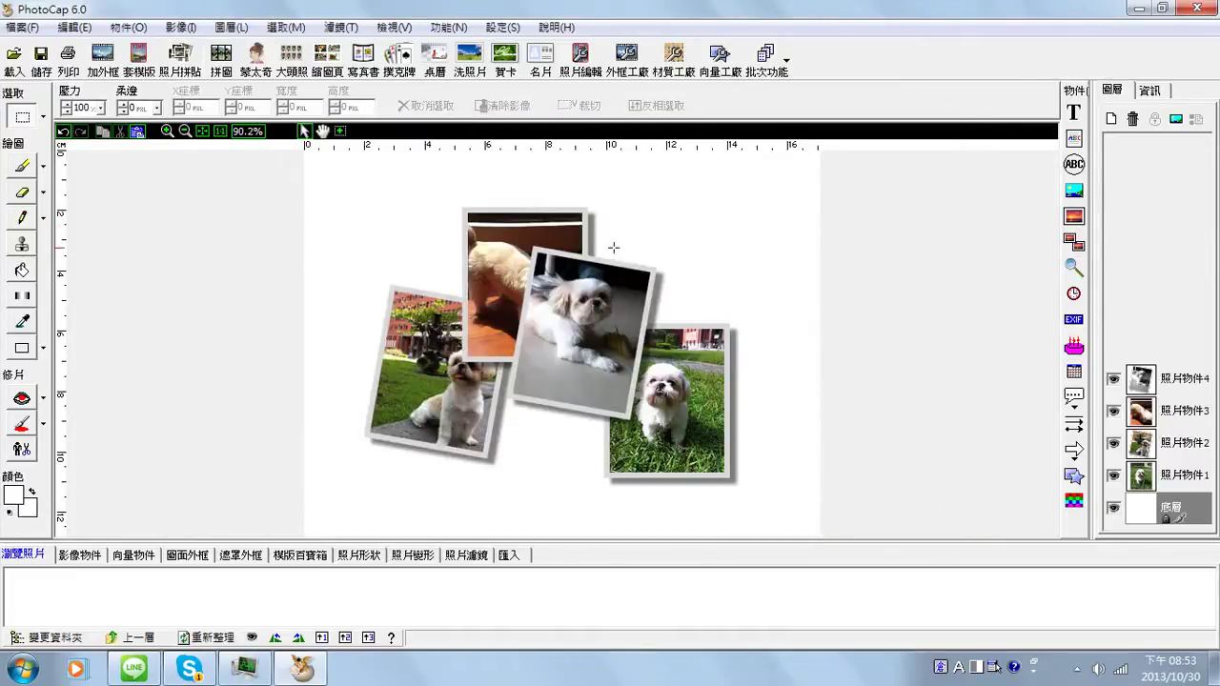
Hide and show again the layers of photo objects 1 and 4 (照片物件1, 照片物件4)
left_click(1113, 476)
left_click(1113, 476)
left_click(1114, 379)
left_click(1113, 379)
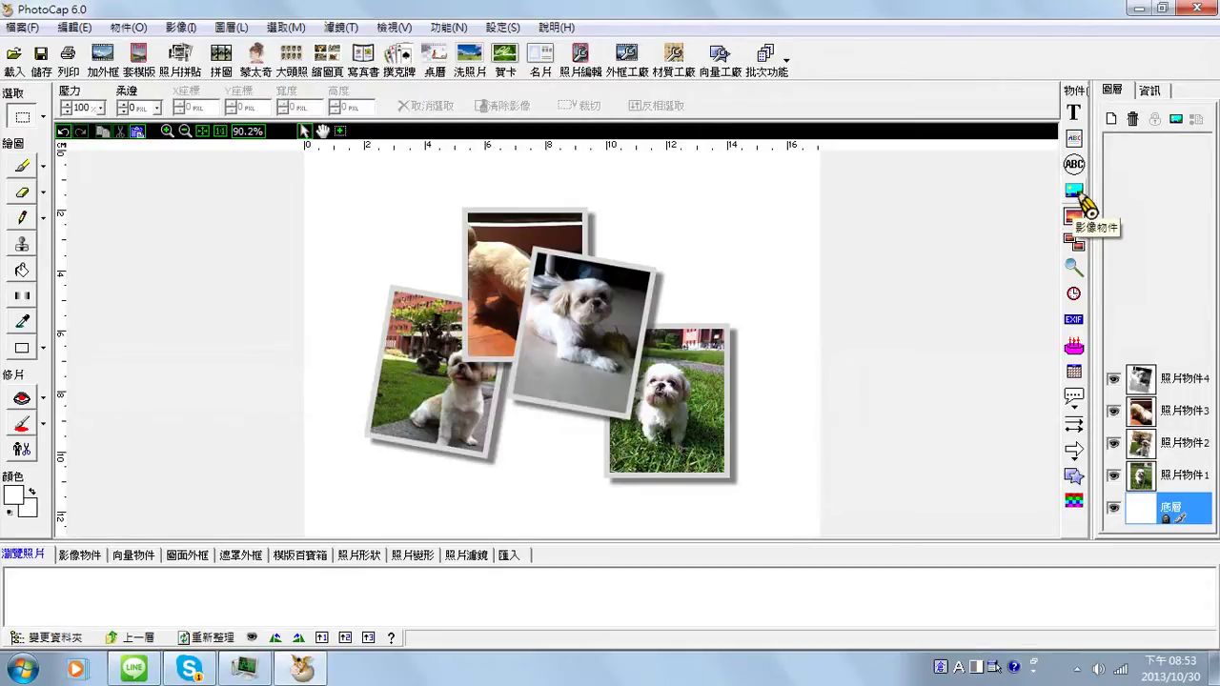
Insert the 302×169 barcode picture from the small-image library as an image object
left_click(1084, 202)
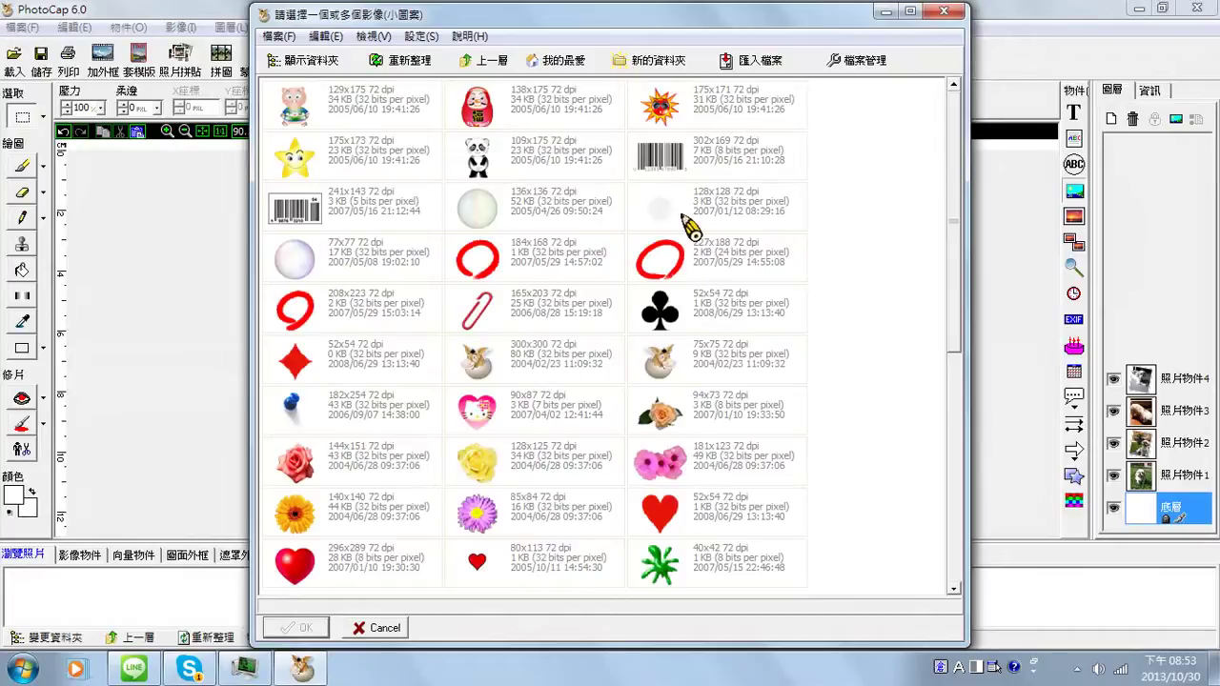
scroll(961, 288, "down", 3)
scroll(966, 196, "up", 3)
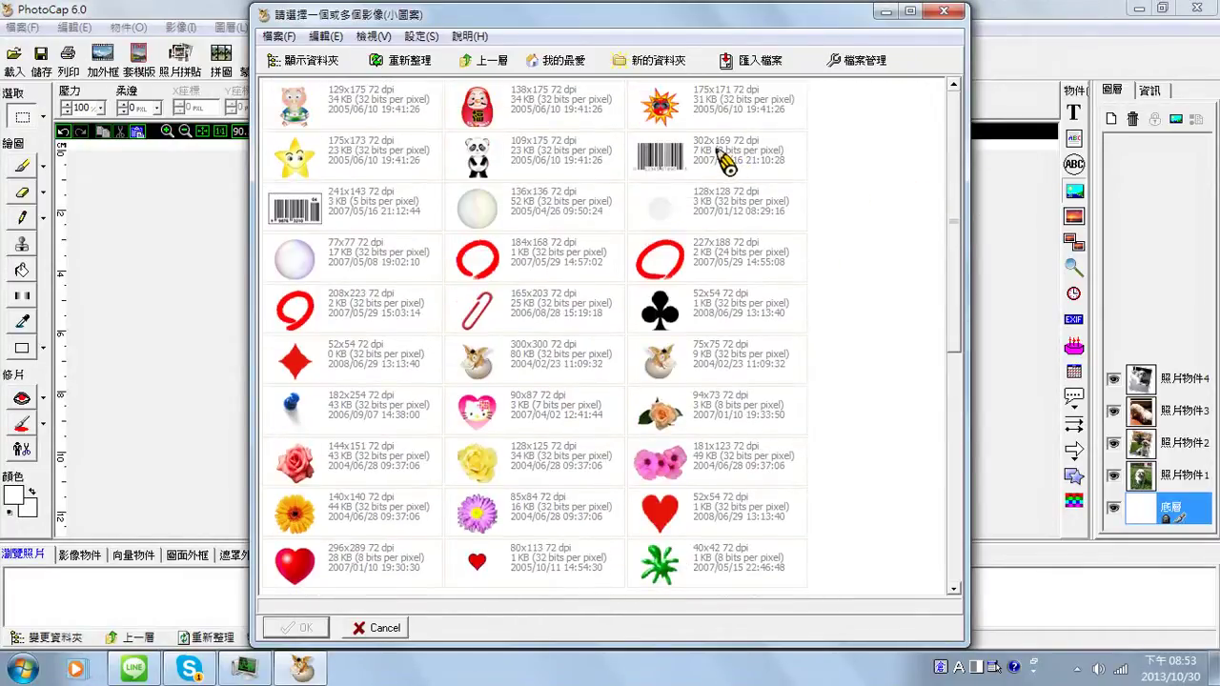
left_click(726, 164)
key("Return")
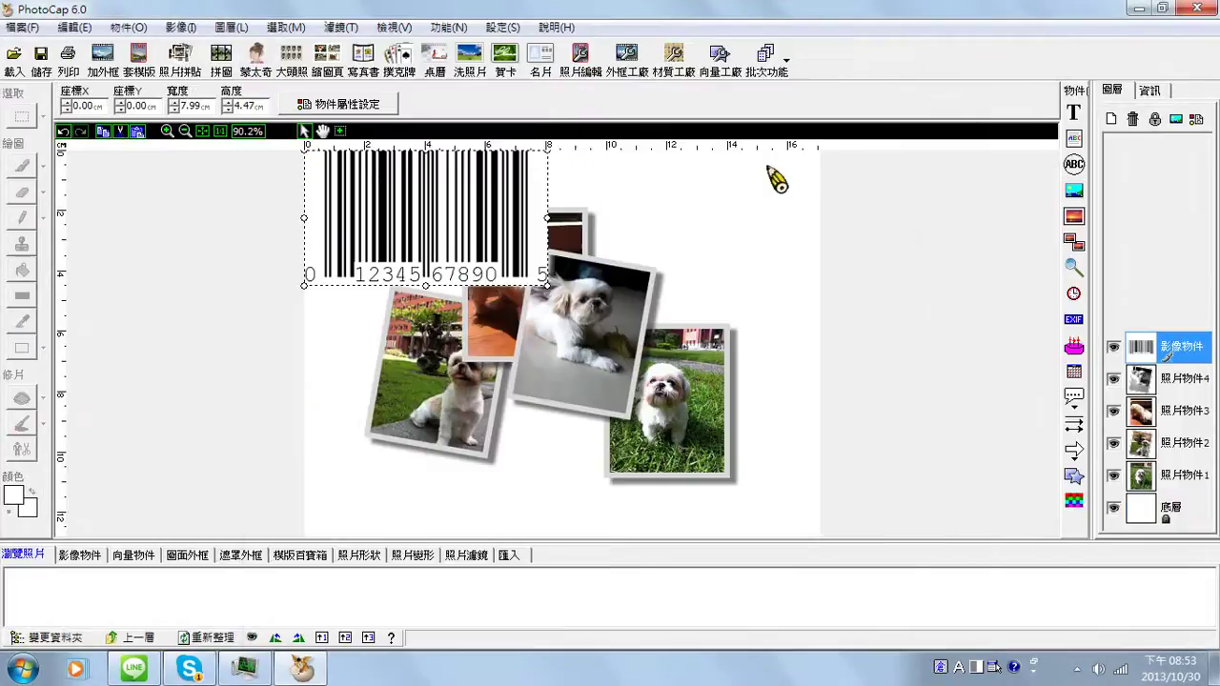
Shrink the barcode to about 4.07 × 2.25 cm and place it in the canvas's lower-left corner
left_click_drag(644, 324, 763, 477)
left_click_drag(569, 397, 688, 464)
left_click_drag(770, 491, 394, 505)
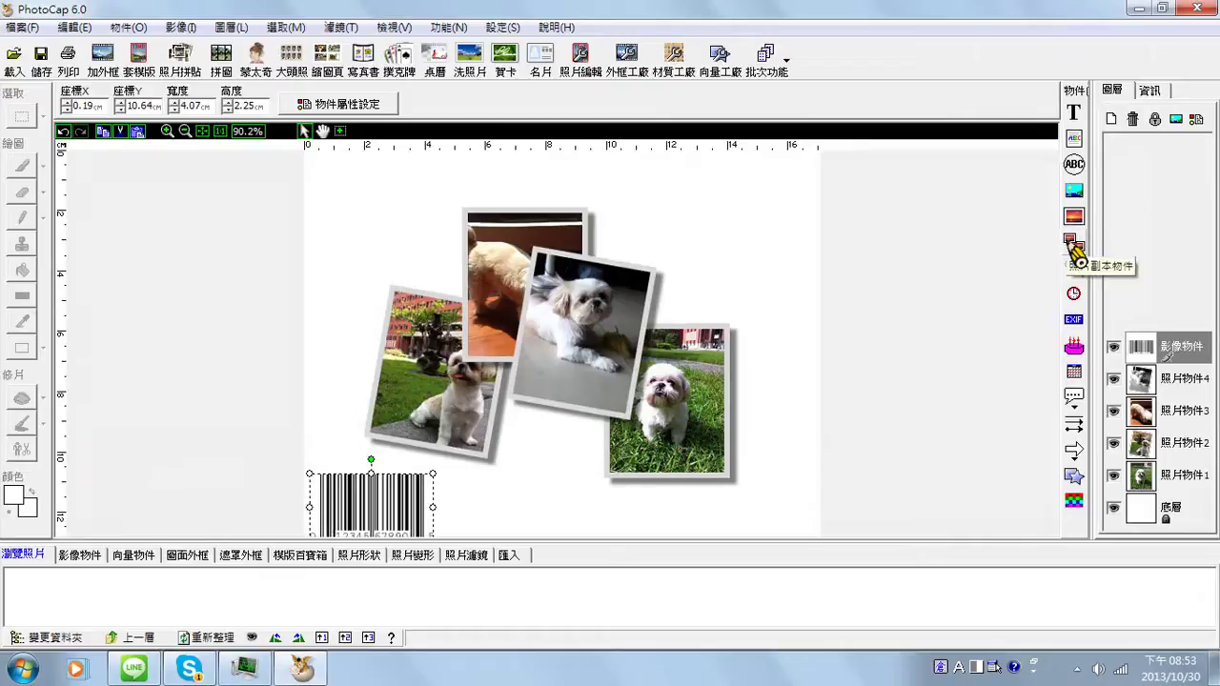
Look at the photos available for a new photo object without adding one
left_click(1073, 219)
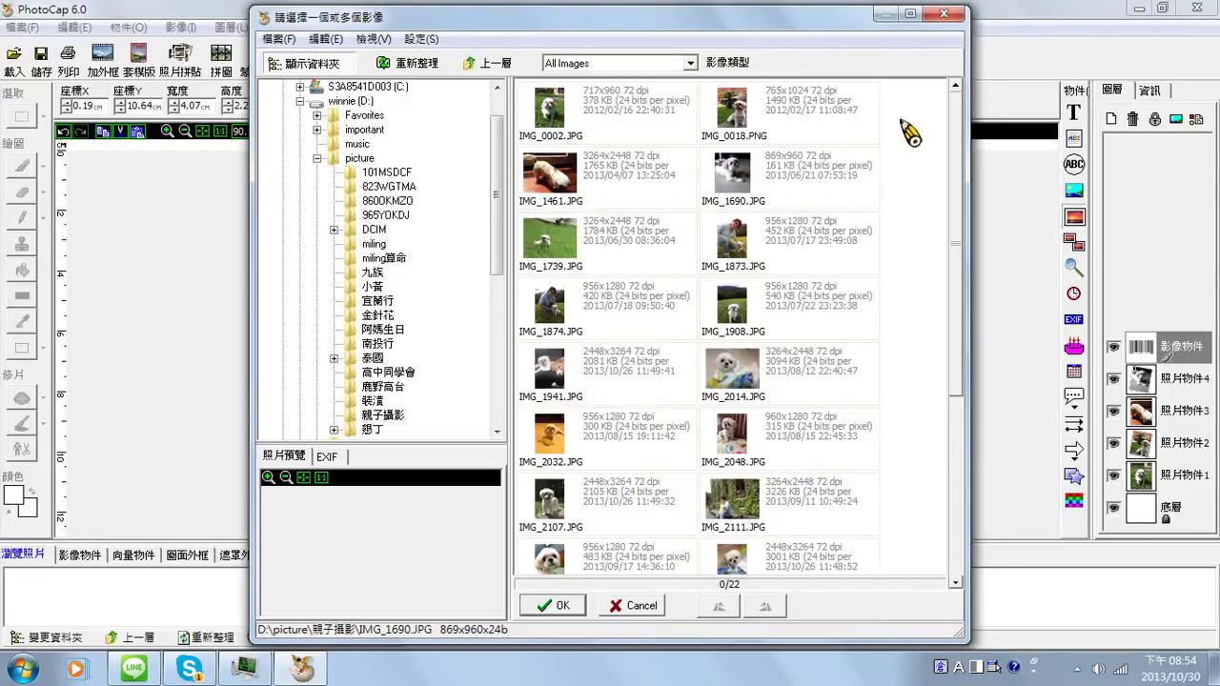
left_click(944, 14)
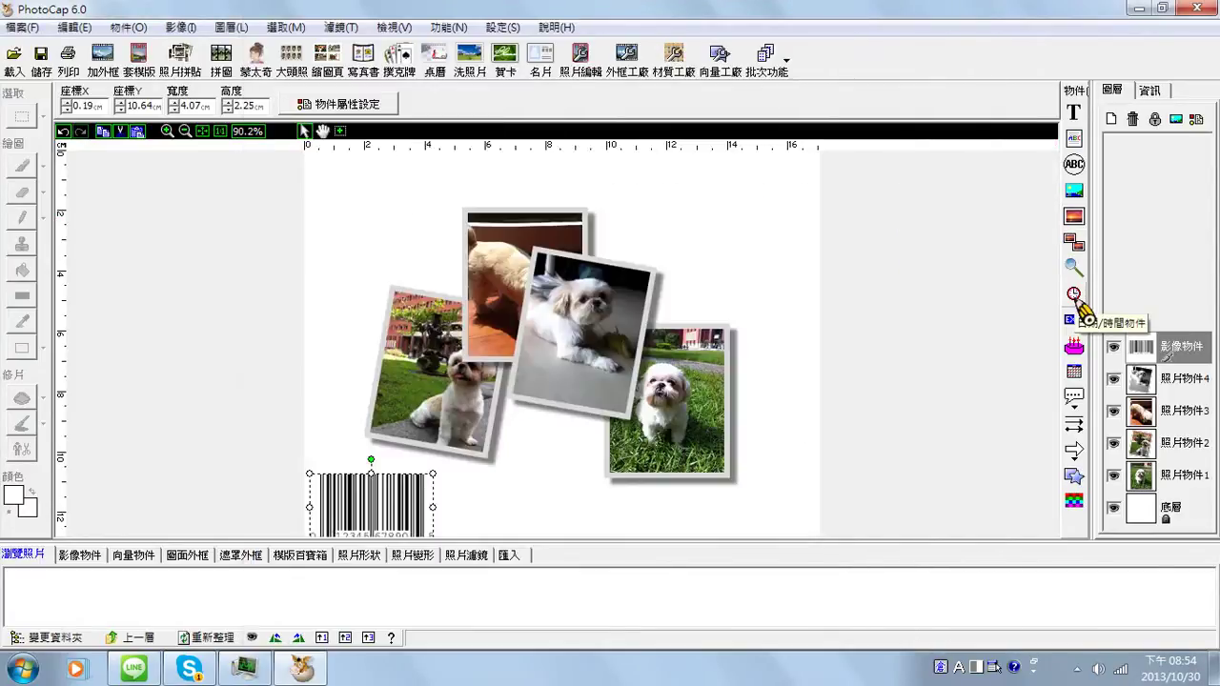
left_click(1074, 298)
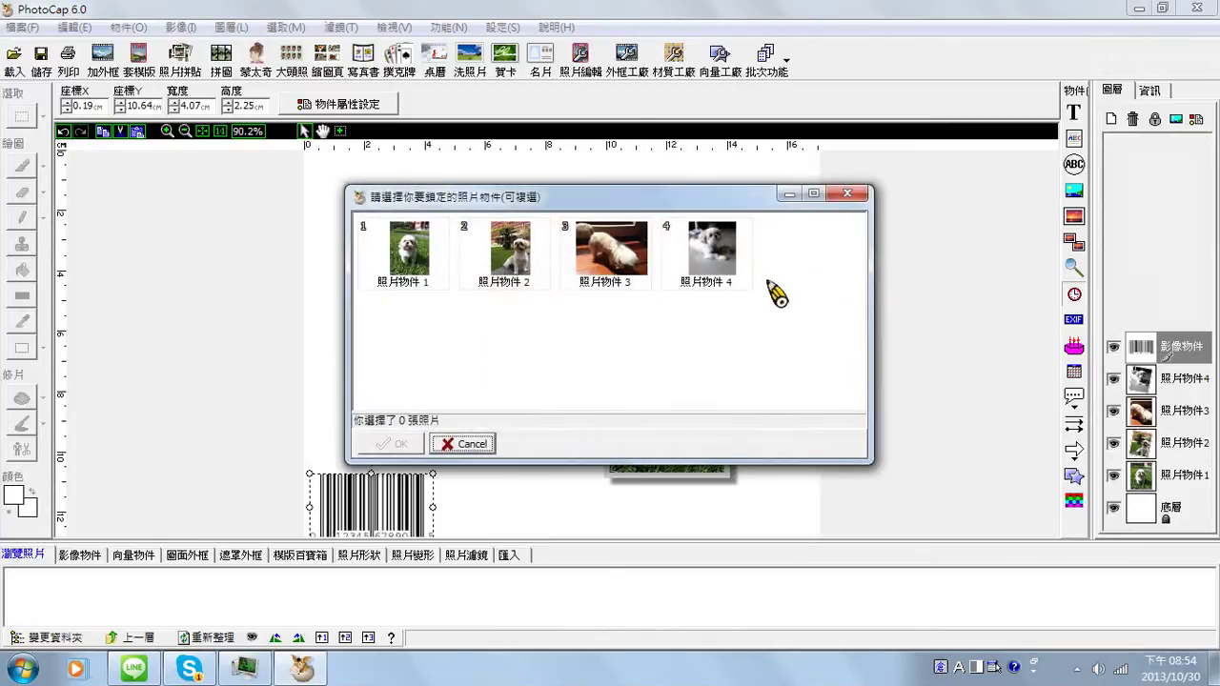
left_click(444, 289)
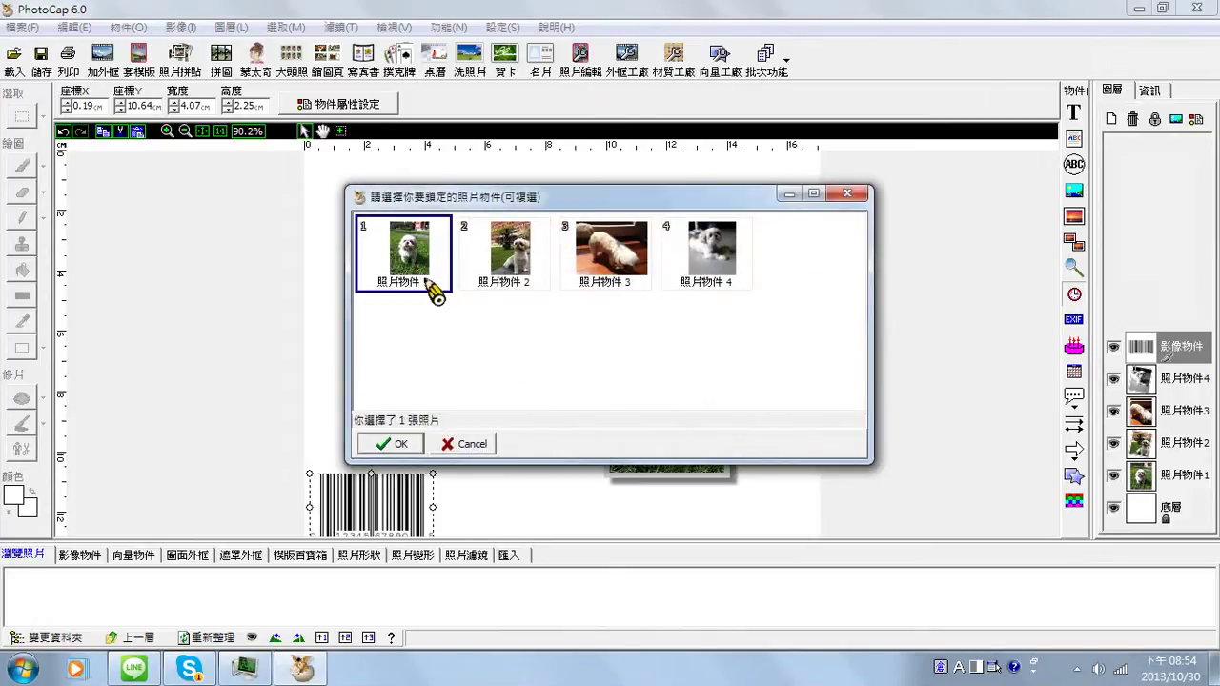
left_click(849, 194)
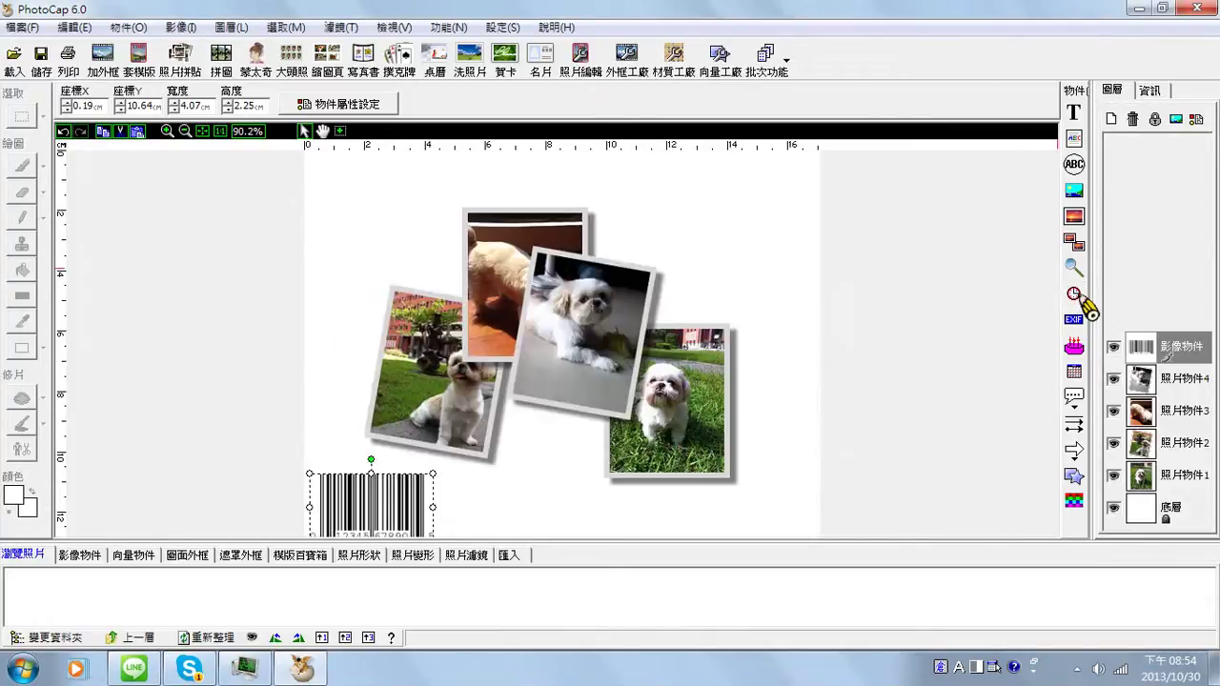
Try a birthday object linked to photo object 1 (照片物件 1) in the blank area above the photos, and delete it
left_click(1074, 346)
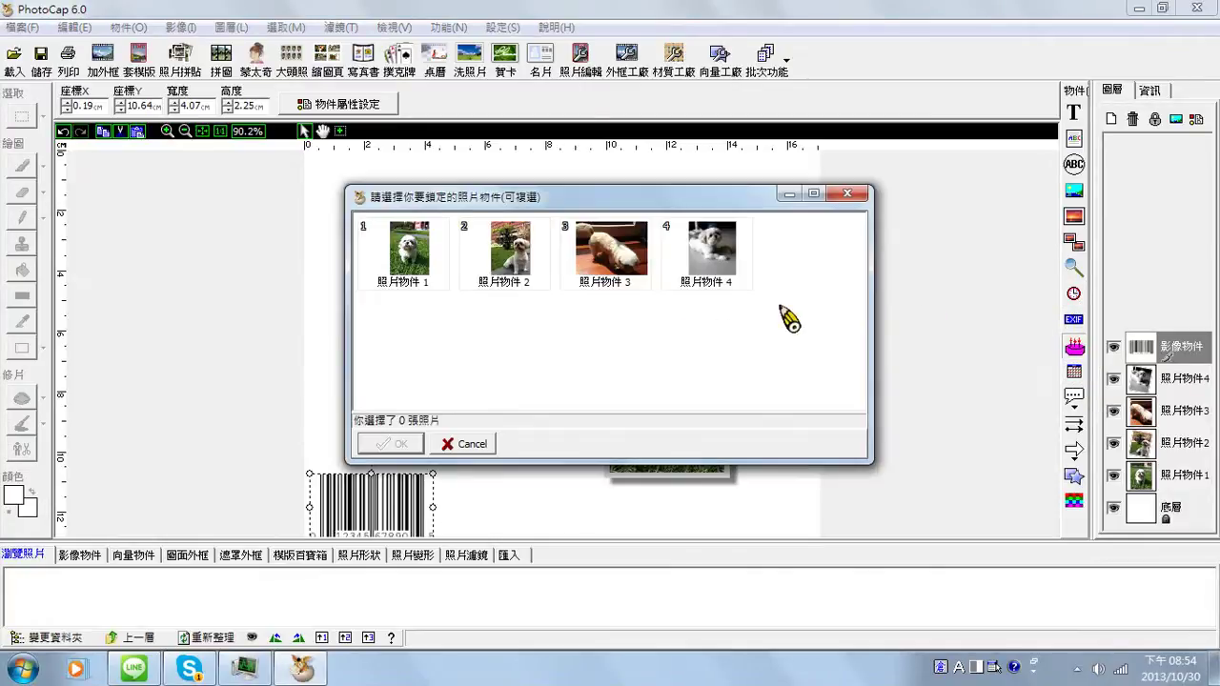
left_click(434, 269)
left_click(402, 446)
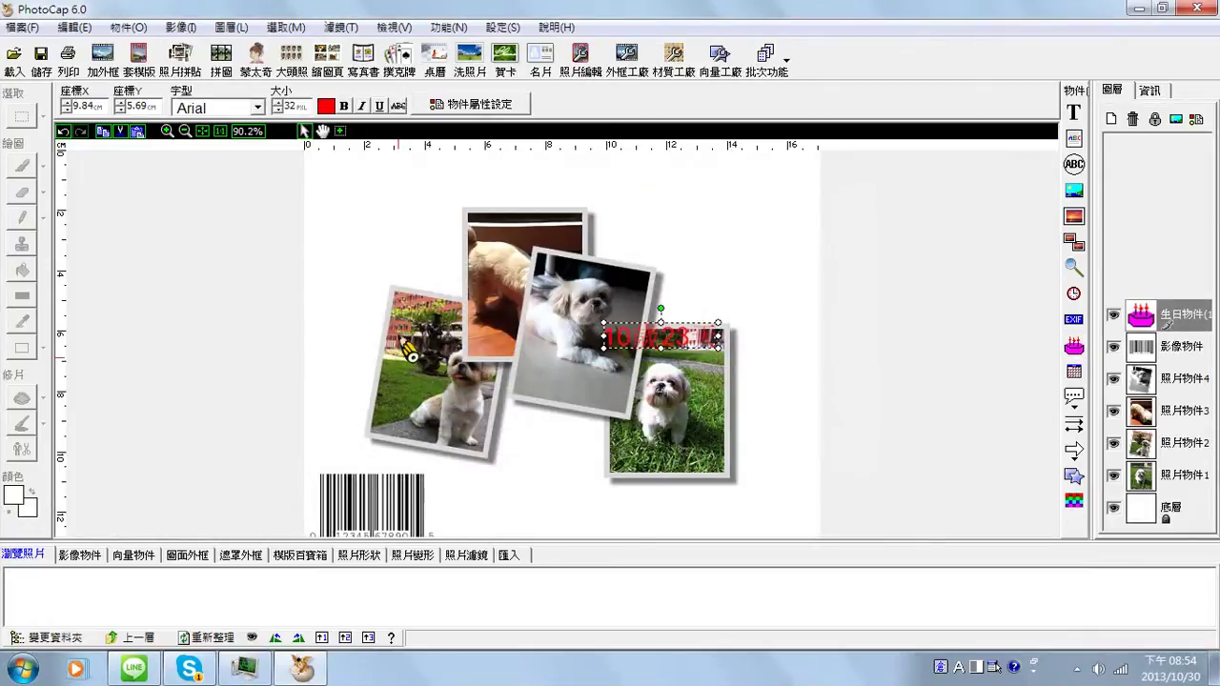
left_click_drag(664, 343, 702, 189)
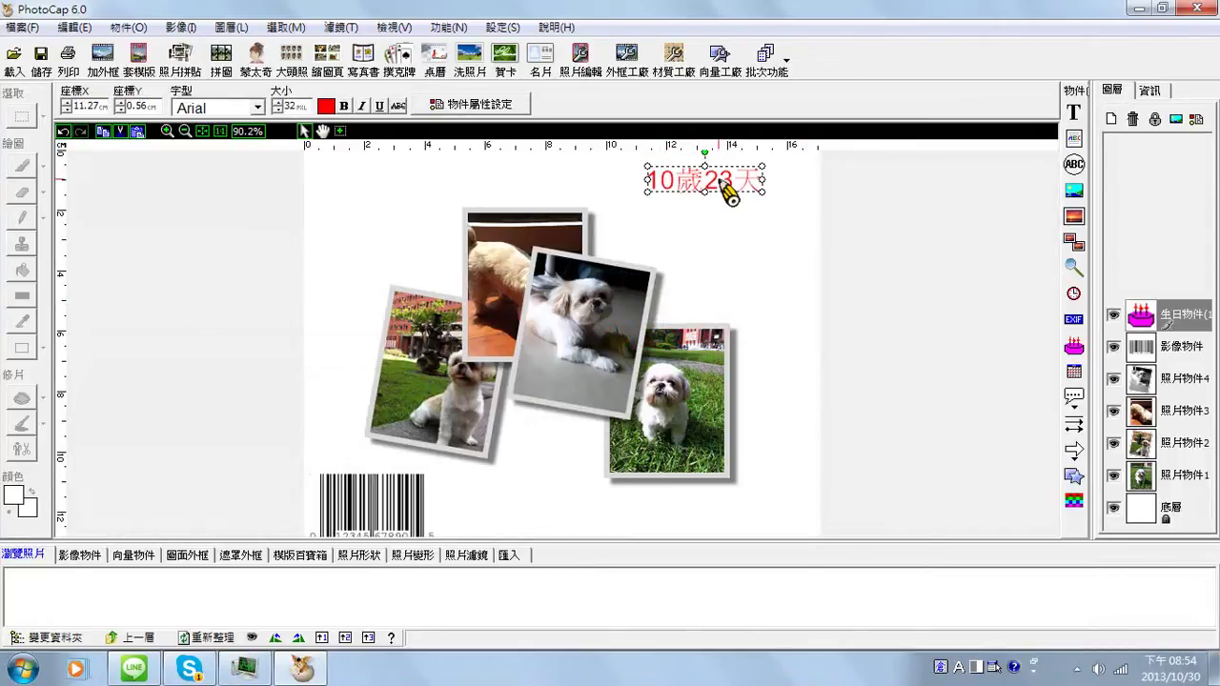
key("Delete")
left_click(621, 394)
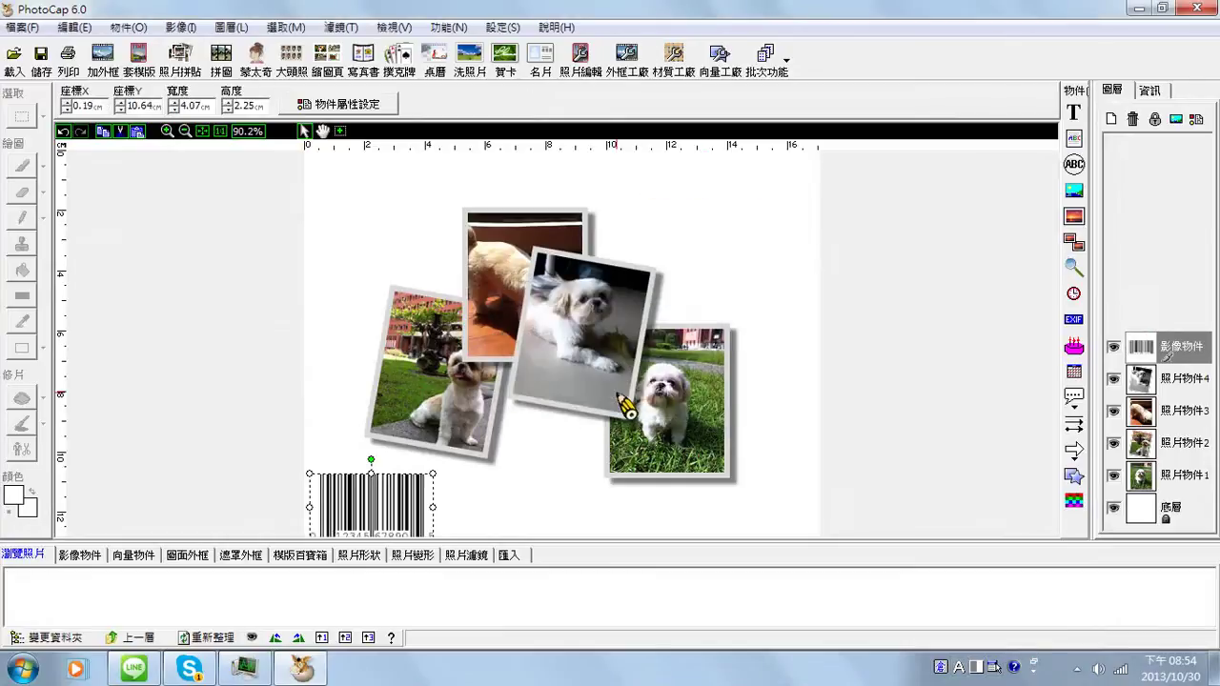
Try a monthly calendar object over the collage photos, and delete it
left_click(1073, 378)
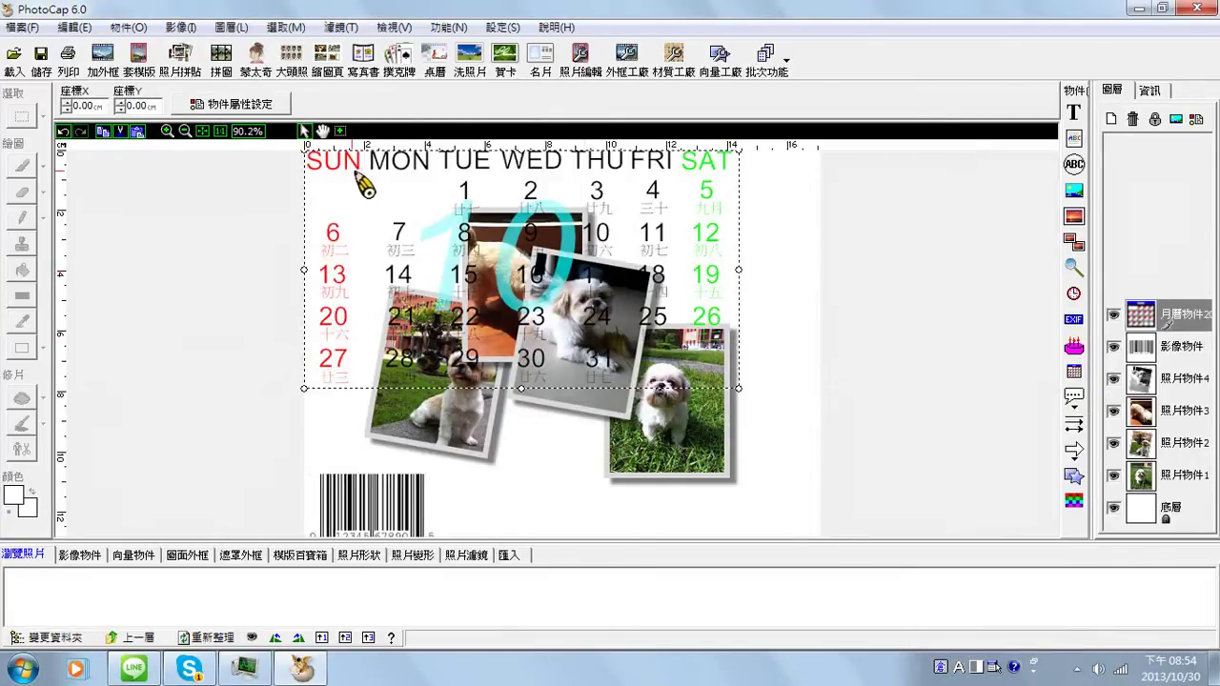
left_click_drag(393, 192, 442, 226)
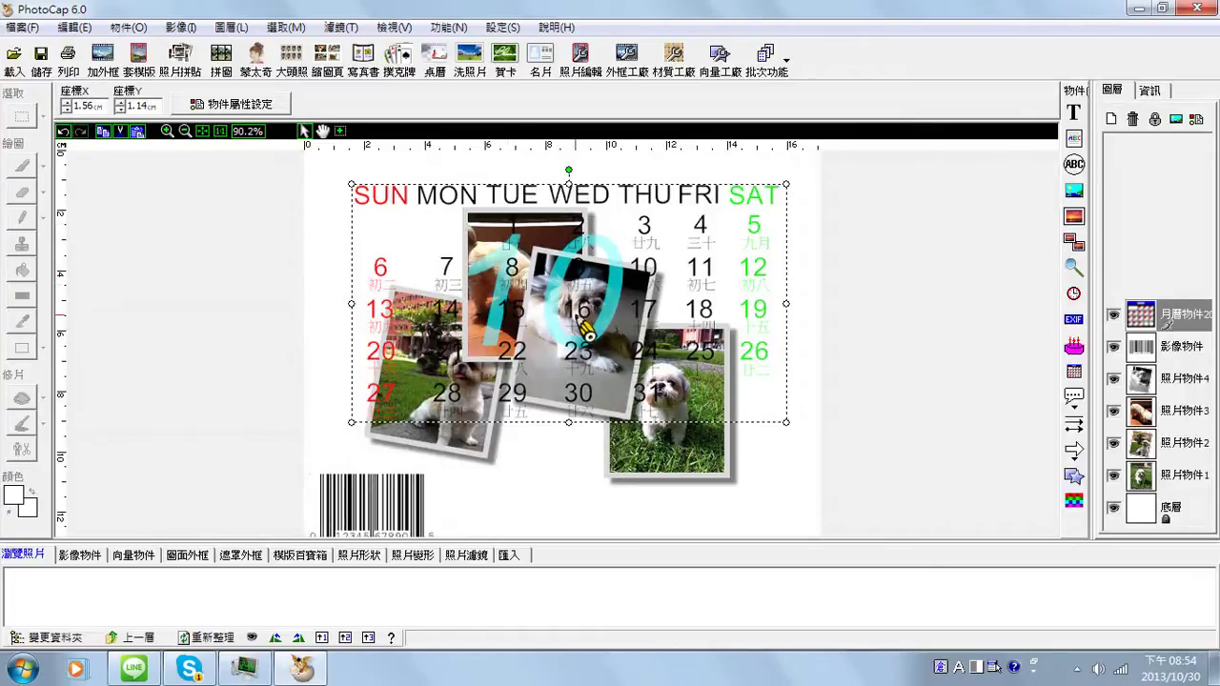
key("Delete")
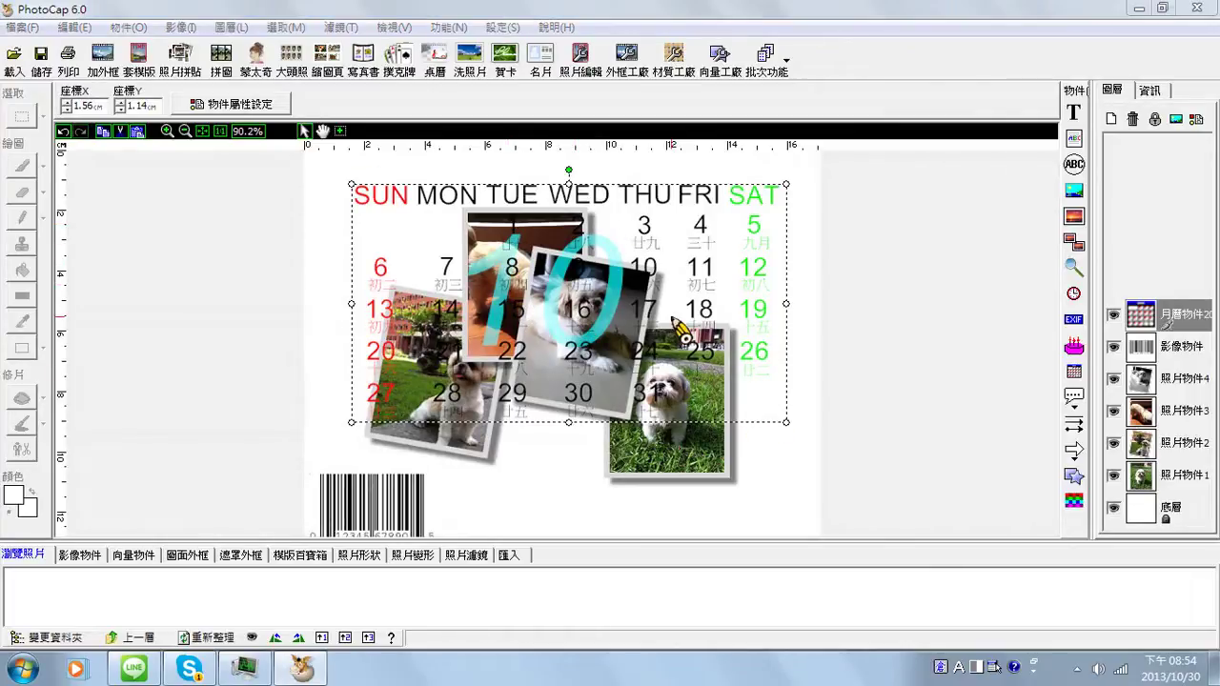
left_click(609, 388)
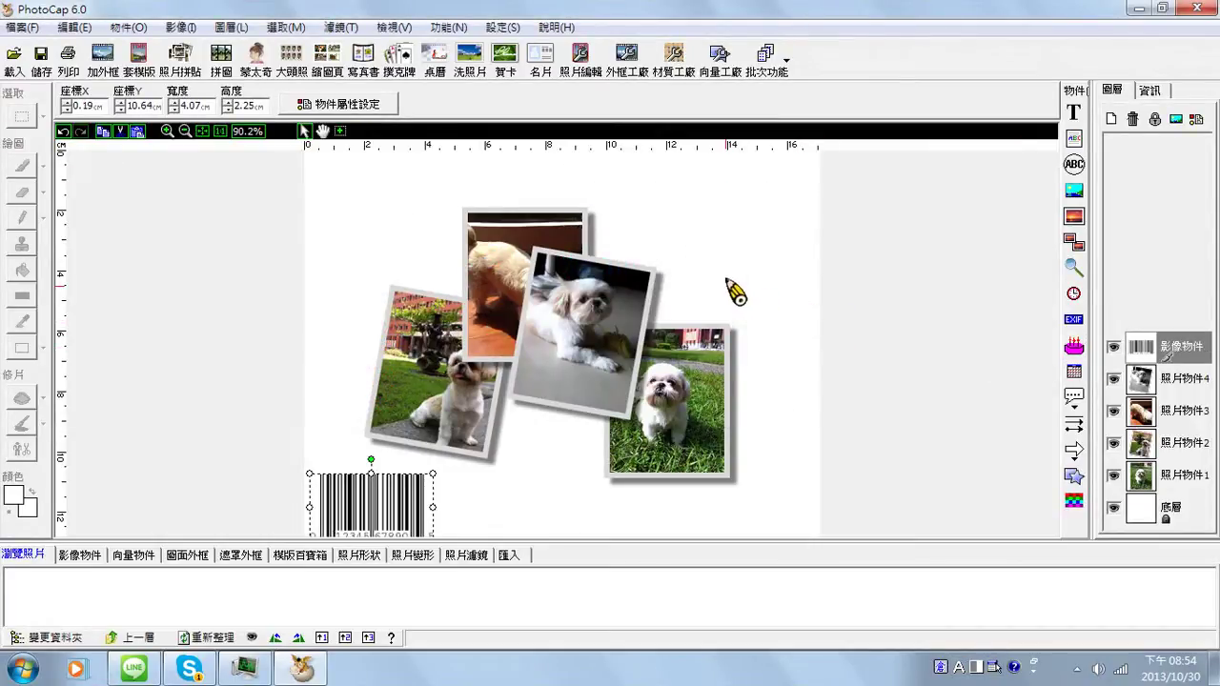
left_click(1082, 404)
left_click(939, 354)
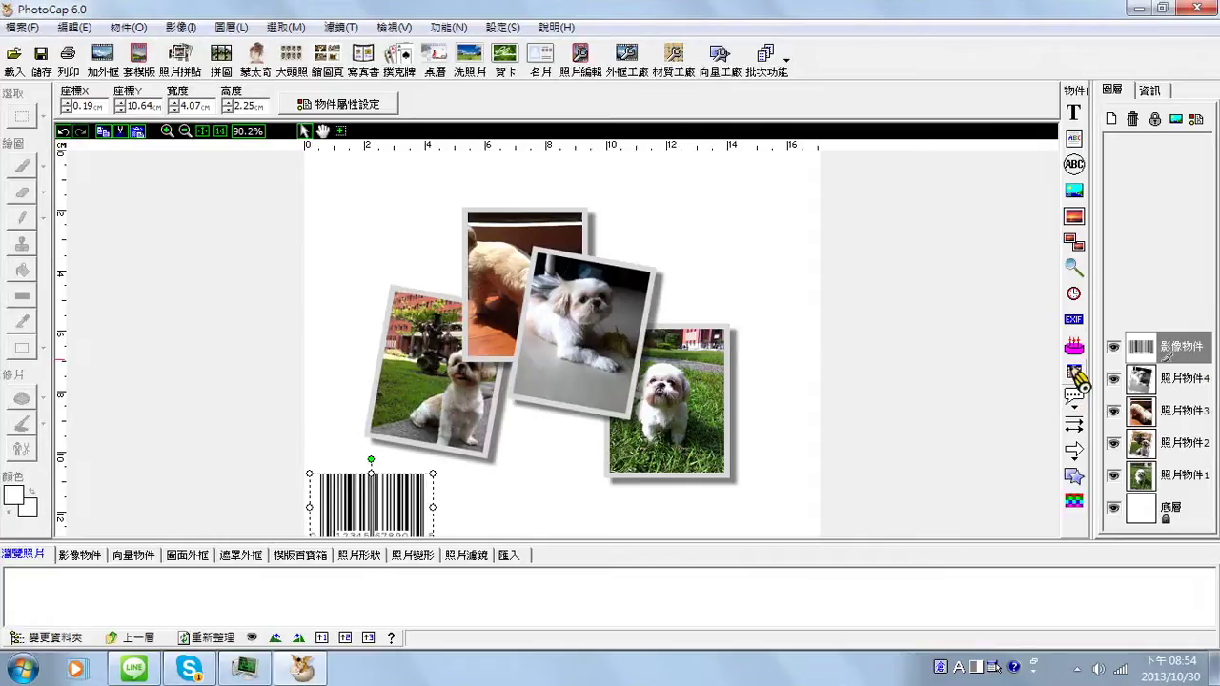
Insert a monthly calendar object, shrink it and place it in the canvas's upper-left corner
left_click(1078, 377)
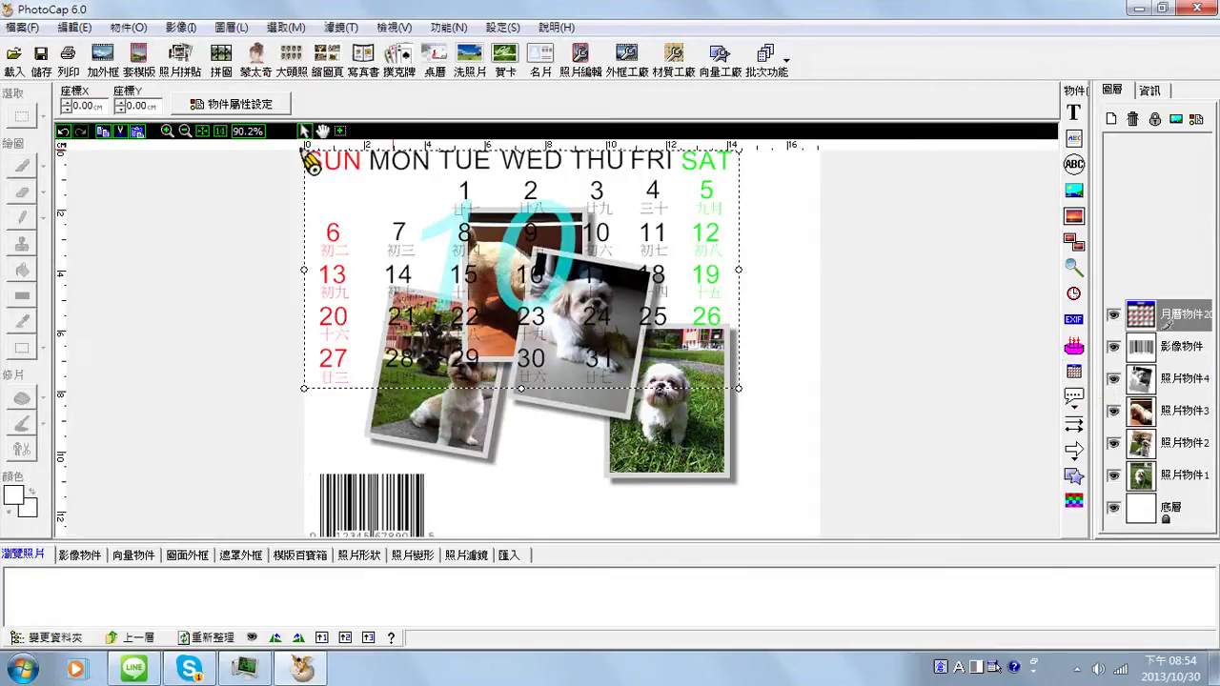
left_click_drag(306, 391, 491, 279)
left_click_drag(619, 233, 500, 246)
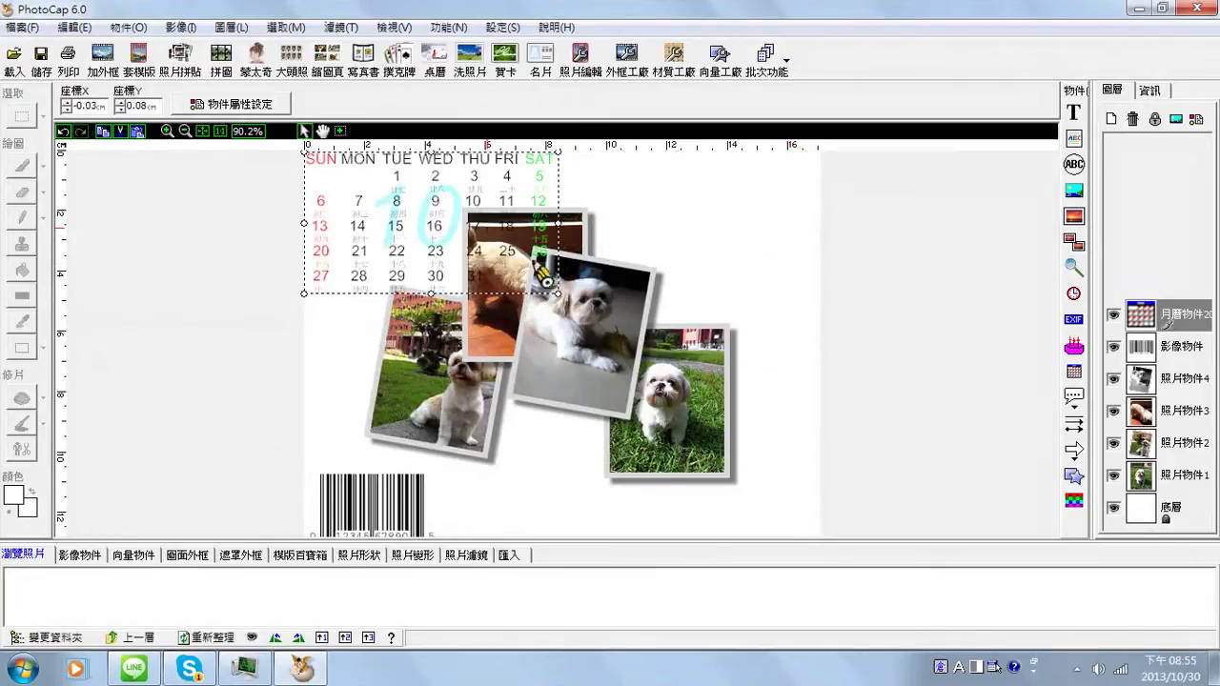
left_click_drag(570, 301, 456, 243)
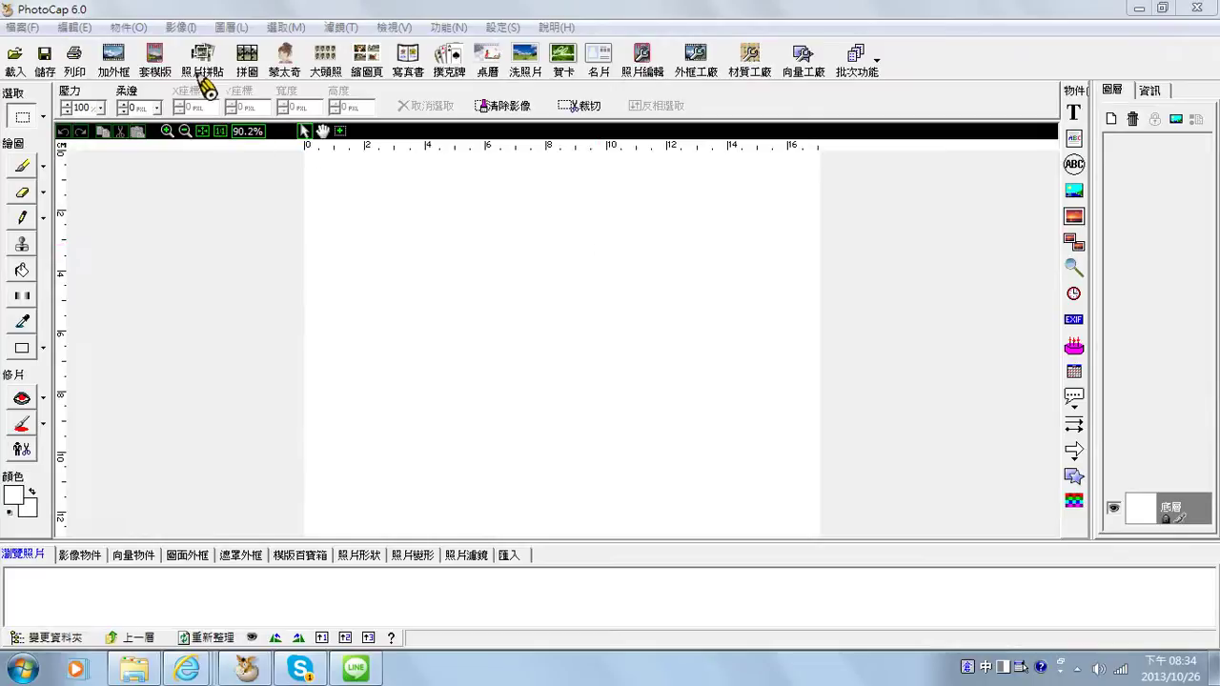
Load IMG_2048.JPG from the 親子攝影 folder without saving the blank canvas
left_click(218, 67)
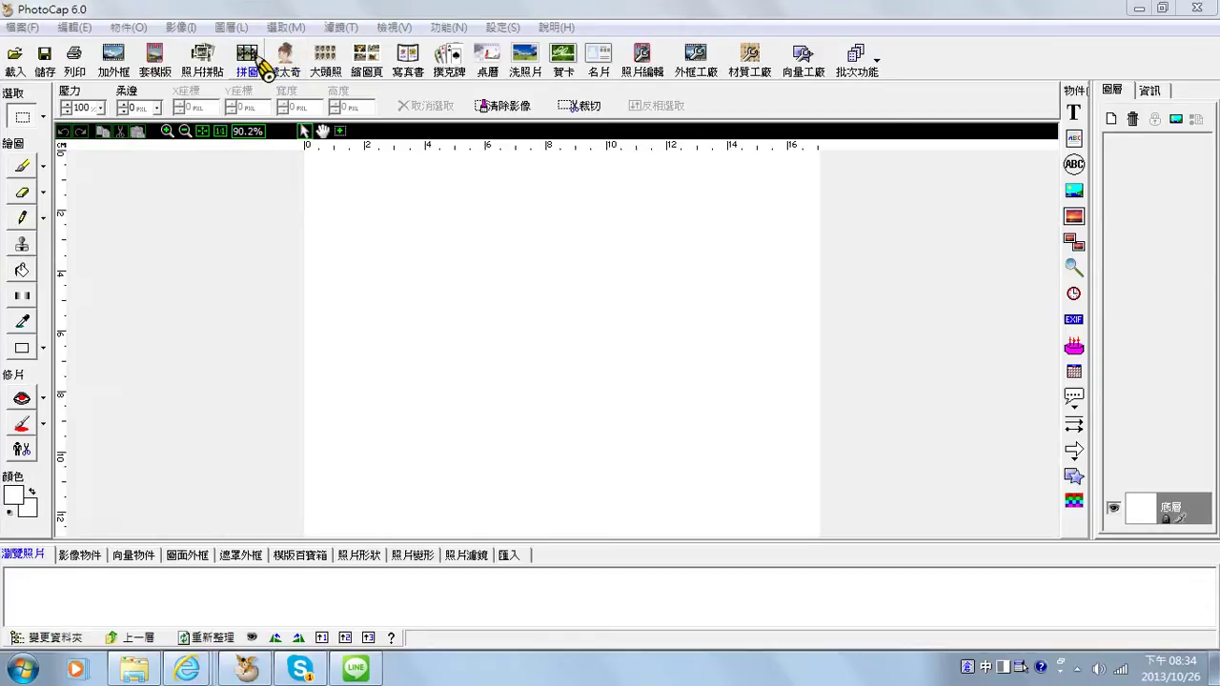
left_click(27, 63)
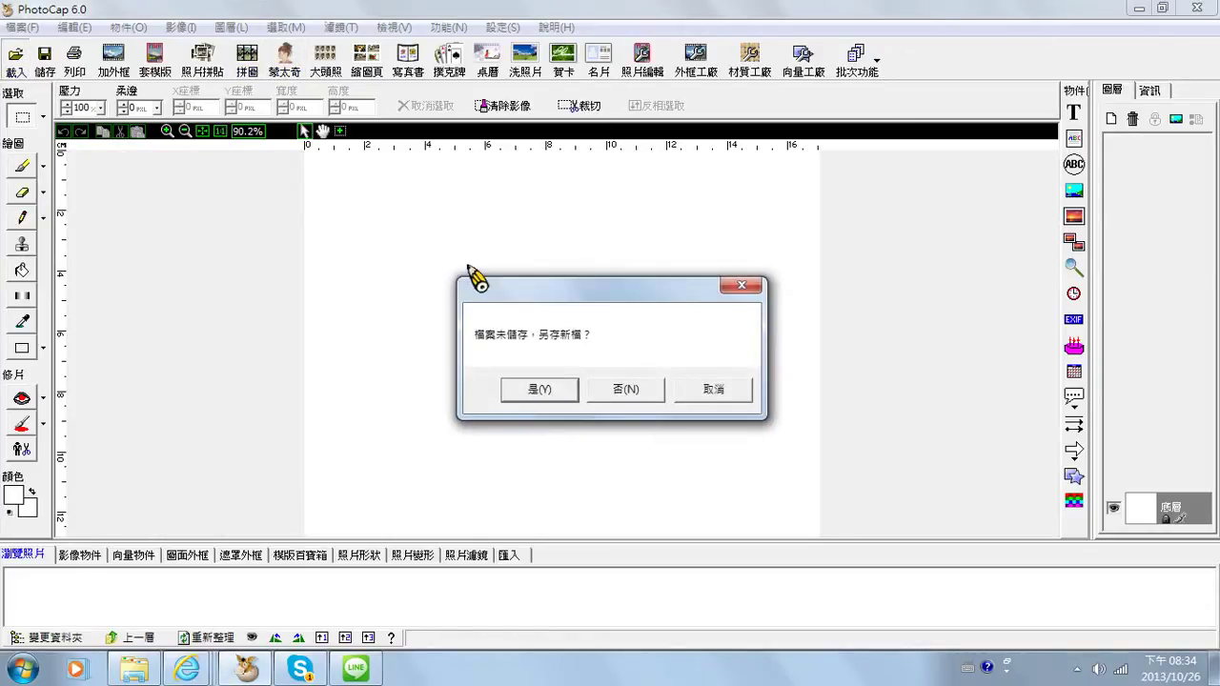
left_click(624, 390)
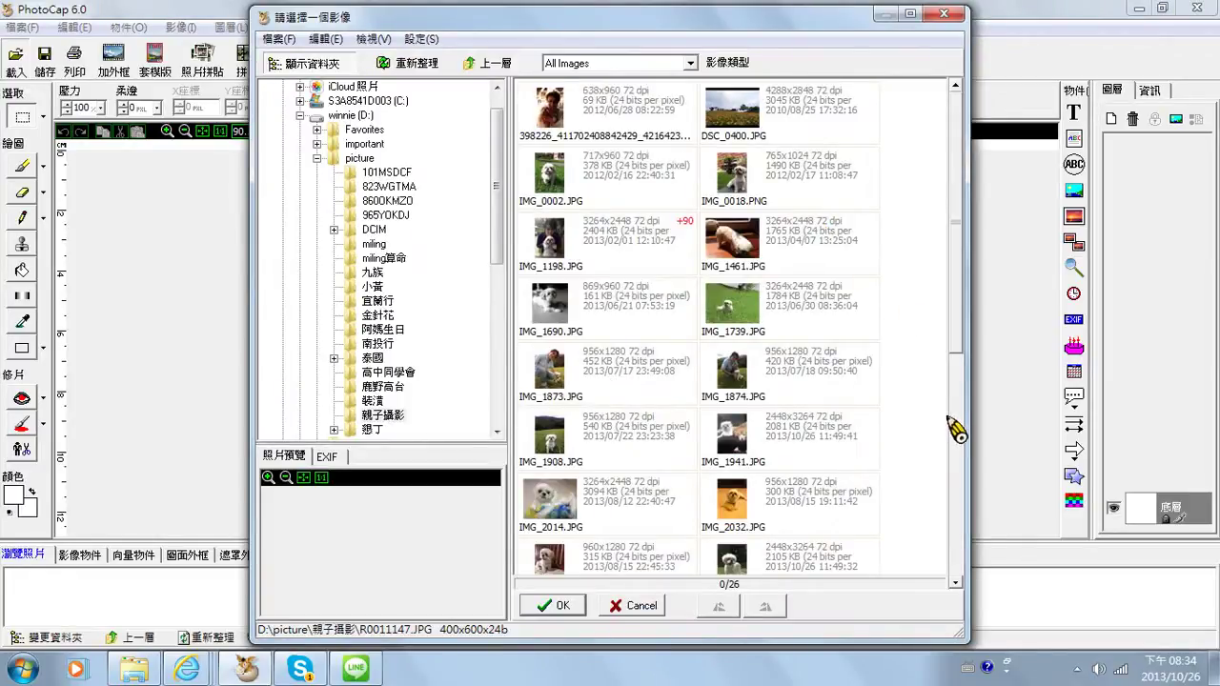
scroll(958, 430, "down", 5)
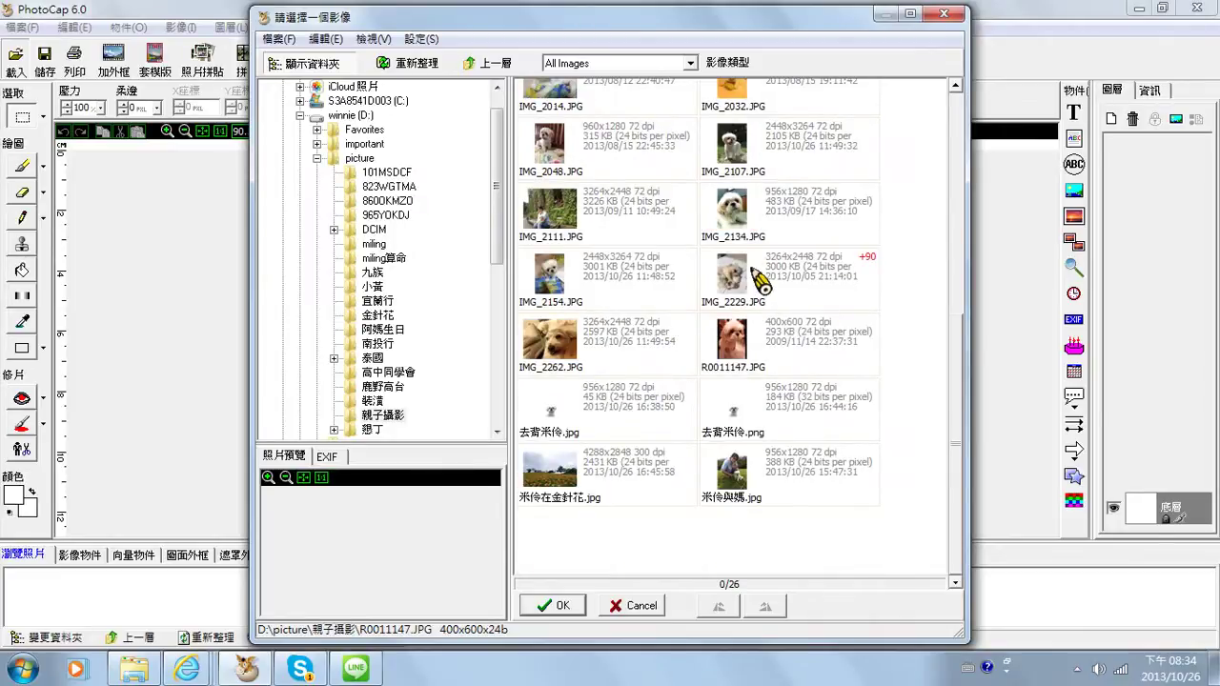
left_click(615, 145)
left_click(557, 608)
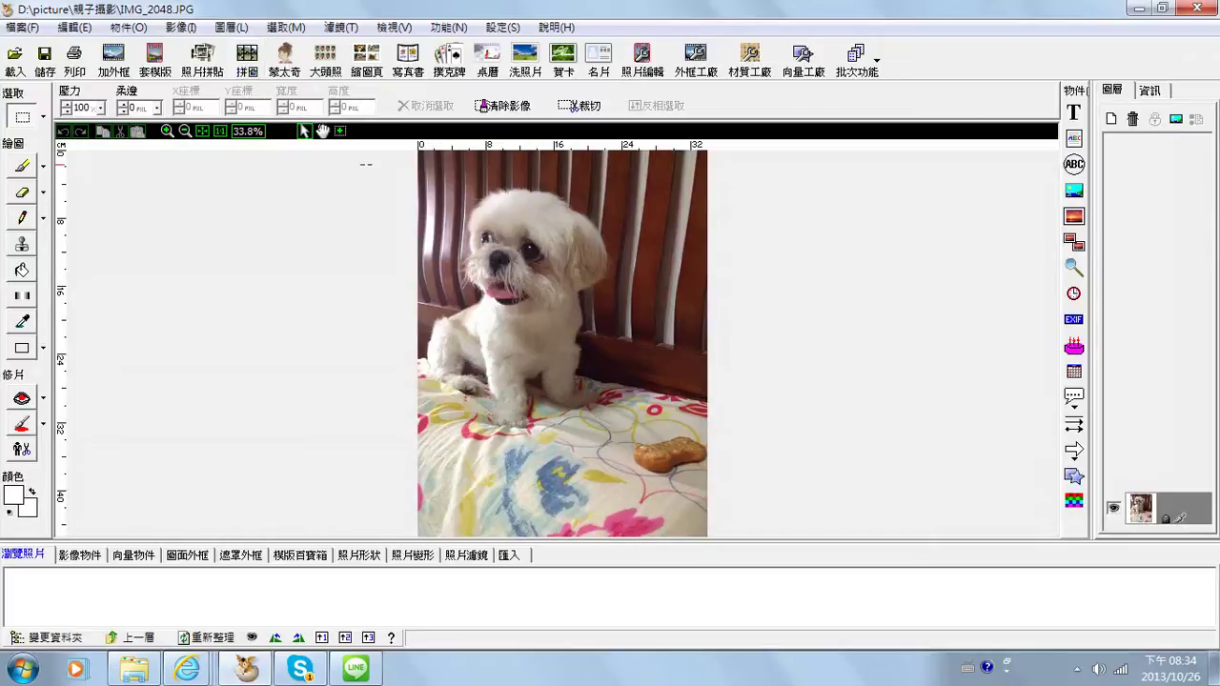
Start the puzzle function (拼圖) for the loaded dog photo
left_click(246, 59)
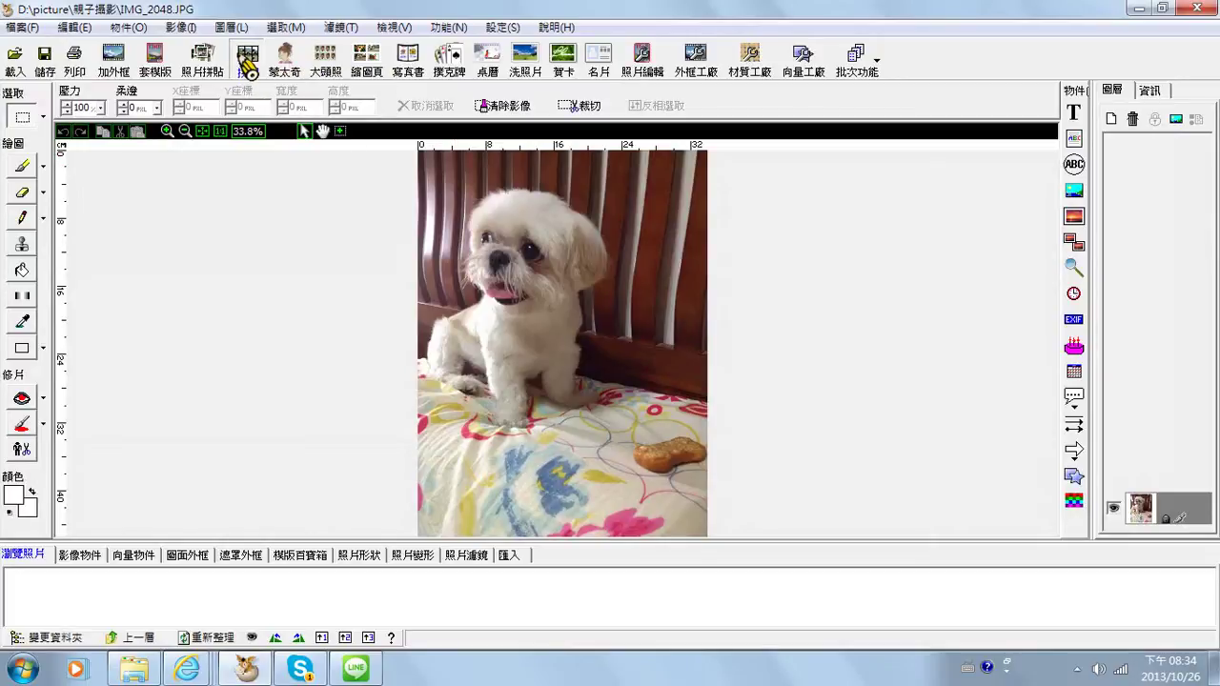